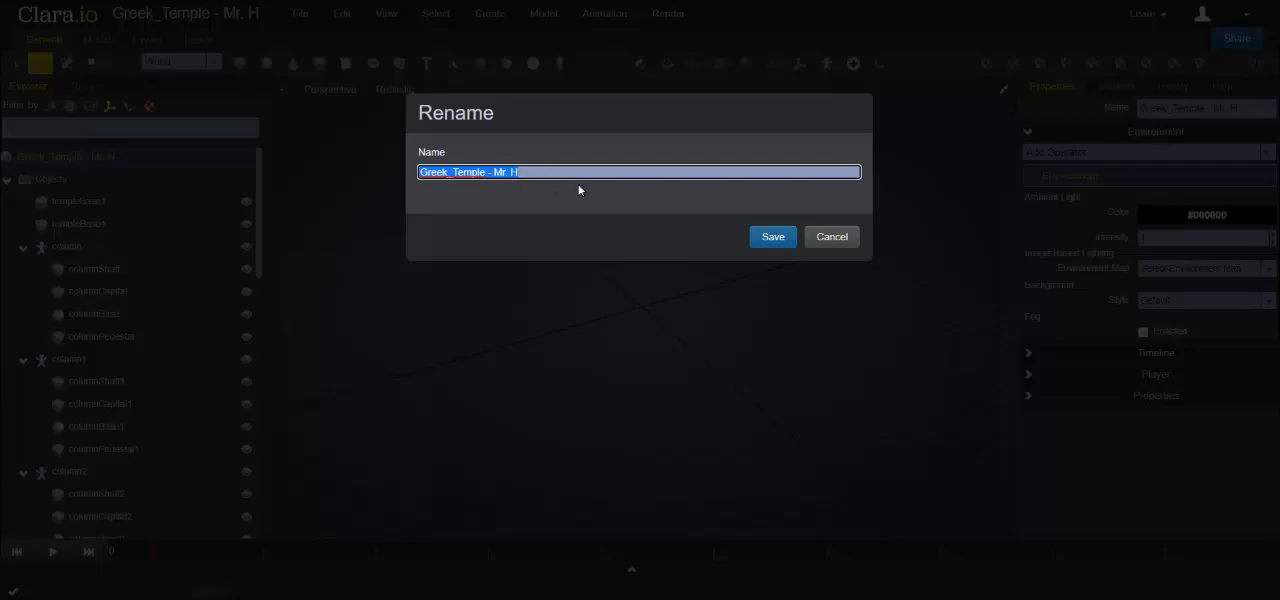
- Save the scene's new name and add a cylinder with top and bottom radii of 10
{"action": "left_click", "coordinate": [773, 240]}
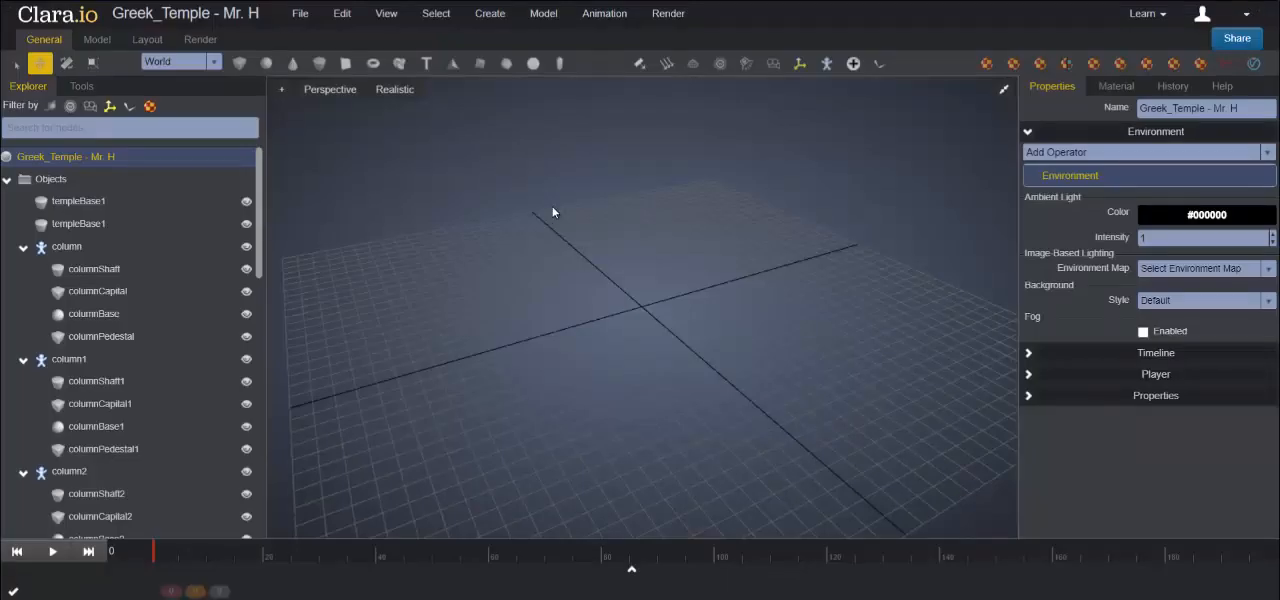
{"action": "left_click", "coordinate": [318, 64]}
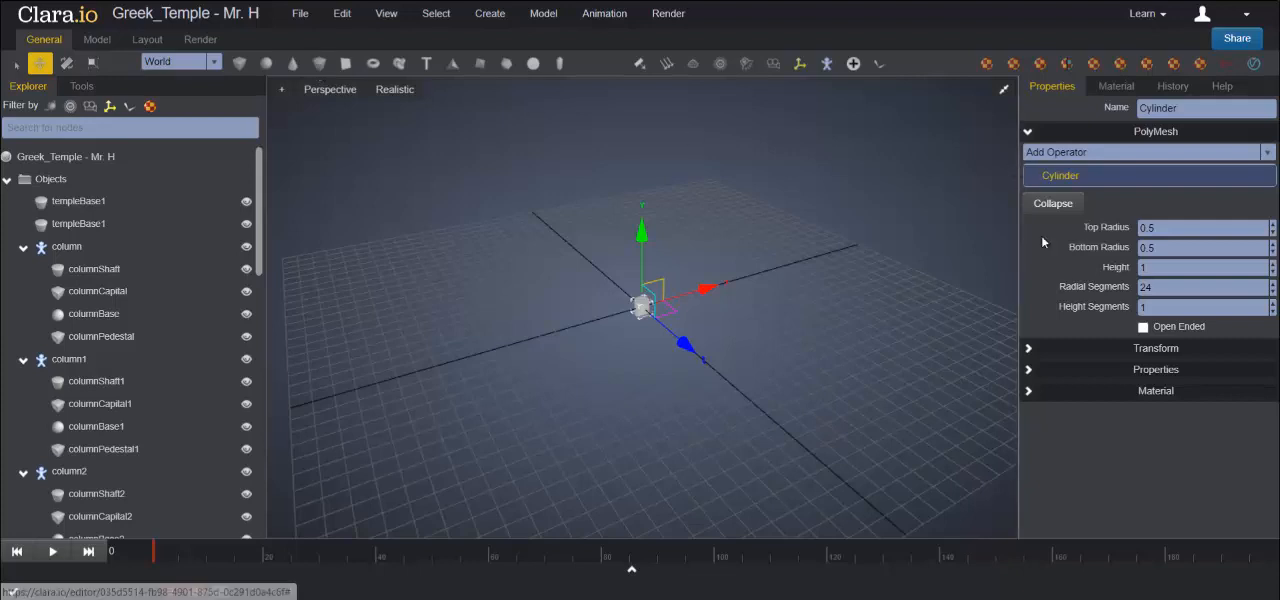
{"action": "left_click_drag", "start_coordinate": [1168, 229], "coordinate": [1066, 228]}
{"action": "type", "text": "10"}
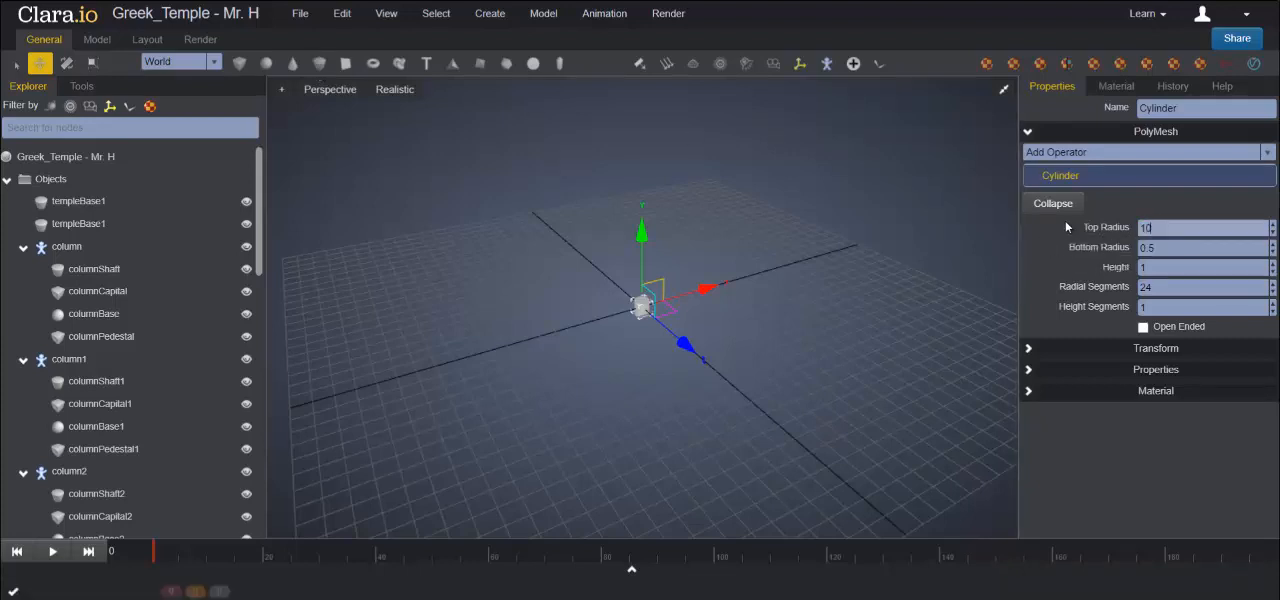
{"action": "key", "text": "Tab"}
{"action": "type", "text": "10"}
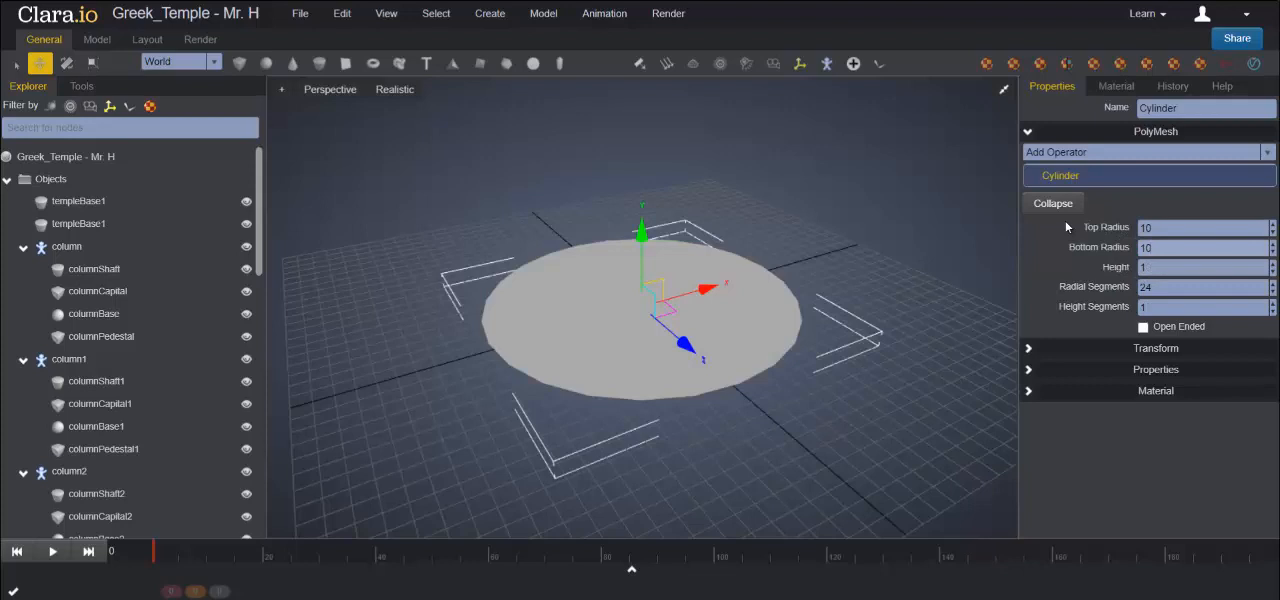
- Keep the cylinder's height at 1 and set its radial segments to 8 for an octagonal shape
{"action": "left_click", "coordinate": [1179, 274]}
{"action": "left_click", "coordinate": [1055, 289]}
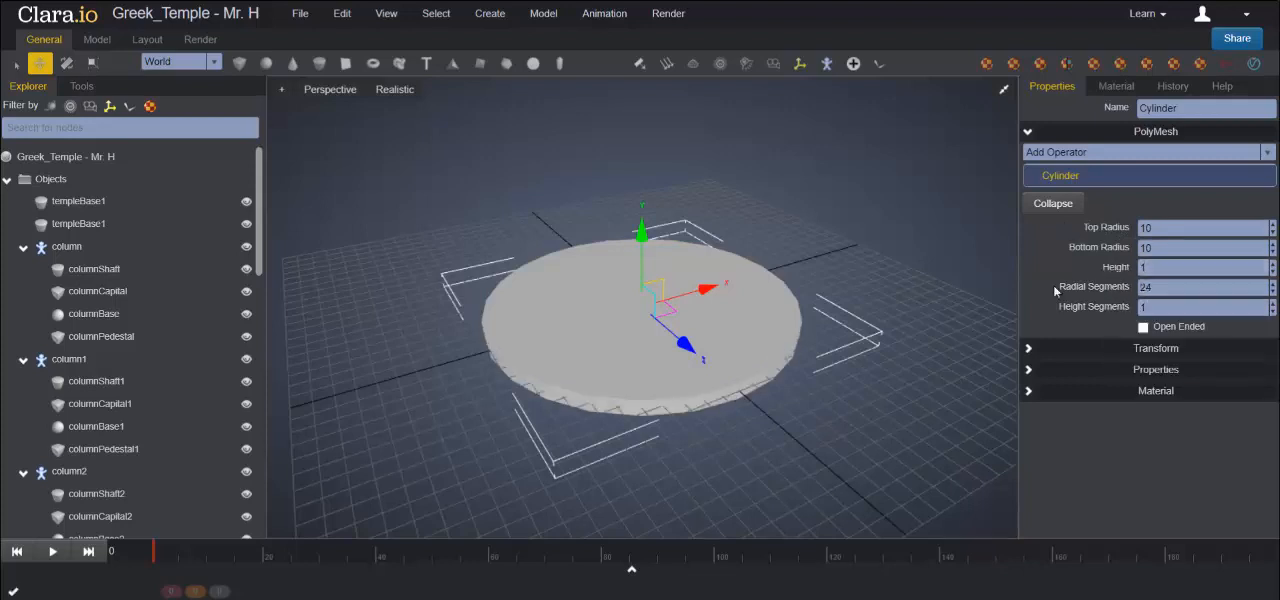
{"action": "double_click", "coordinate": [1160, 288]}
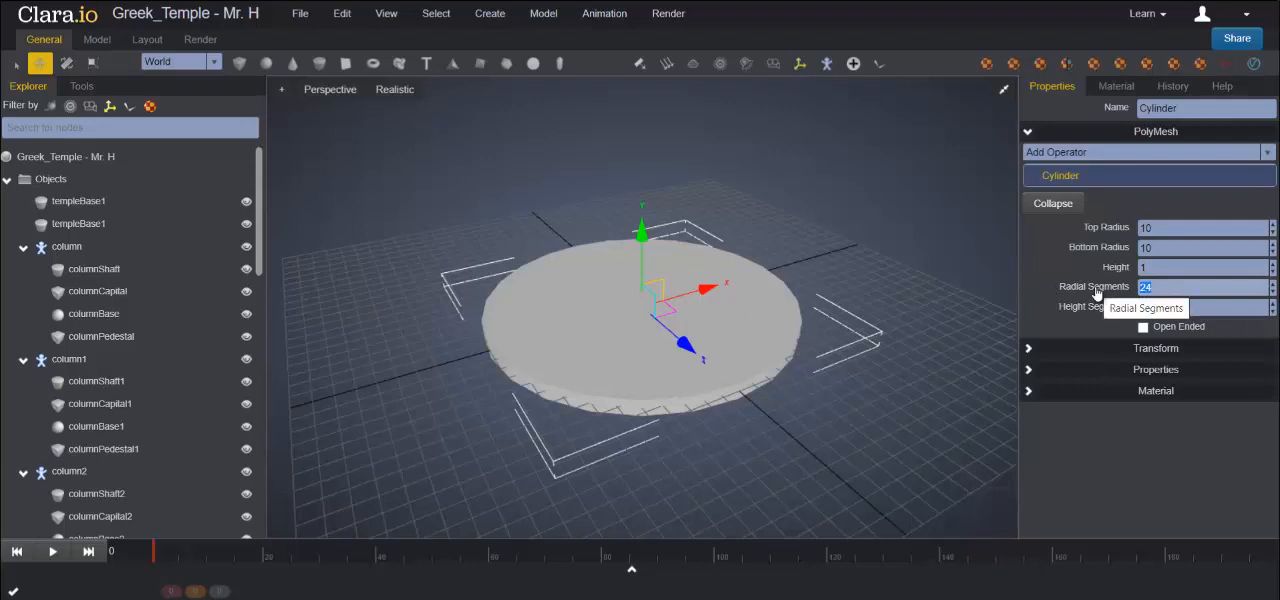
{"action": "type", "text": "8"}
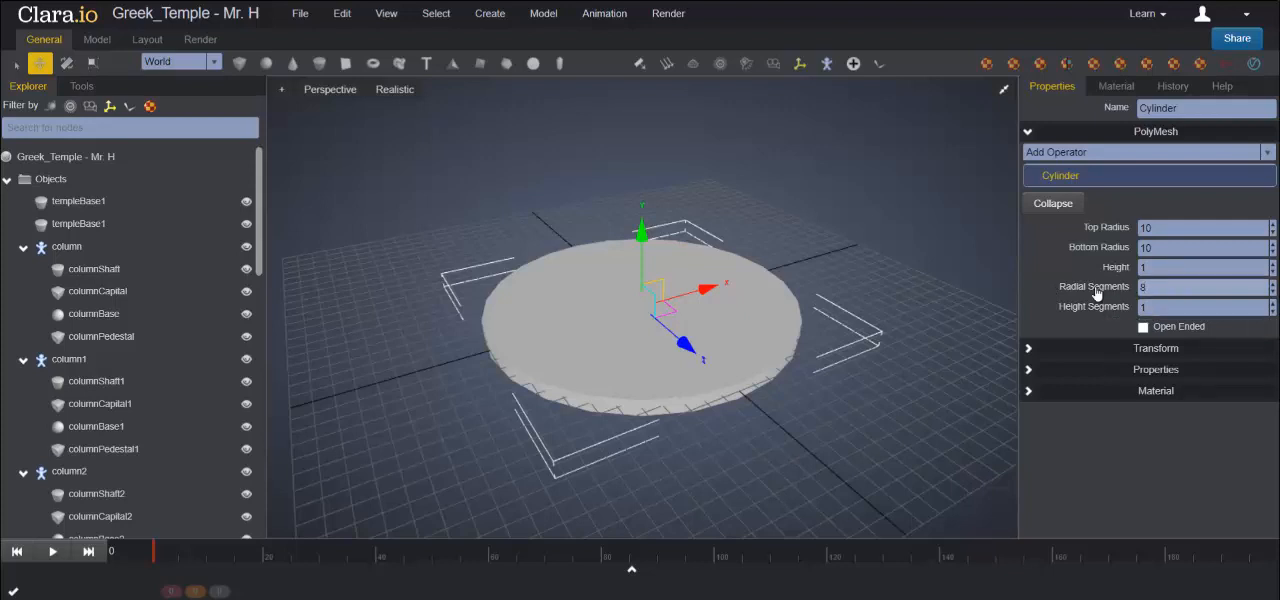
{"action": "key", "text": "Return"}
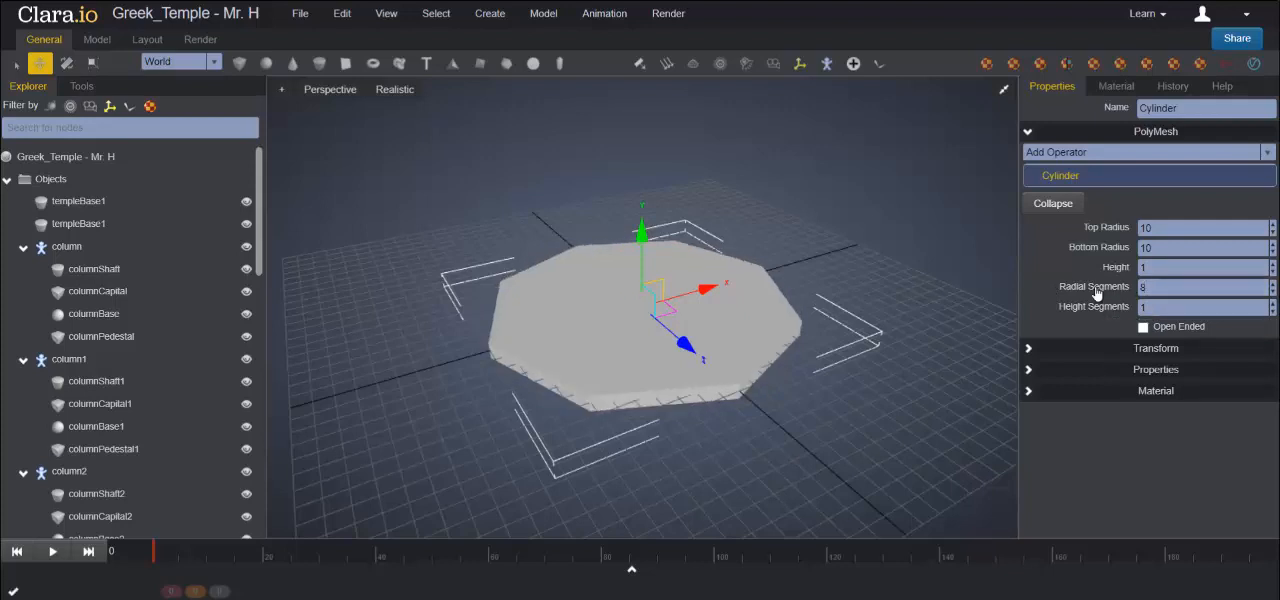
- Set the octagonal cylinder's Y translation to 0.5 to raise it onto the grid
{"action": "left_click", "coordinate": [1030, 352]}
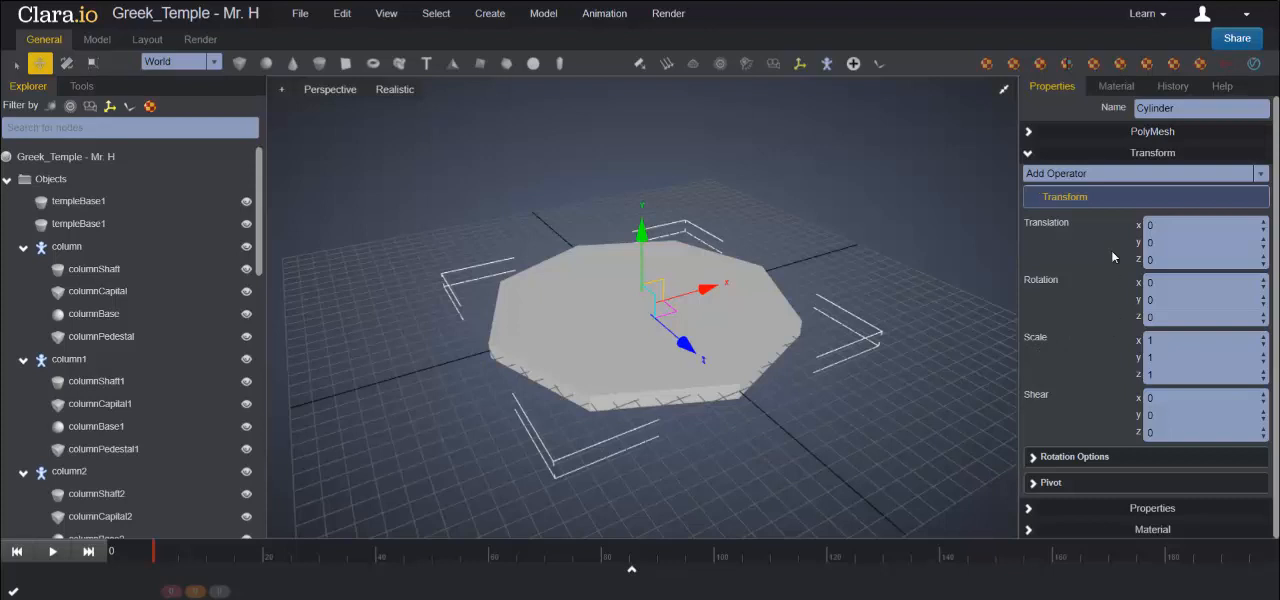
{"action": "left_click", "coordinate": [1168, 242]}
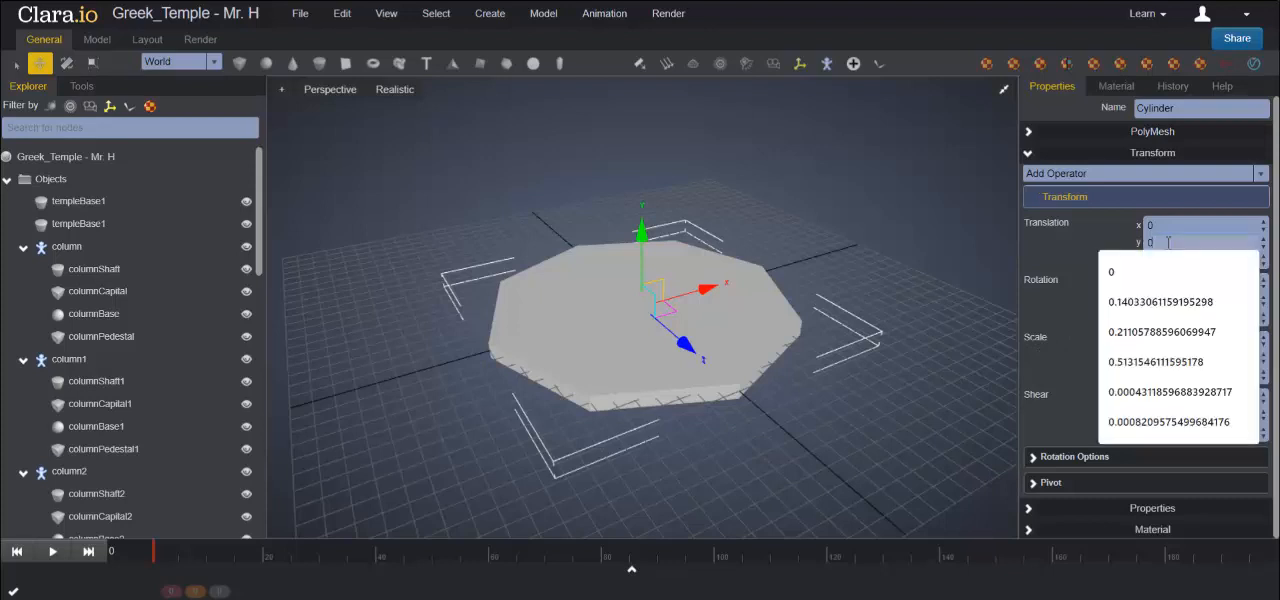
{"action": "type", "text": ".5"}
{"action": "key", "text": "Return"}
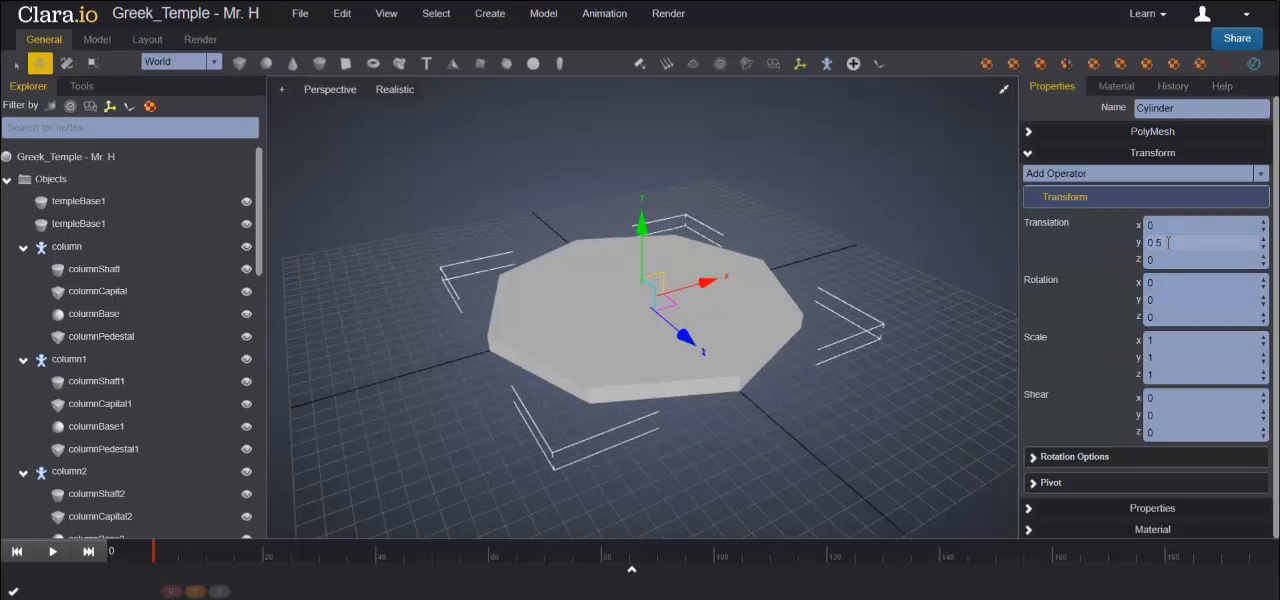
- Rotate the octagon about its vertical axis in an enlarged top view and set the Y rotation to 22
{"action": "left_click", "coordinate": [1005, 92]}
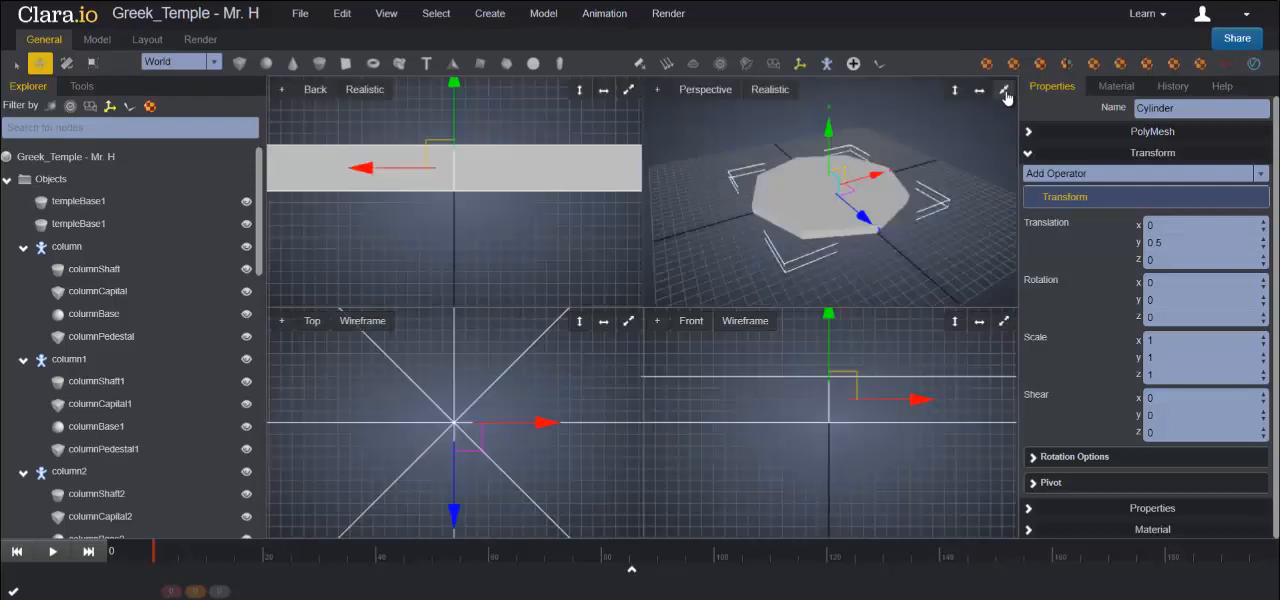
{"action": "left_click", "coordinate": [628, 324]}
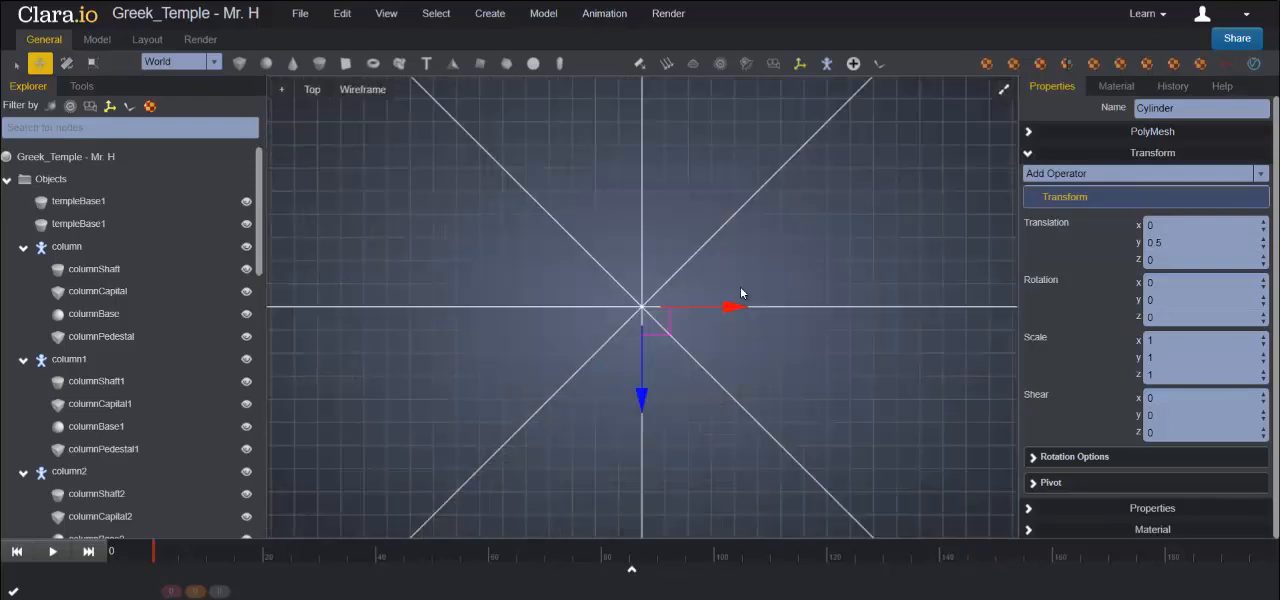
{"action": "key", "text": "f"}
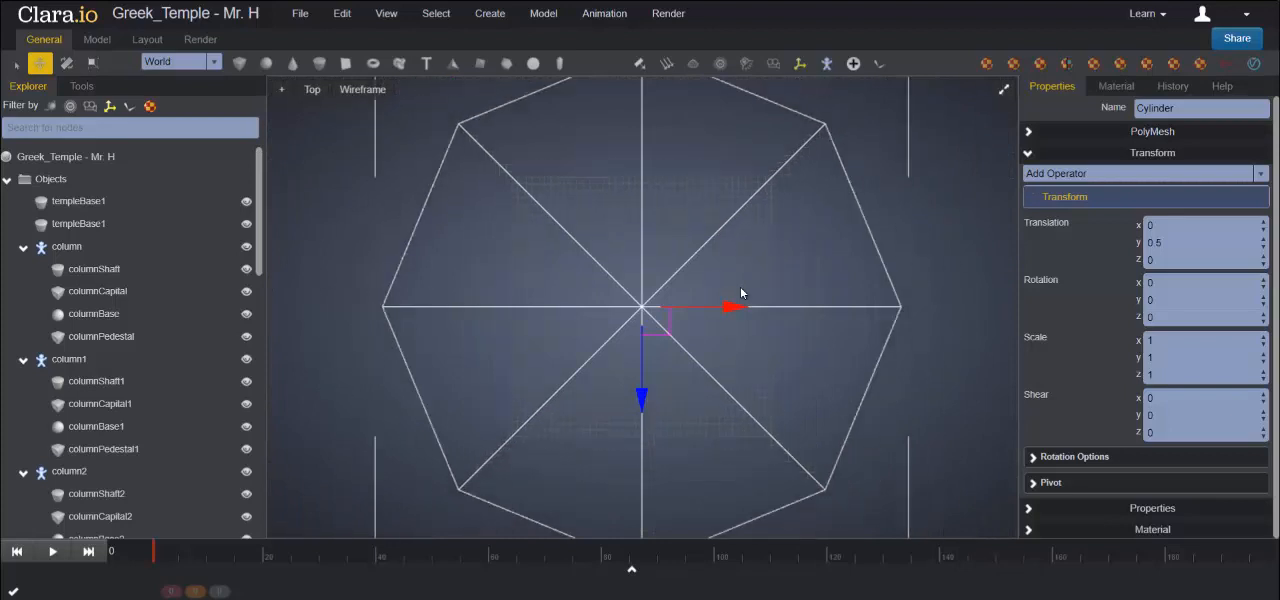
{"action": "scroll", "coordinate": [740, 293], "scroll_direction": "down", "scroll_amount": 4}
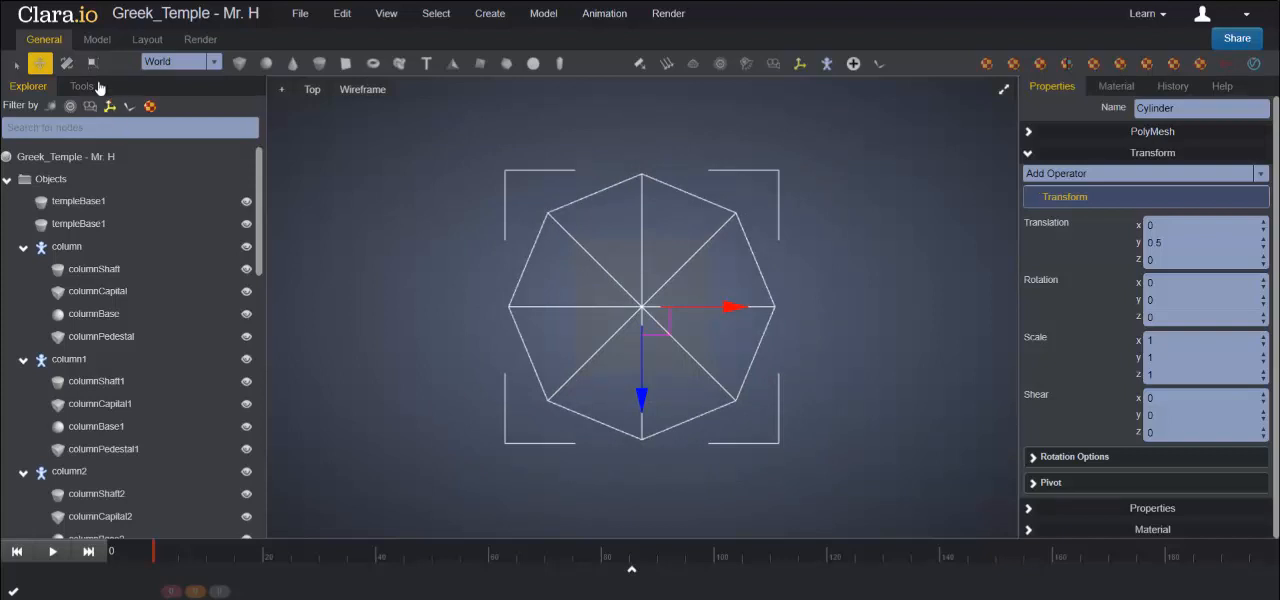
{"action": "left_click", "coordinate": [66, 63]}
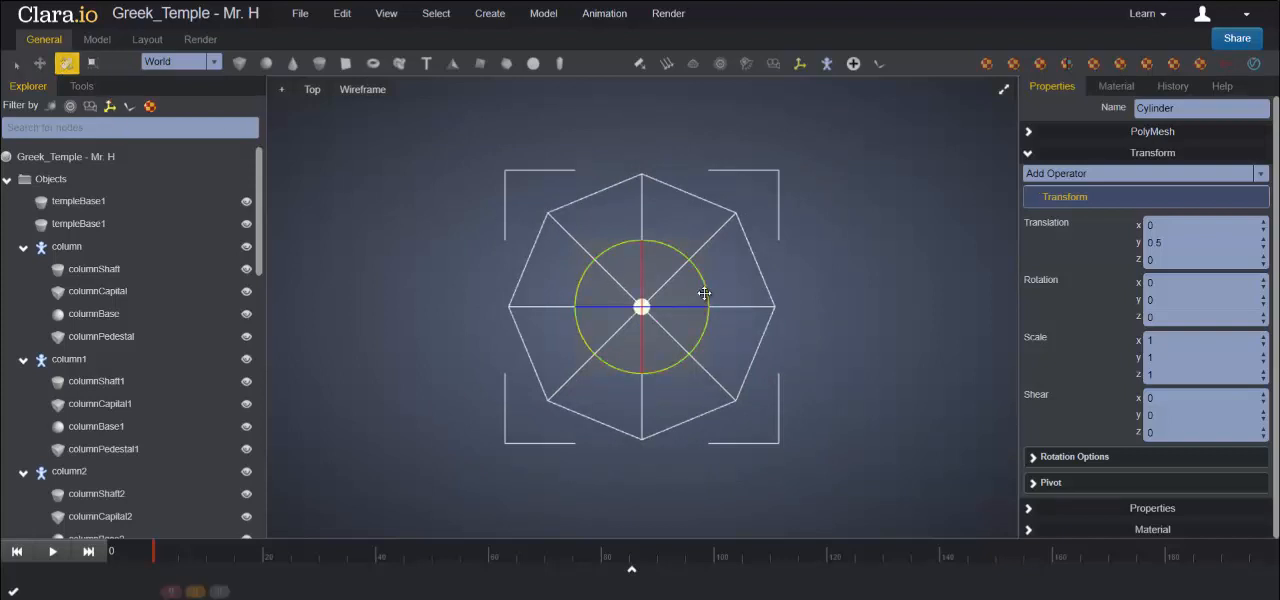
{"action": "left_click_drag", "start_coordinate": [703, 290], "coordinate": [694, 274]}
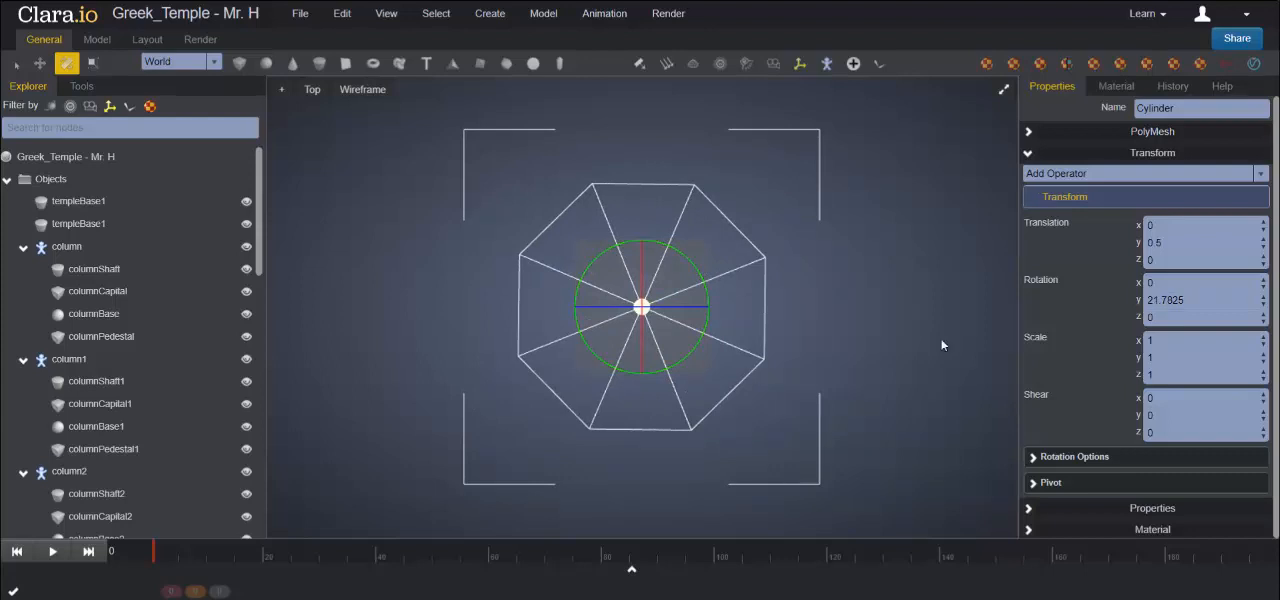
{"action": "left_click", "coordinate": [1186, 299]}
{"action": "left_click_drag", "start_coordinate": [1186, 299], "coordinate": [1127, 300]}
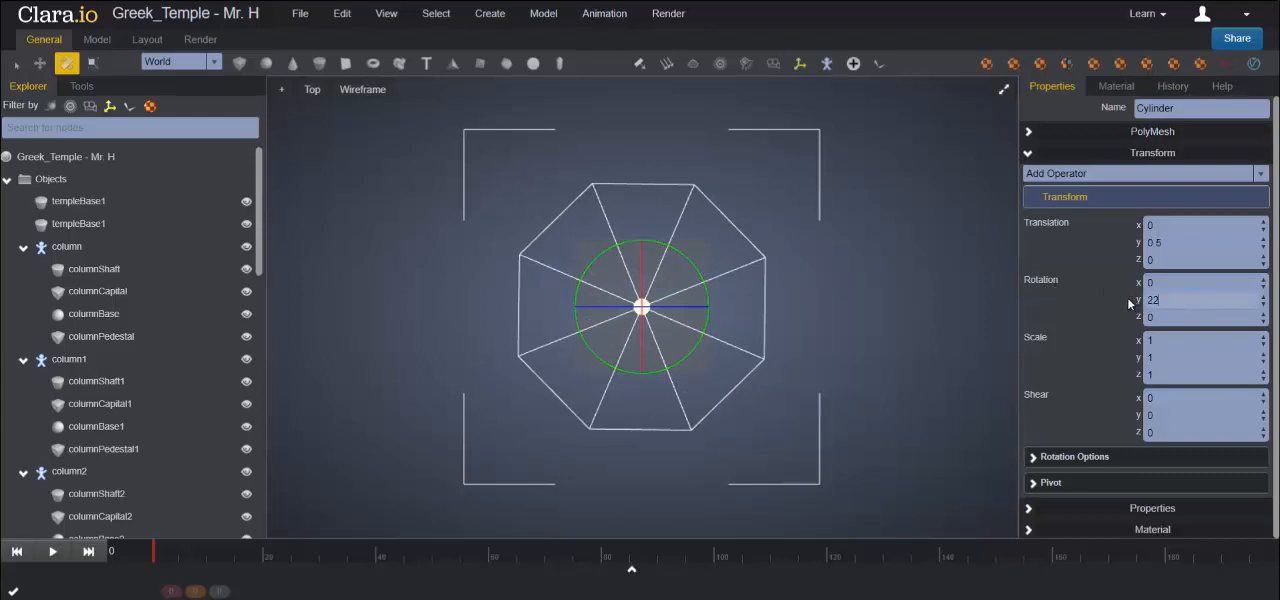
{"action": "type", "text": "22"}
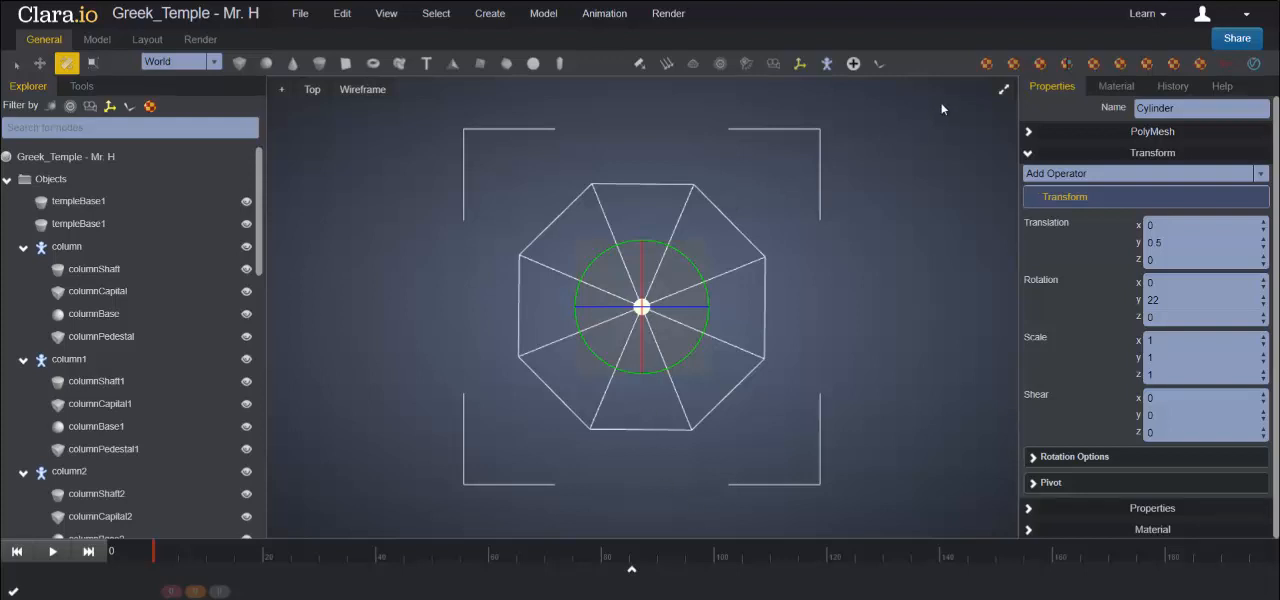
- Return to the full perspective view and rename the cylinder templeBase
{"action": "left_click", "coordinate": [1003, 91]}
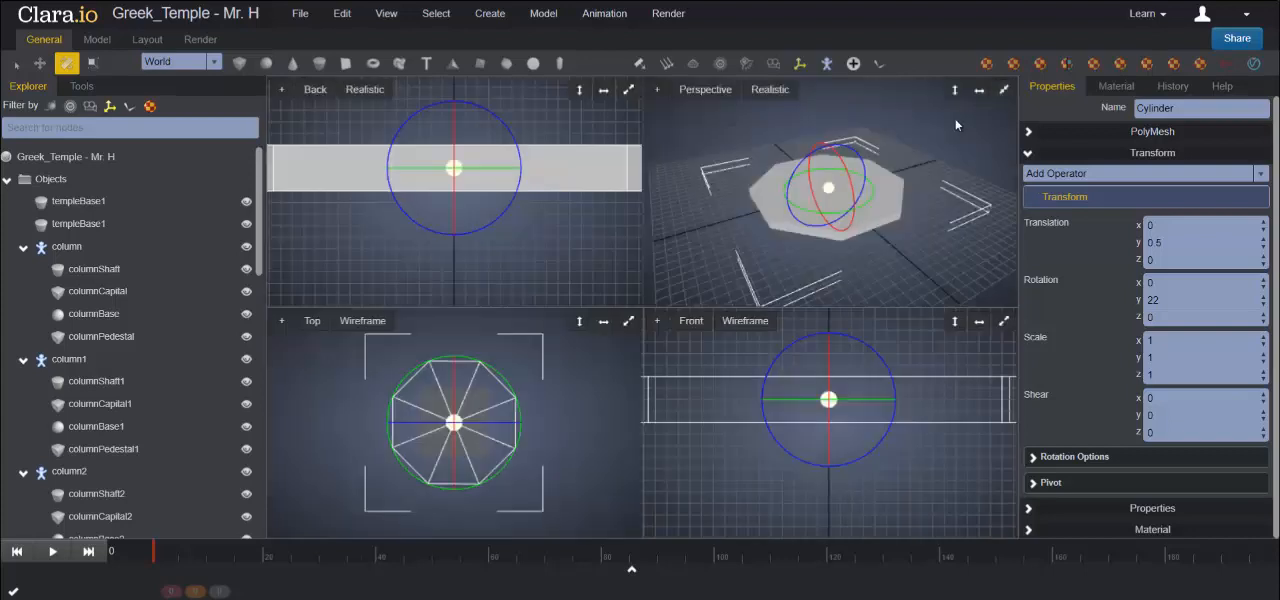
{"action": "left_click", "coordinate": [1004, 91]}
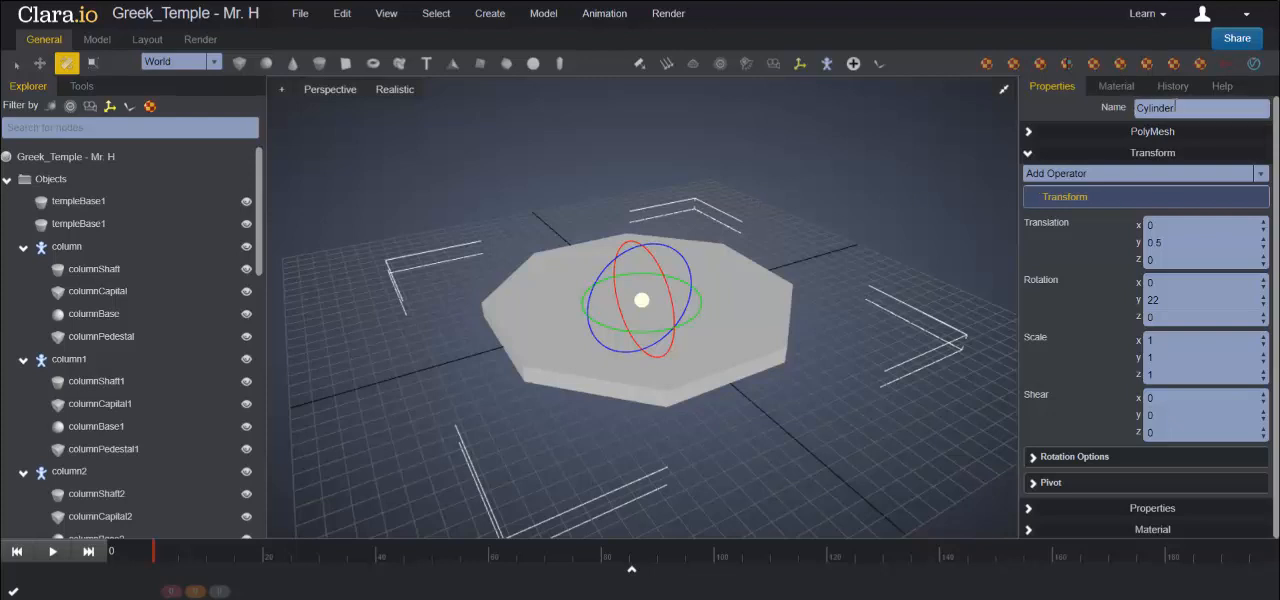
{"action": "double_click", "coordinate": [1150, 107]}
{"action": "type", "text": "tem"}
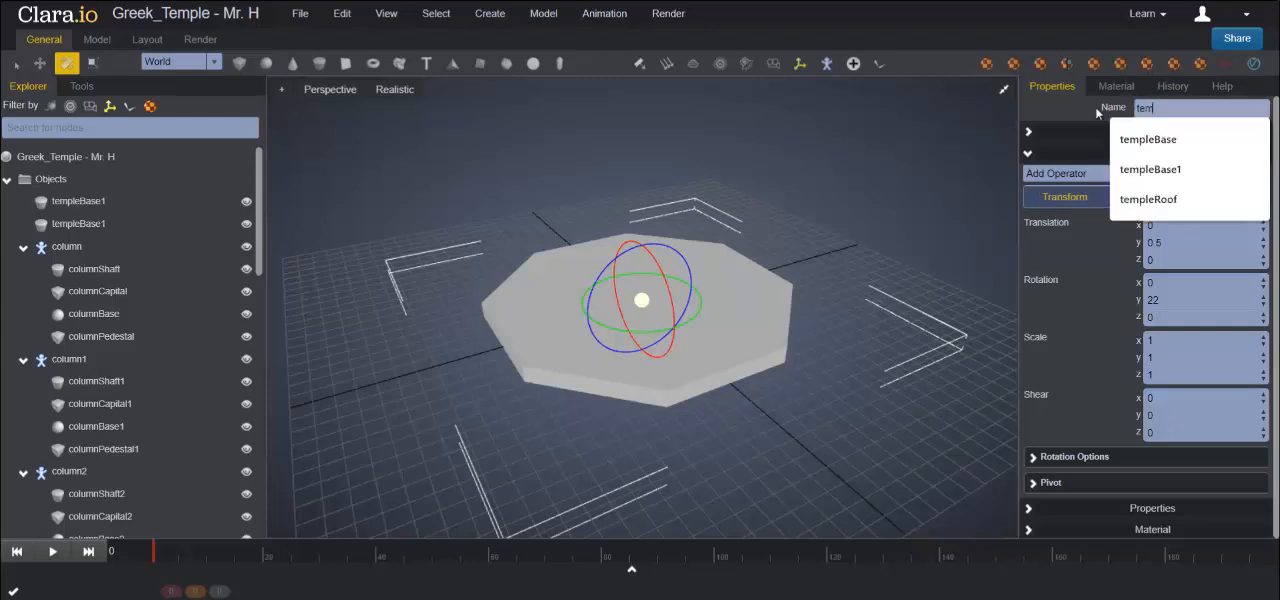
{"action": "type", "text": "pleBase"}
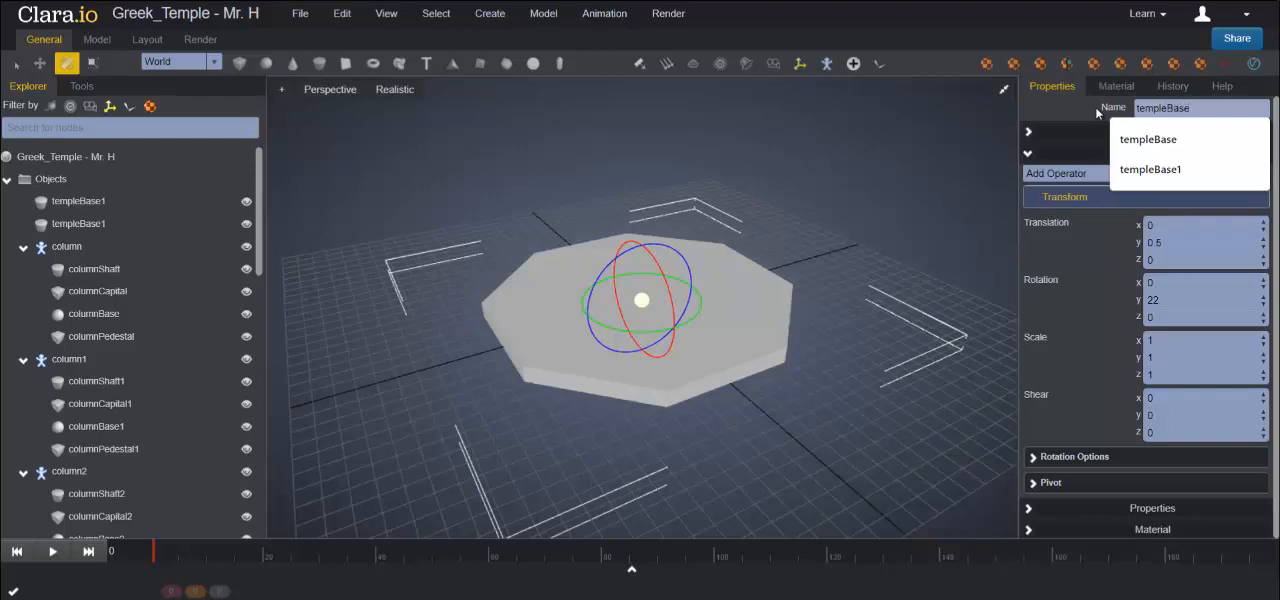
{"action": "key", "text": "Return"}
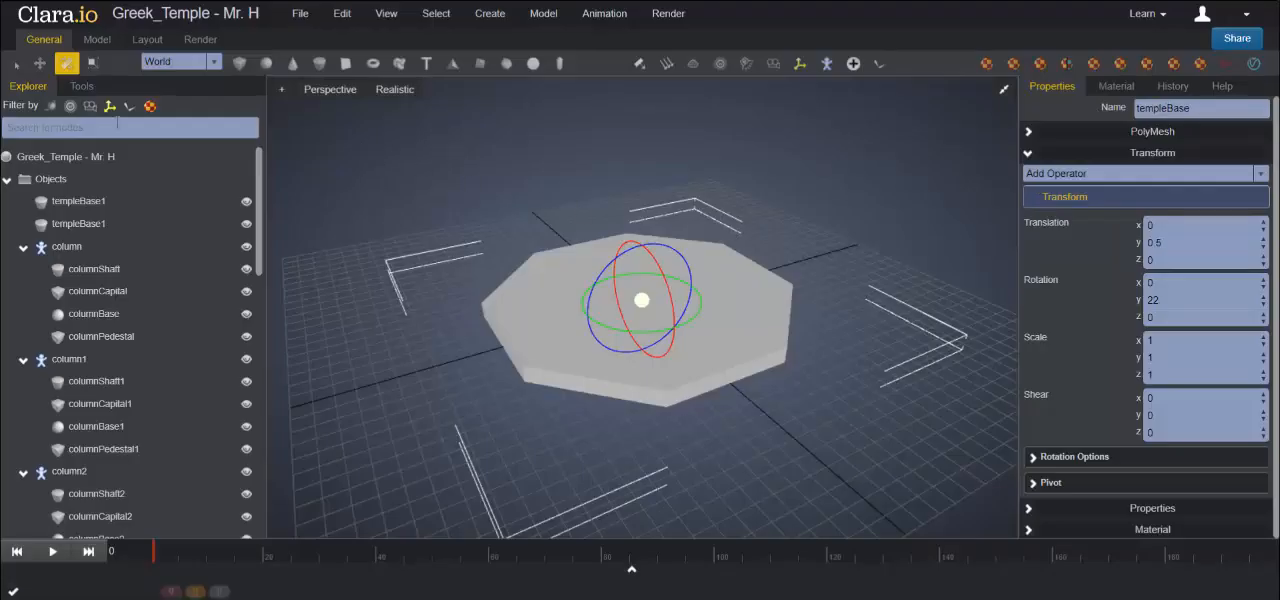
- Clone templeBase as a Copy and set the clone's Y translation to 1.5 to stack it on top
{"action": "right_click", "coordinate": [764, 300]}
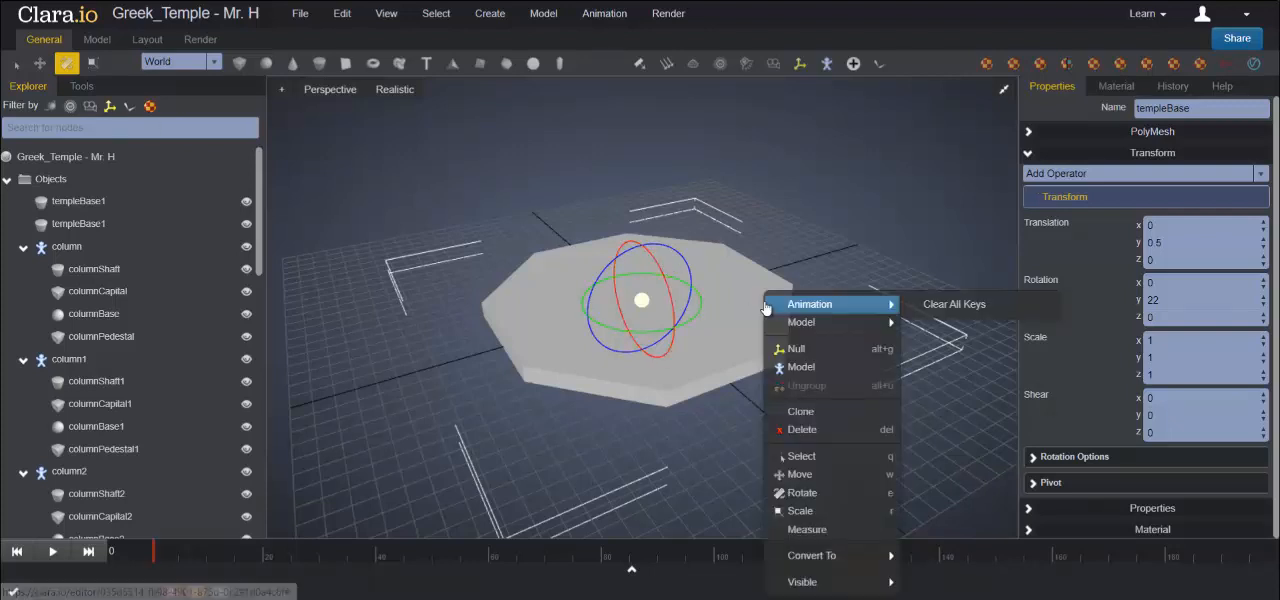
{"action": "left_click", "coordinate": [815, 412]}
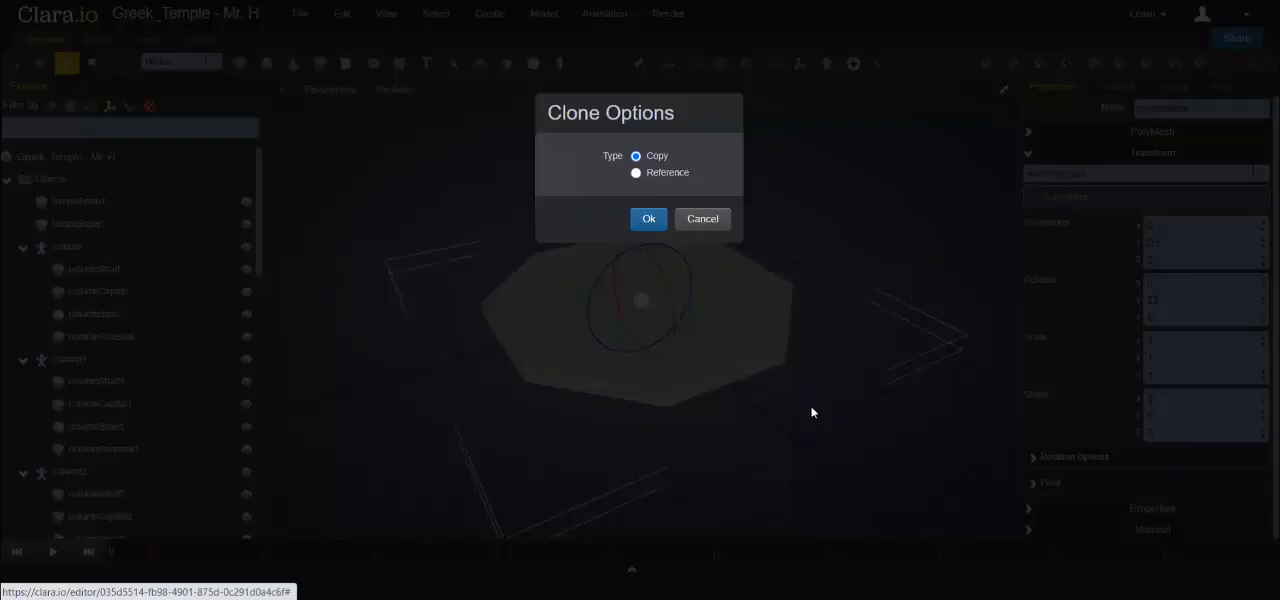
{"action": "left_click", "coordinate": [646, 220]}
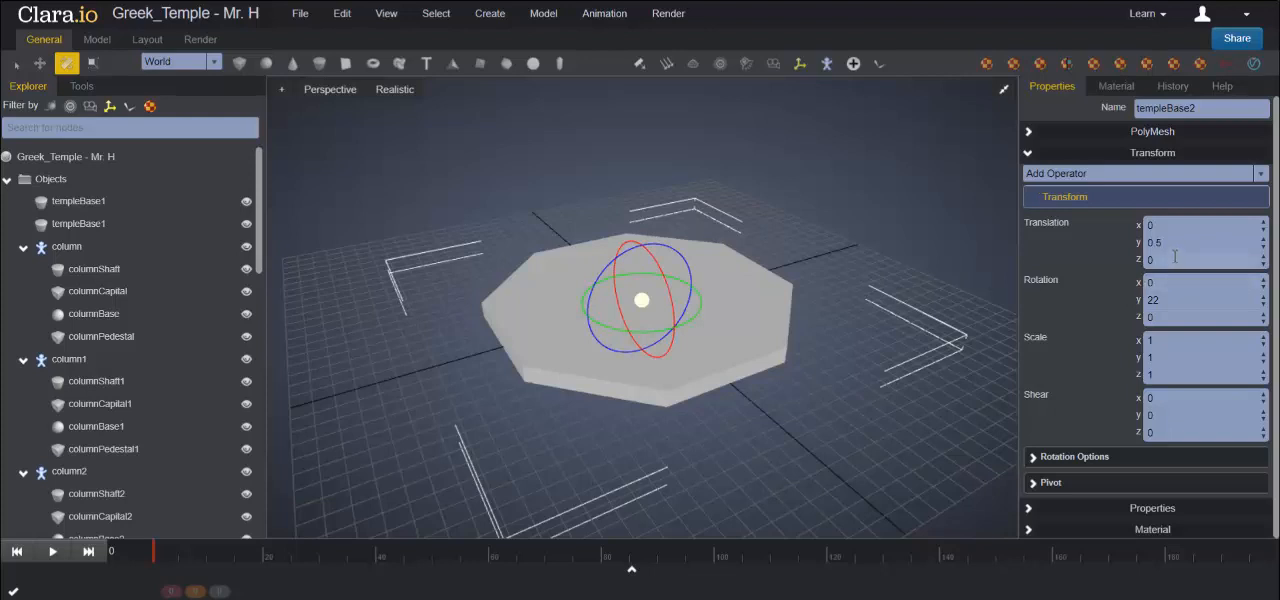
{"action": "double_click", "coordinate": [1140, 244]}
{"action": "type", "text": "1.5"}
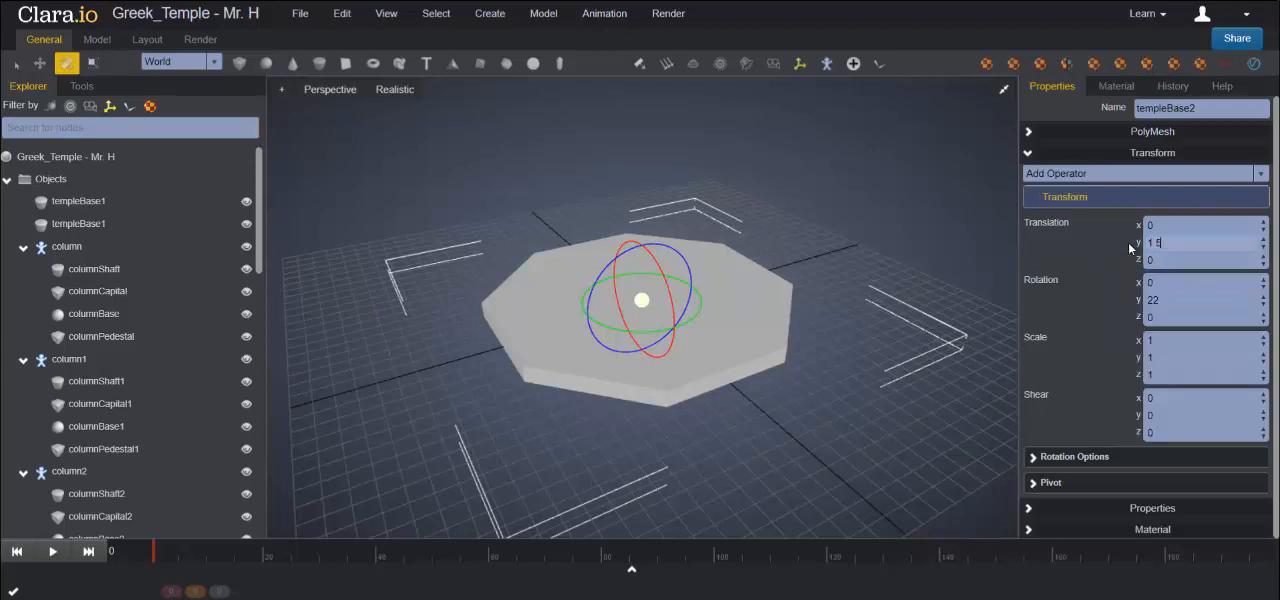
{"action": "key", "text": "Return"}
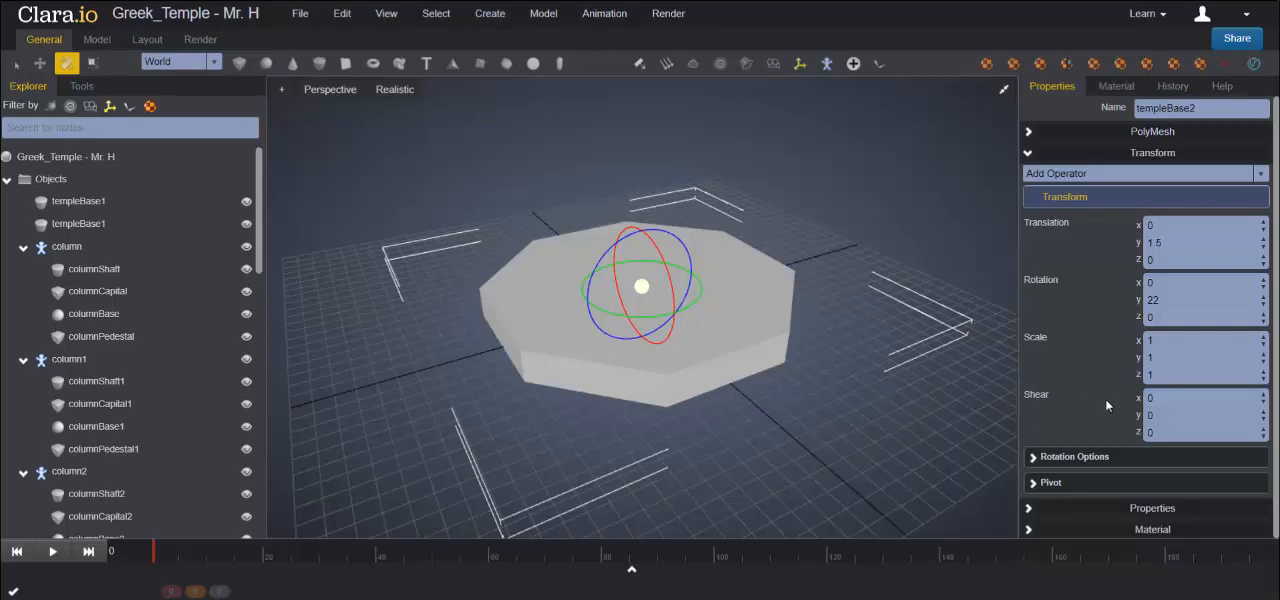
- Set the upper slab's X and Z scale to 0.9 to form a step in the base
{"action": "double_click", "coordinate": [1170, 342]}
{"action": "type", "text": "0"}
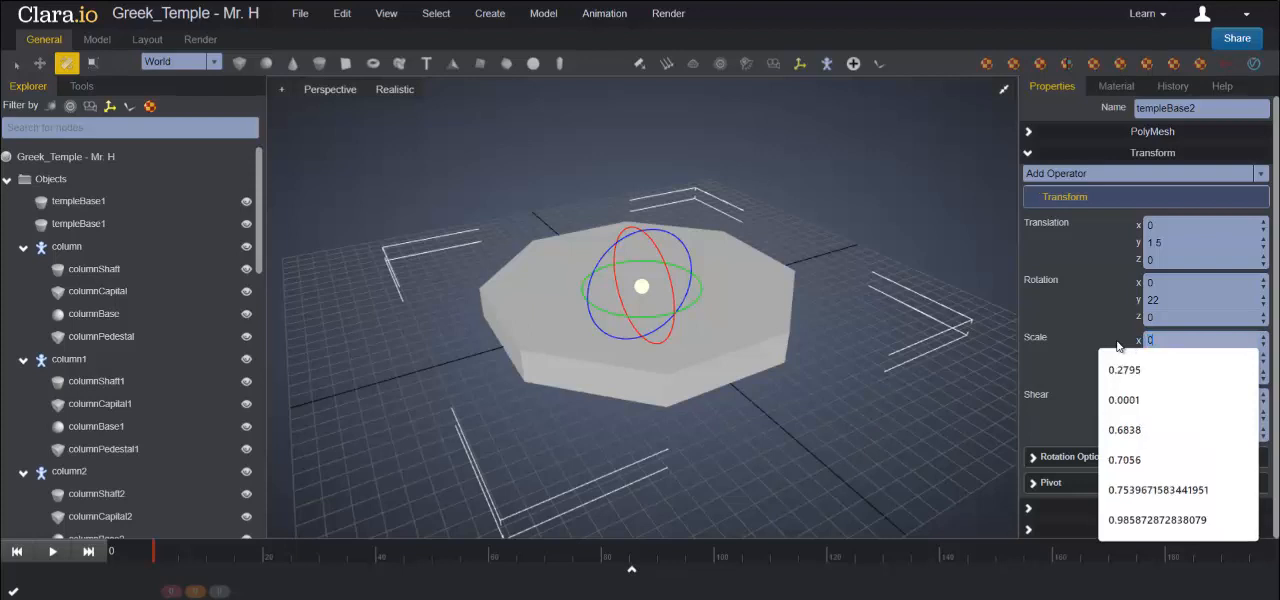
{"action": "type", "text": ".9"}
{"action": "key", "text": "Return"}
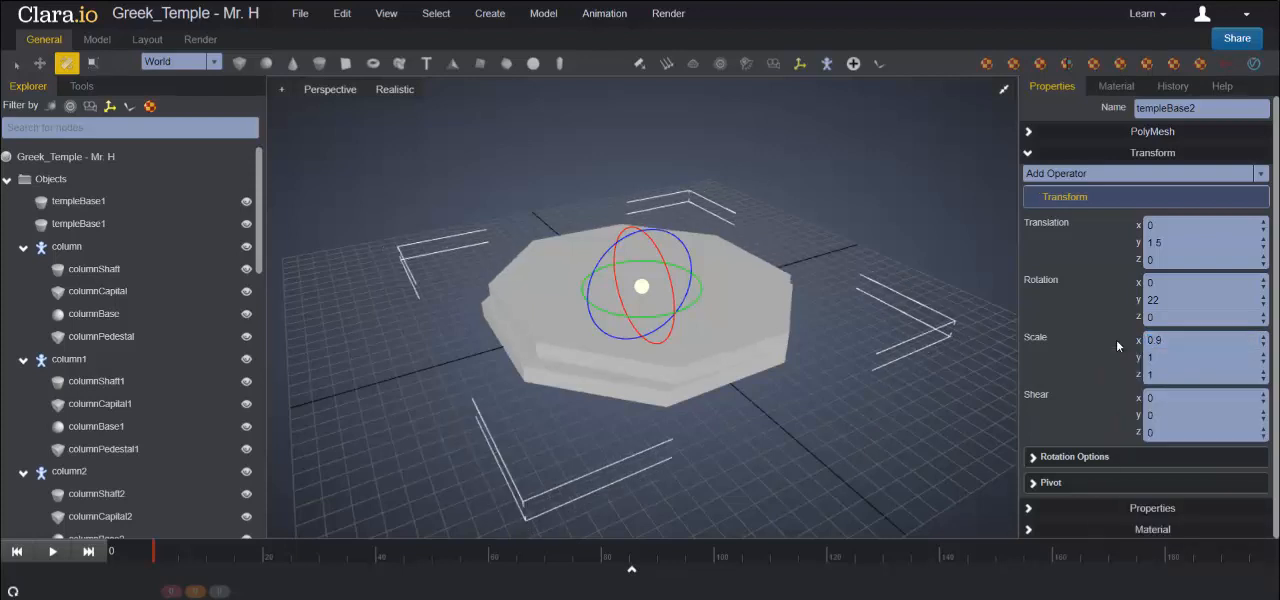
{"action": "left_click", "coordinate": [1170, 374]}
{"action": "type", "text": "0.9"}
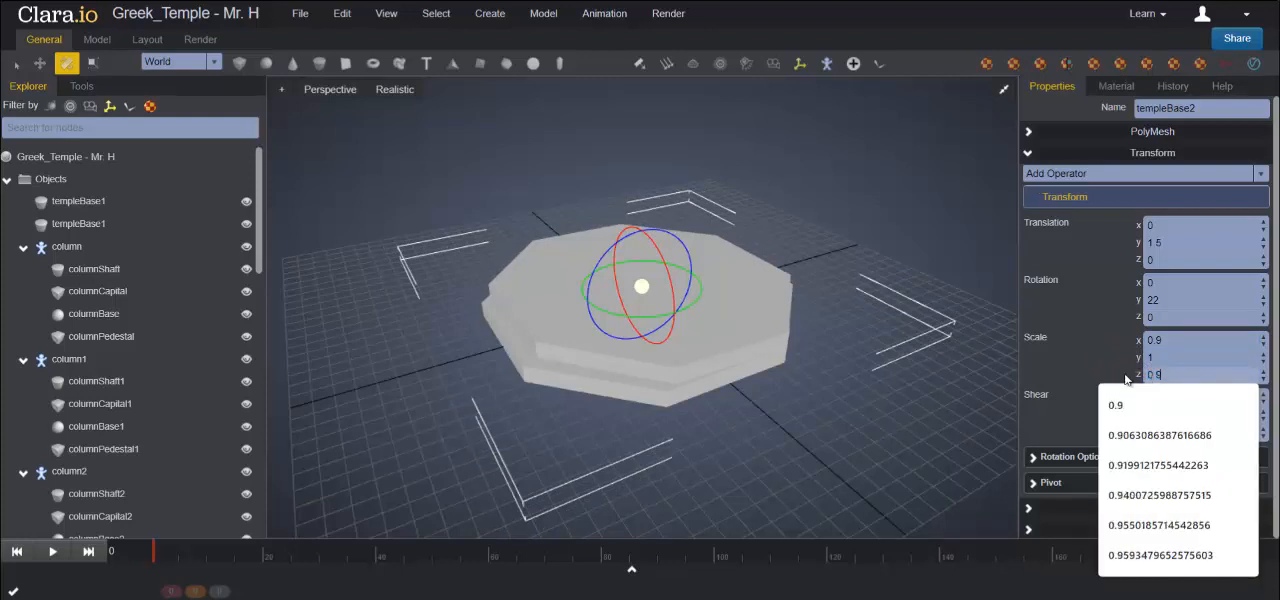
{"action": "key", "text": "Return"}
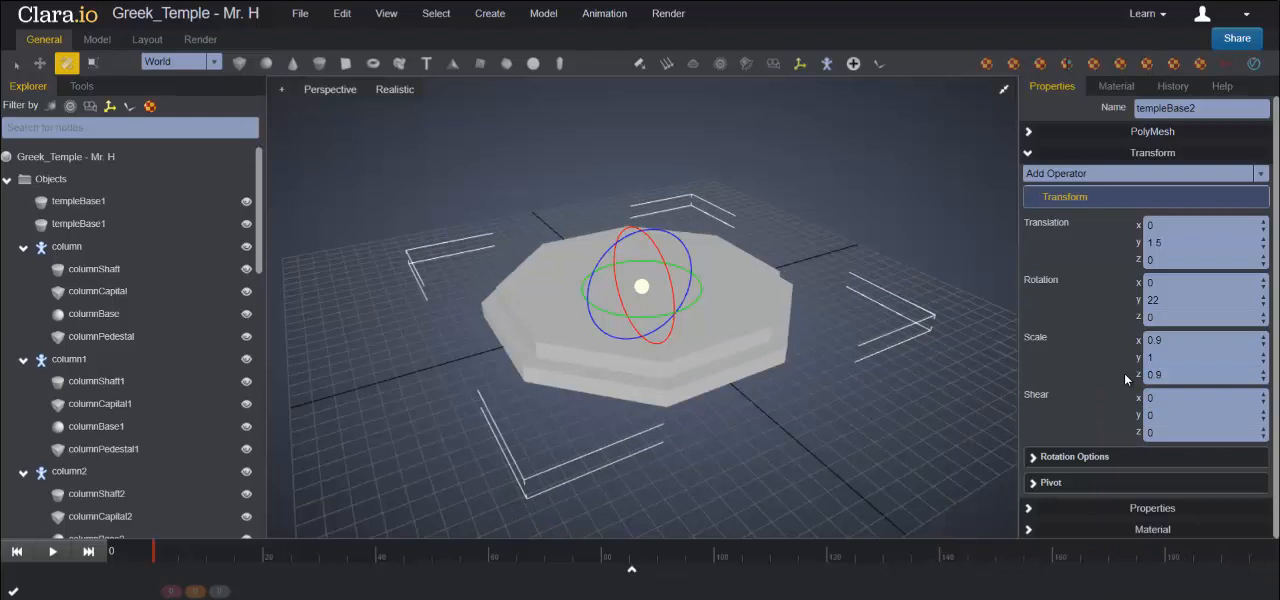
- Rename the upper base slab templeBase1
{"action": "left_click", "coordinate": [1223, 109]}
{"action": "key", "text": "BackSpace"}
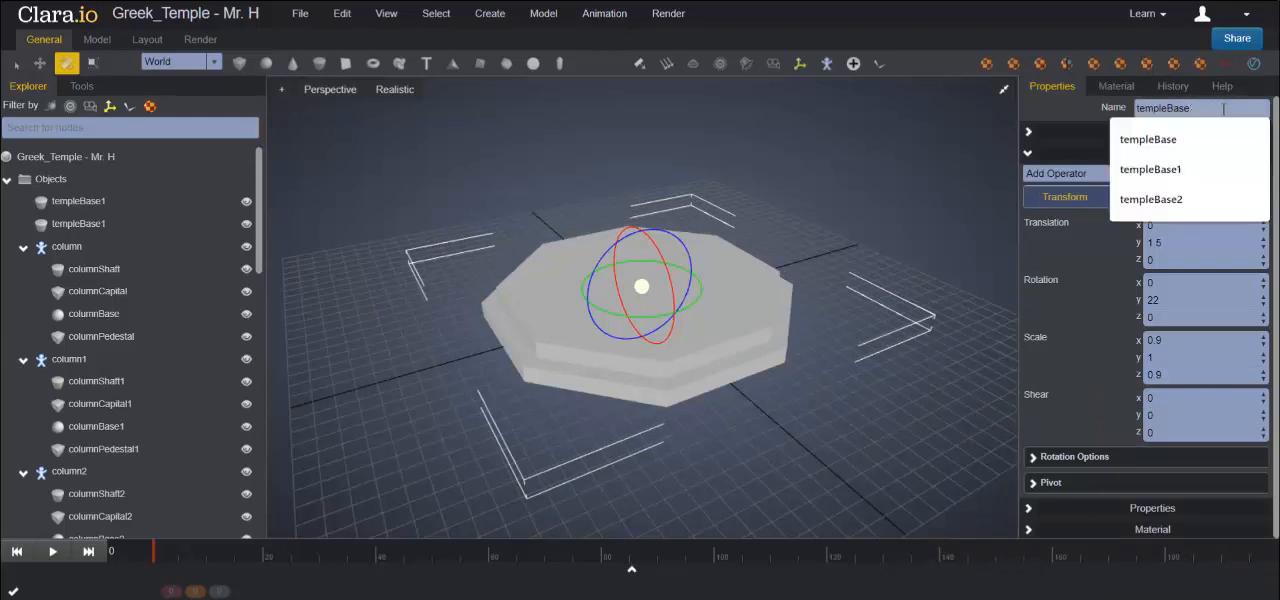
{"action": "type", "text": "1"}
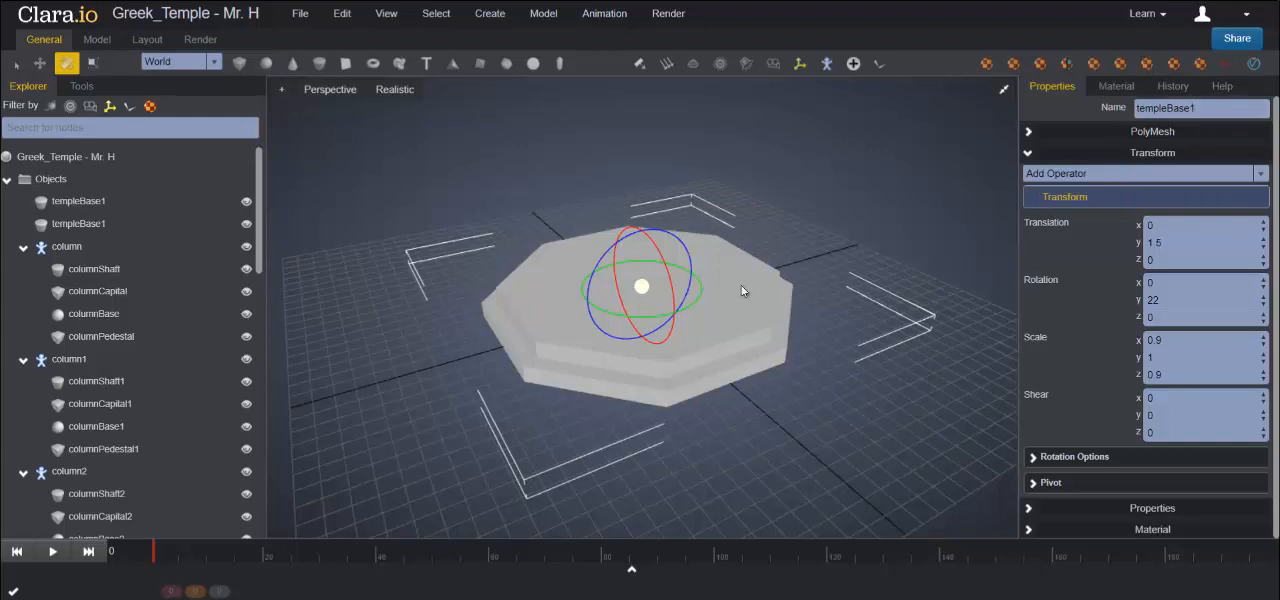
- Add a box at the centre of the base and raise it above the upper slab to about Y 4.94
{"action": "left_click", "coordinate": [15, 67]}
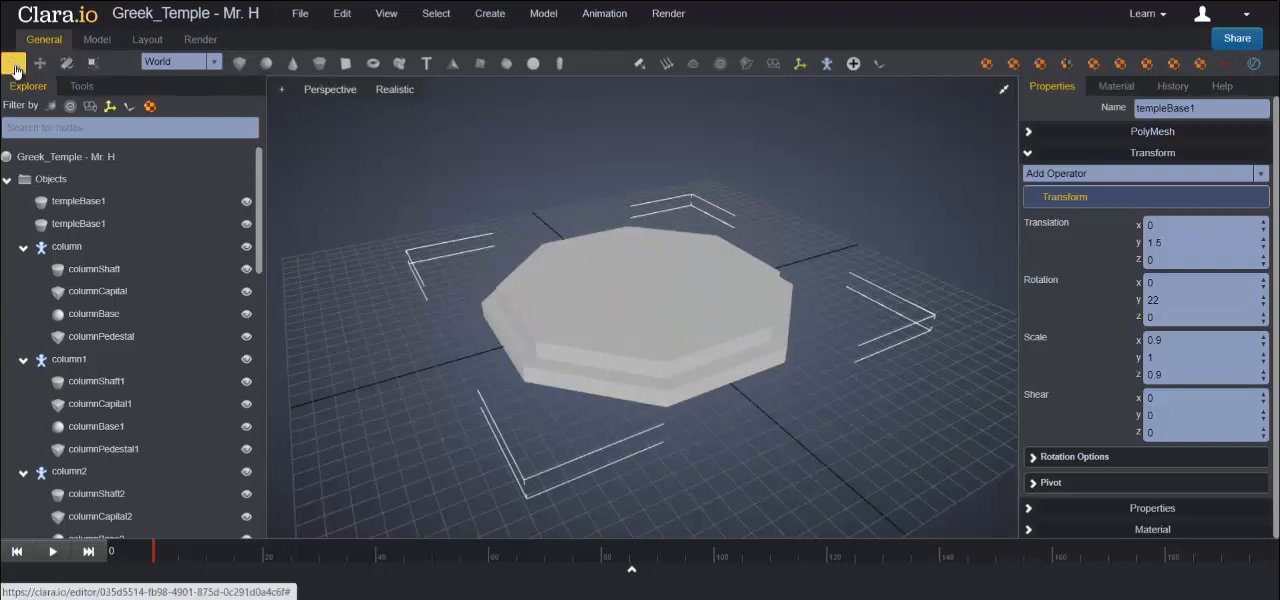
{"action": "left_click", "coordinate": [238, 67]}
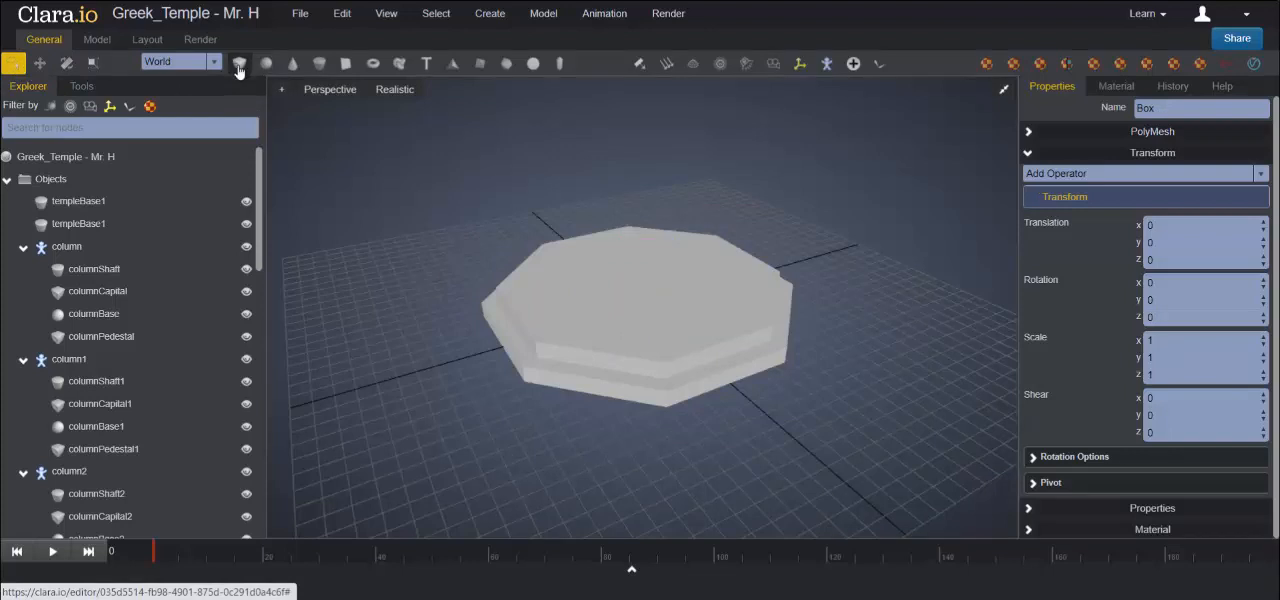
{"action": "left_click", "coordinate": [40, 64]}
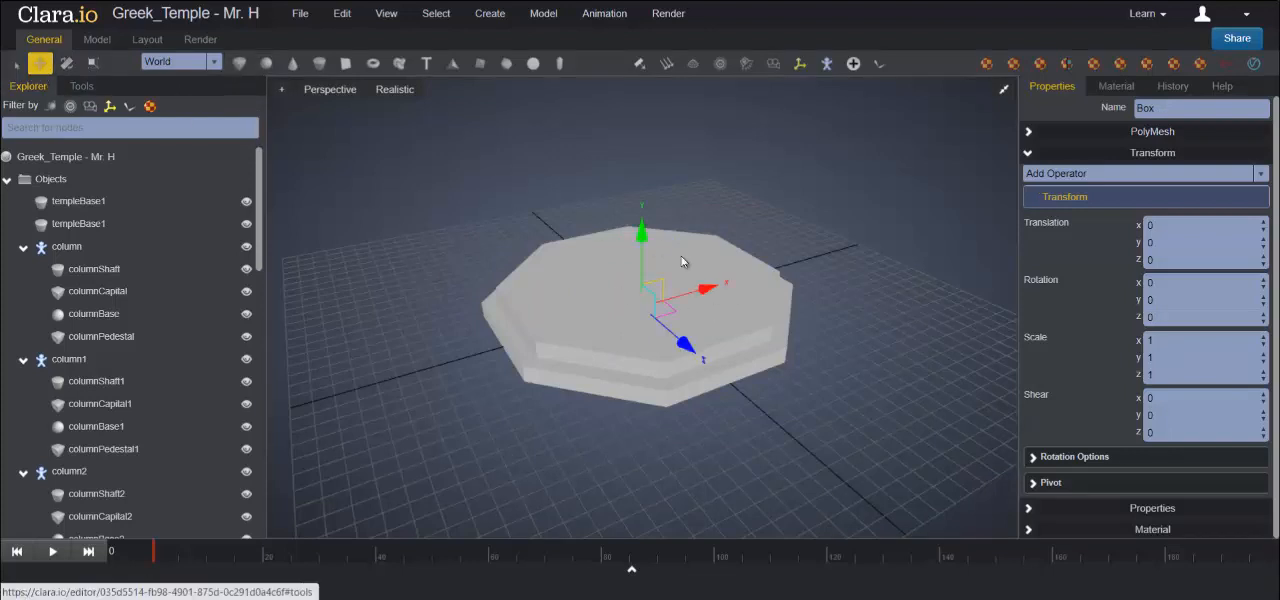
{"action": "left_click_drag", "start_coordinate": [635, 231], "coordinate": [635, 176]}
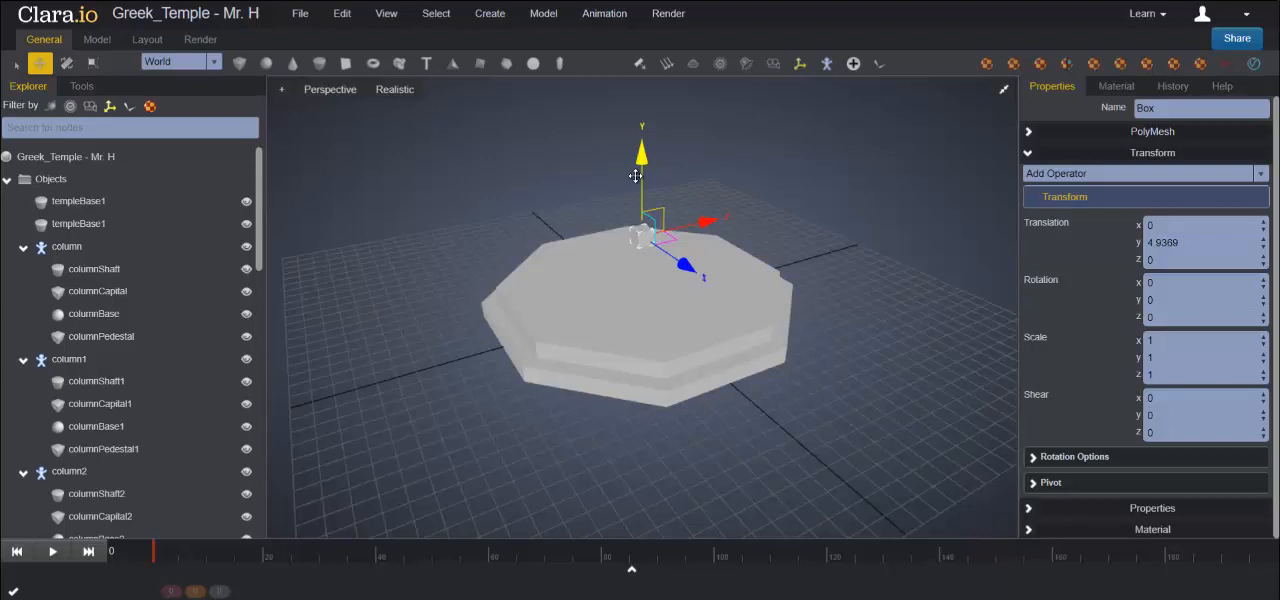
- Set the box's width to 1.75, height to 0.6 and depth to 1.75
{"action": "left_click", "coordinate": [1030, 134]}
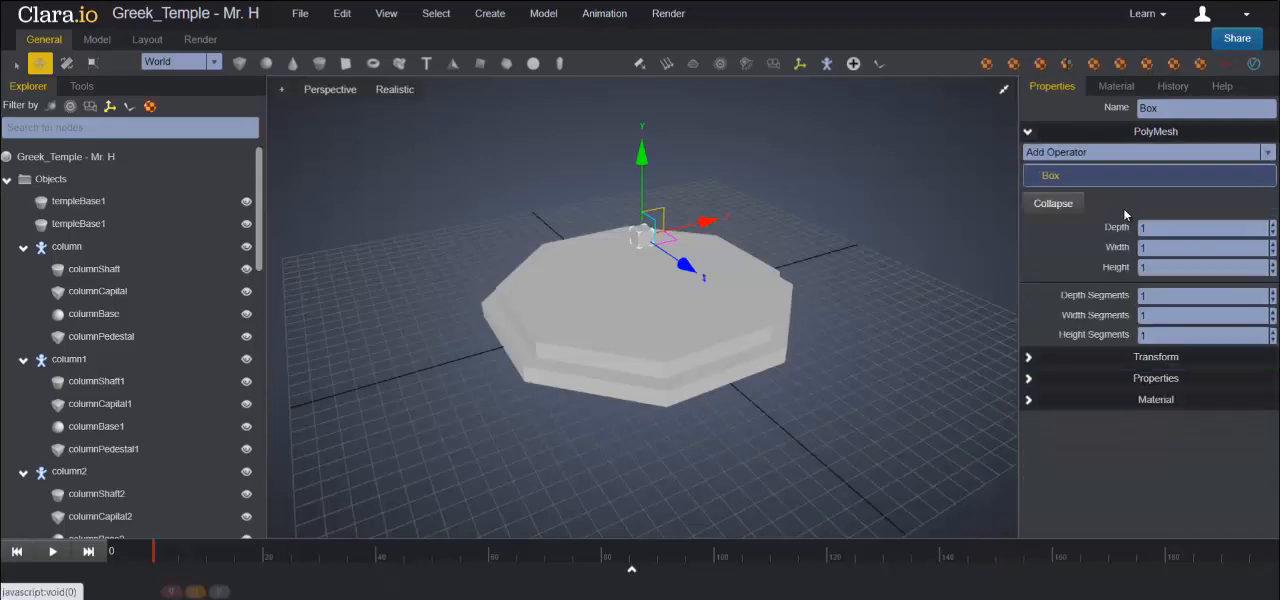
{"action": "double_click", "coordinate": [1168, 248]}
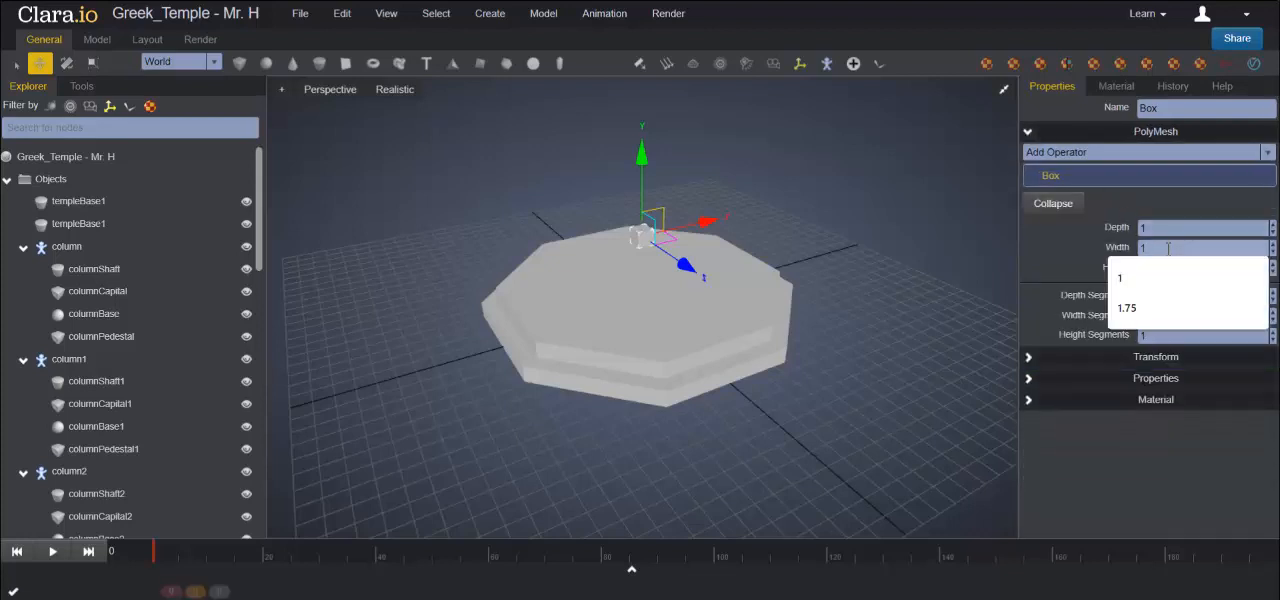
{"action": "type", "text": "1.75"}
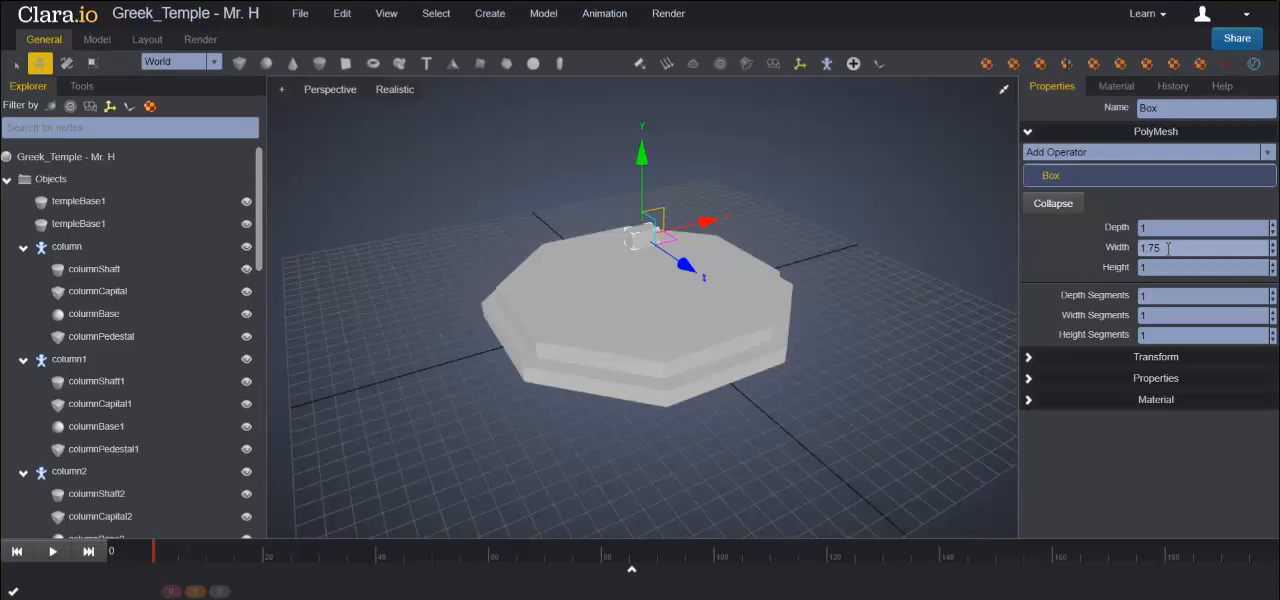
{"action": "double_click", "coordinate": [1170, 267]}
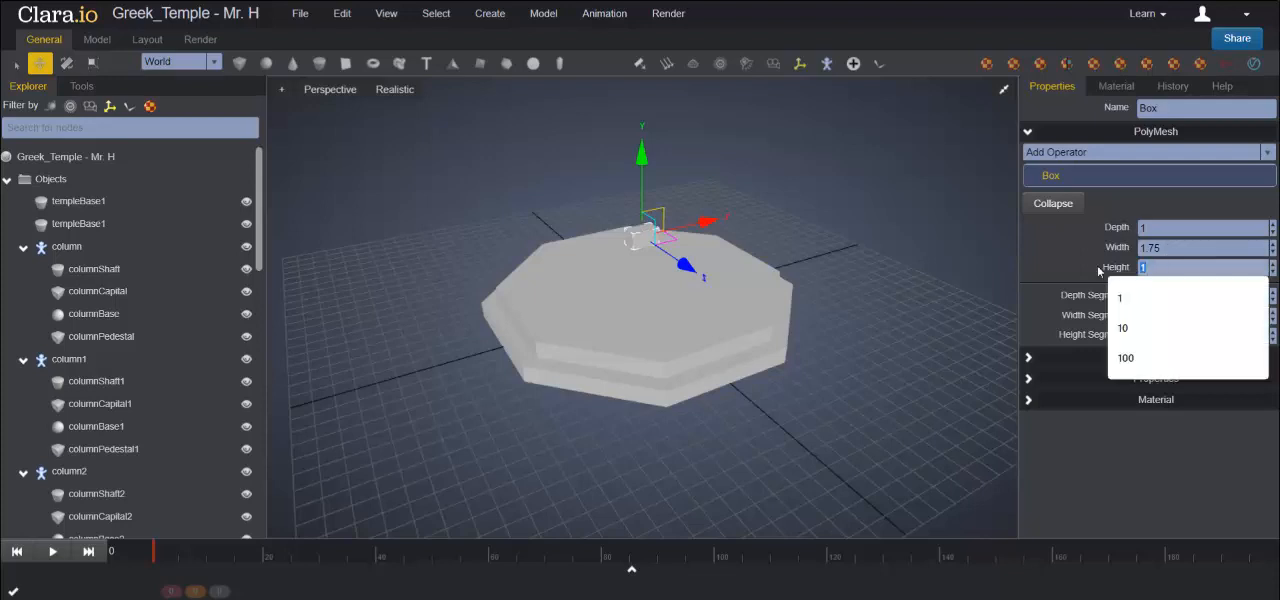
{"action": "type", "text": "0.6"}
{"action": "key", "text": "Return"}
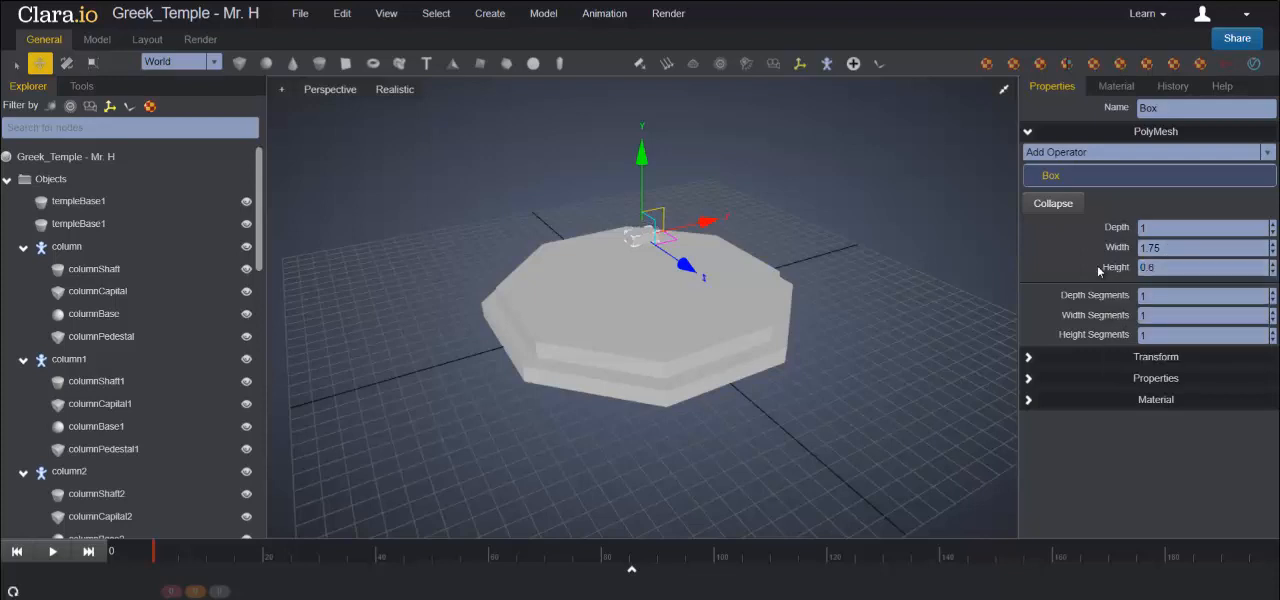
{"action": "double_click", "coordinate": [1167, 229]}
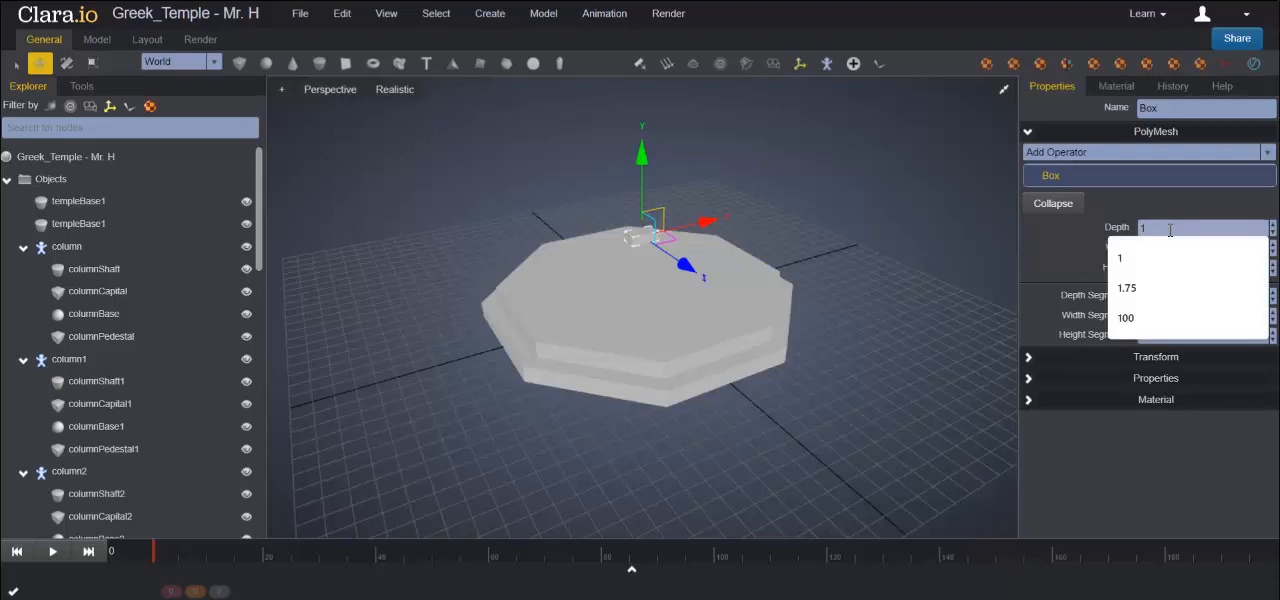
{"action": "type", "text": "1.75"}
{"action": "key", "text": "Return"}
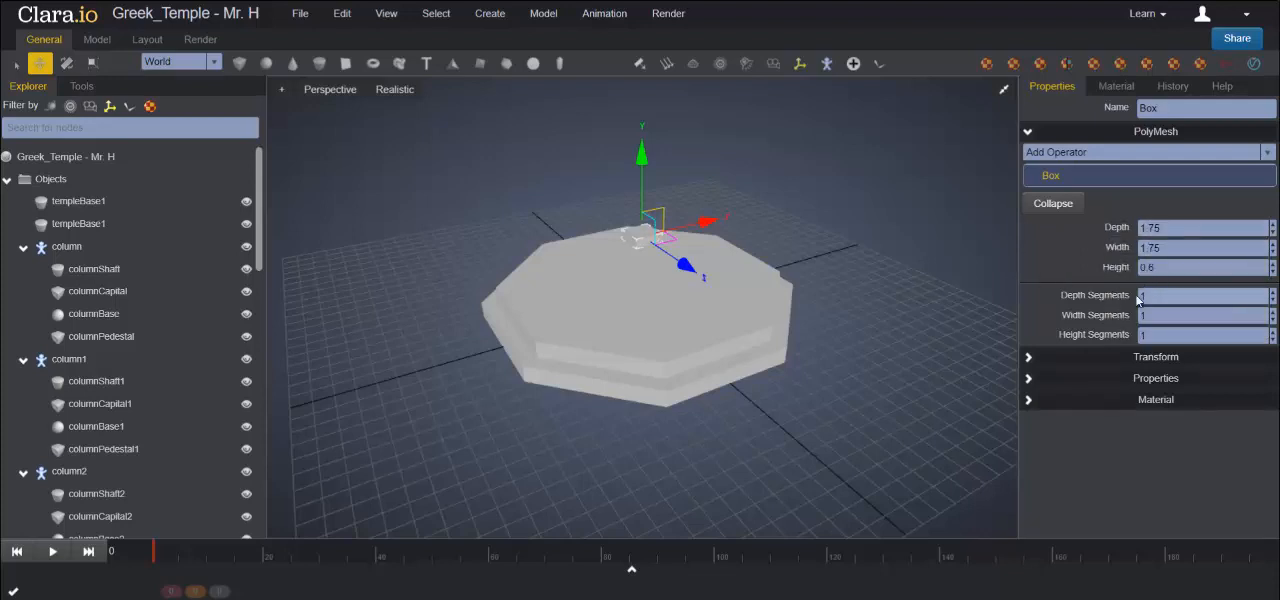
- Set the box's Y translation to 2.3 and check how it sits on the upper base slab
{"action": "left_click", "coordinate": [1028, 357]}
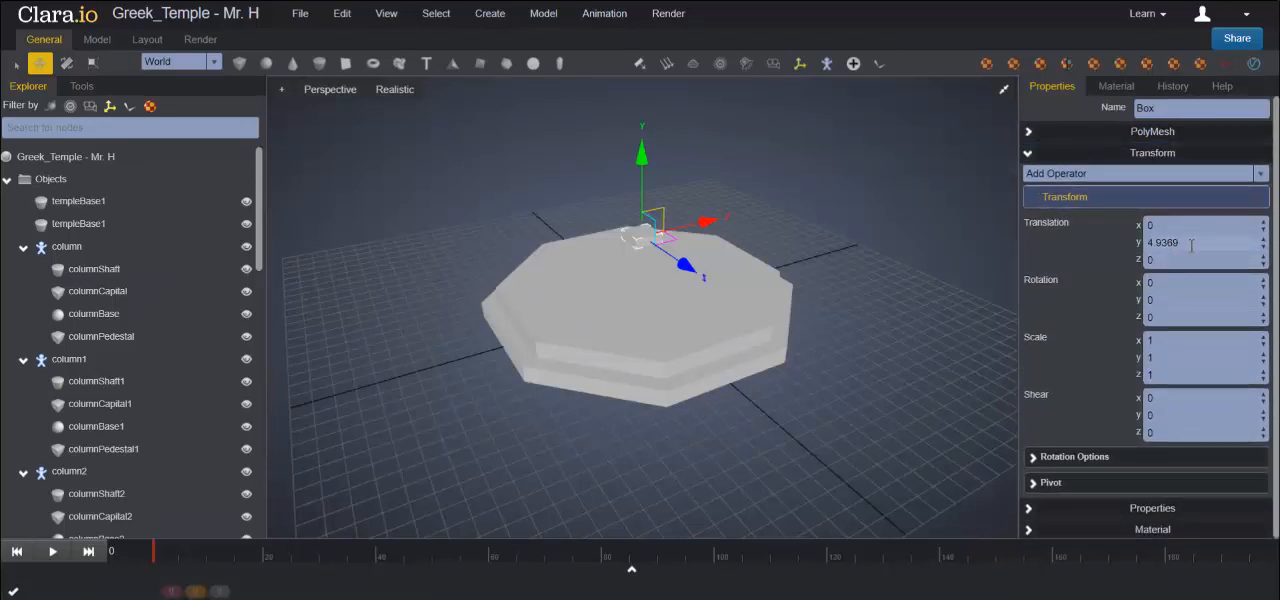
{"action": "left_click_drag", "start_coordinate": [1180, 242], "coordinate": [1113, 240]}
{"action": "type", "text": "2.3"}
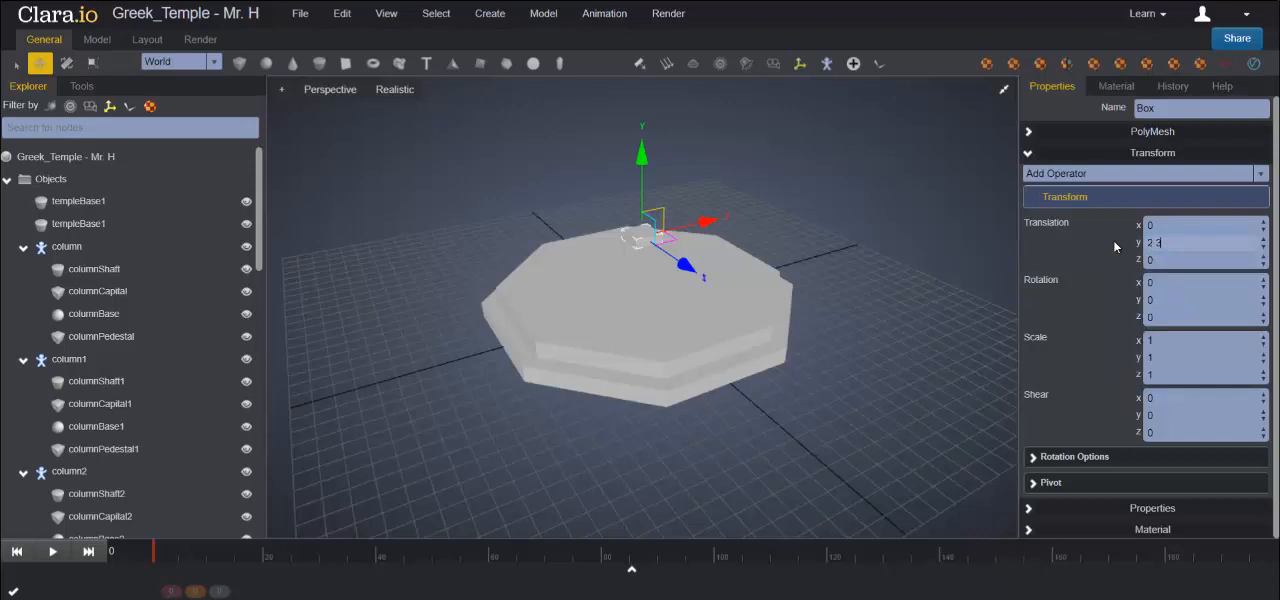
{"action": "key", "text": "Return"}
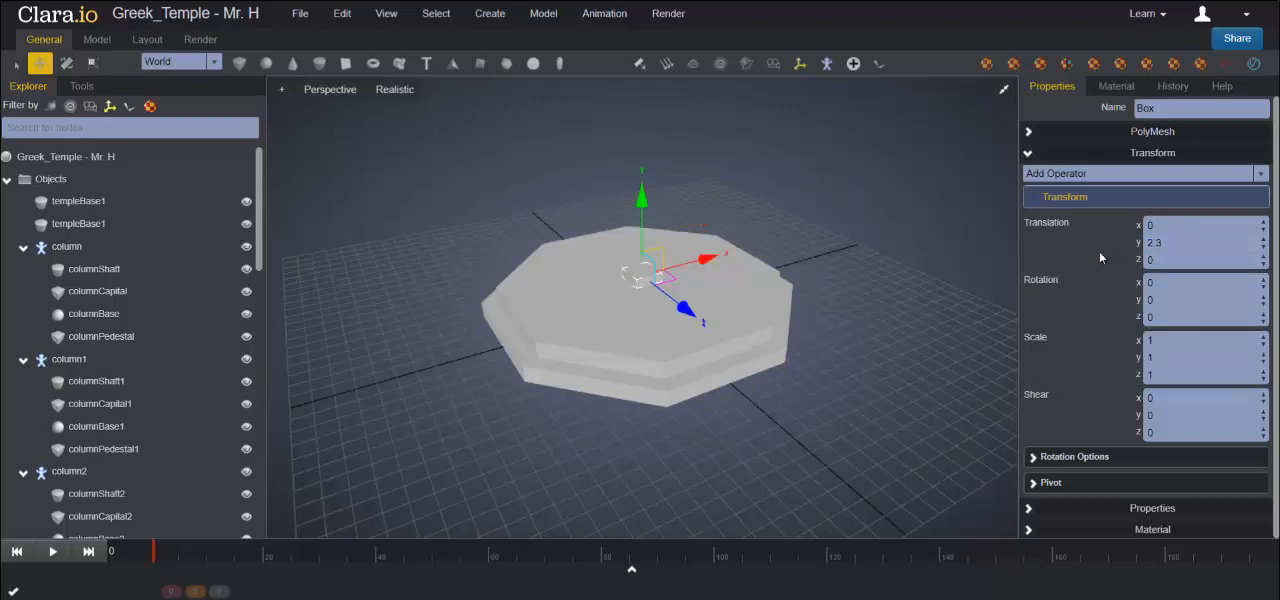
{"action": "right_click_drag", "start_coordinate": [801, 356], "coordinate": [791, 330]}
{"action": "scroll", "coordinate": [748, 286], "scroll_direction": "up", "scroll_amount": 10}
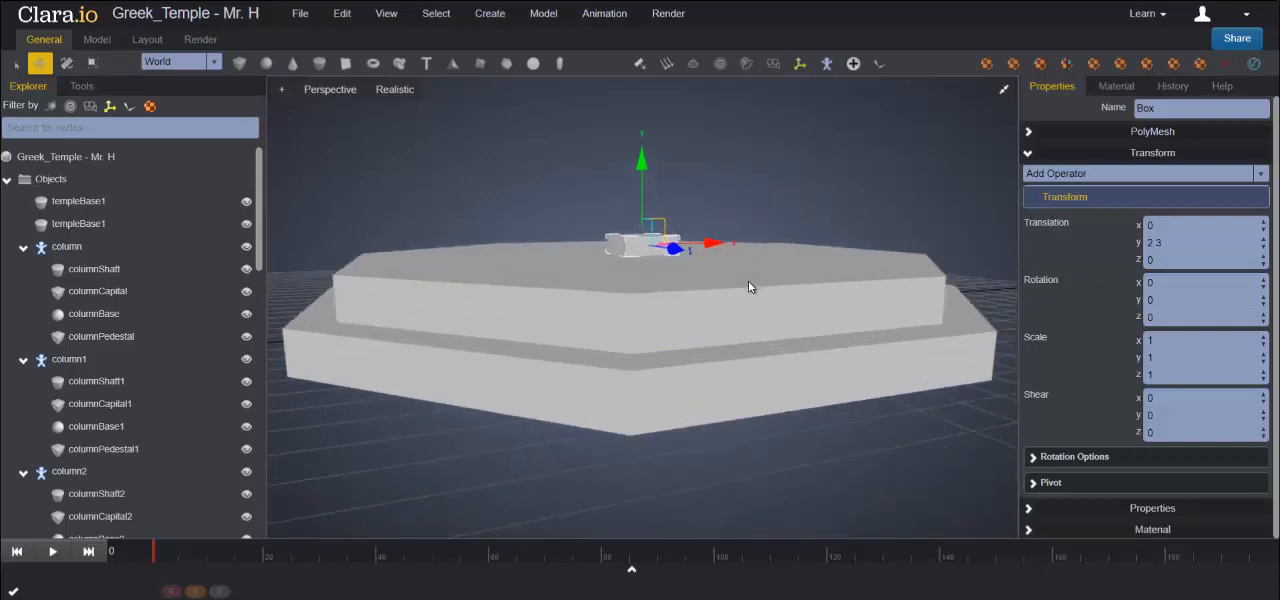
{"action": "right_click_drag", "start_coordinate": [885, 322], "coordinate": [806, 258]}
{"action": "scroll", "coordinate": [747, 316], "scroll_direction": "down", "scroll_amount": 5}
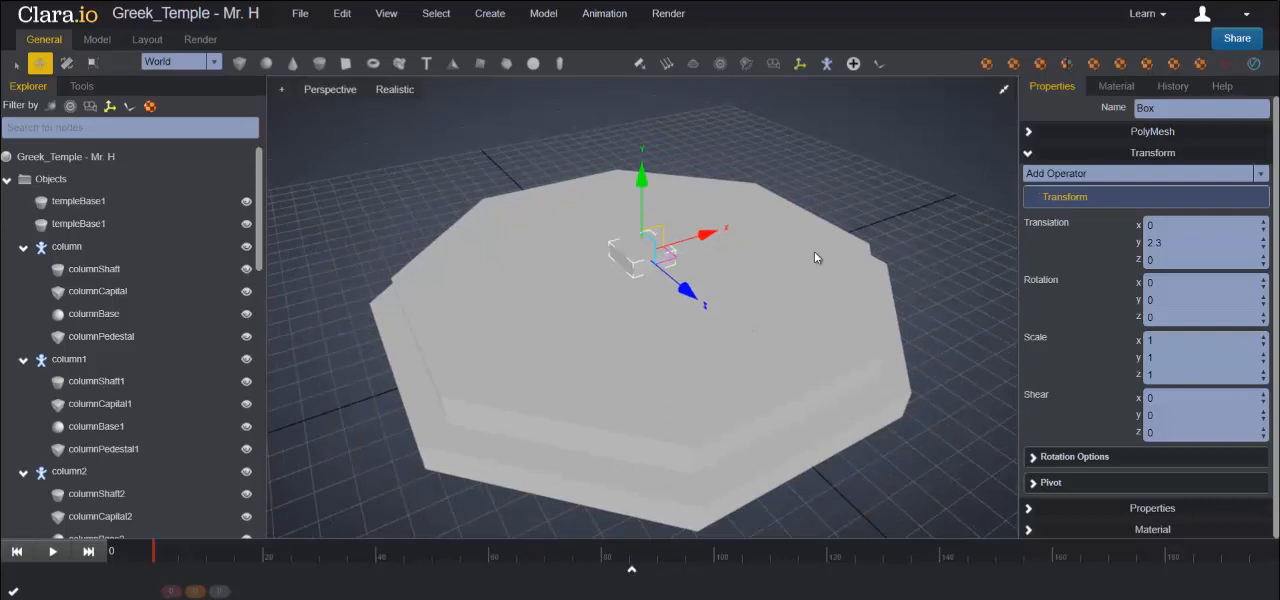
- Rename the box columnPedestal
{"action": "left_click_drag", "start_coordinate": [1174, 108], "coordinate": [1083, 107]}
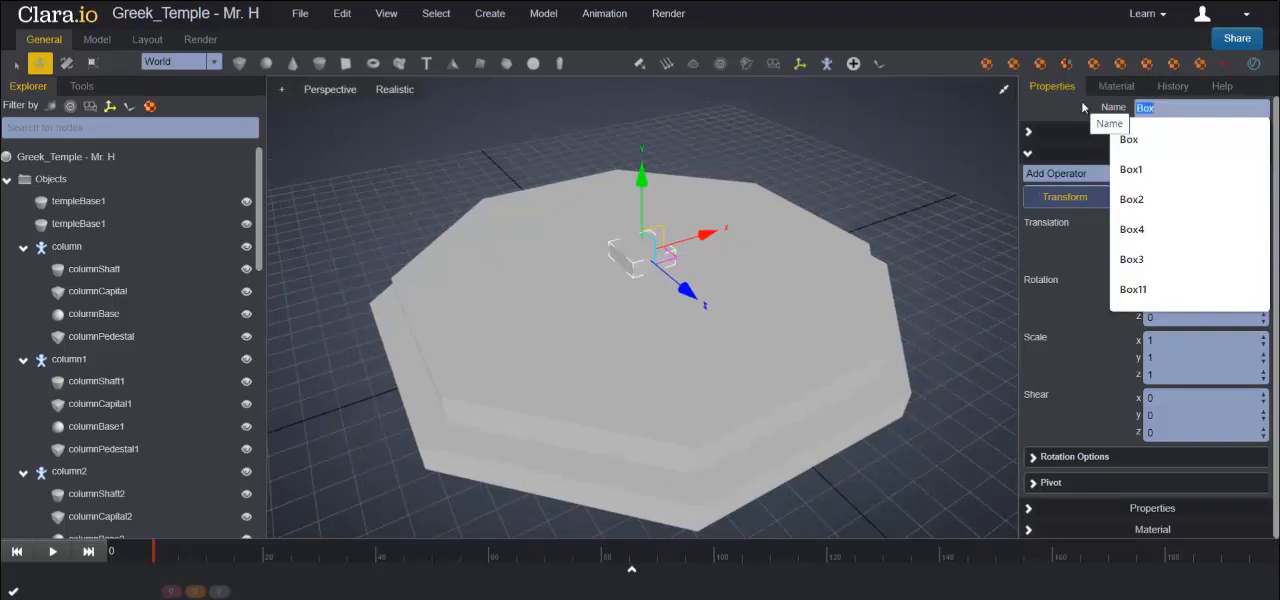
{"action": "type", "text": "column"}
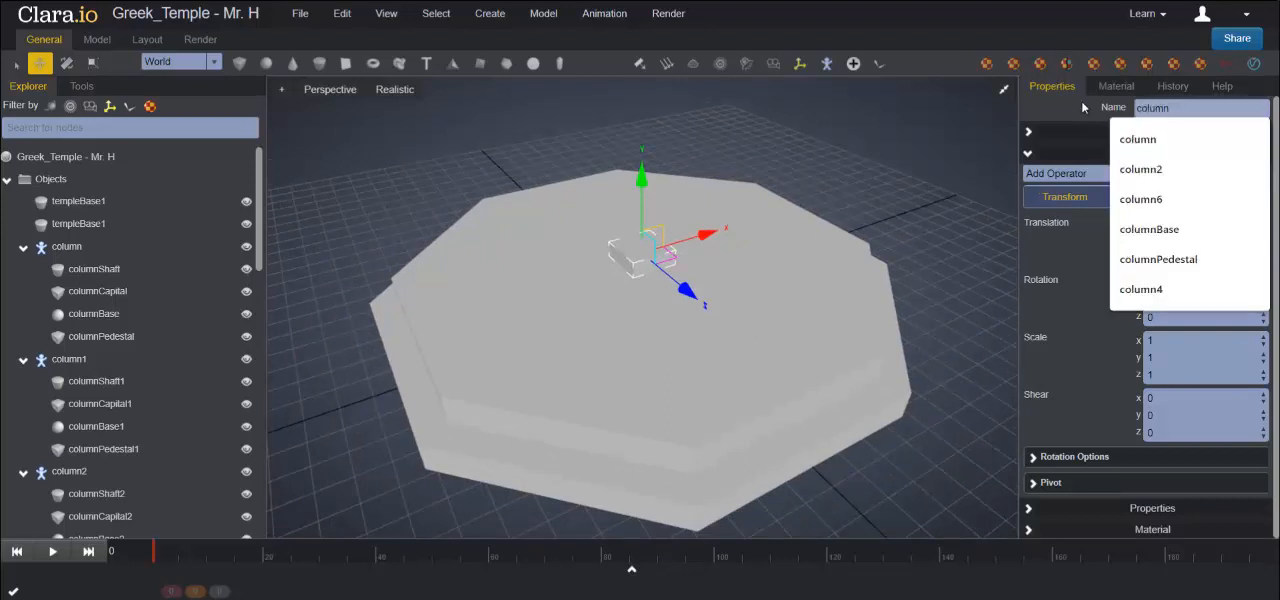
{"action": "type", "text": "Ped"}
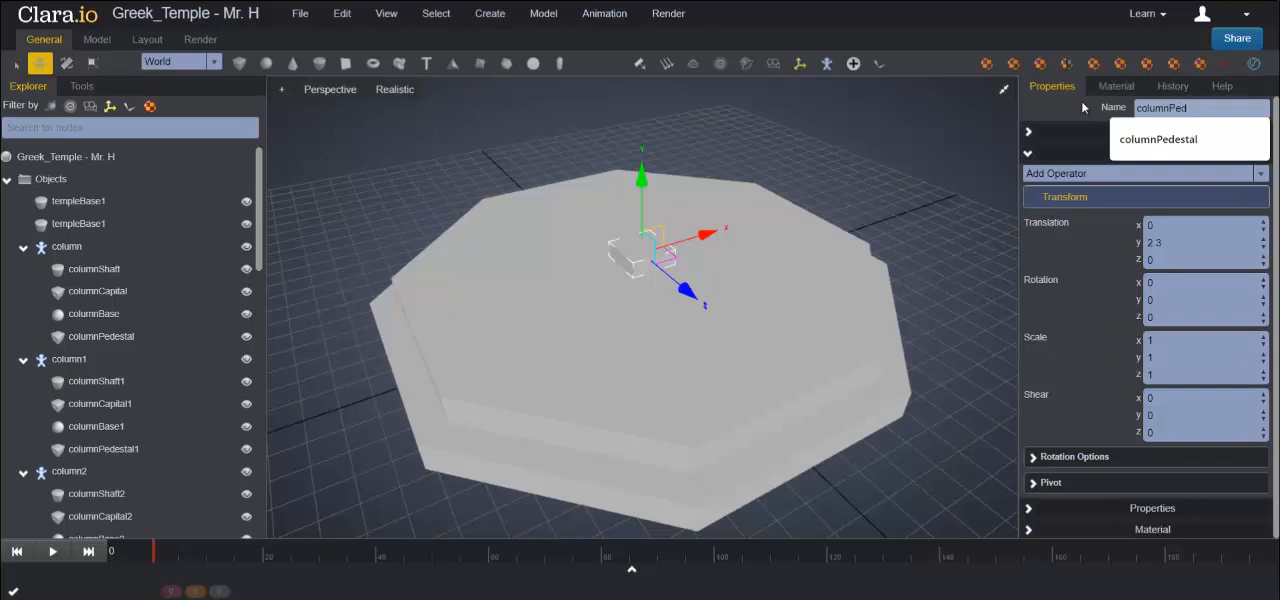
{"action": "type", "text": "estal"}
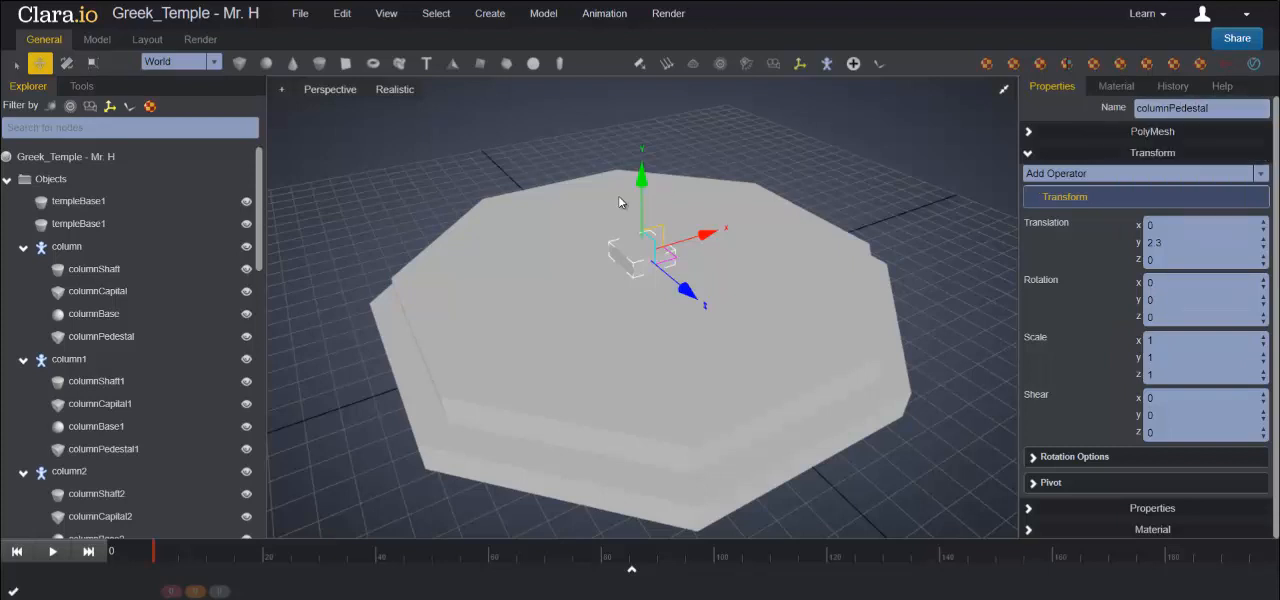
- Add a cylinder above the pedestal with a height of 6 and 12 radial segments
{"action": "left_click", "coordinate": [318, 64]}
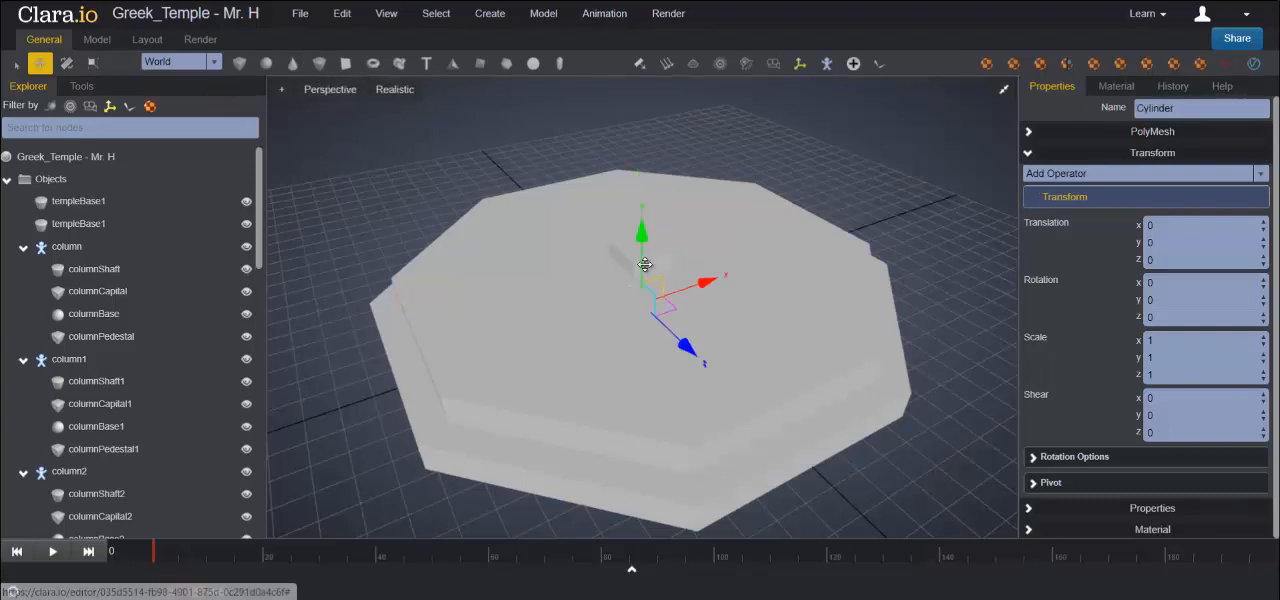
{"action": "left_click_drag", "start_coordinate": [641, 245], "coordinate": [629, 119]}
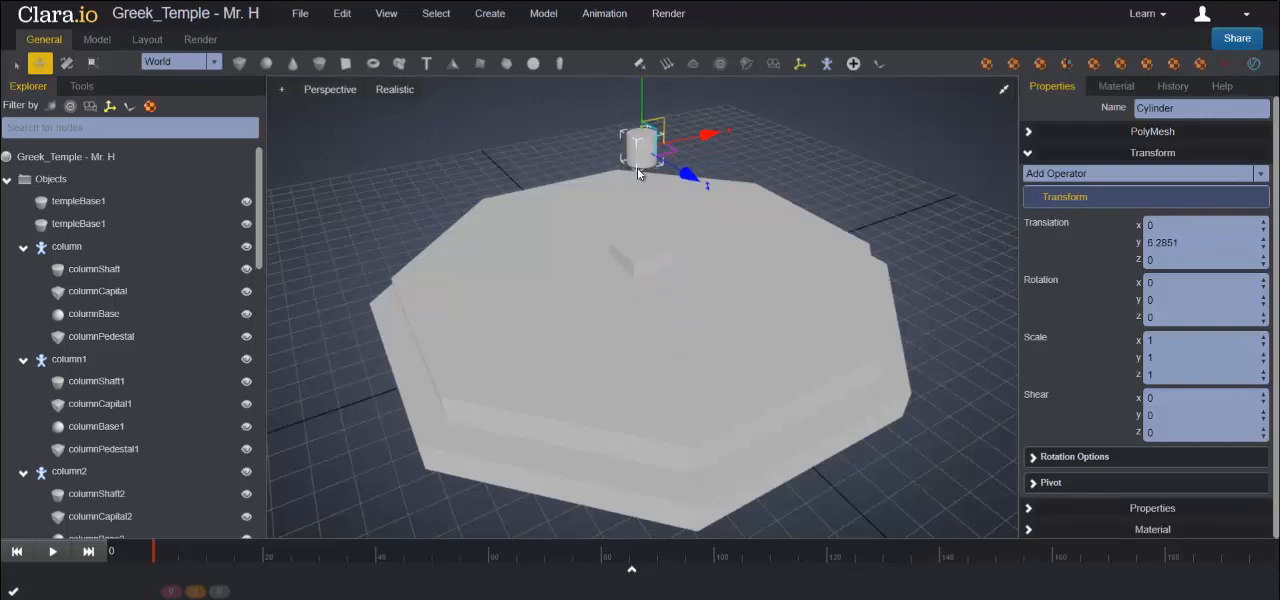
{"action": "left_click", "coordinate": [1029, 132]}
{"action": "left_click_drag", "start_coordinate": [1165, 268], "coordinate": [1046, 264]}
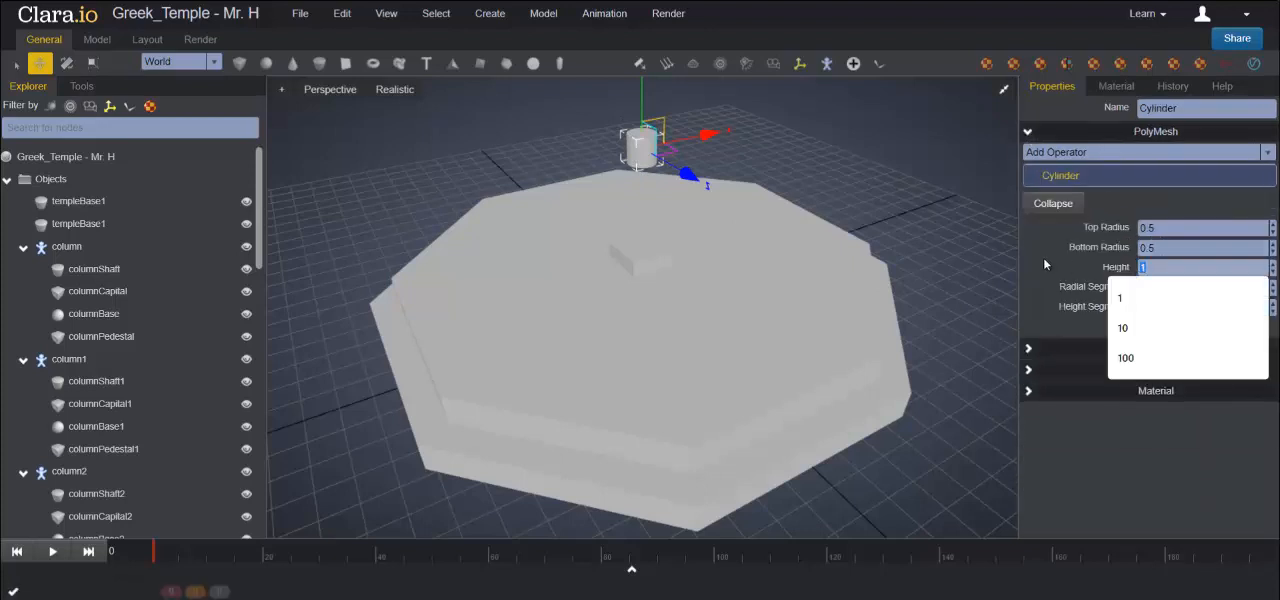
{"action": "type", "text": "6"}
{"action": "key", "text": "Return"}
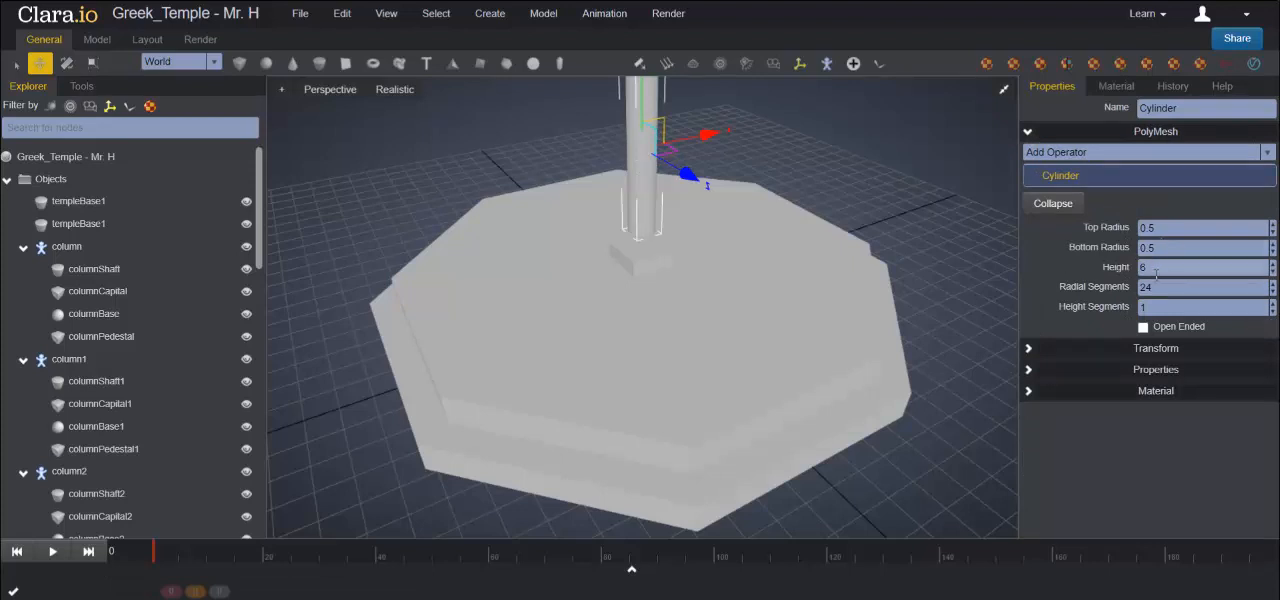
{"action": "left_click_drag", "start_coordinate": [1160, 287], "coordinate": [1100, 292]}
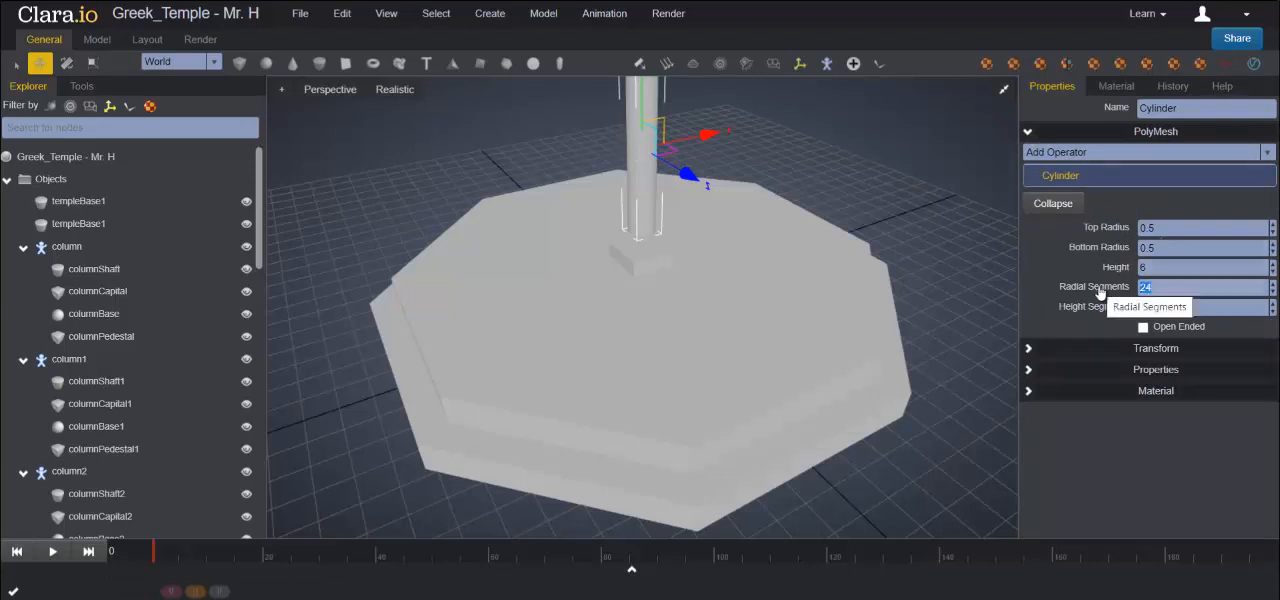
{"action": "type", "text": "12"}
{"action": "key", "text": "Return"}
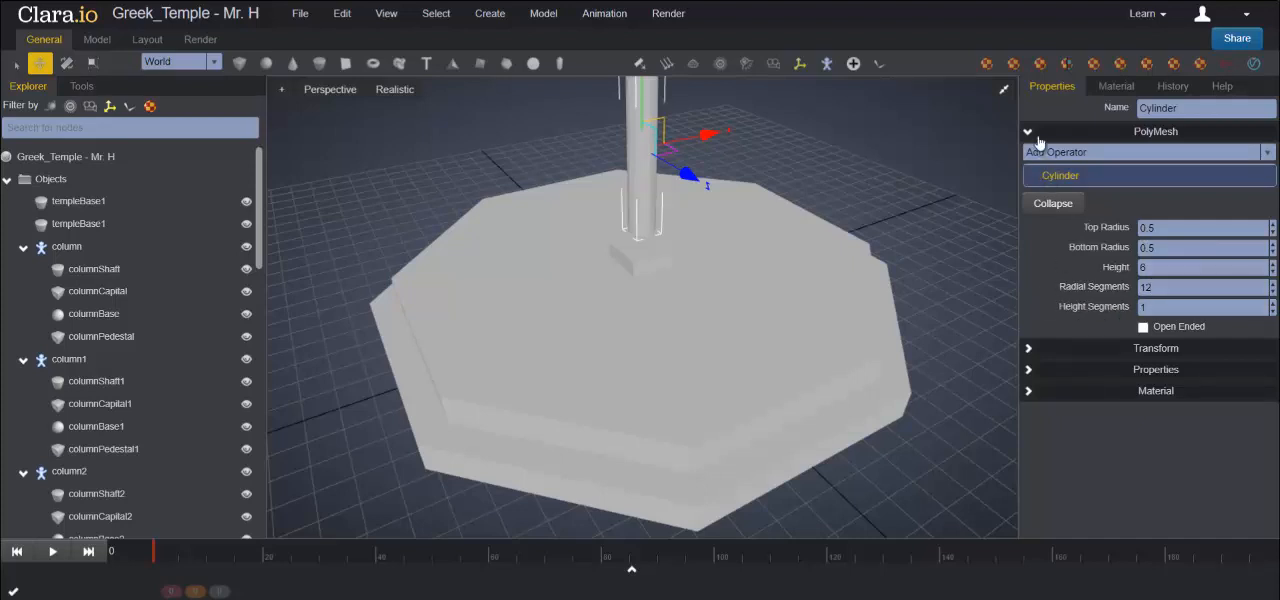
- Set the tall cylinder's Y translation to 5.6 so that it stands on the pedestal
{"action": "left_click", "coordinate": [1034, 349]}
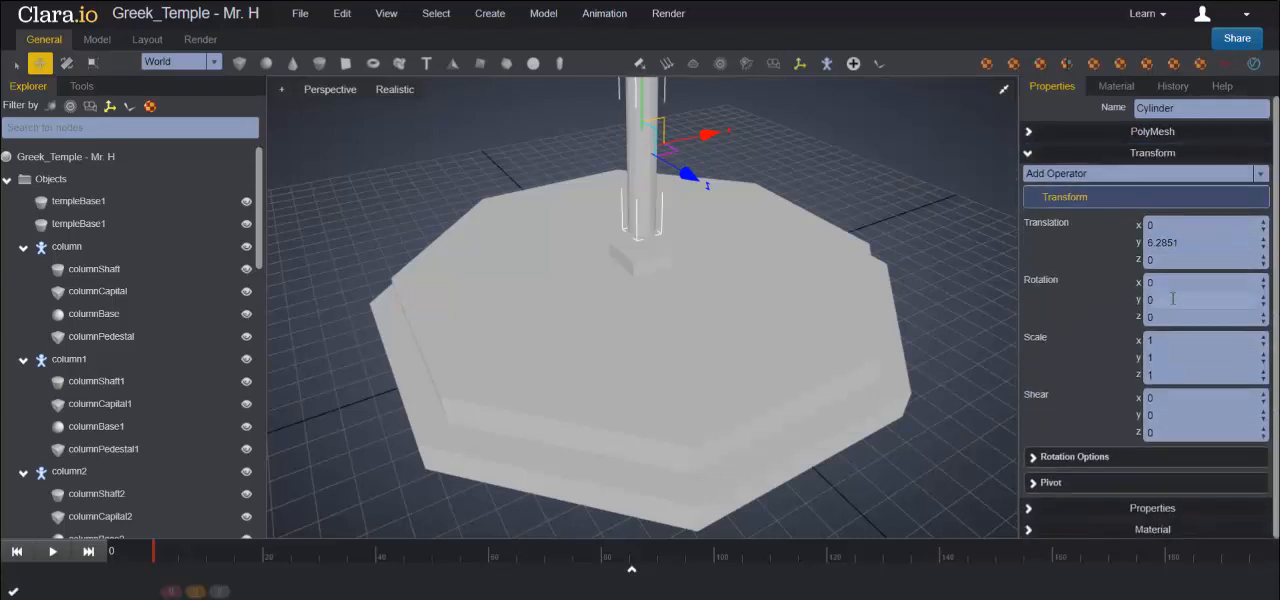
{"action": "left_click_drag", "start_coordinate": [1178, 243], "coordinate": [1087, 241]}
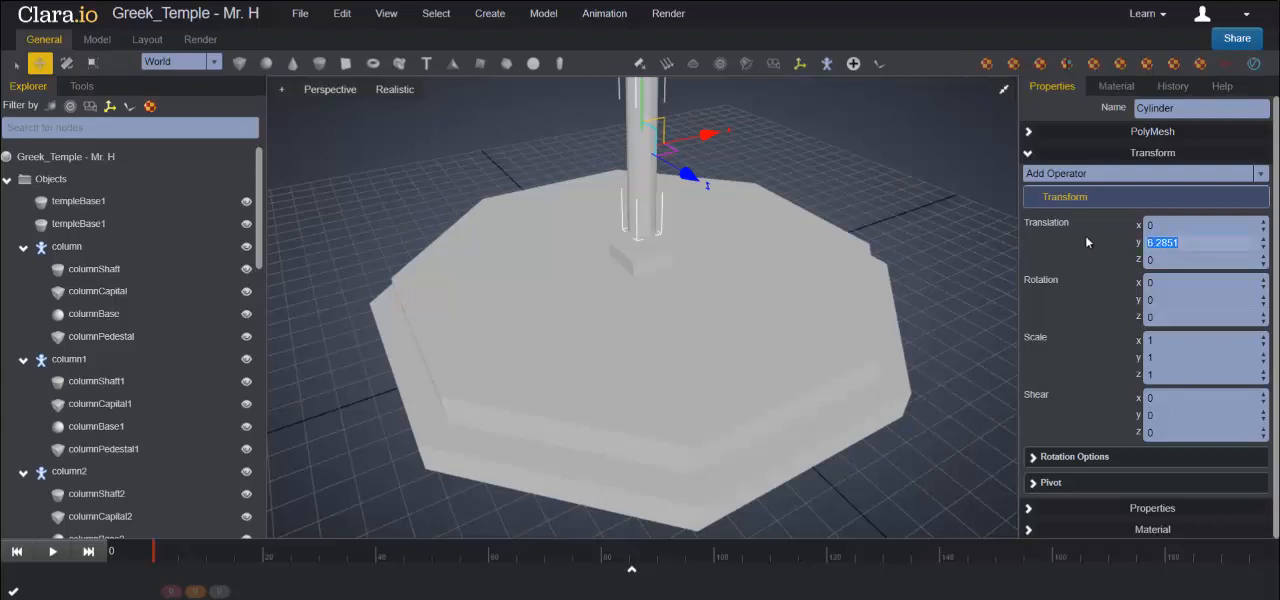
{"action": "type", "text": "5.6"}
{"action": "key", "text": "Return"}
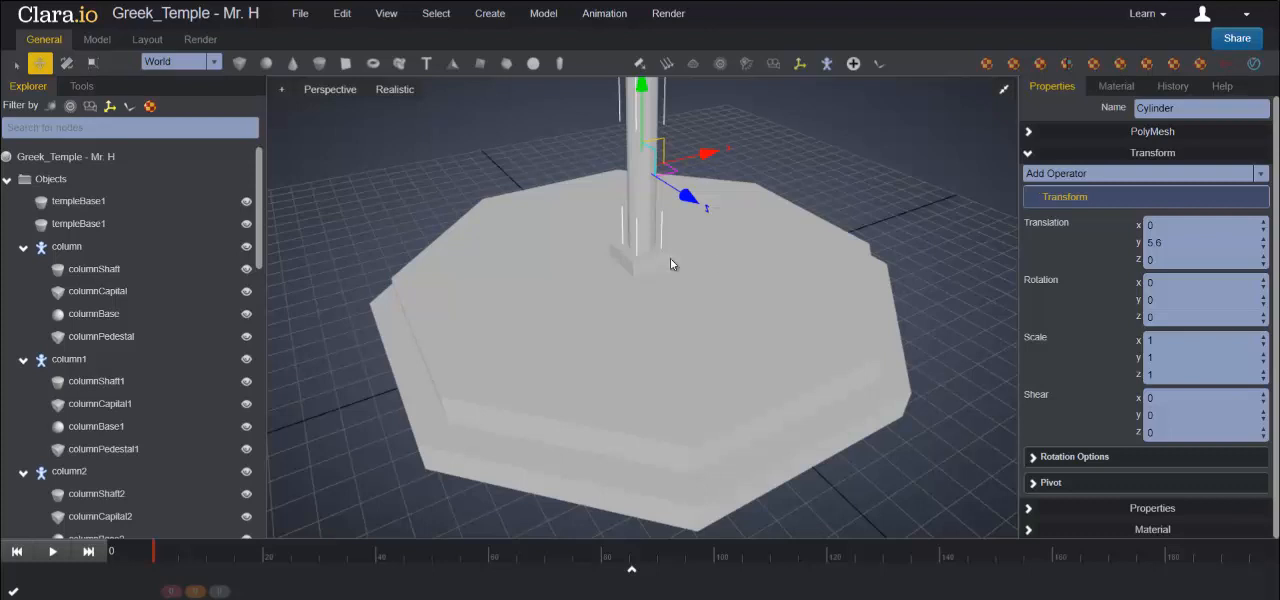
- Rename the tall cylinder columnShaft
{"action": "double_click", "coordinate": [1186, 107]}
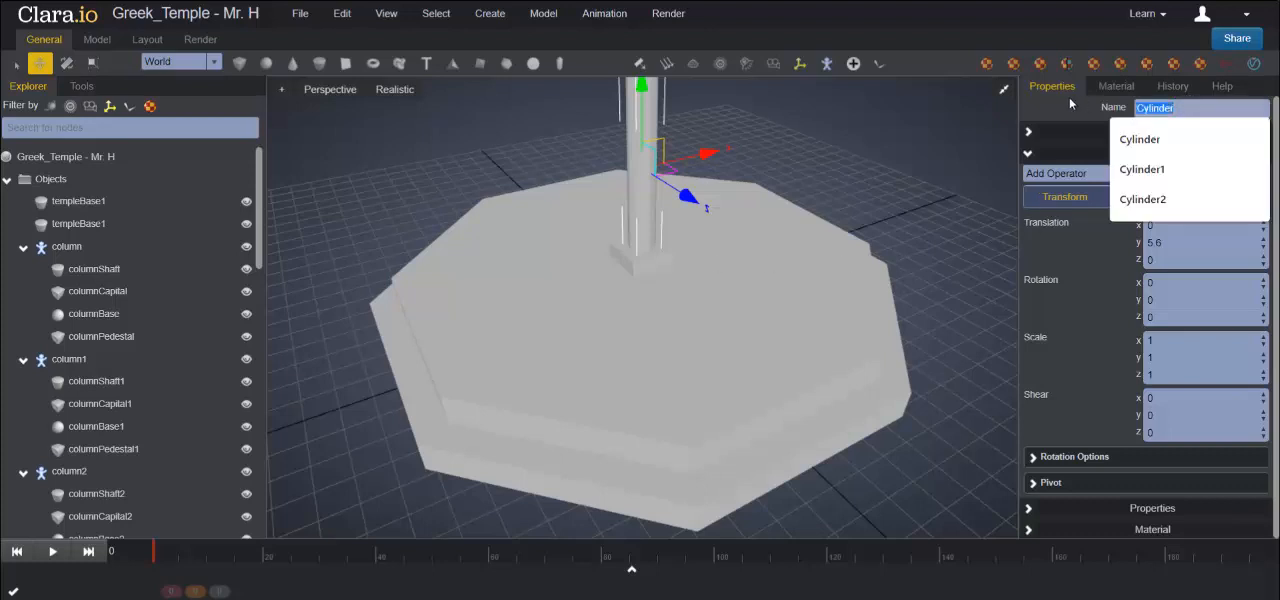
{"action": "type", "text": "columnS"}
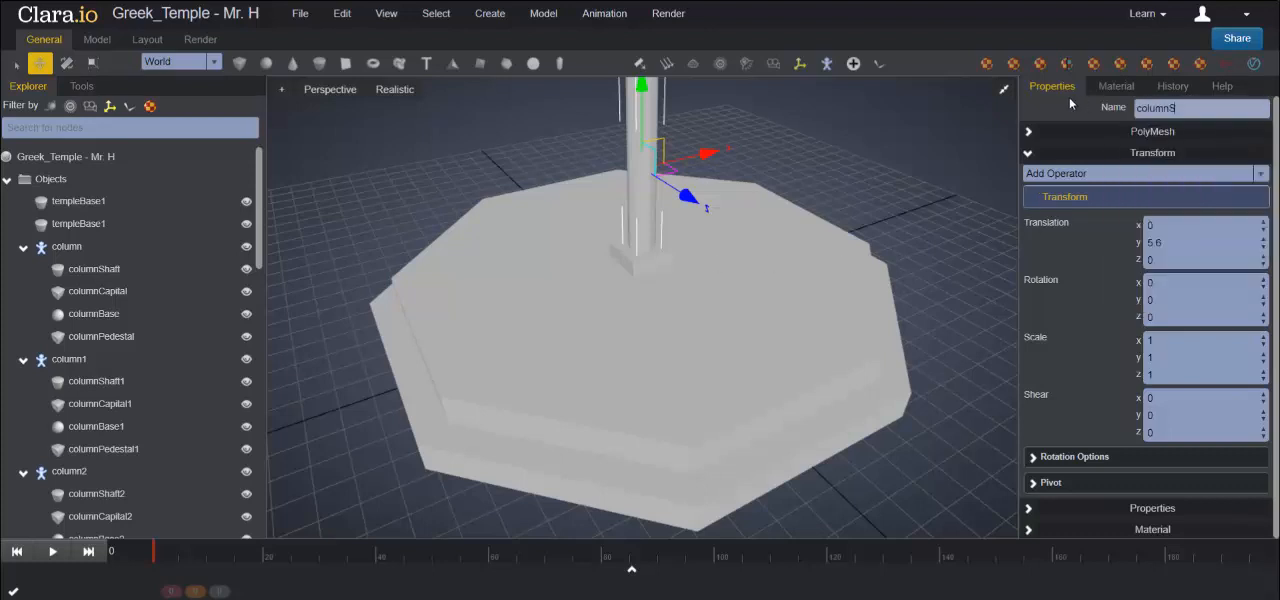
{"action": "type", "text": "haft"}
{"action": "key", "text": "Return"}
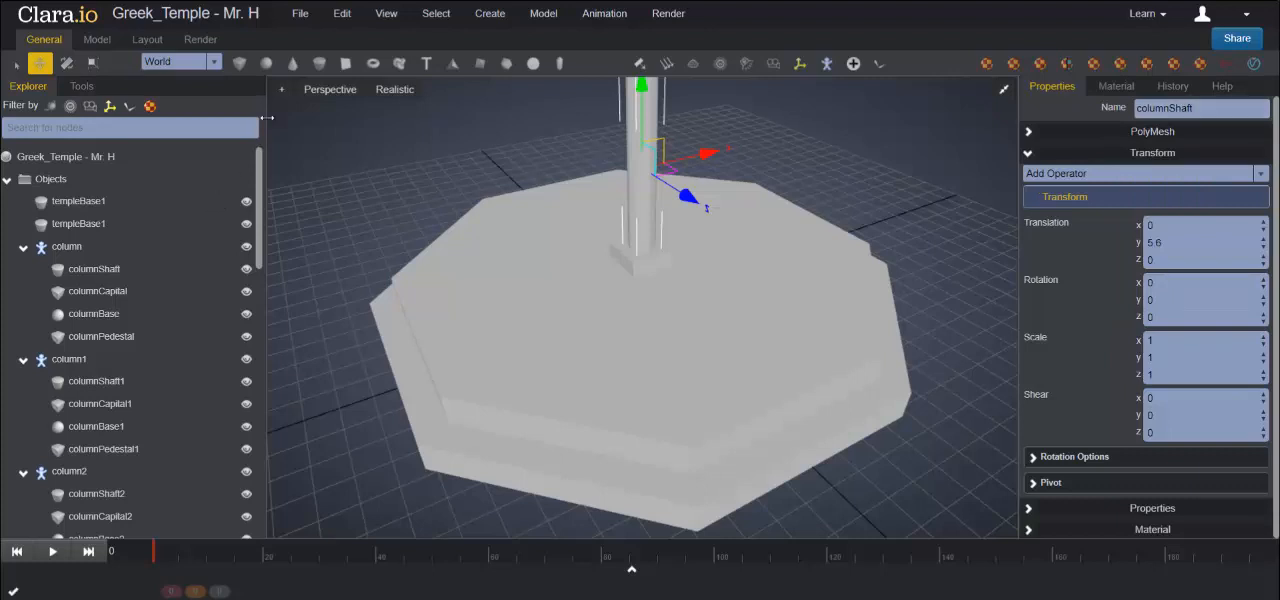
- Add a sphere and raise it above the top of the column shaft to about Y 10.37
{"action": "left_click", "coordinate": [266, 68]}
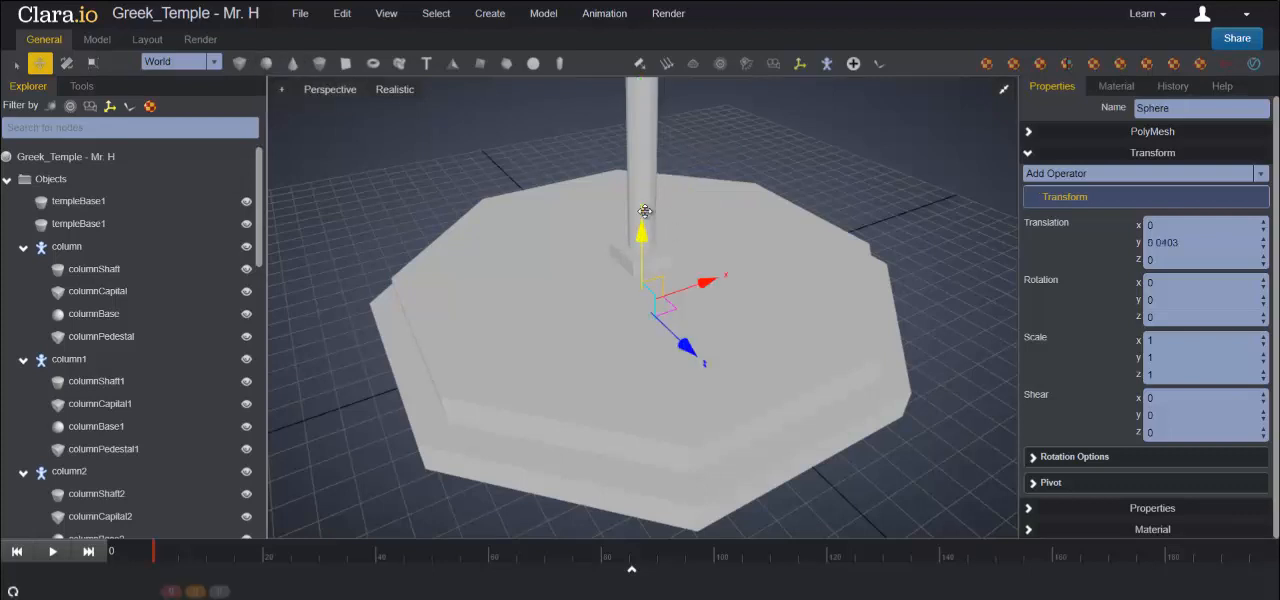
{"action": "left_click_drag", "start_coordinate": [645, 211], "coordinate": [650, 55]}
{"action": "scroll", "coordinate": [661, 152], "scroll_direction": "down", "scroll_amount": 3}
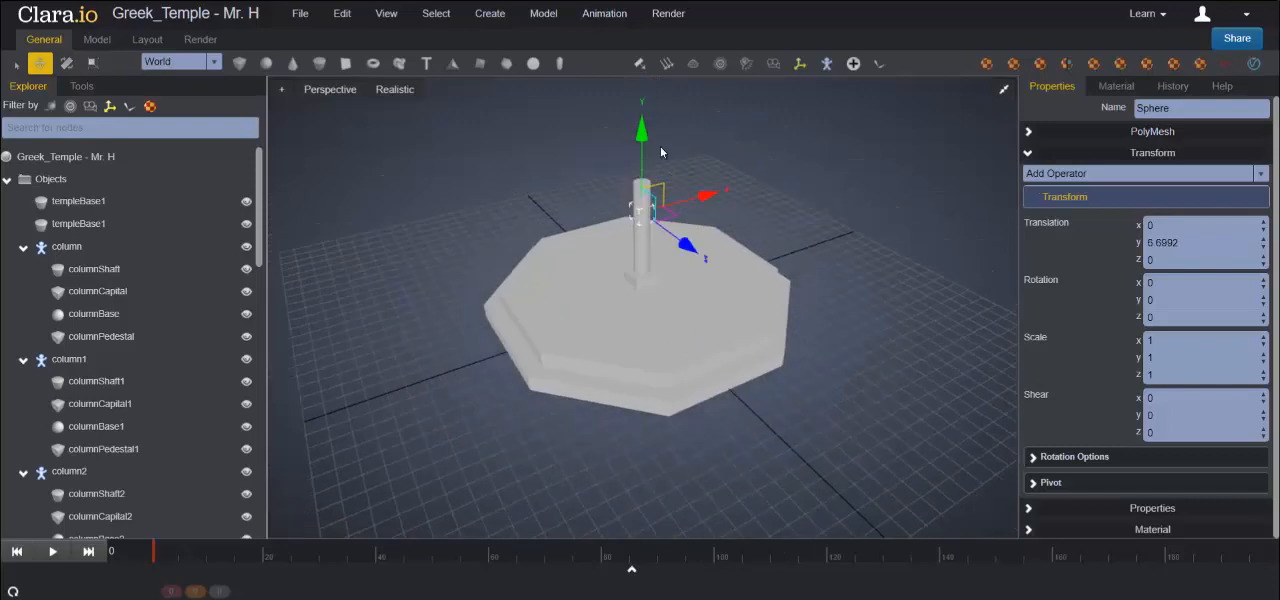
{"action": "left_click_drag", "start_coordinate": [641, 140], "coordinate": [641, 80]}
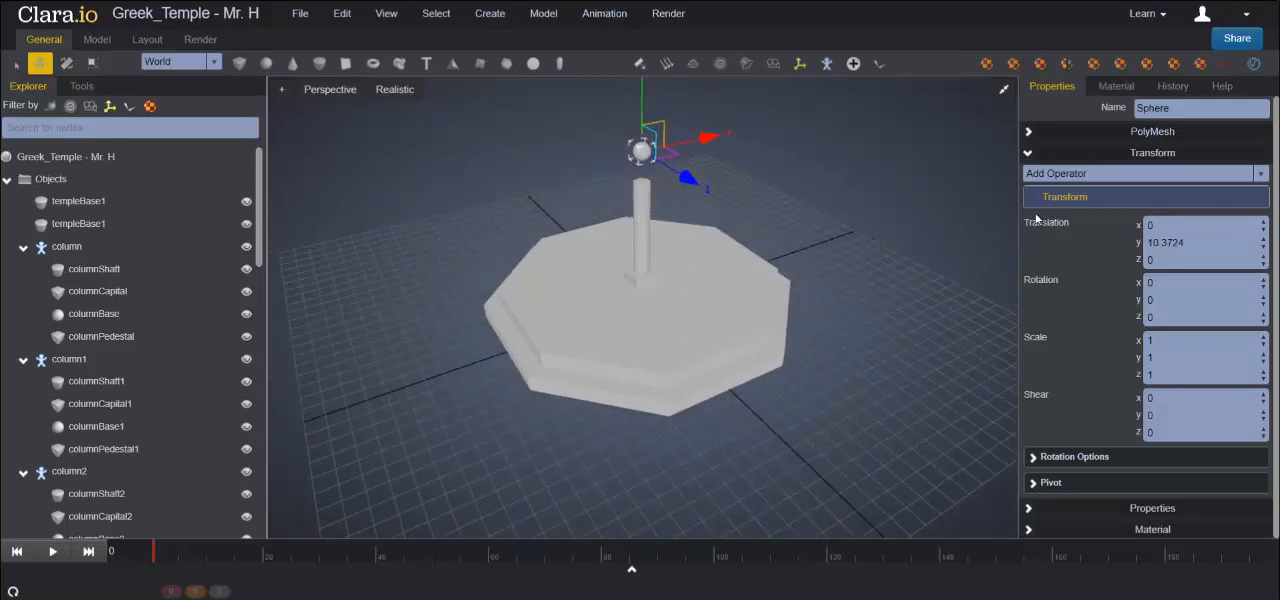
- Set the sphere's radius to 0.75 and both its longitudinal and latitudinal segments to 8
{"action": "left_click", "coordinate": [1030, 132]}
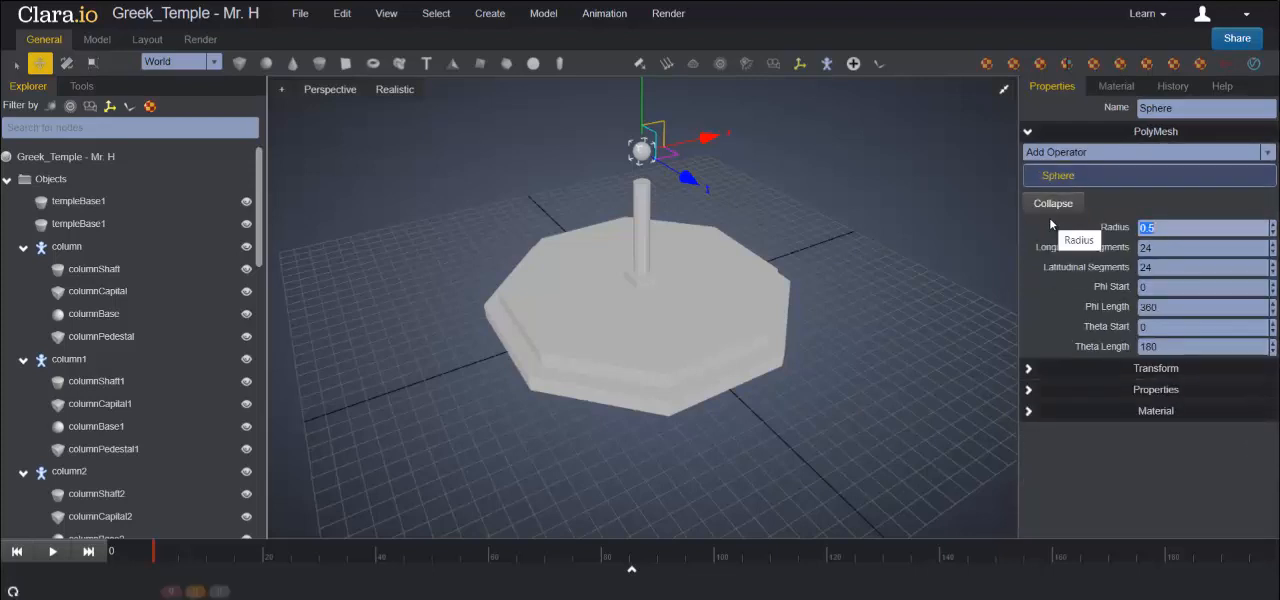
{"action": "type", "text": "0.75"}
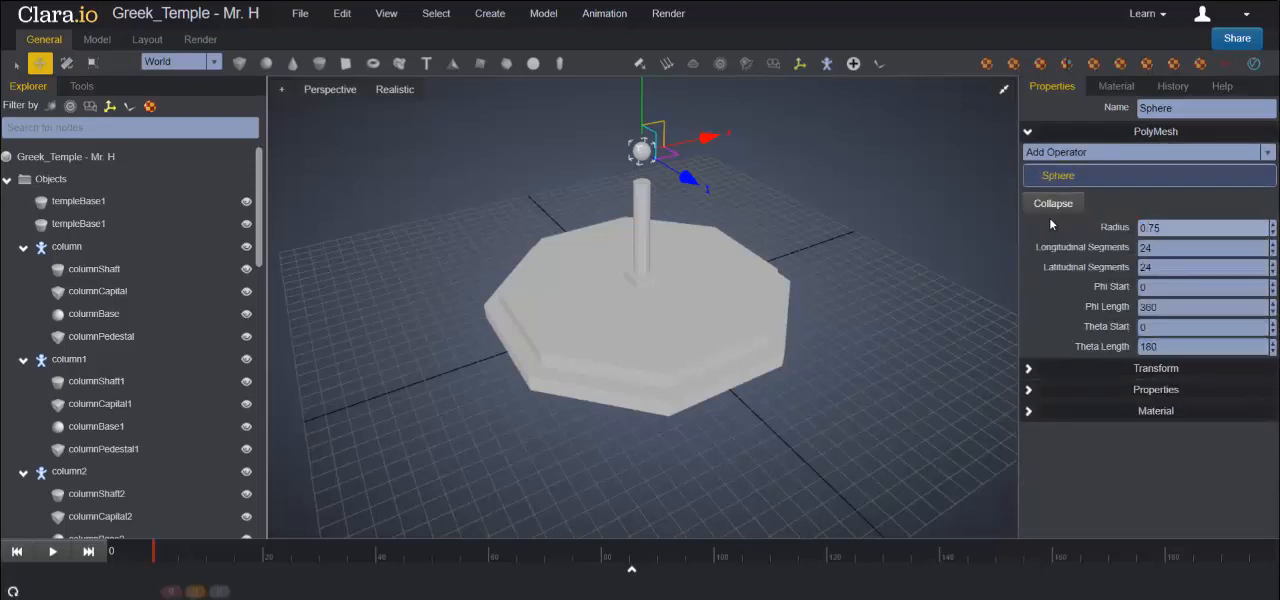
{"action": "left_click", "coordinate": [1050, 225]}
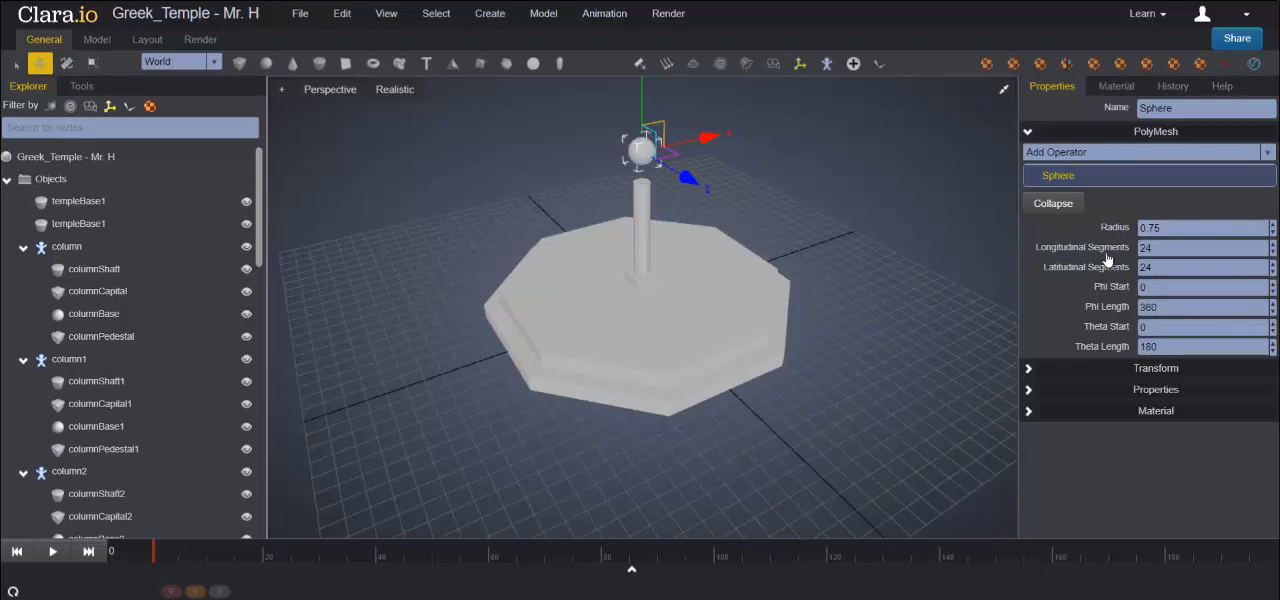
{"action": "left_click", "coordinate": [1176, 250]}
{"action": "type", "text": "8"}
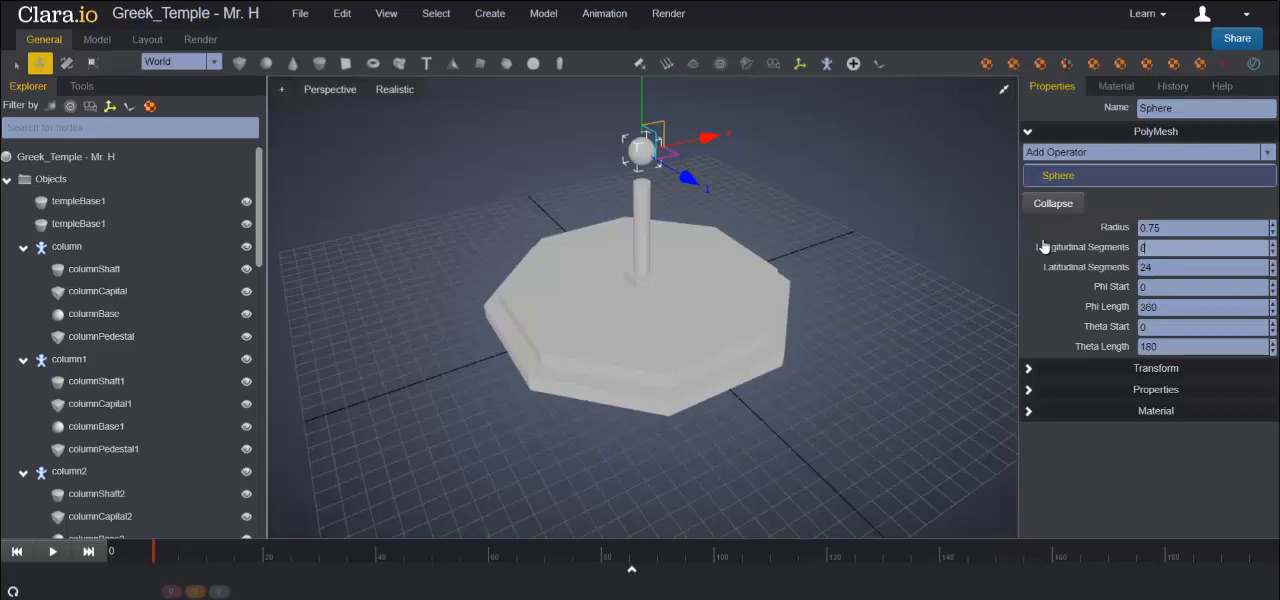
{"action": "key", "text": "Tab"}
{"action": "type", "text": "8"}
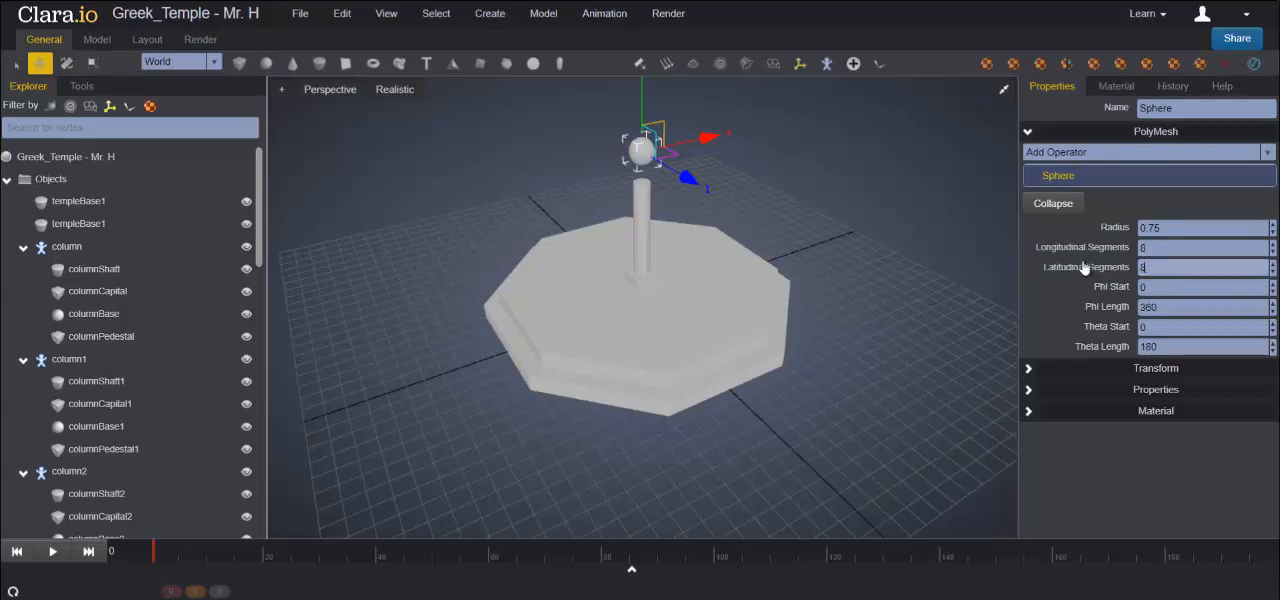
{"action": "key", "text": "Return"}
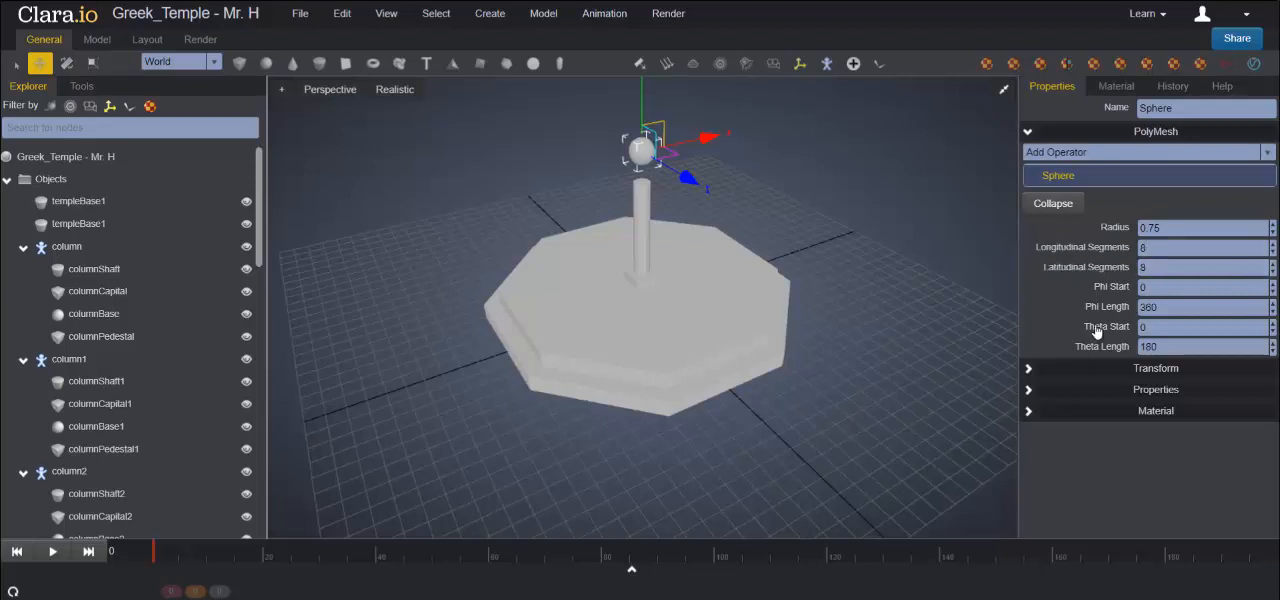
- Cut the sphere down to a half sphere by setting its Phi Length to 180
{"action": "left_click", "coordinate": [1182, 308]}
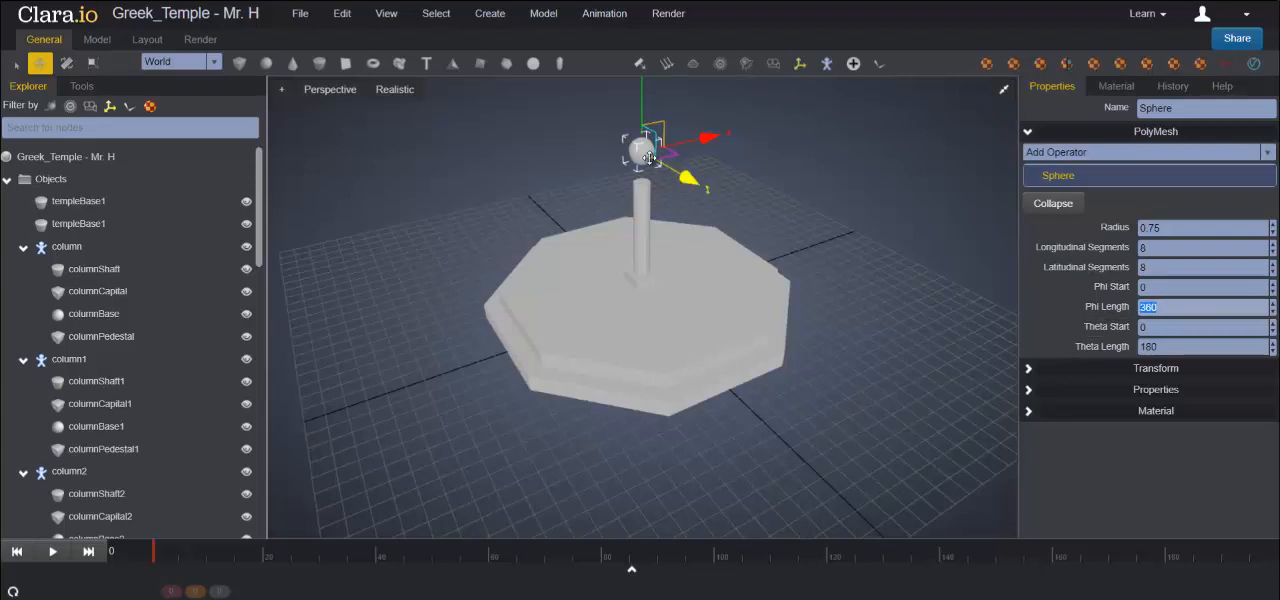
{"action": "scroll", "coordinate": [650, 158], "scroll_direction": "up", "scroll_amount": 2}
{"action": "scroll", "coordinate": [650, 158], "scroll_direction": "up", "scroll_amount": 1}
{"action": "type", "text": "f"}
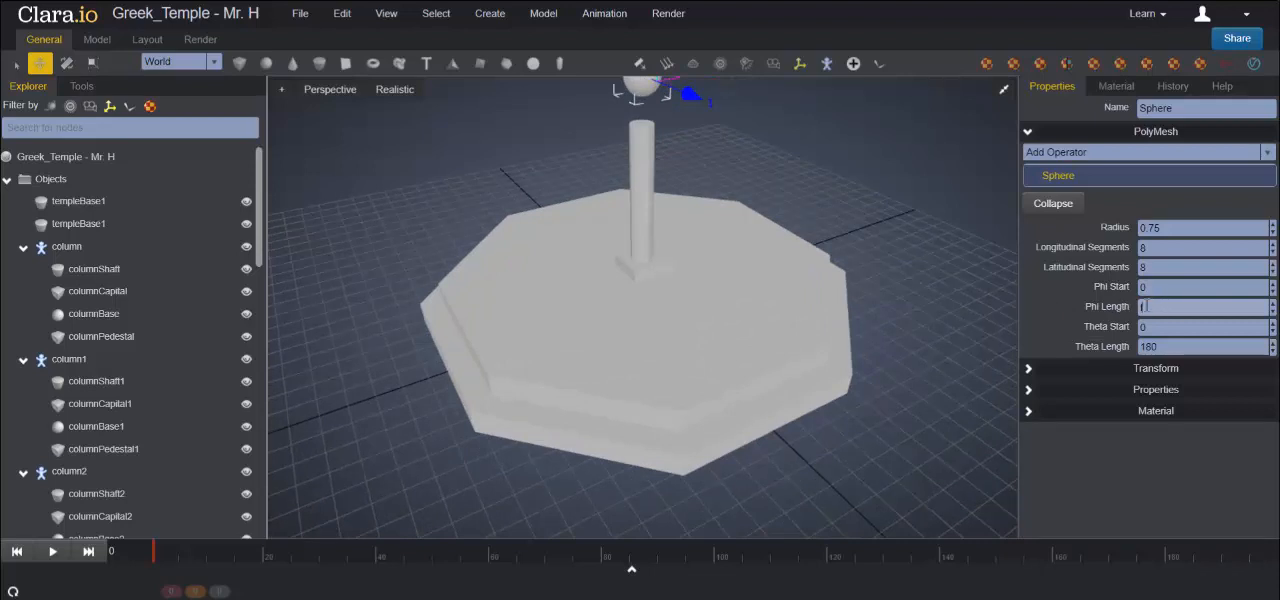
{"action": "scroll", "coordinate": [653, 112], "scroll_direction": "up", "scroll_amount": 1}
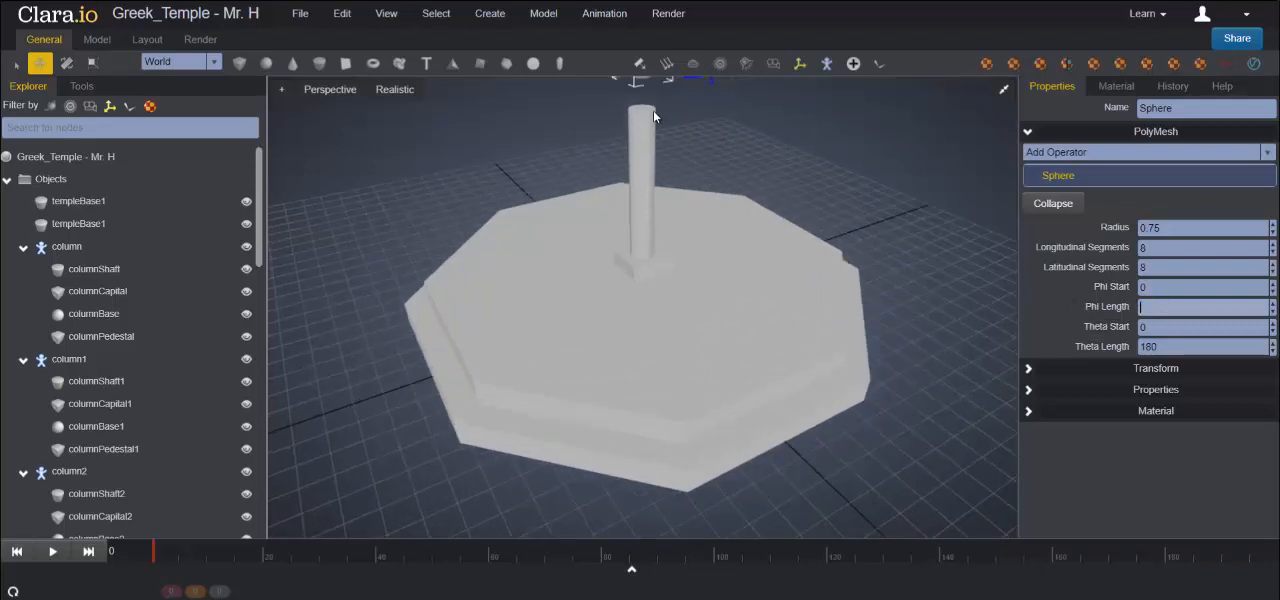
{"action": "scroll", "coordinate": [666, 142], "scroll_direction": "down", "scroll_amount": 2}
{"action": "scroll", "coordinate": [645, 128], "scroll_direction": "up", "scroll_amount": 1}
{"action": "key", "text": "f"}
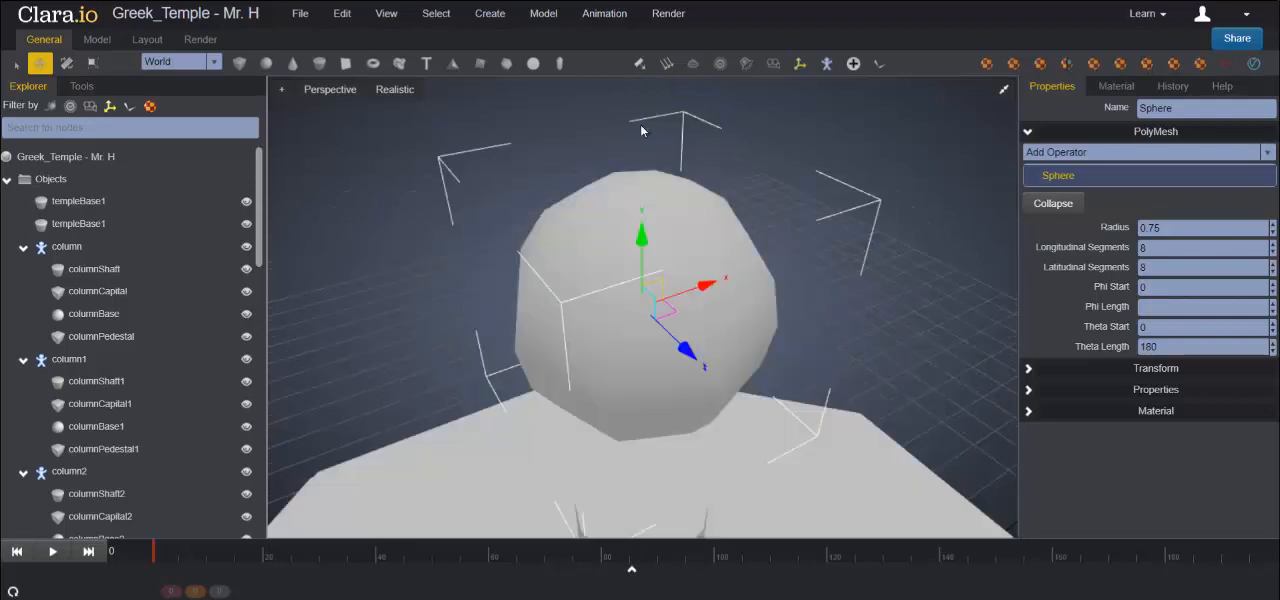
{"action": "left_click", "coordinate": [1153, 307]}
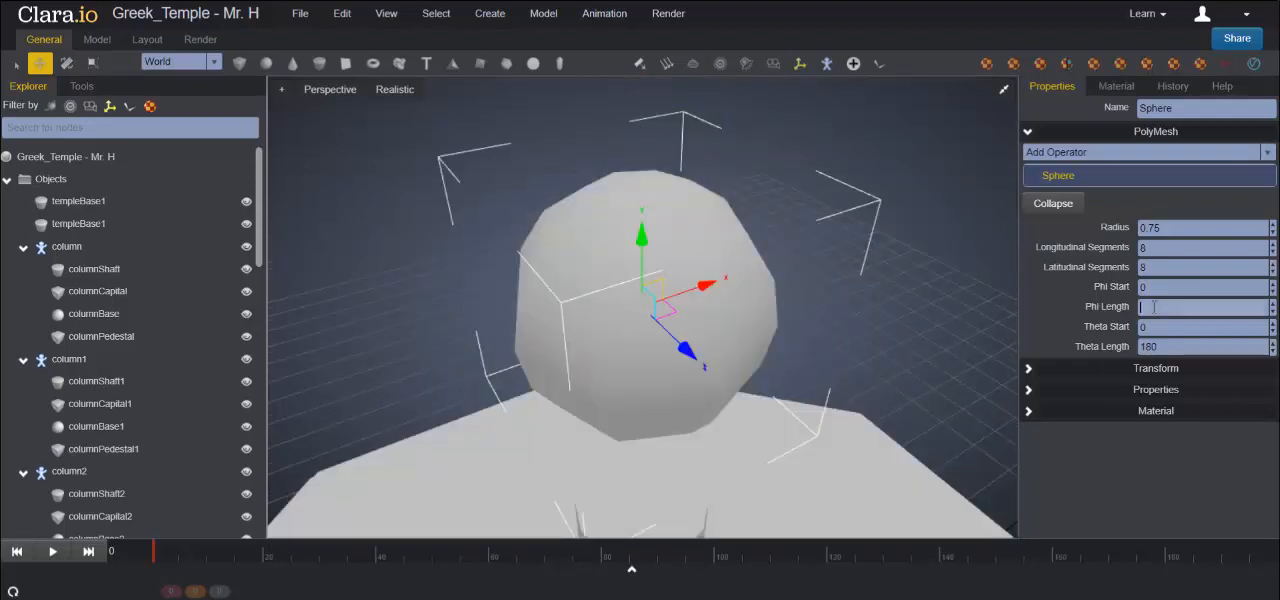
{"action": "left_click", "coordinate": [1126, 336]}
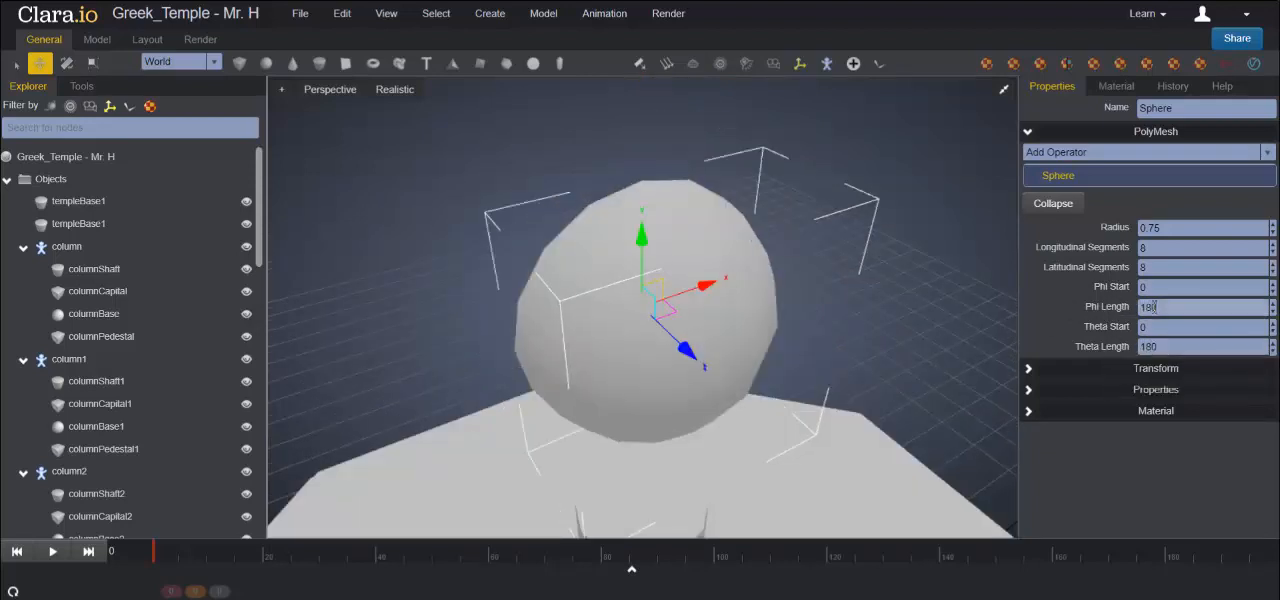
{"action": "right_click_drag", "start_coordinate": [748, 380], "coordinate": [741, 355]}
{"action": "scroll", "coordinate": [741, 355], "scroll_direction": "down", "scroll_amount": 6}
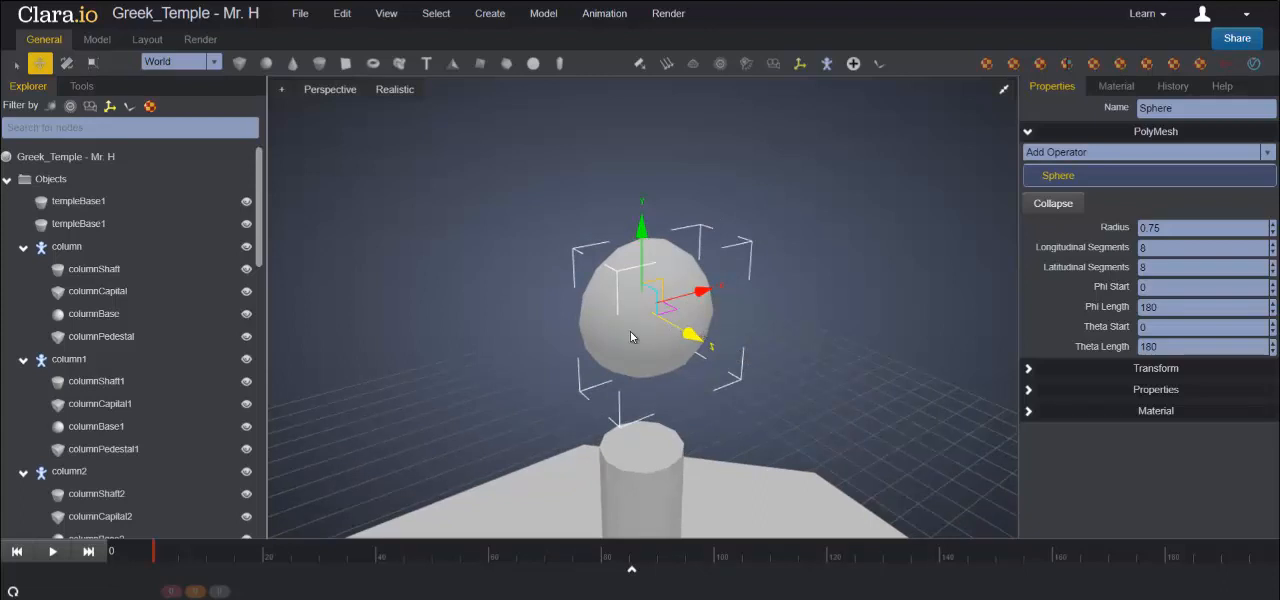
- Rotate the half sphere -90 degrees about X so that its dome faces up
{"action": "left_click", "coordinate": [1029, 370]}
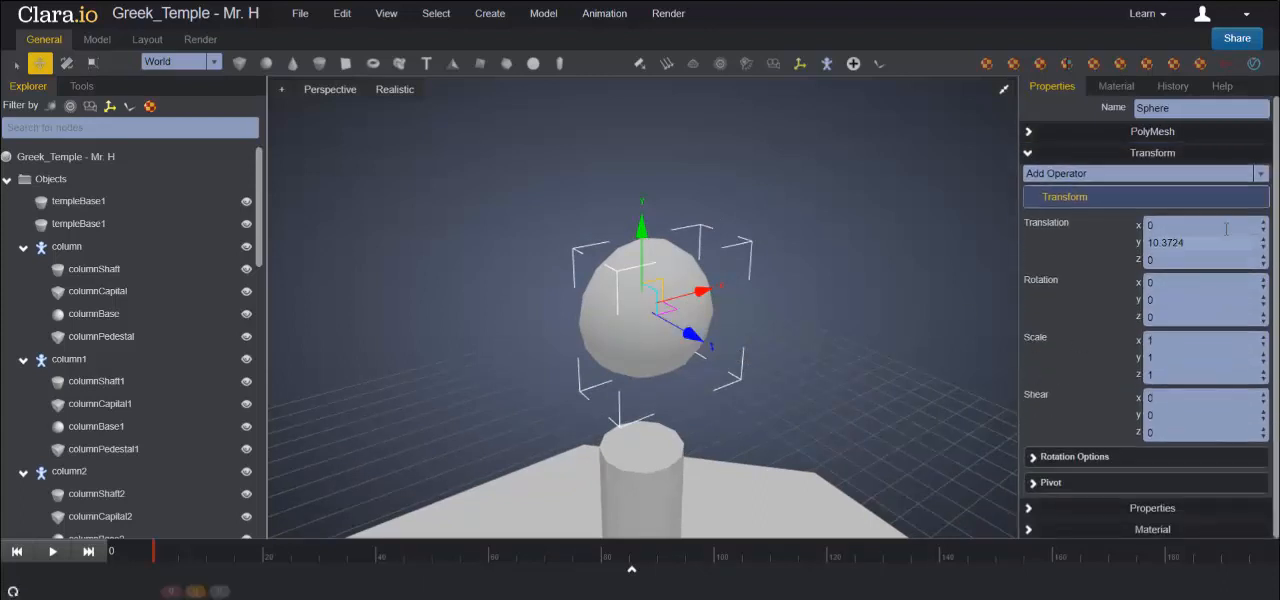
{"action": "left_click_drag", "start_coordinate": [1168, 284], "coordinate": [1104, 285]}
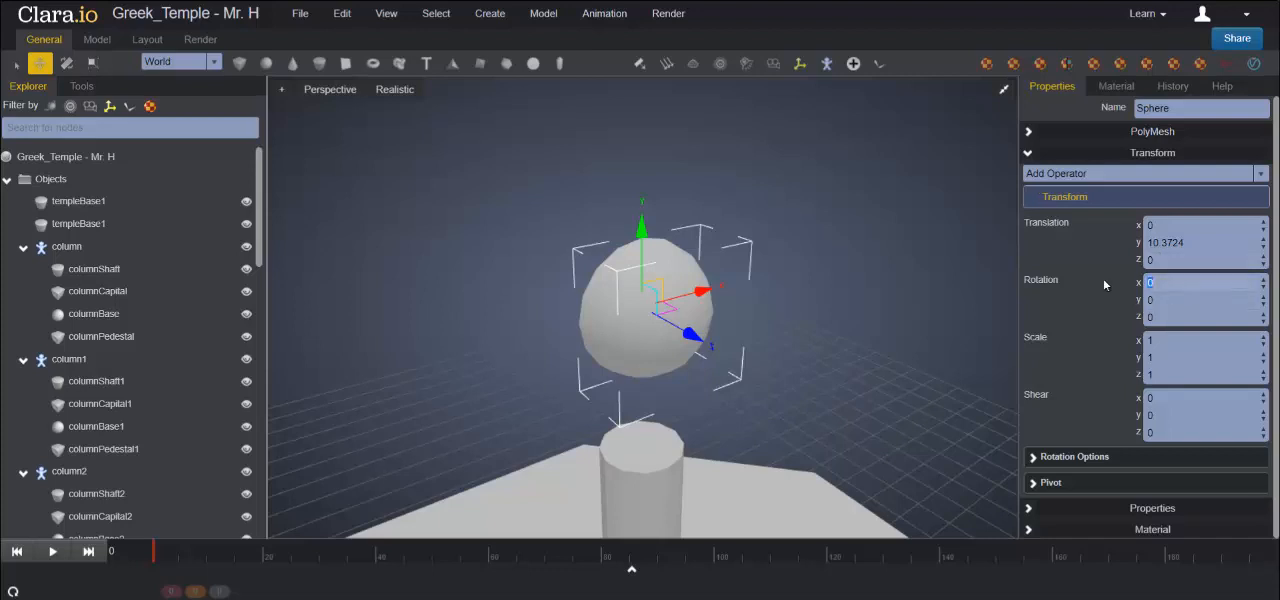
{"action": "type", "text": "-"}
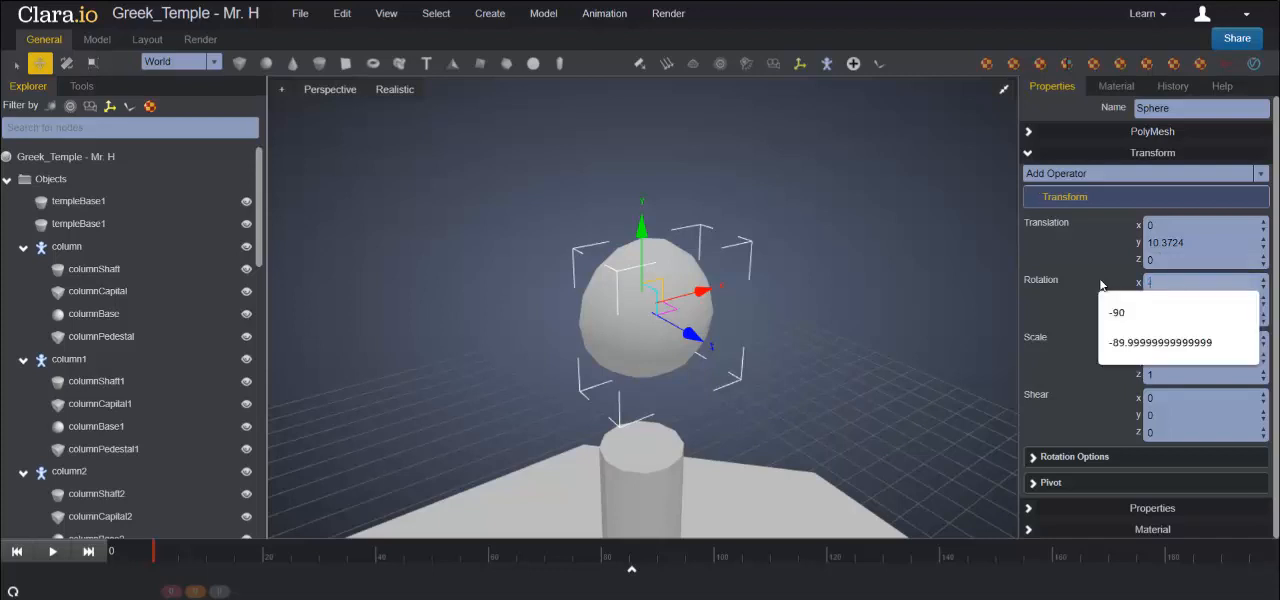
{"action": "type", "text": "90"}
{"action": "key", "text": "Return"}
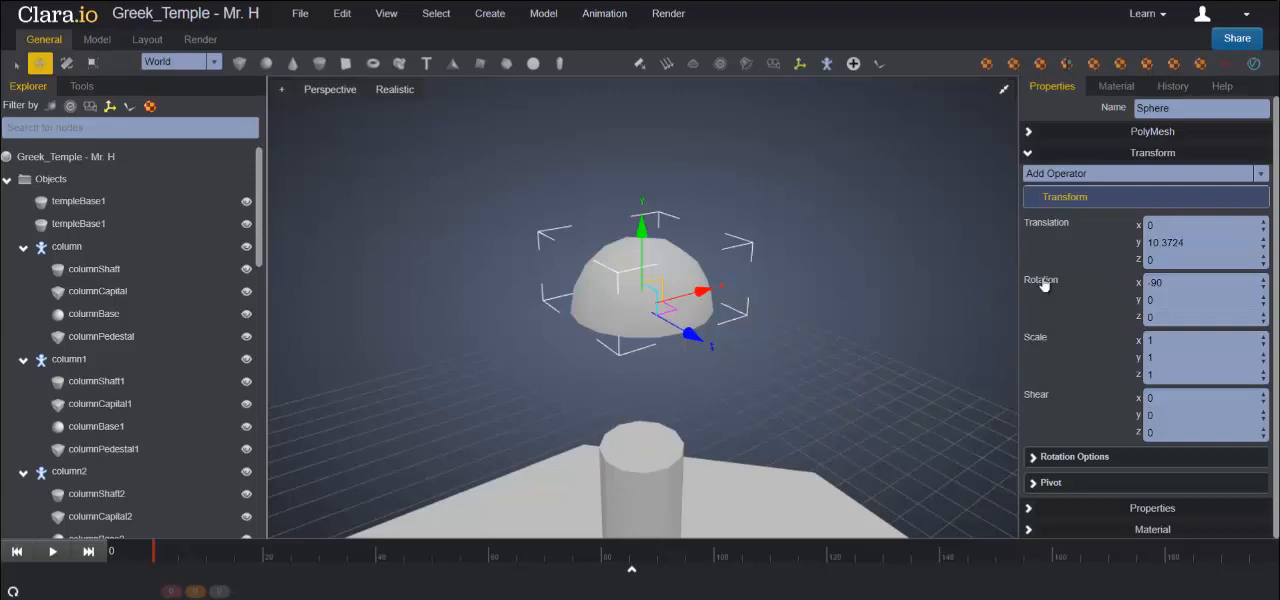
- Set the half sphere's Y translation to 2.6 so that it sits on the pedestal around the shaft's foot
{"action": "left_click_drag", "start_coordinate": [1190, 246], "coordinate": [1097, 248]}
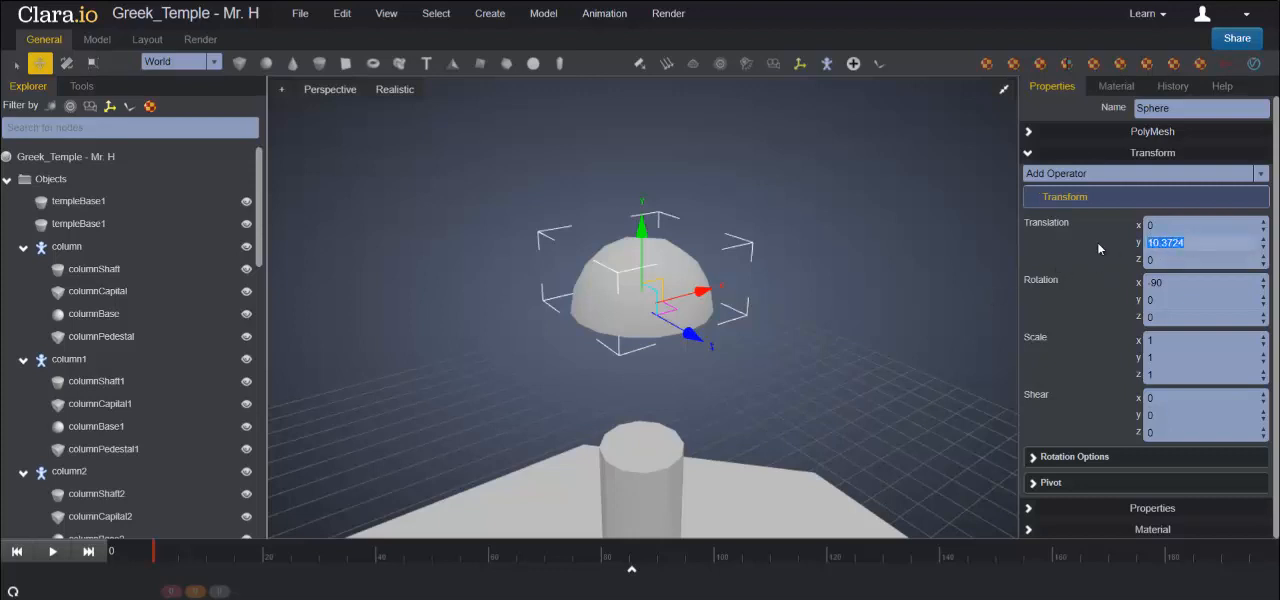
{"action": "type", "text": "2.6"}
{"action": "key", "text": "Return"}
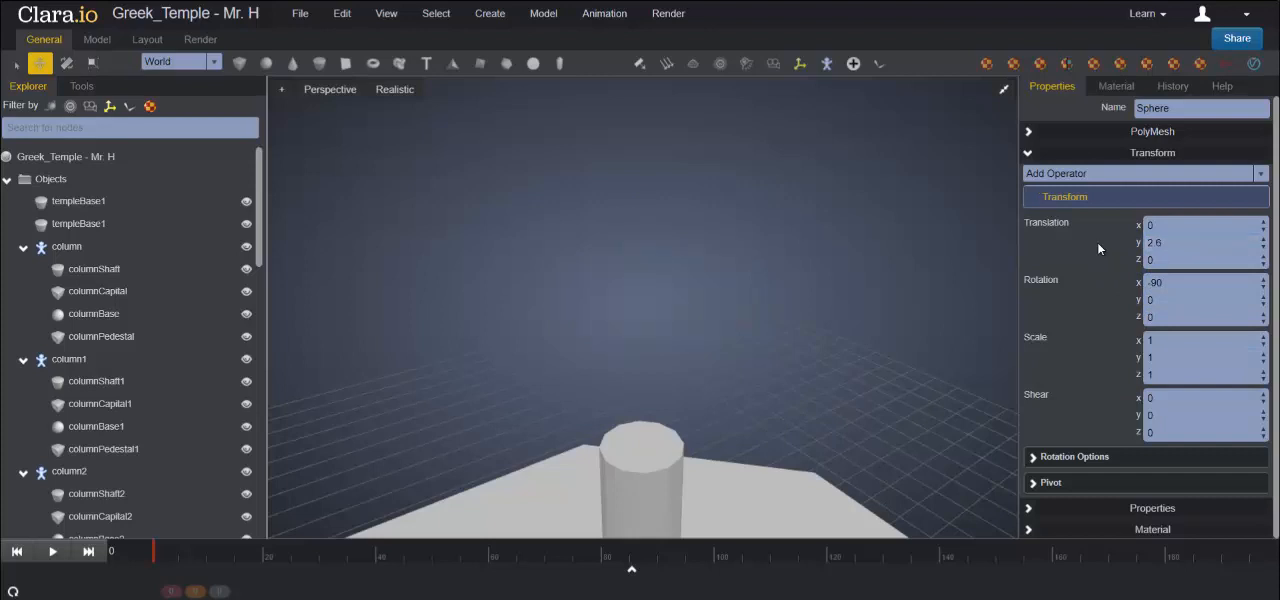
{"action": "scroll", "coordinate": [765, 303], "scroll_direction": "down", "scroll_amount": 5}
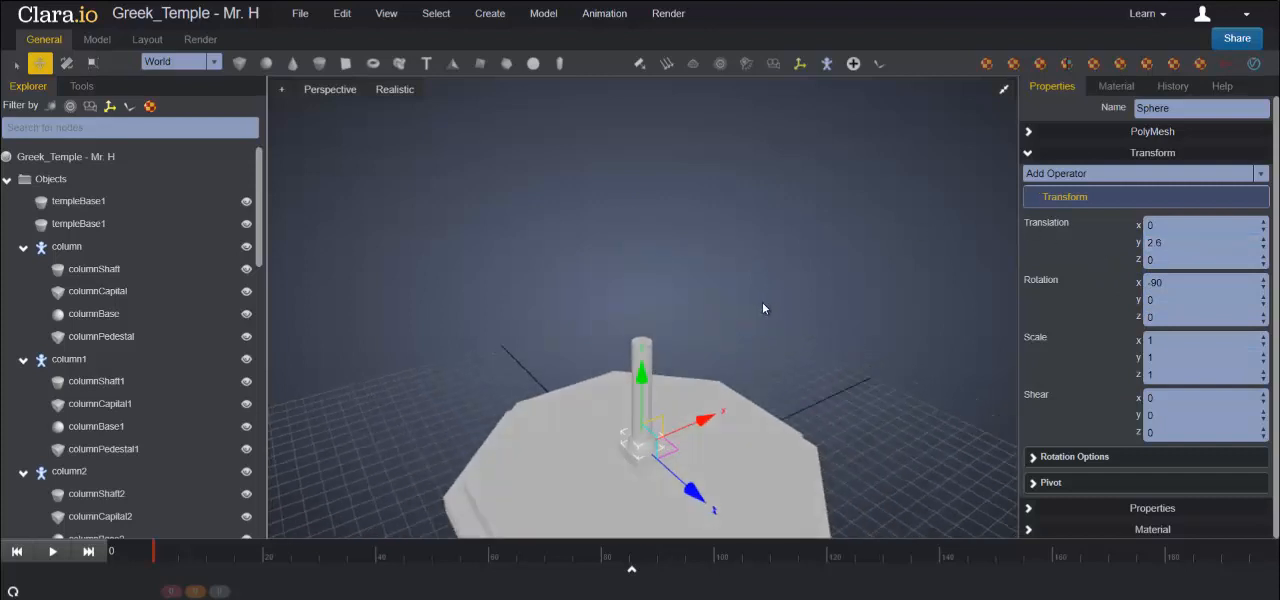
{"action": "right_click_drag", "start_coordinate": [776, 386], "coordinate": [780, 368]}
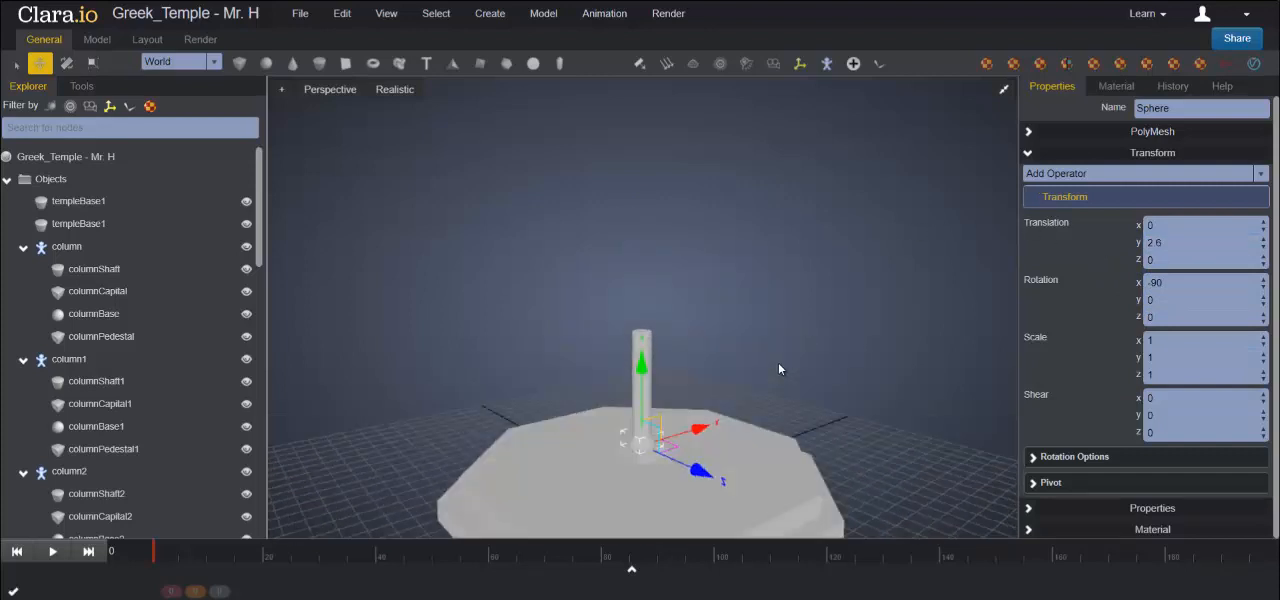
{"action": "middle_click_drag", "start_coordinate": [780, 368], "coordinate": [756, 266]}
{"action": "scroll", "coordinate": [745, 276], "scroll_direction": "up", "scroll_amount": 5}
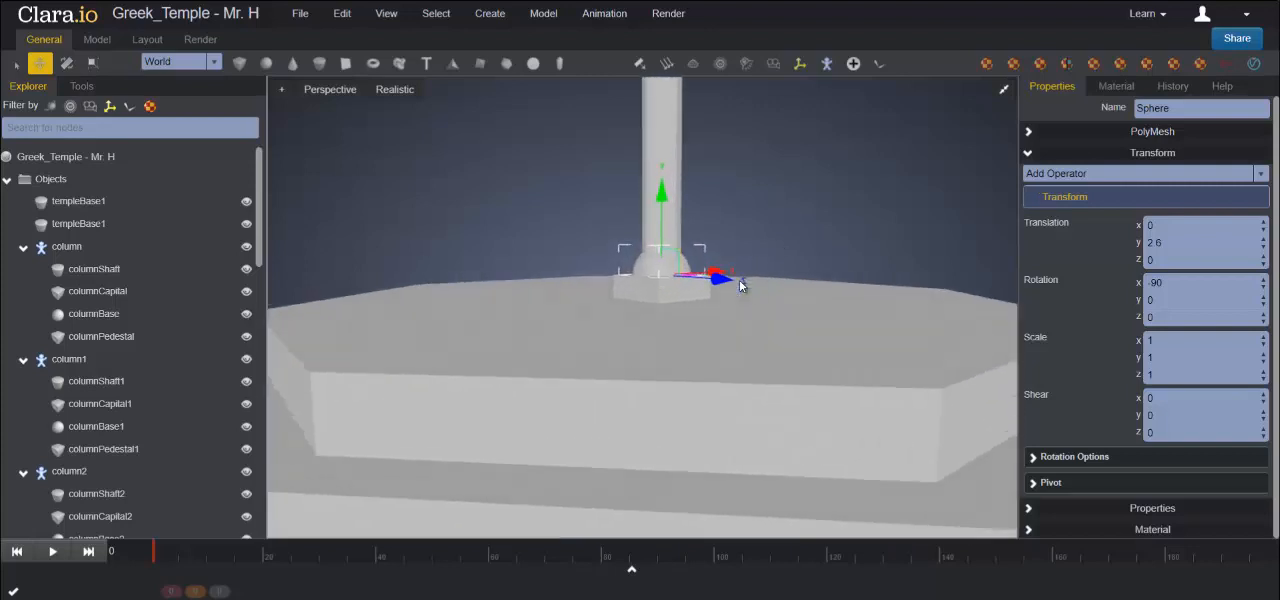
{"action": "right_click_drag", "start_coordinate": [818, 319], "coordinate": [806, 377]}
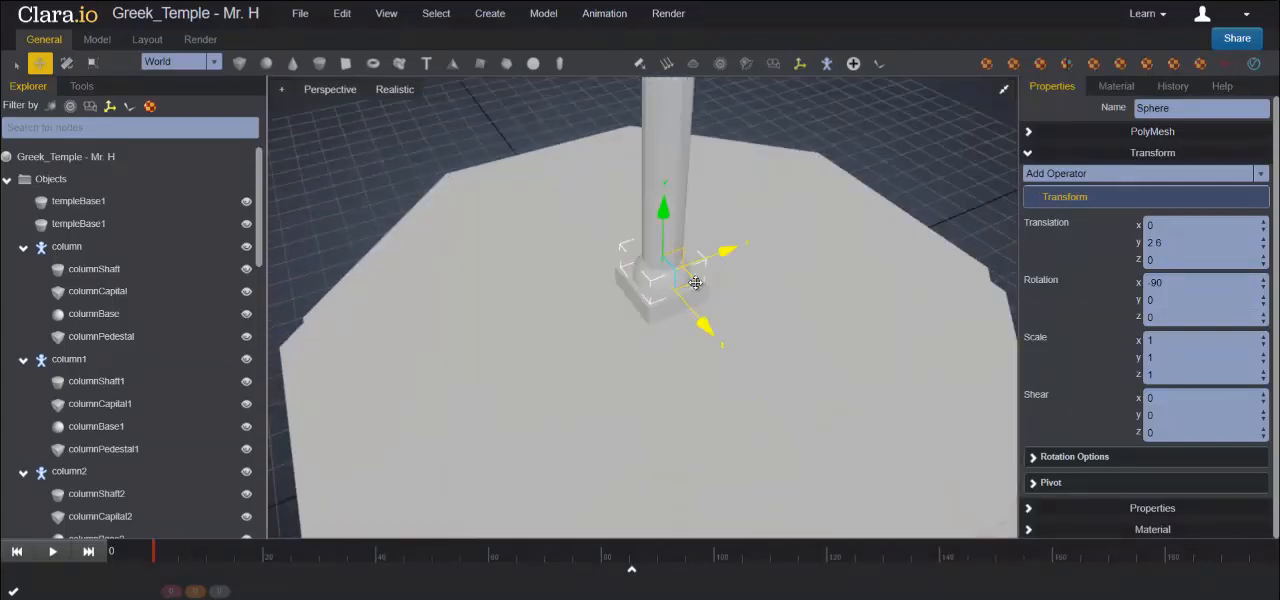
{"action": "scroll", "coordinate": [700, 290], "scroll_direction": "up", "scroll_amount": 3}
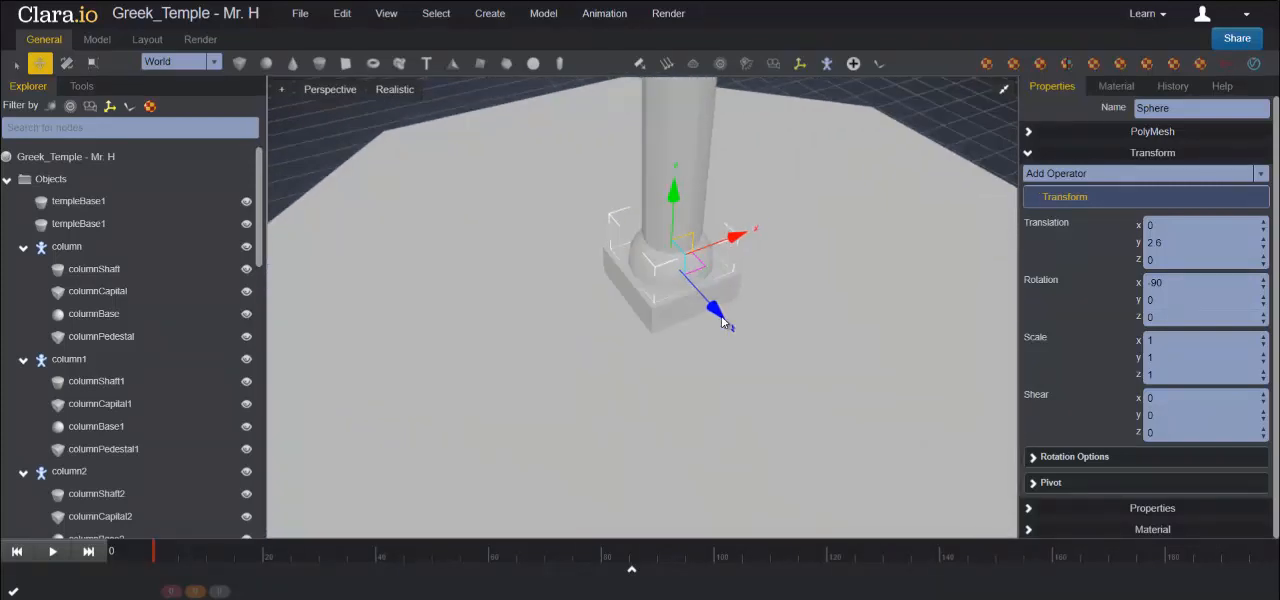
{"action": "scroll", "coordinate": [723, 322], "scroll_direction": "up", "scroll_amount": 2}
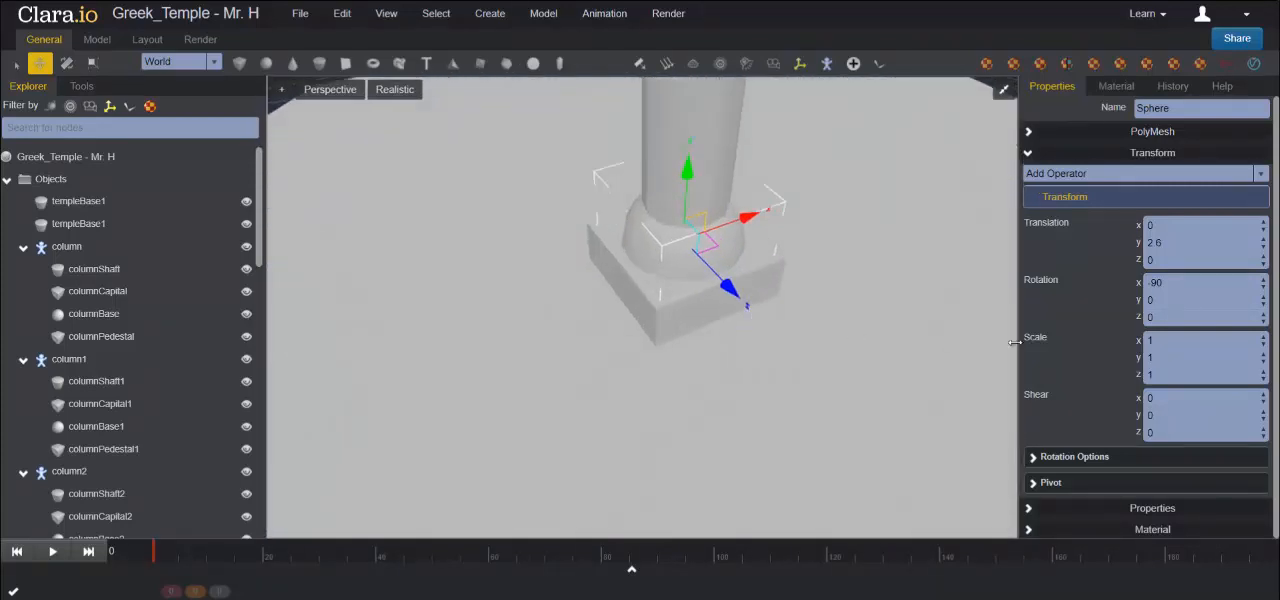
- Flatten the half sphere slightly by setting its Z scale to 0.85
{"action": "double_click", "coordinate": [1180, 375]}
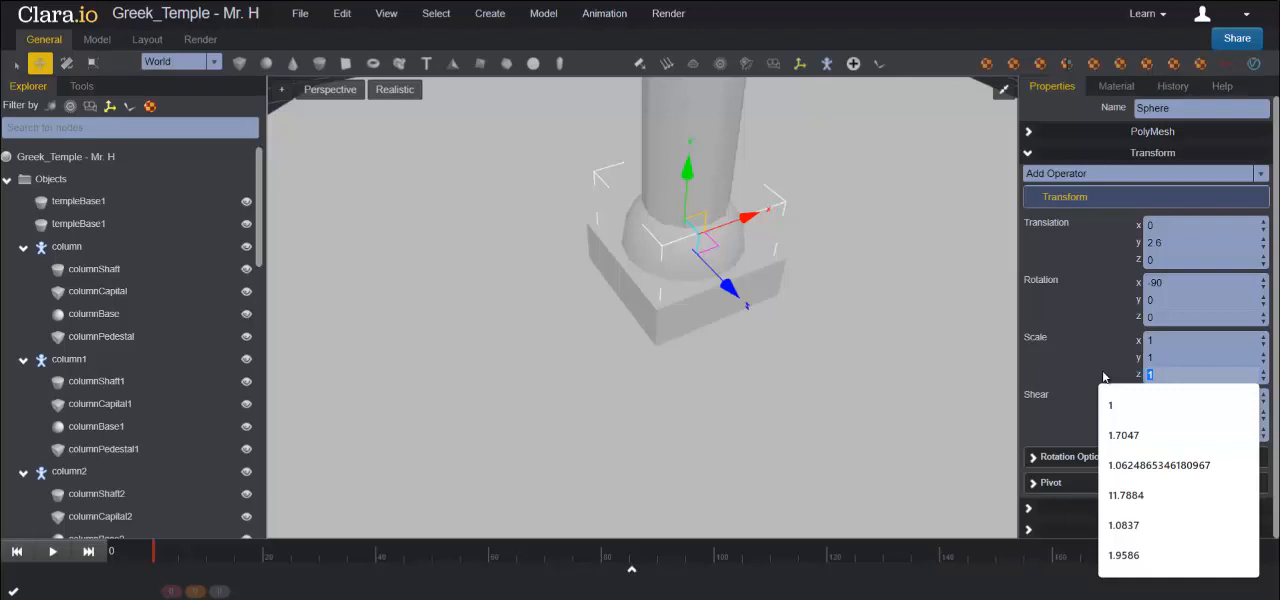
{"action": "type", "text": "0.85"}
{"action": "key", "text": "Return"}
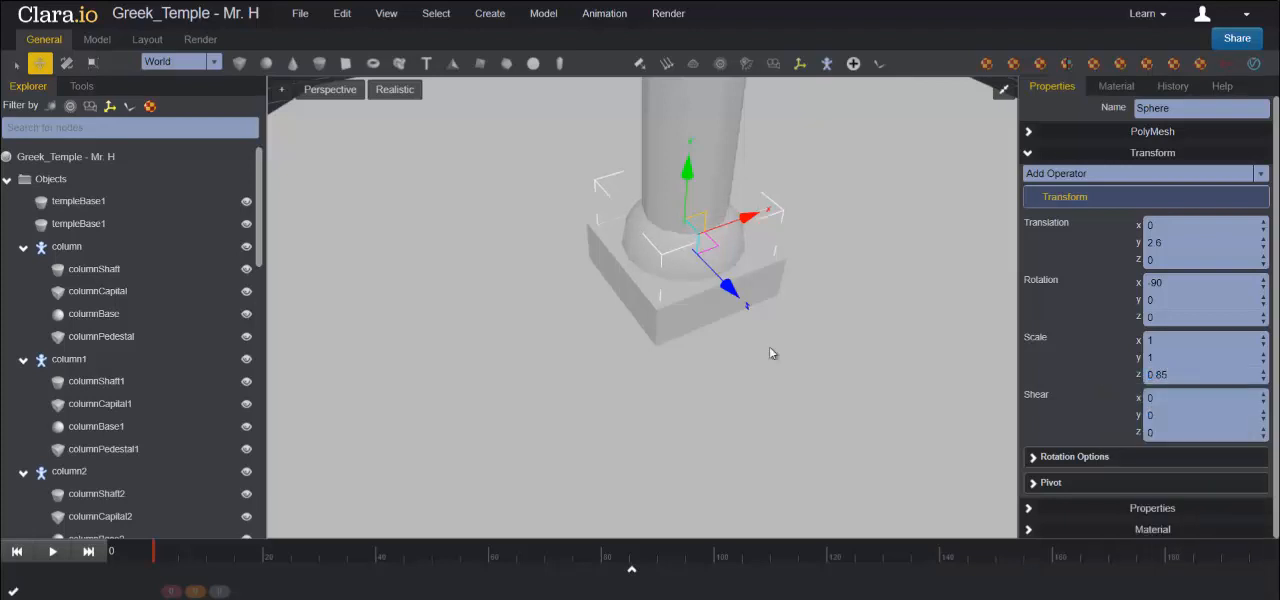
- Rename the half sphere columnBase
{"action": "left_click_drag", "start_coordinate": [1182, 108], "coordinate": [1045, 108]}
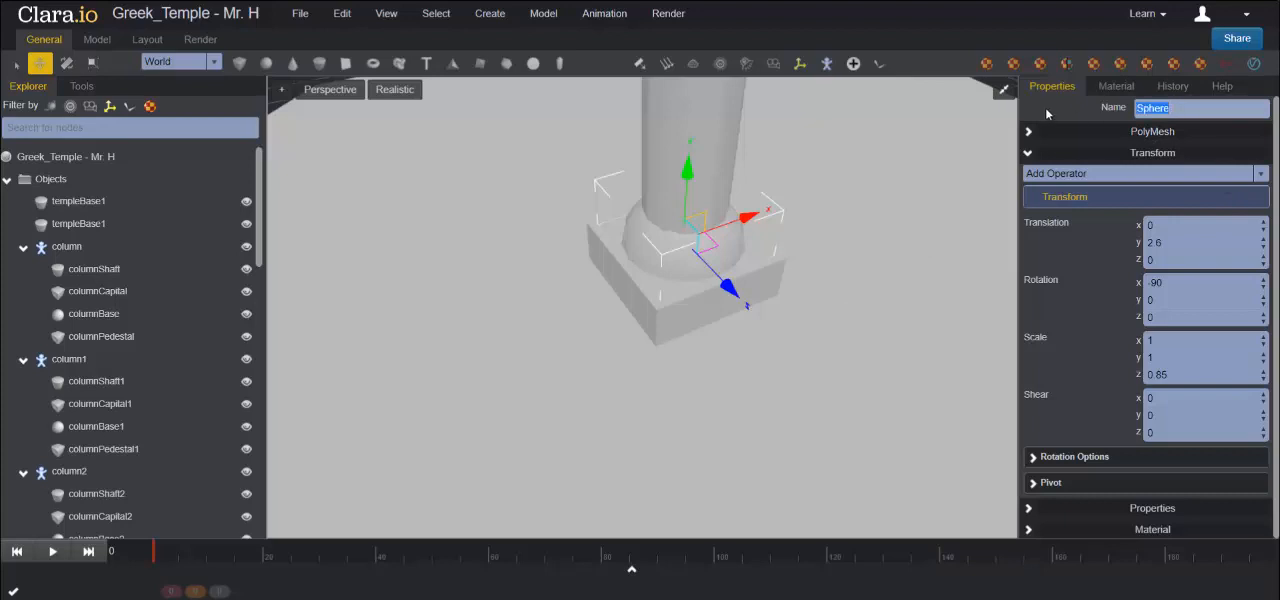
{"action": "type", "text": "columnBase"}
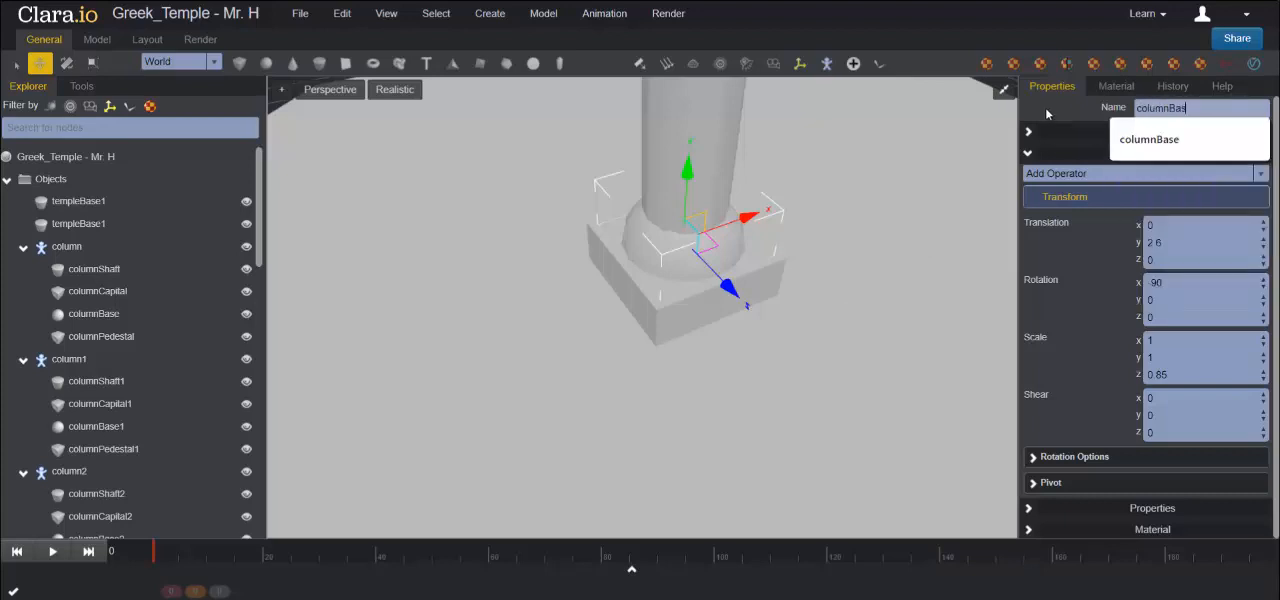
{"action": "key", "text": "Return"}
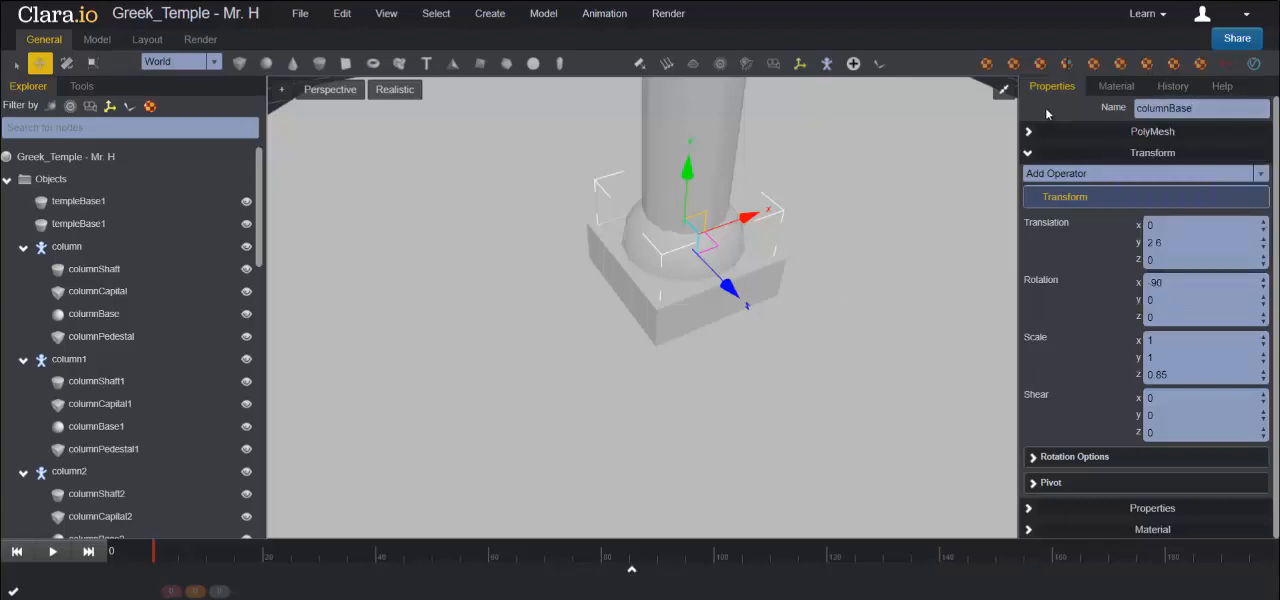
- Clone the columnPedestal block at the foot of the column as a copy
{"action": "scroll", "coordinate": [745, 225], "scroll_direction": "down", "scroll_amount": 6}
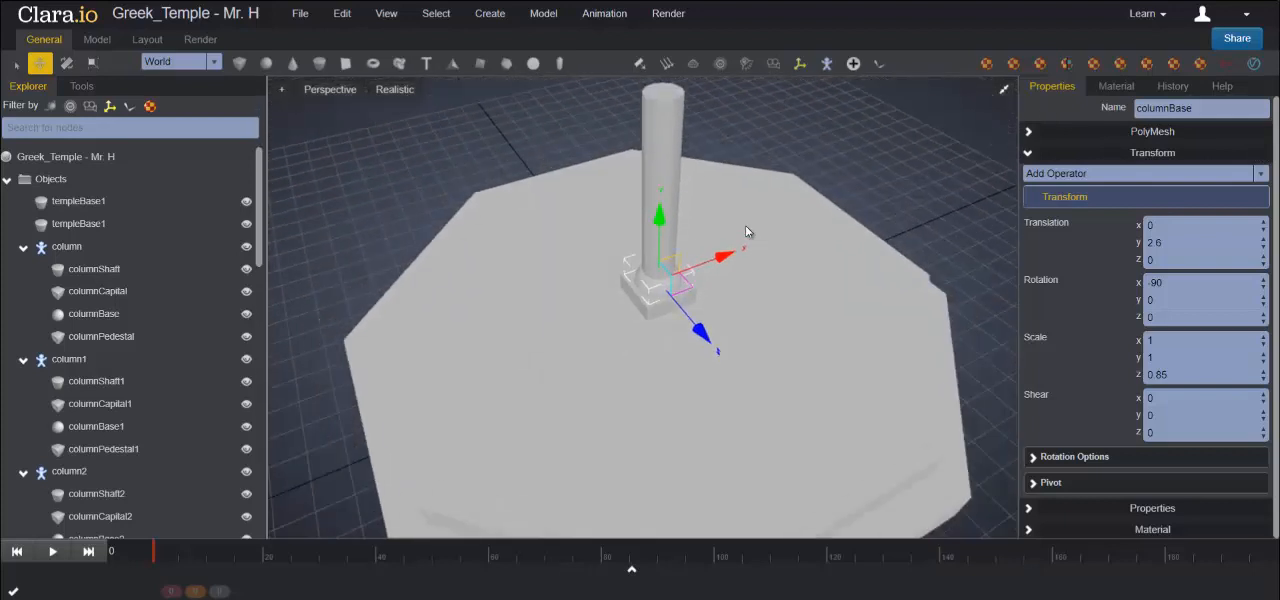
{"action": "scroll", "coordinate": [745, 227], "scroll_direction": "down", "scroll_amount": 2}
{"action": "scroll", "coordinate": [745, 227], "scroll_direction": "up", "scroll_amount": 6}
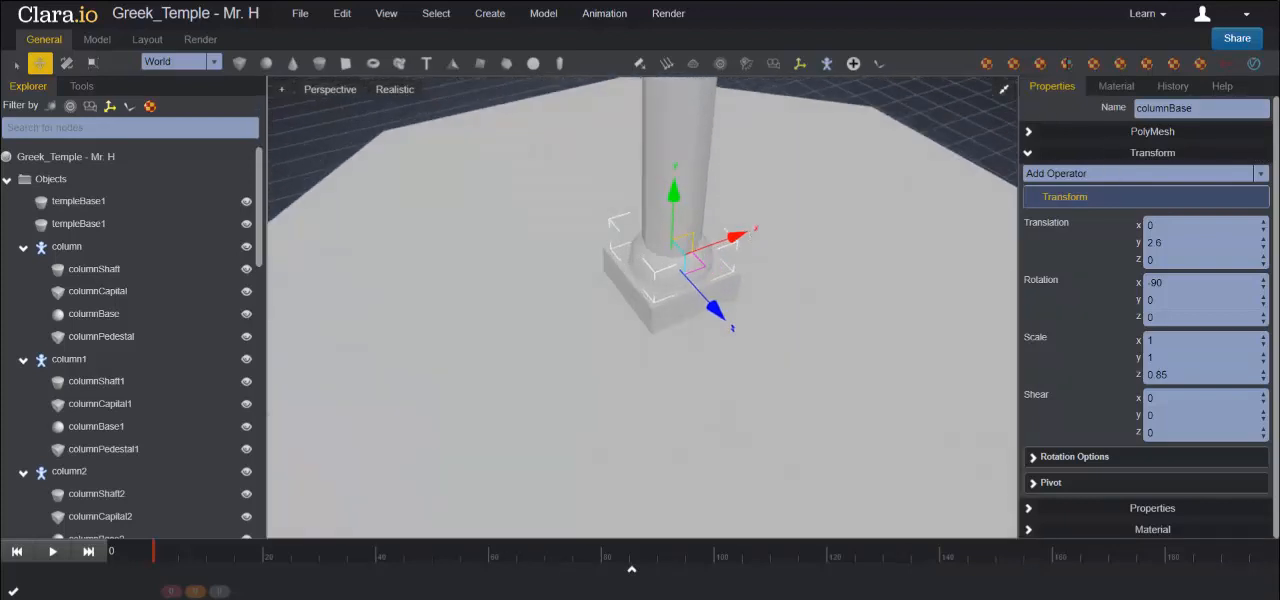
{"action": "scroll", "coordinate": [642, 307], "scroll_direction": "down", "scroll_amount": 1}
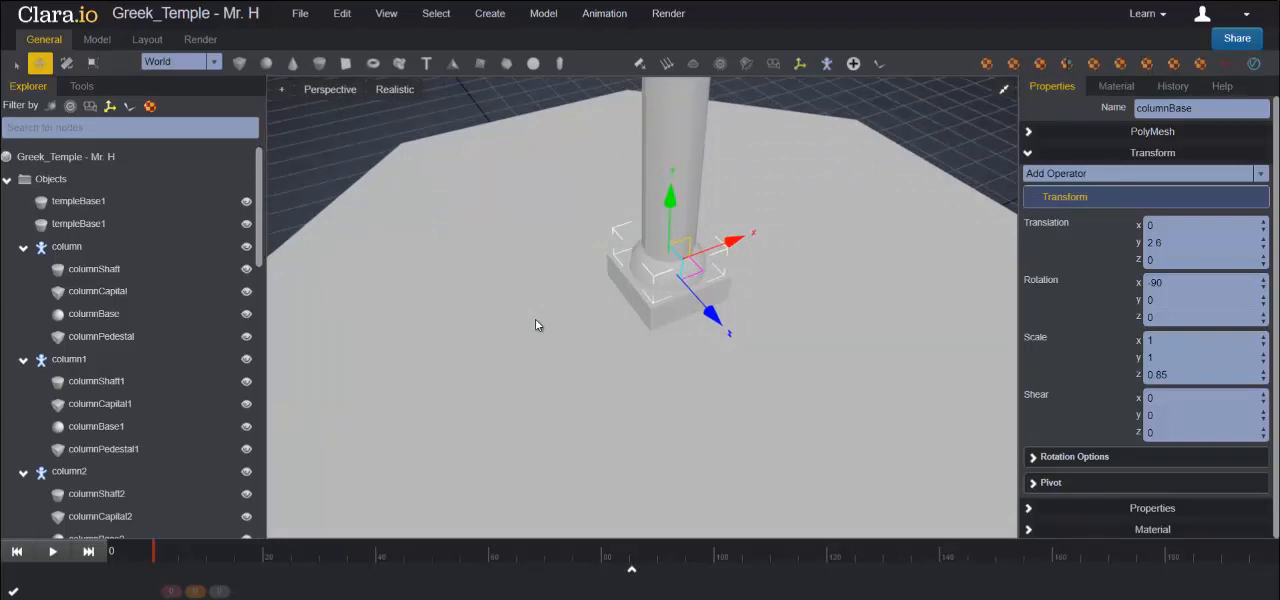
{"action": "scroll", "coordinate": [636, 306], "scroll_direction": "up", "scroll_amount": 3}
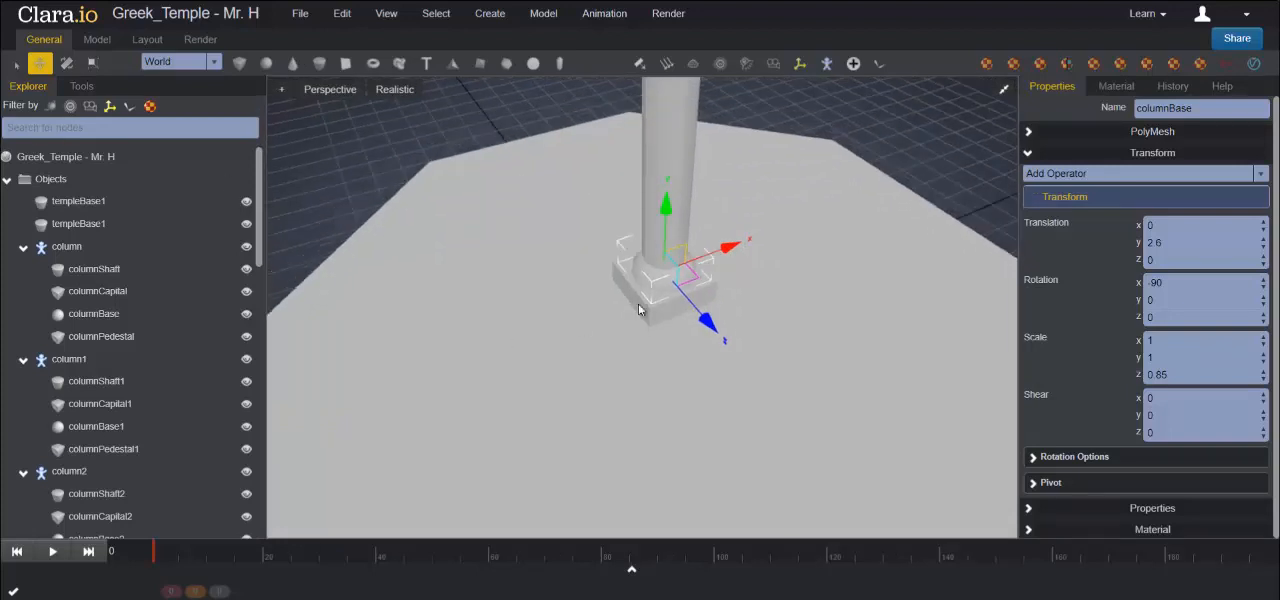
{"action": "left_click", "coordinate": [682, 319]}
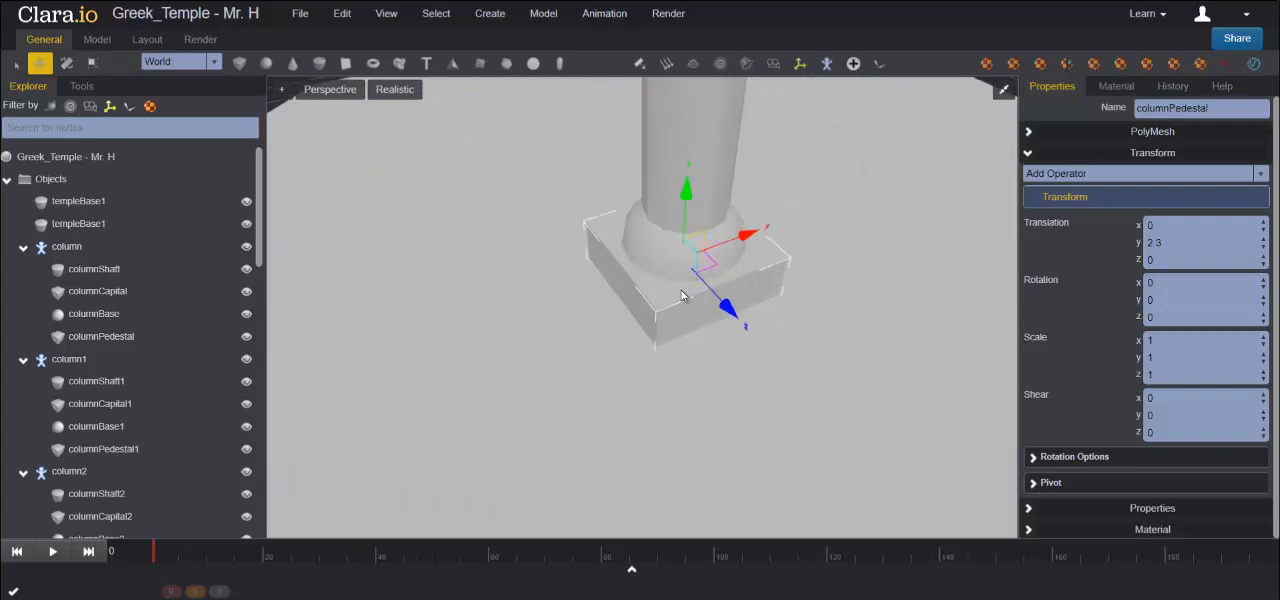
{"action": "scroll", "coordinate": [682, 310], "scroll_direction": "down", "scroll_amount": 5}
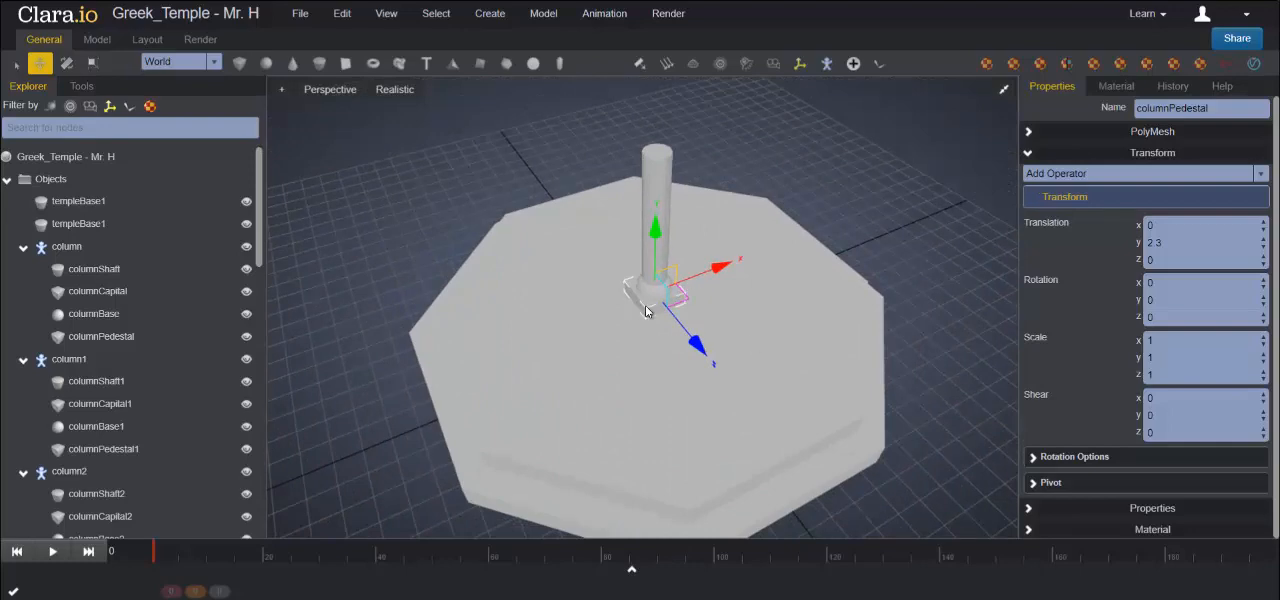
{"action": "right_click", "coordinate": [645, 305]}
{"action": "left_click", "coordinate": [700, 402]}
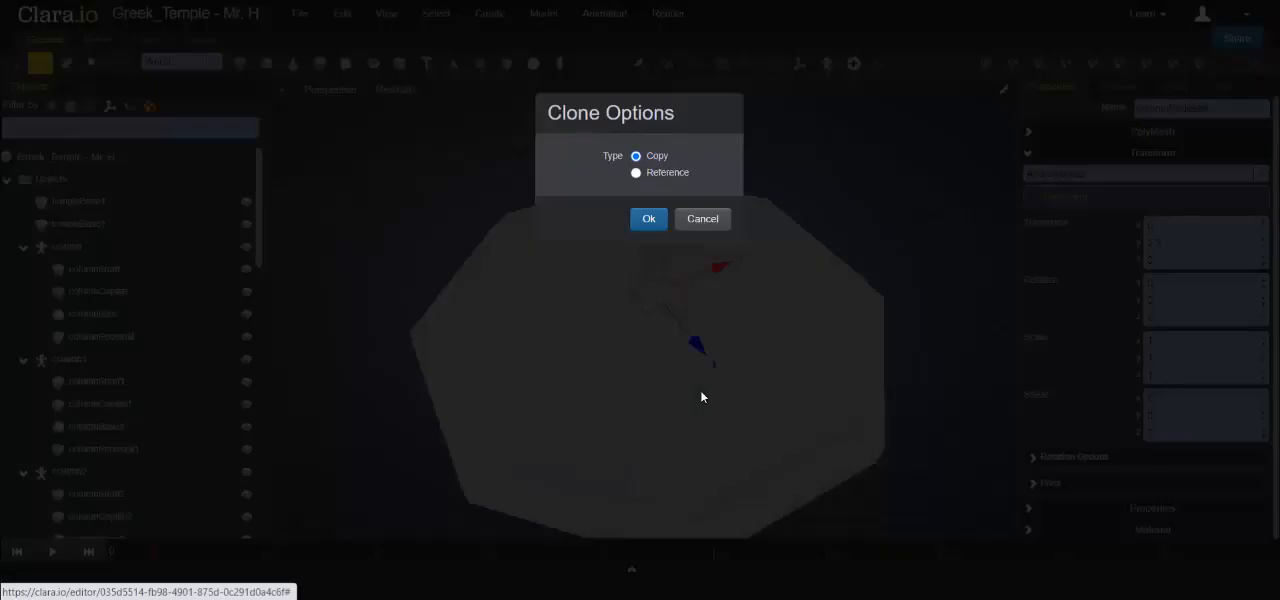
{"action": "left_click", "coordinate": [647, 219]}
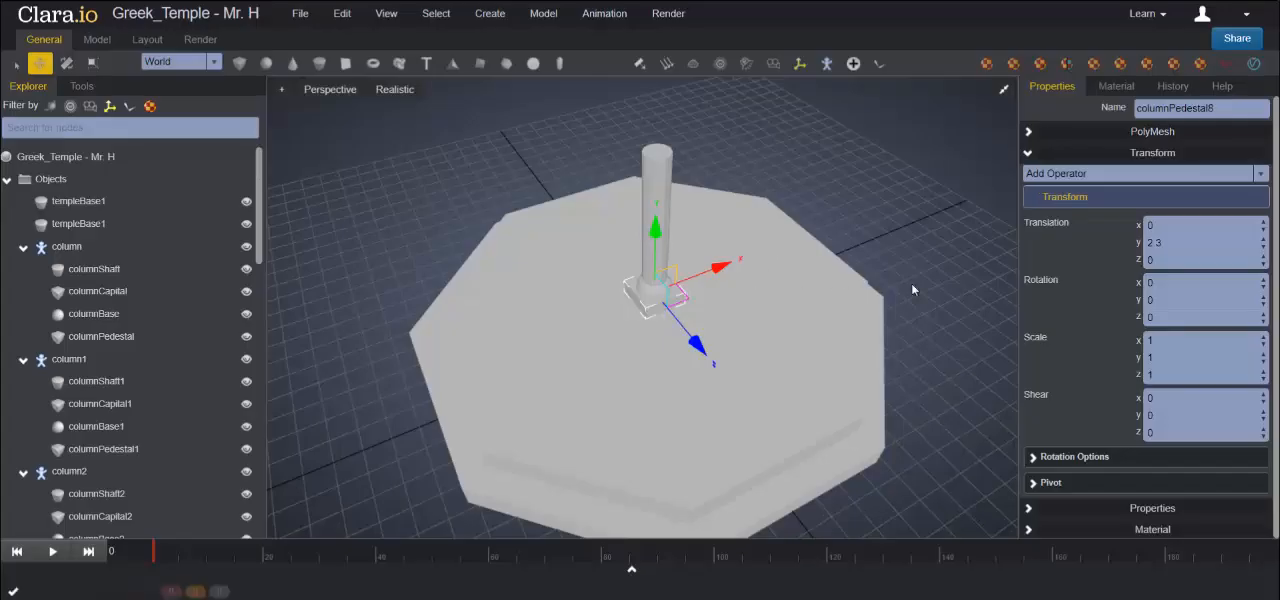
- Set the cloned pedestal's Y translation to 8.9 so that it sits on top of the column shaft
{"action": "left_click_drag", "start_coordinate": [1162, 242], "coordinate": [1104, 238]}
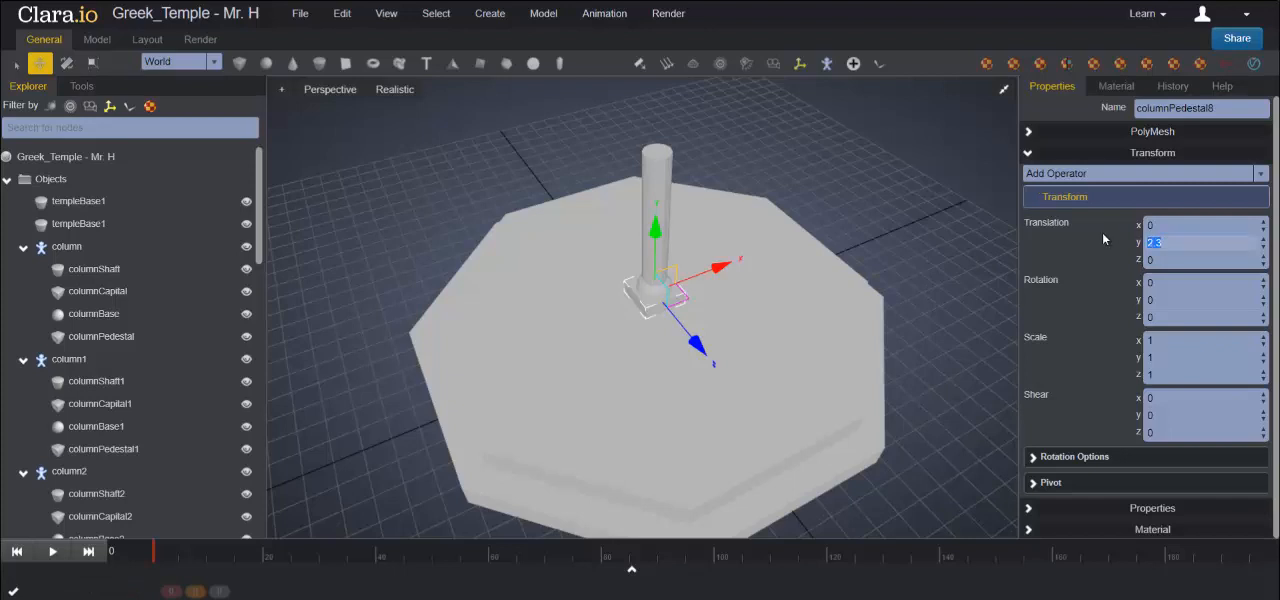
{"action": "type", "text": "8.9"}
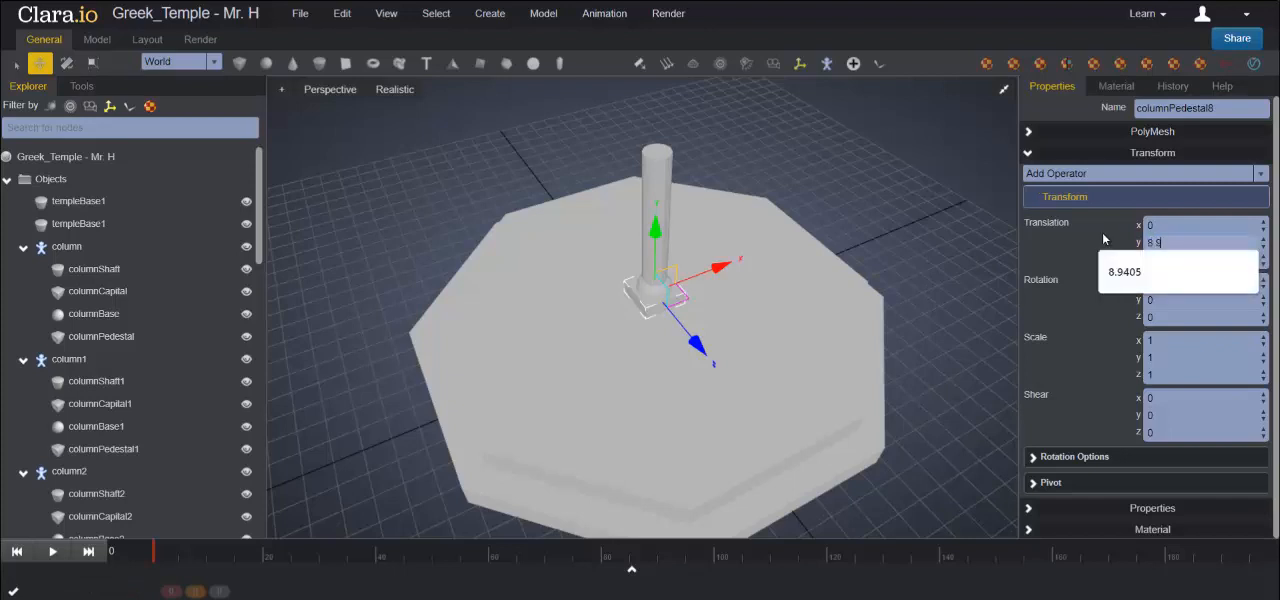
{"action": "key", "text": "Return"}
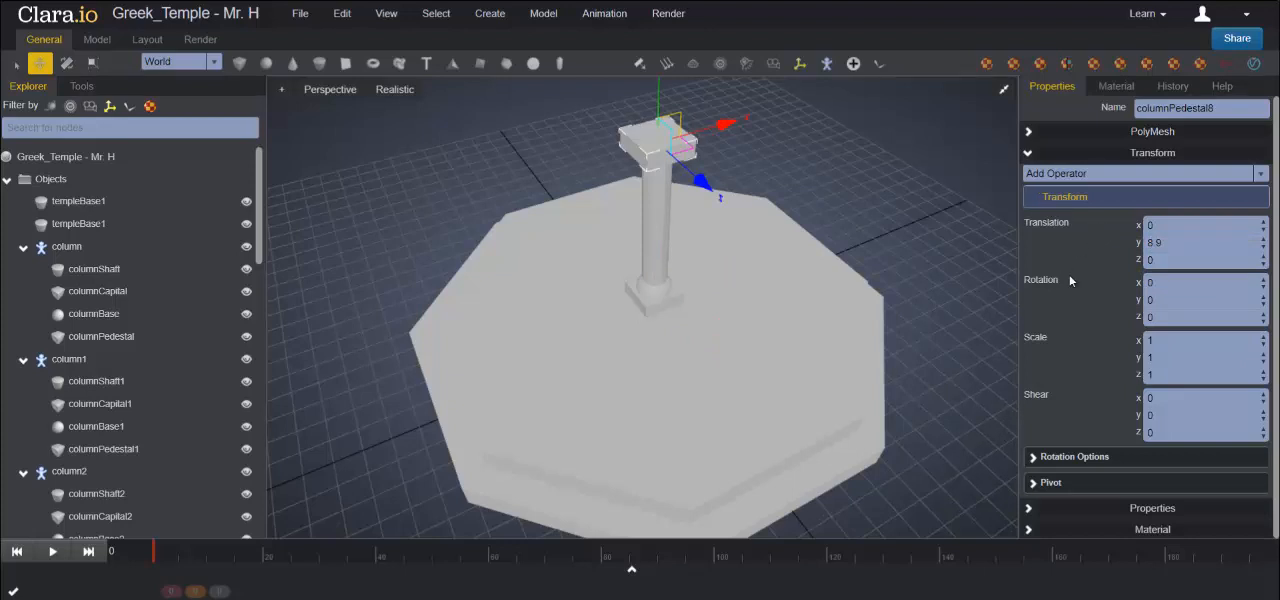
- Narrow the block on top of the shaft by setting its X and Z scale to 0.8
{"action": "left_click_drag", "start_coordinate": [1160, 341], "coordinate": [1111, 378]}
{"action": "type", "text": "0.8"}
{"action": "key", "text": "Return"}
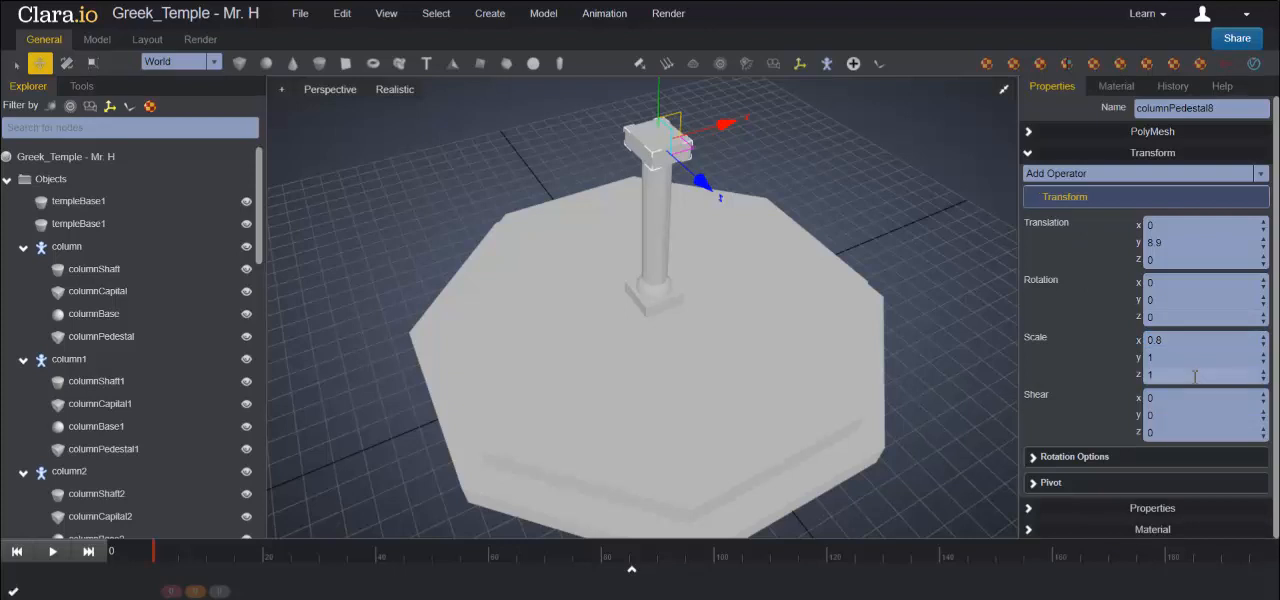
{"action": "type", "text": "0.8"}
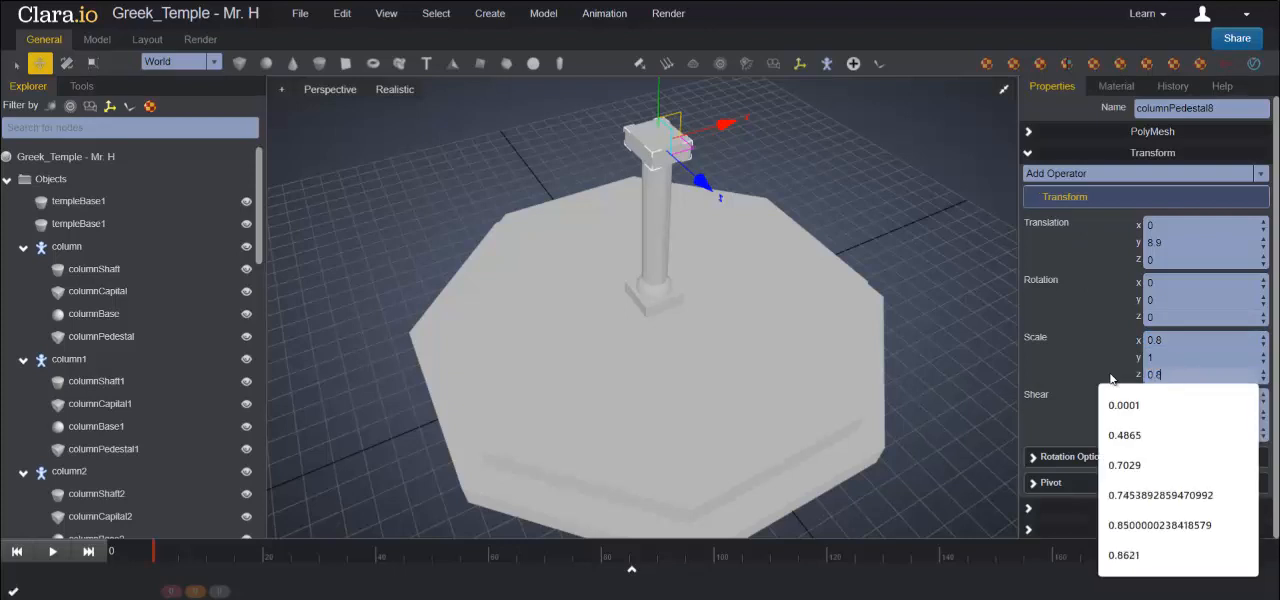
{"action": "key", "text": "Return"}
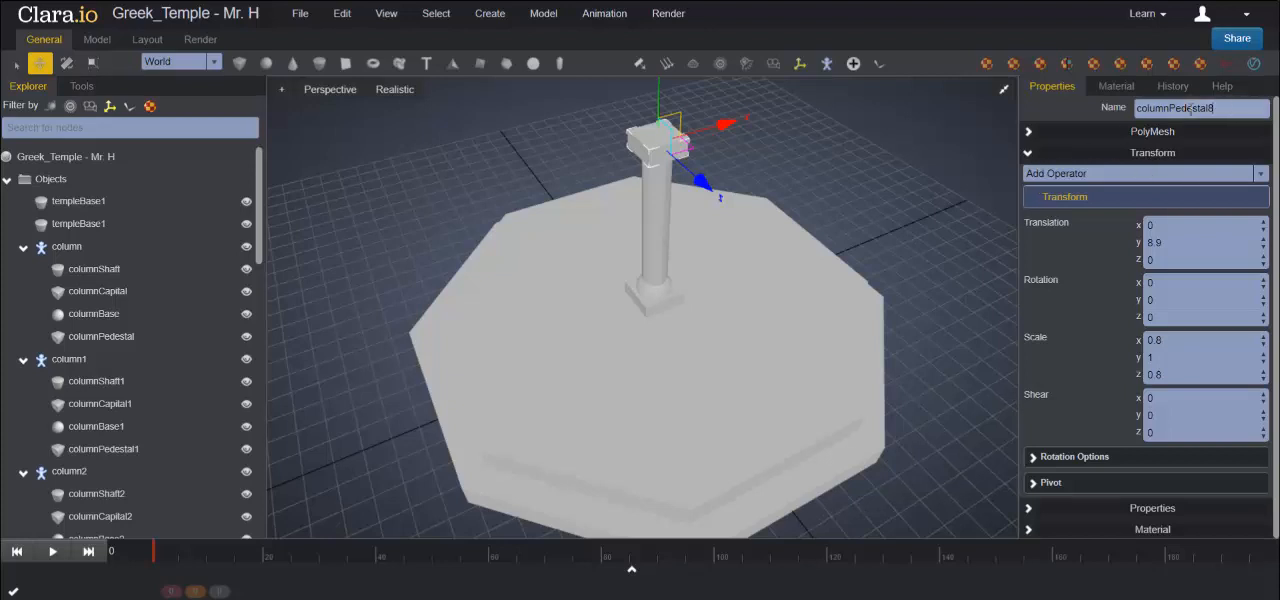
- Rename the block on top of the shaft columnCapital and deselect it
{"action": "left_click_drag", "start_coordinate": [1240, 107], "coordinate": [1021, 112]}
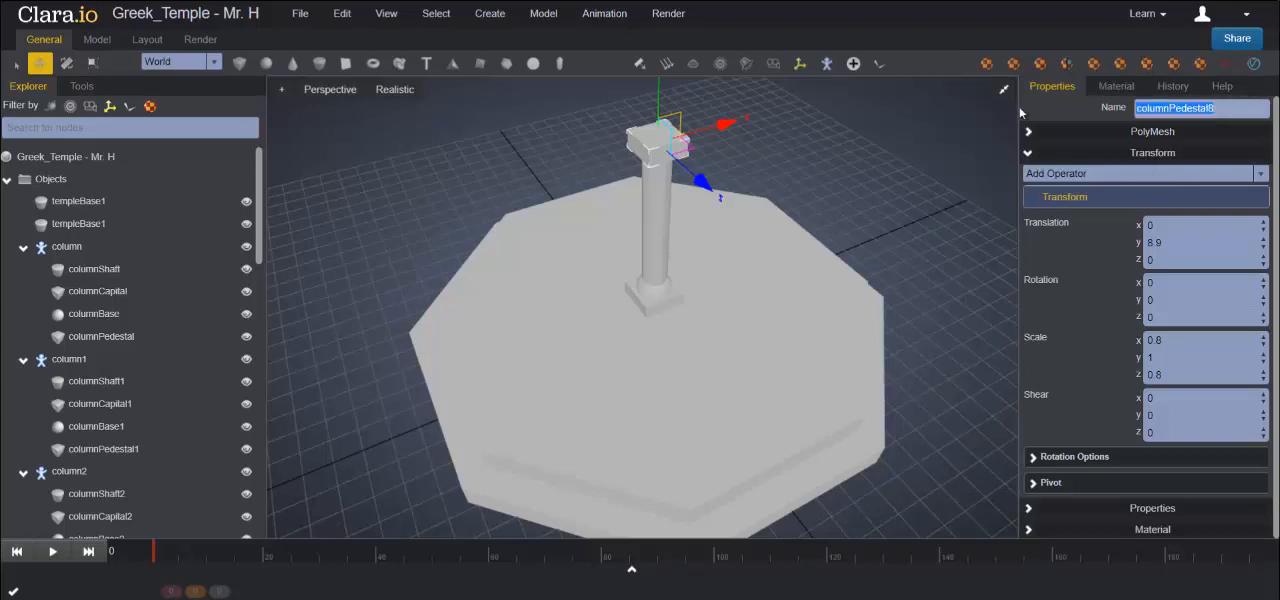
{"action": "type", "text": "co"}
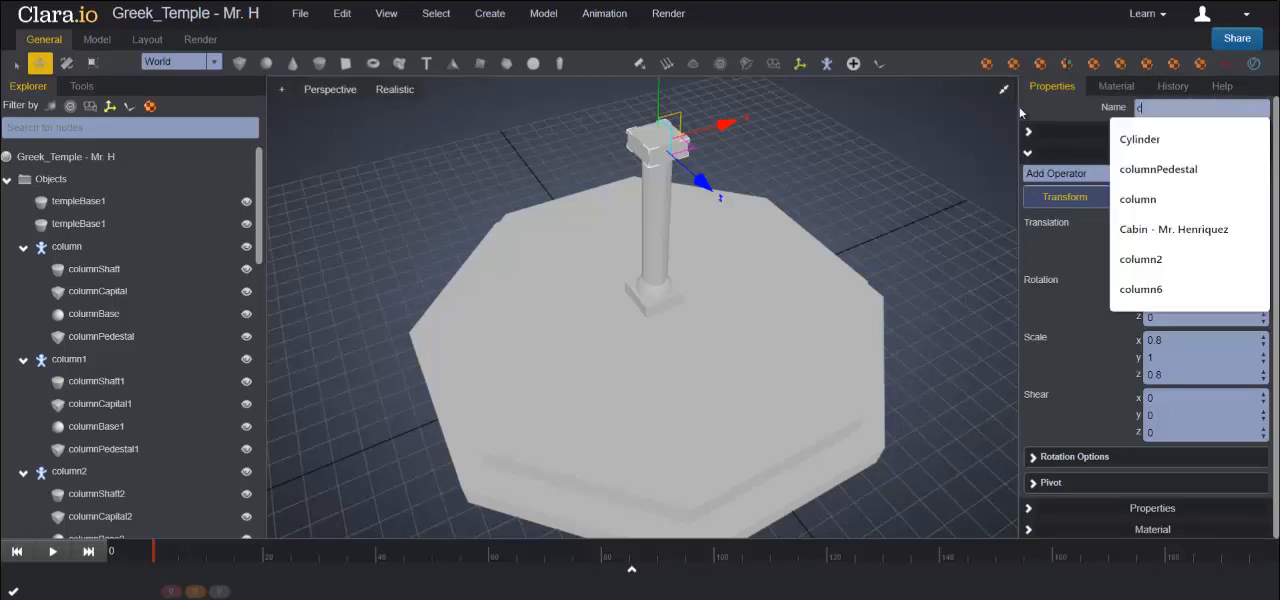
{"action": "key", "text": "BackSpace"}
{"action": "key", "text": "BackSpace"}
{"action": "key", "text": "BackSpace"}
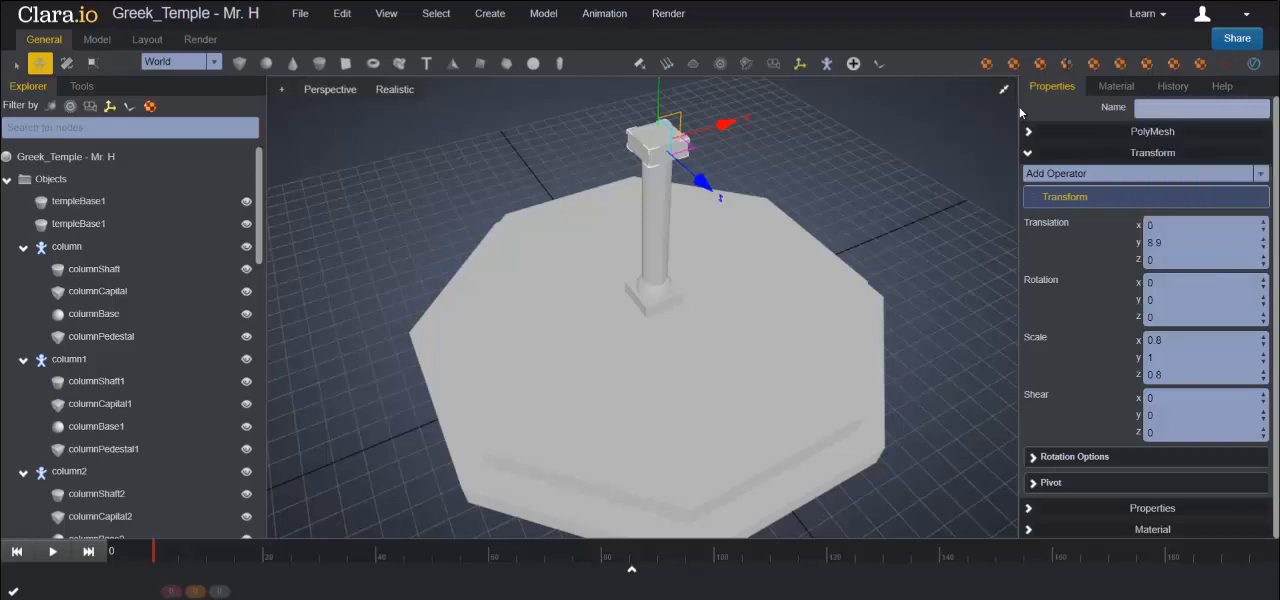
{"action": "type", "text": "columnCapital"}
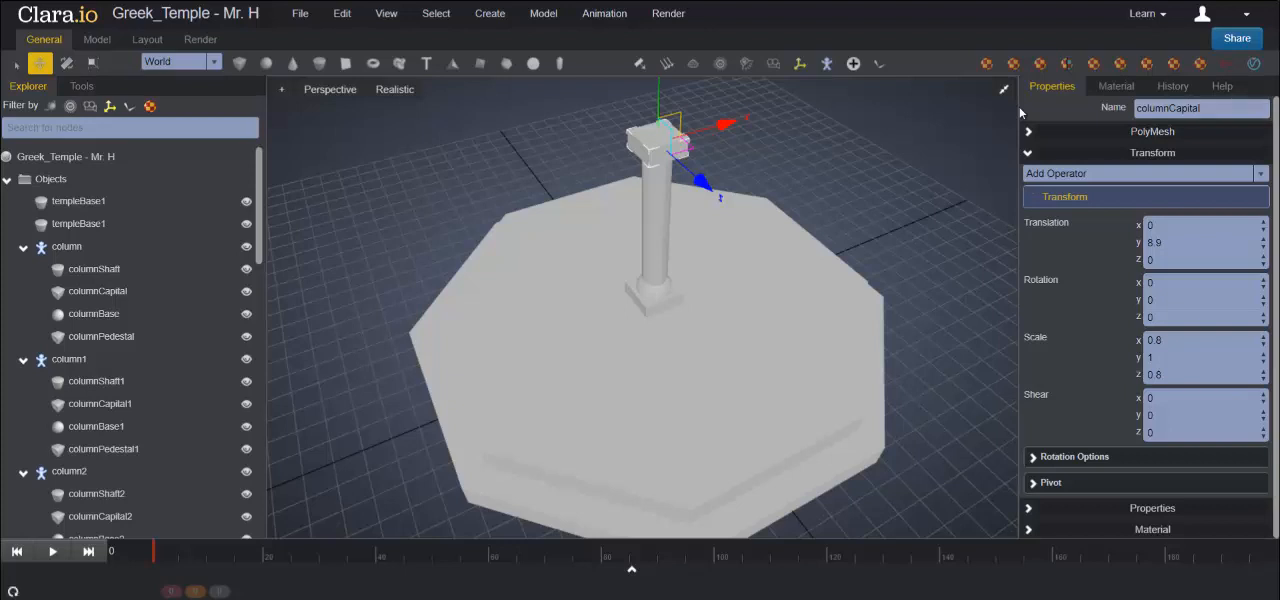
{"action": "left_click", "coordinate": [301, 222]}
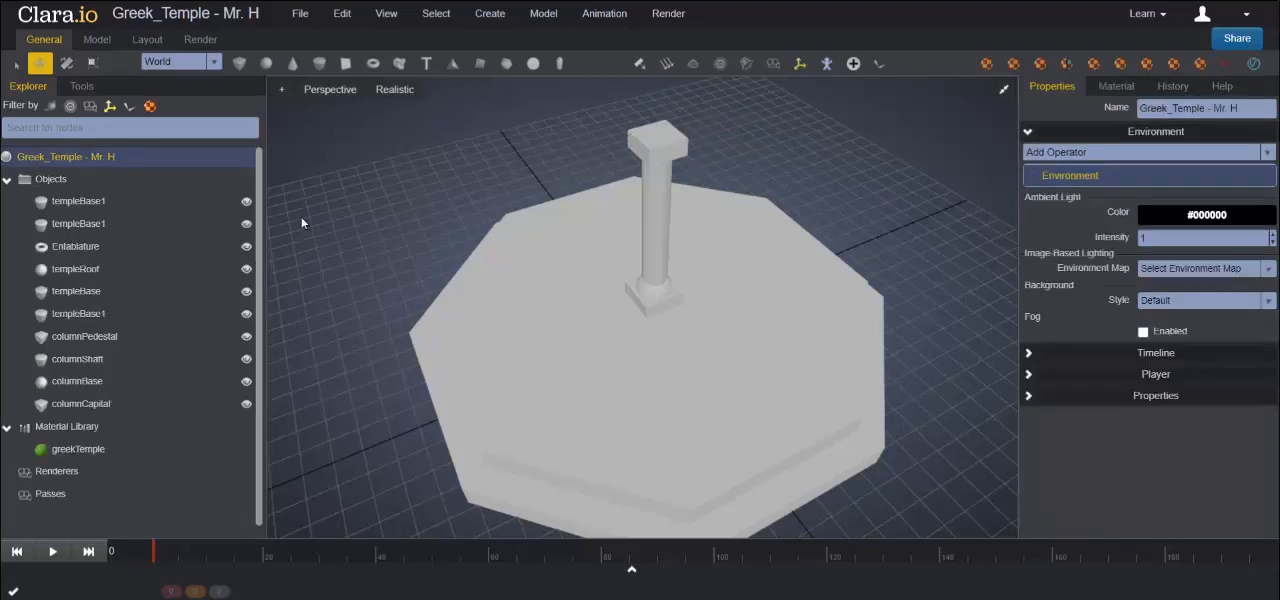
- Group columnPedestal, columnShaft, columnBase and columnCapital together with a Model node
{"action": "left_click", "coordinate": [84, 88]}
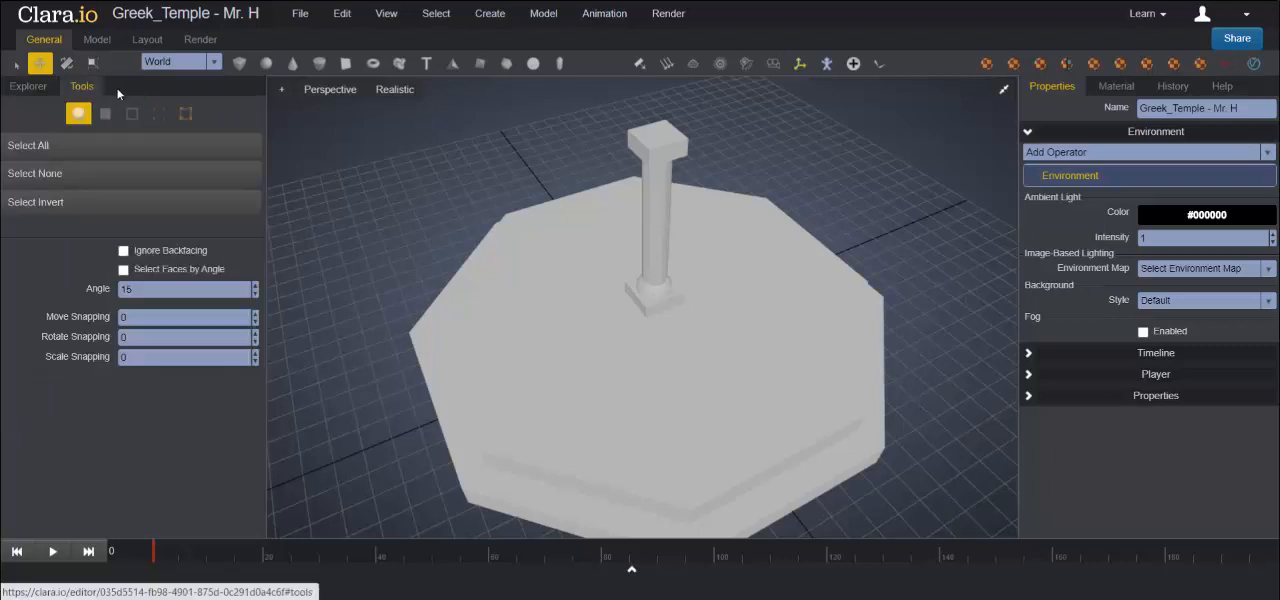
{"action": "left_click", "coordinate": [22, 87]}
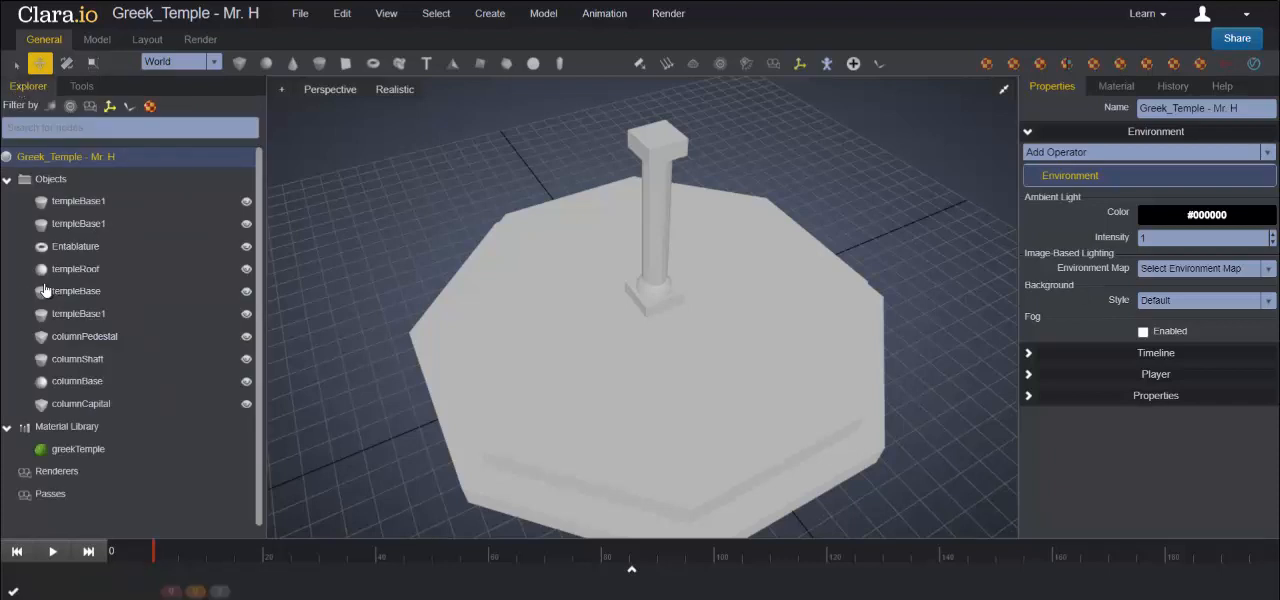
{"action": "left_click", "coordinate": [97, 337]}
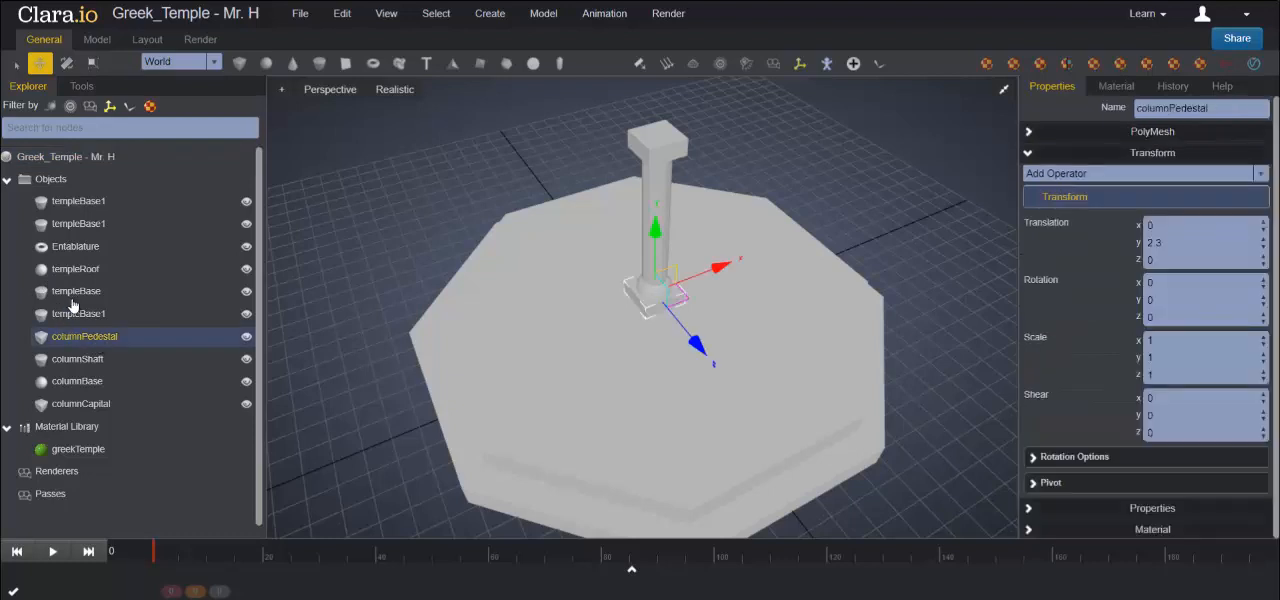
{"action": "left_click", "coordinate": [92, 359], "text": "ctrl"}
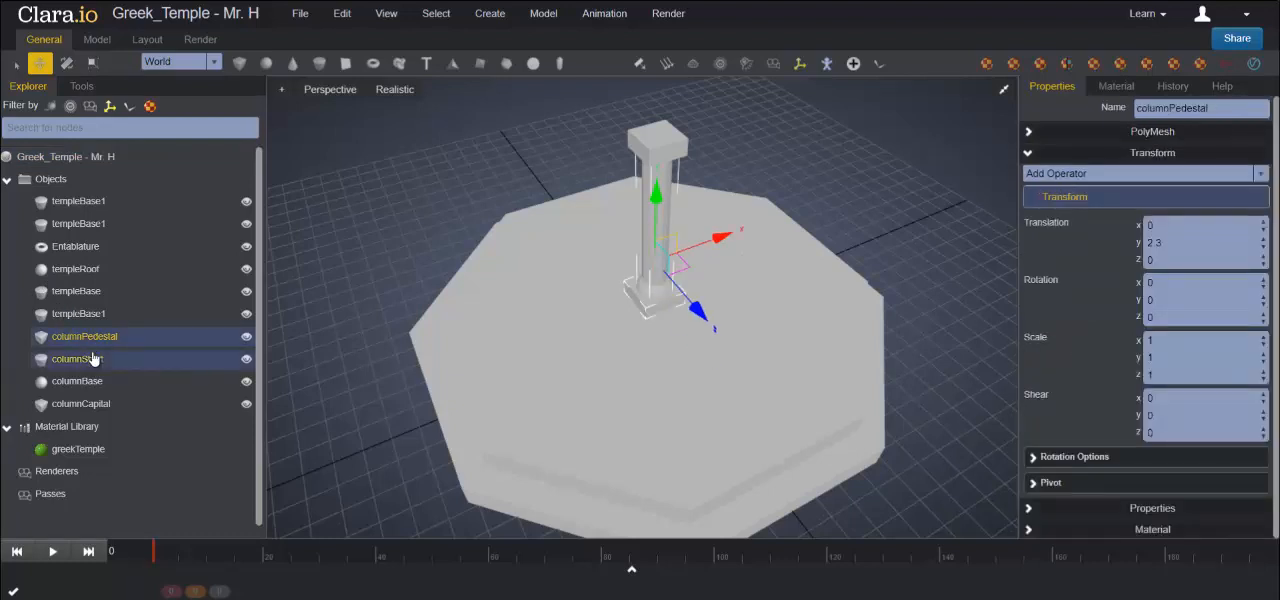
{"action": "left_click", "coordinate": [101, 406], "text": "ctrl"}
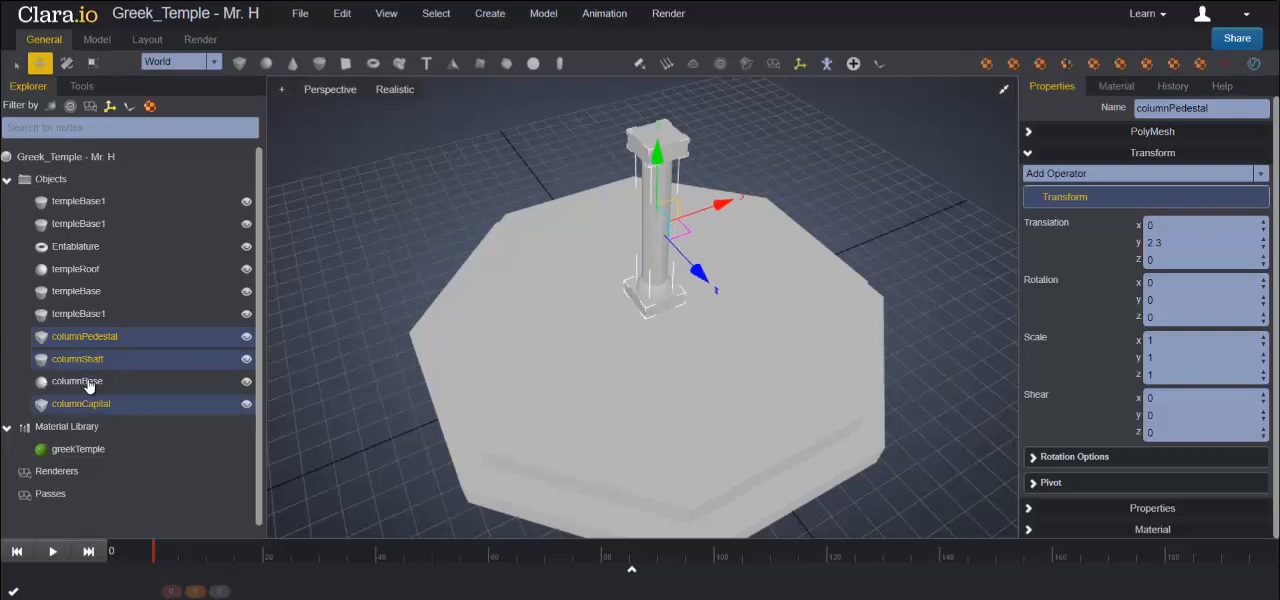
{"action": "left_click", "coordinate": [88, 383], "text": "ctrl"}
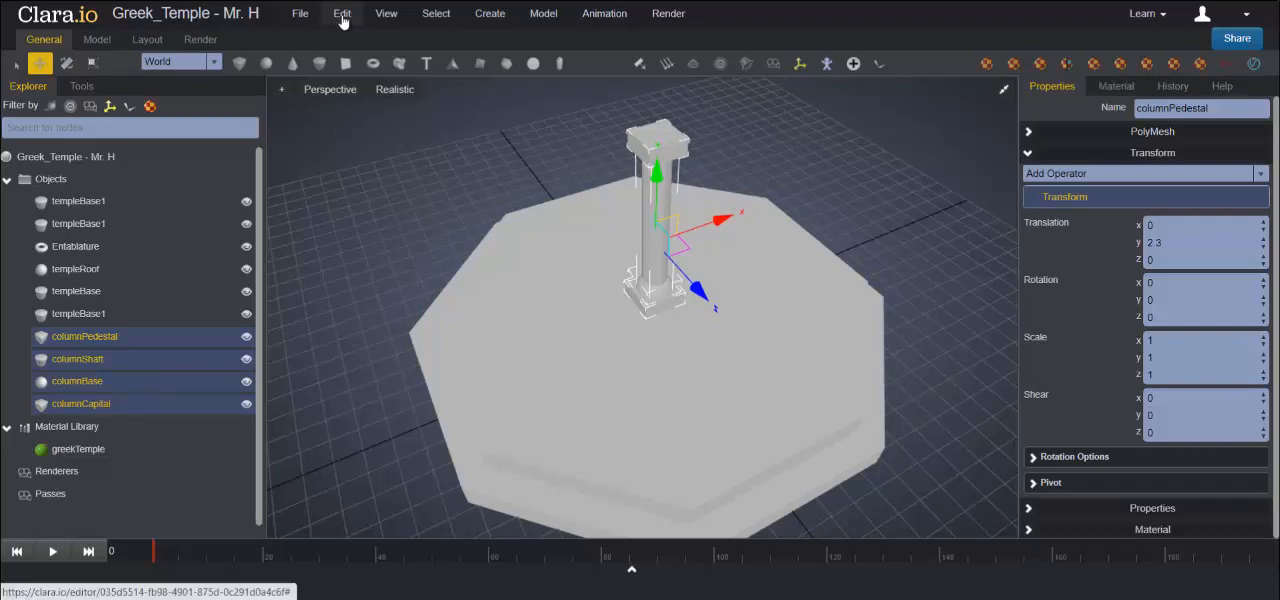
{"action": "left_click", "coordinate": [342, 14]}
{"action": "mouse_move", "coordinate": [420, 39]}
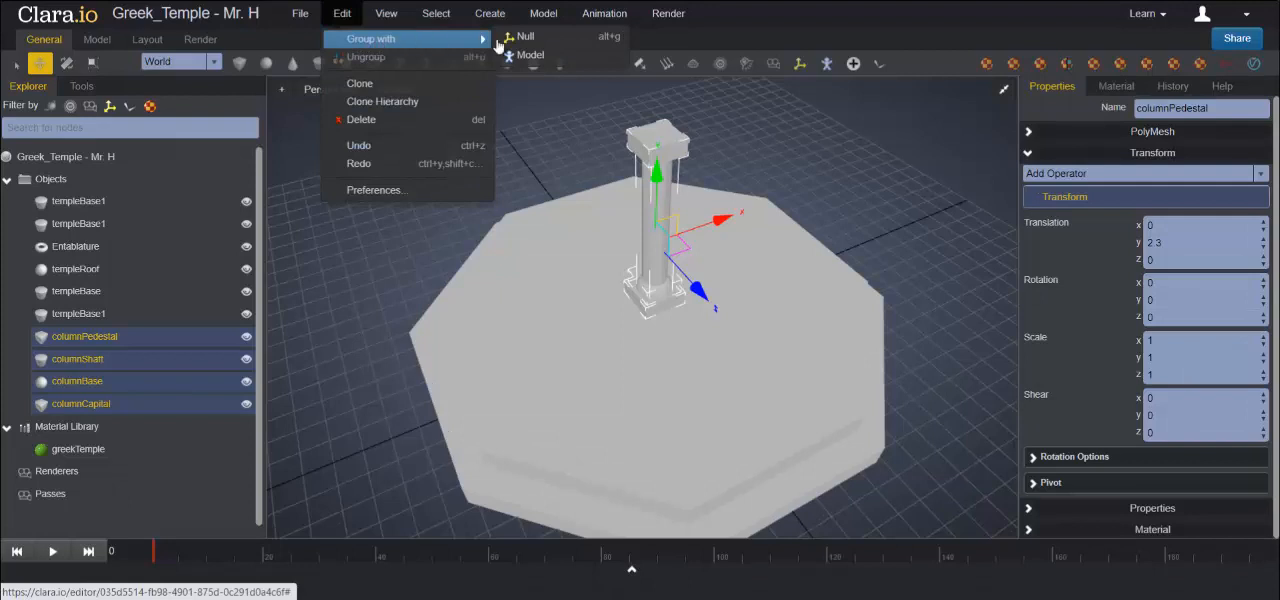
{"action": "left_click", "coordinate": [535, 60]}
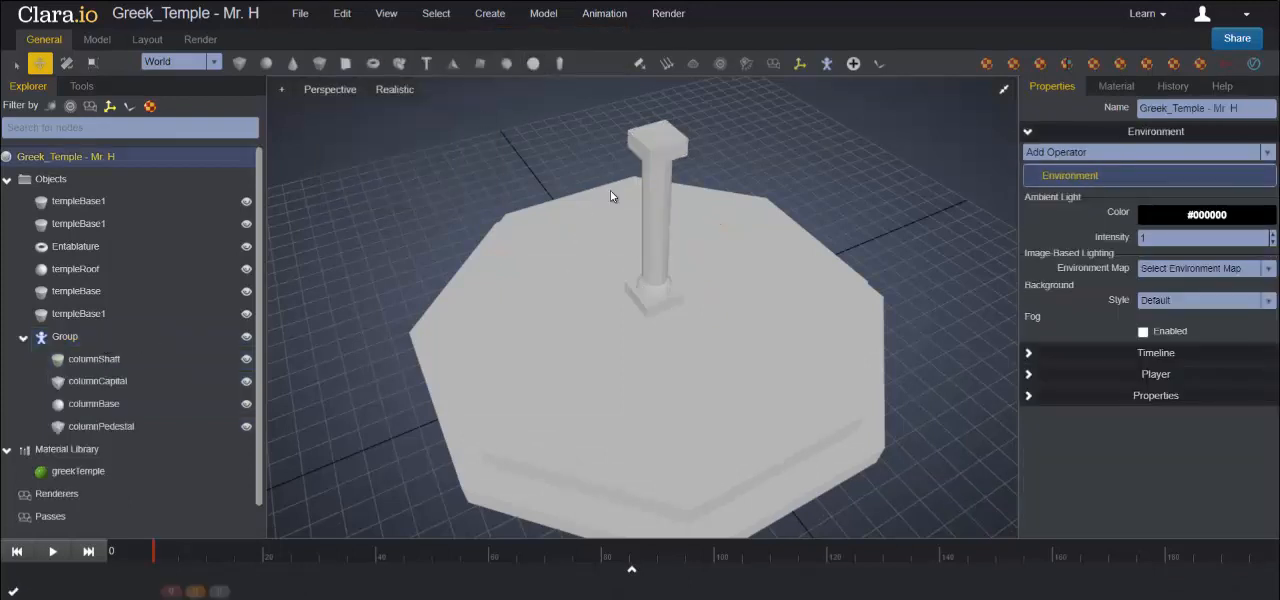
- Rename the new group of column parts column
{"action": "right_click", "coordinate": [66, 340]}
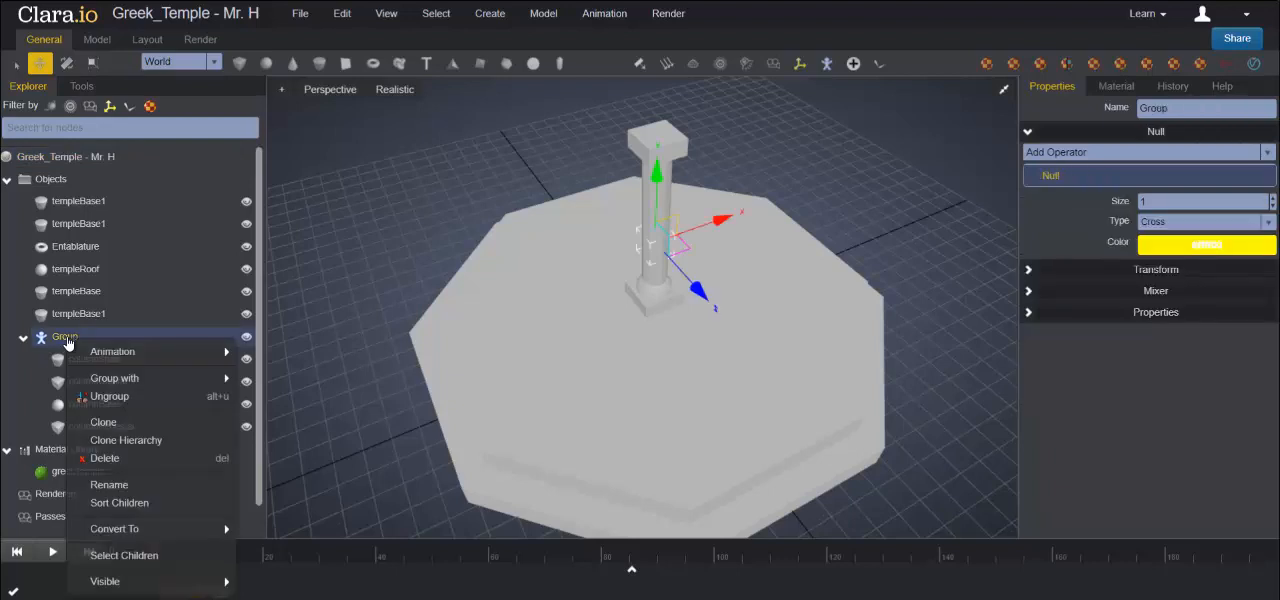
{"action": "left_click", "coordinate": [127, 486]}
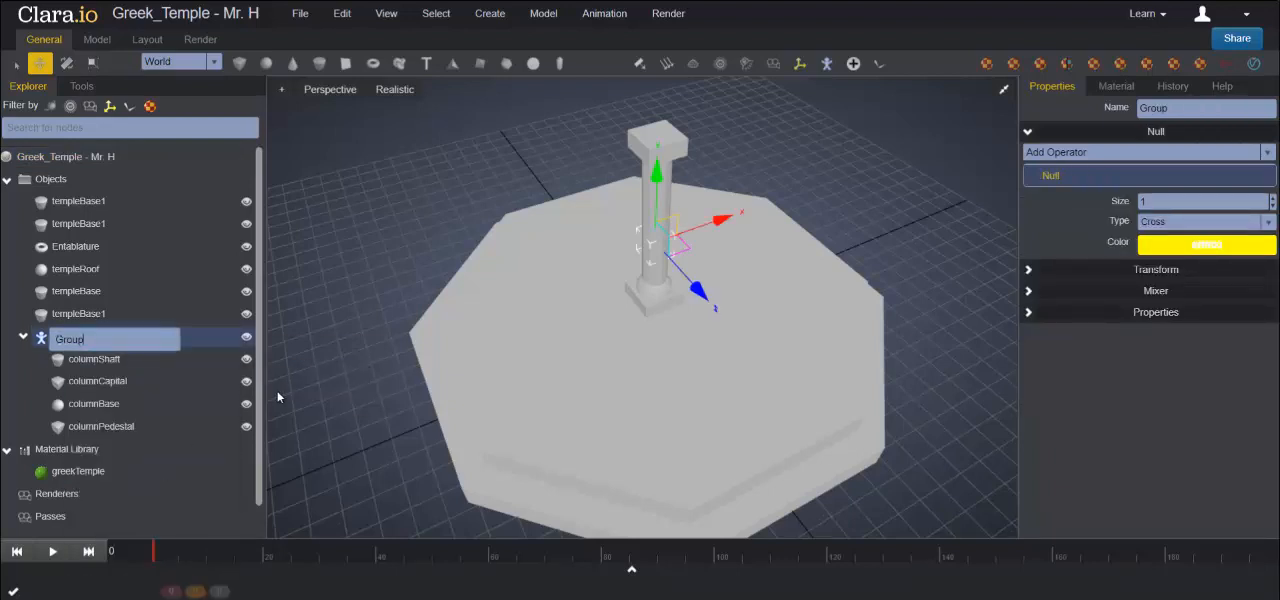
{"action": "key", "text": "BackSpace"}
{"action": "type", "text": "column"}
{"action": "key", "text": "Return"}
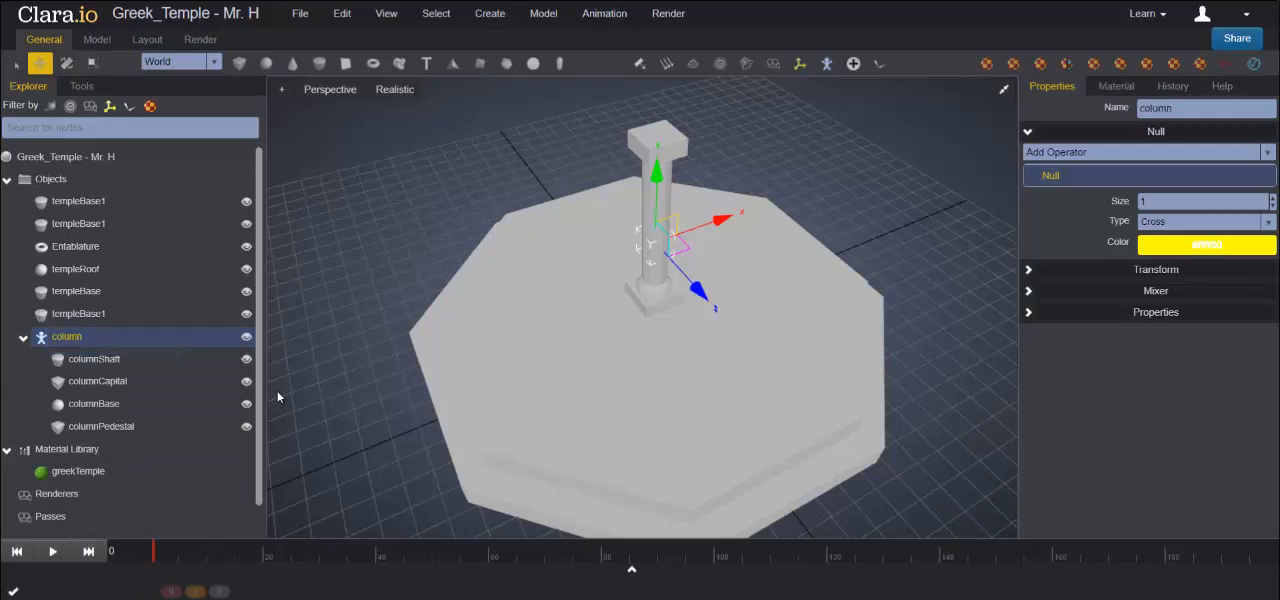
- Clone the column group with its full hierarchy, keeping both groups collapsed in the object tree
{"action": "left_click", "coordinate": [24, 339]}
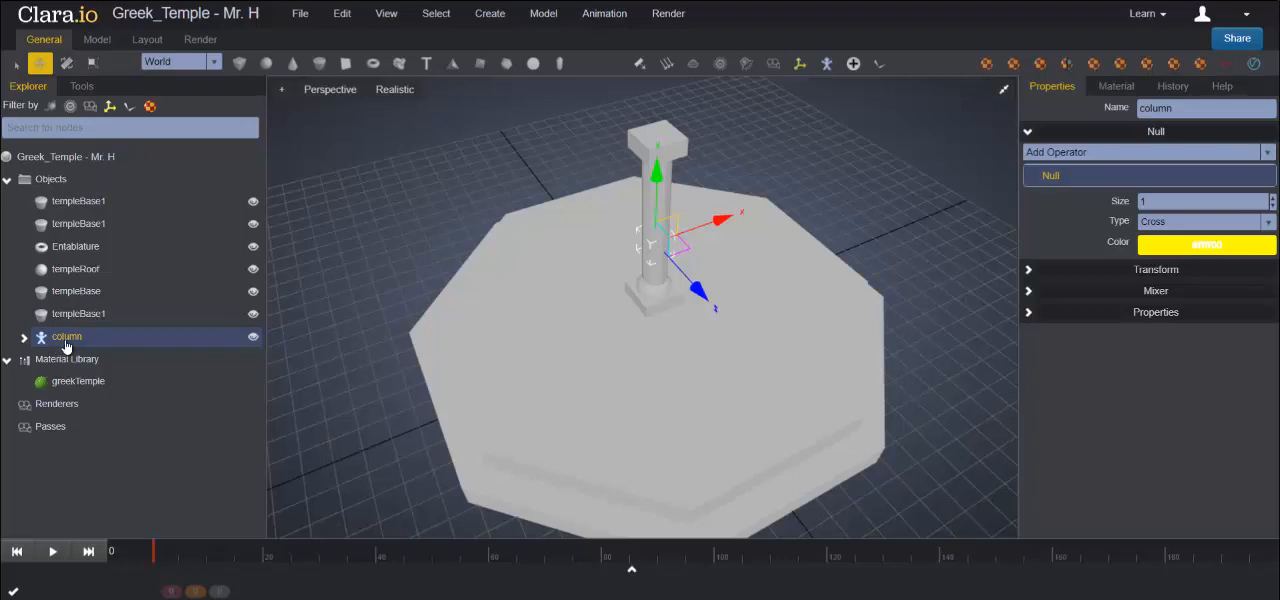
{"action": "right_click", "coordinate": [66, 345]}
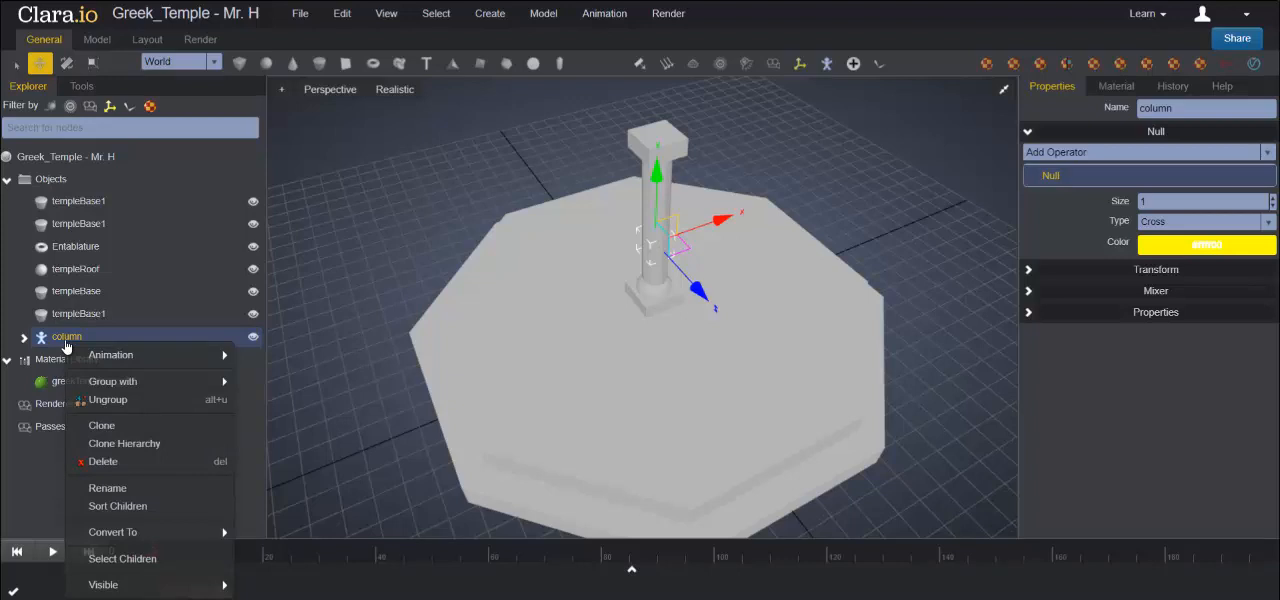
{"action": "left_click", "coordinate": [146, 444]}
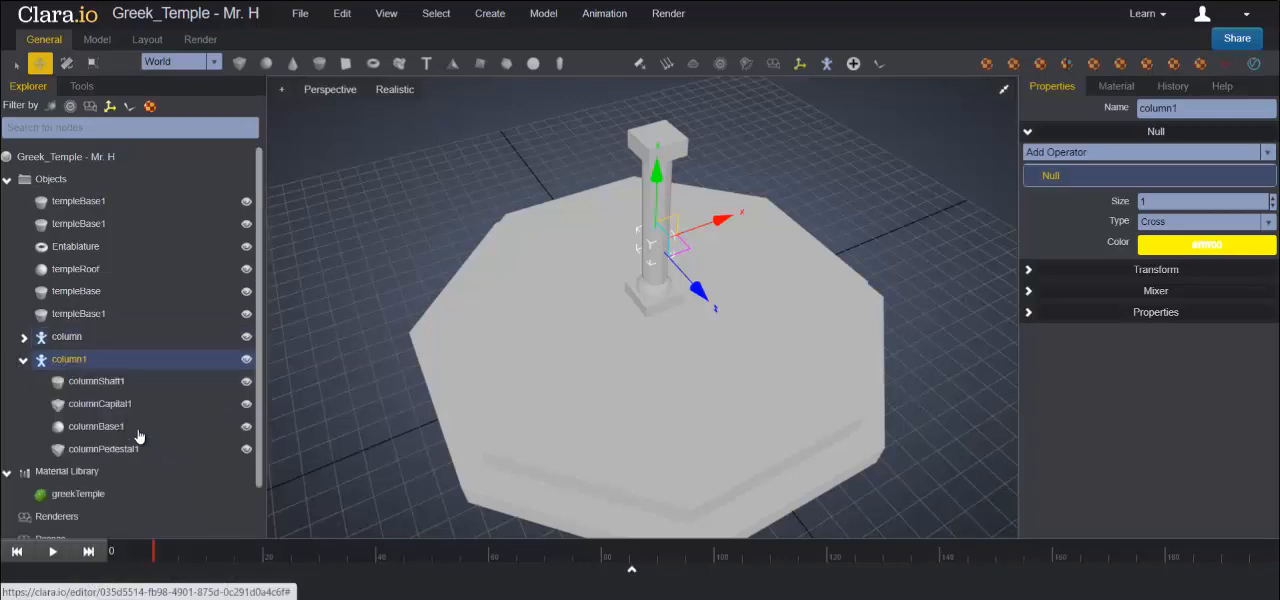
{"action": "left_click", "coordinate": [24, 363]}
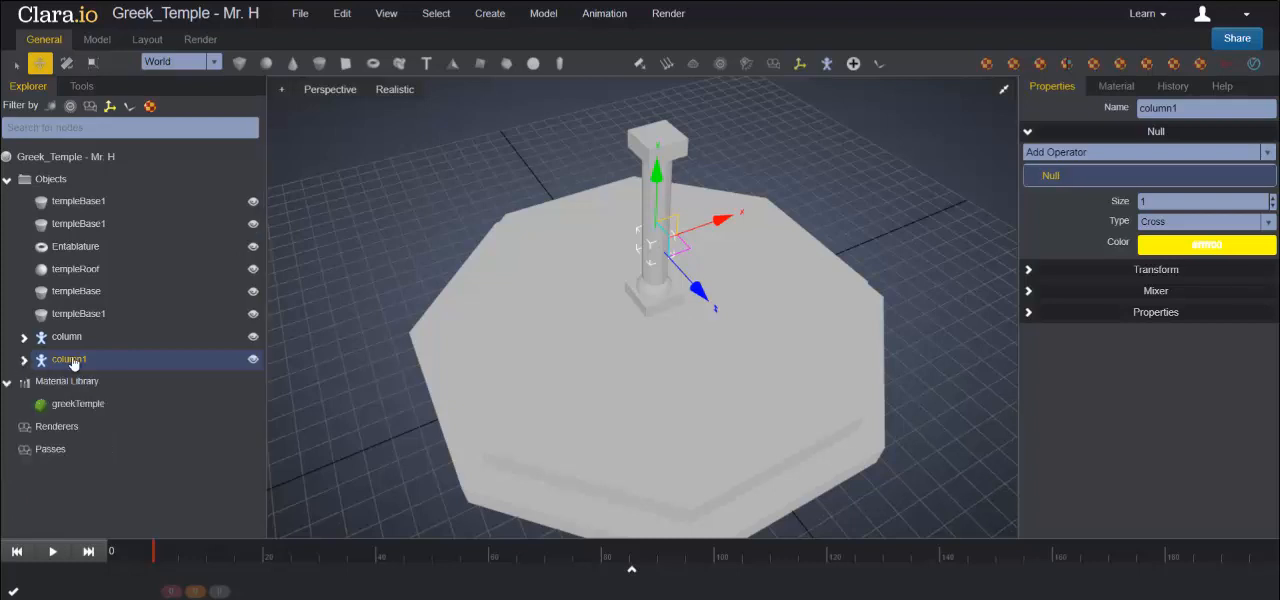
- Clone the column group with its full hierarchy six more times for eight columns in all, keeping every clone collapsed in the object tree
{"action": "right_click", "coordinate": [72, 360]}
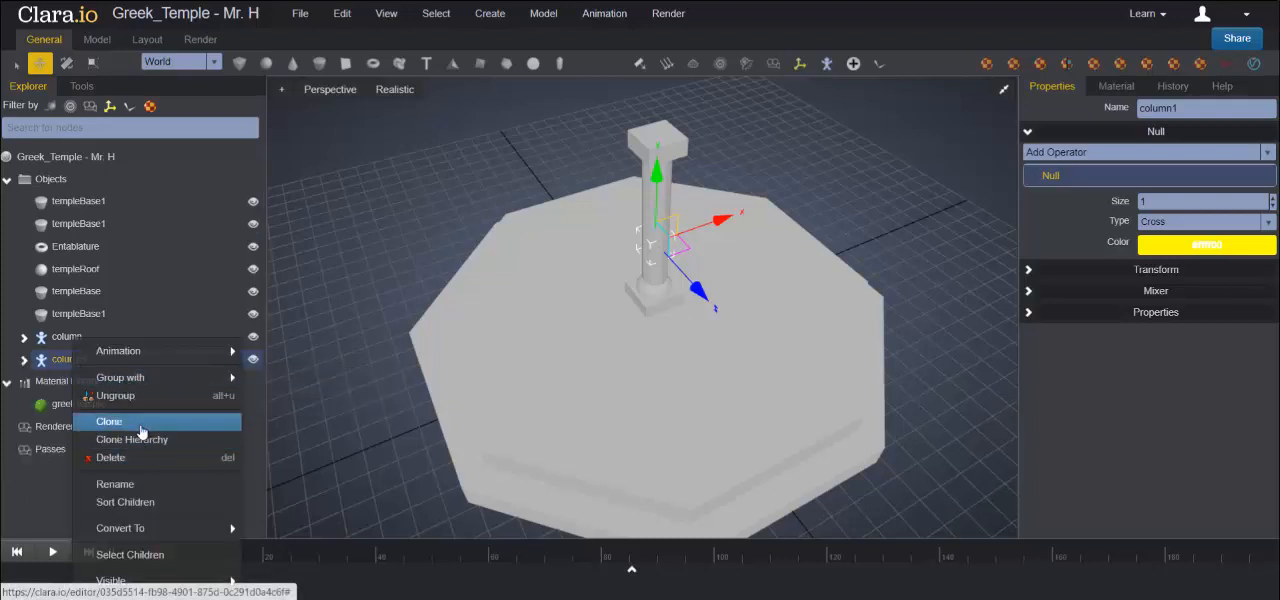
{"action": "left_click", "coordinate": [140, 440]}
{"action": "left_click", "coordinate": [25, 382]}
{"action": "right_click", "coordinate": [60, 386]}
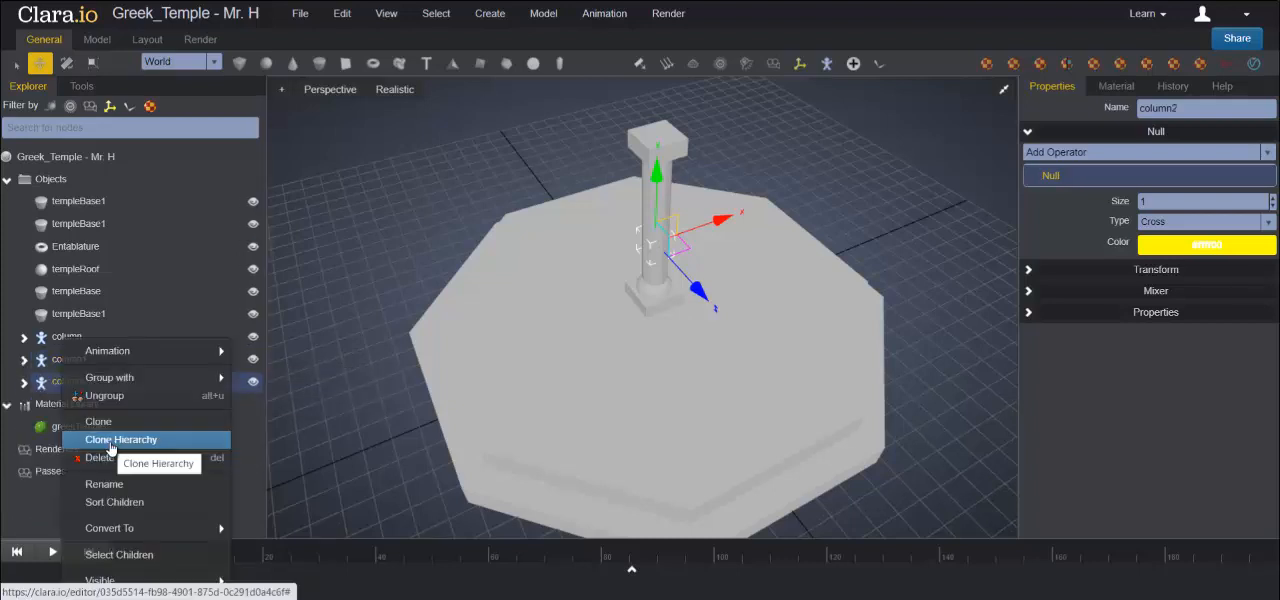
{"action": "left_click", "coordinate": [142, 448]}
{"action": "left_click", "coordinate": [24, 404]}
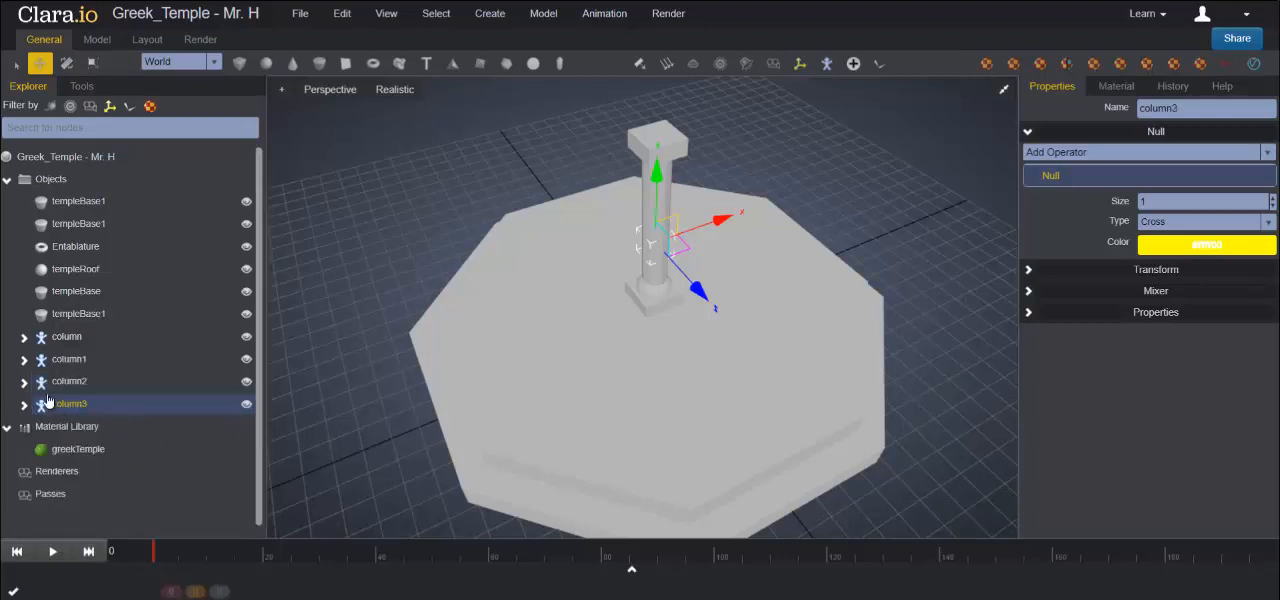
{"action": "scroll", "coordinate": [84, 372], "scroll_direction": "down", "scroll_amount": 1}
{"action": "right_click", "coordinate": [74, 390]}
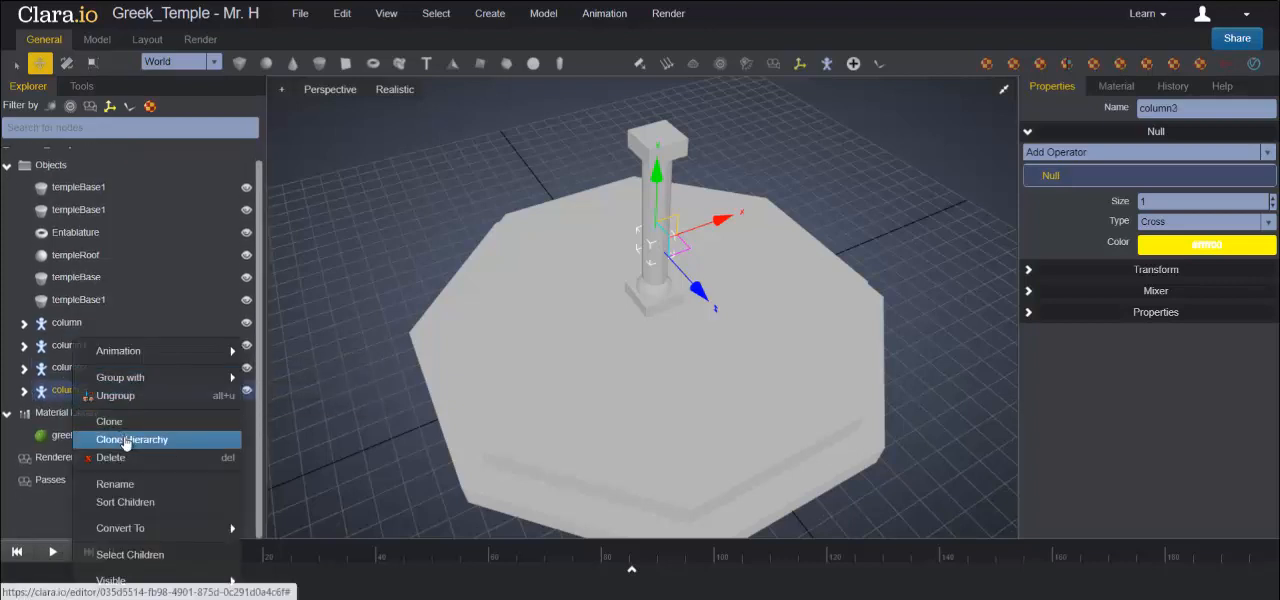
{"action": "left_click", "coordinate": [128, 440]}
{"action": "left_click", "coordinate": [24, 413]}
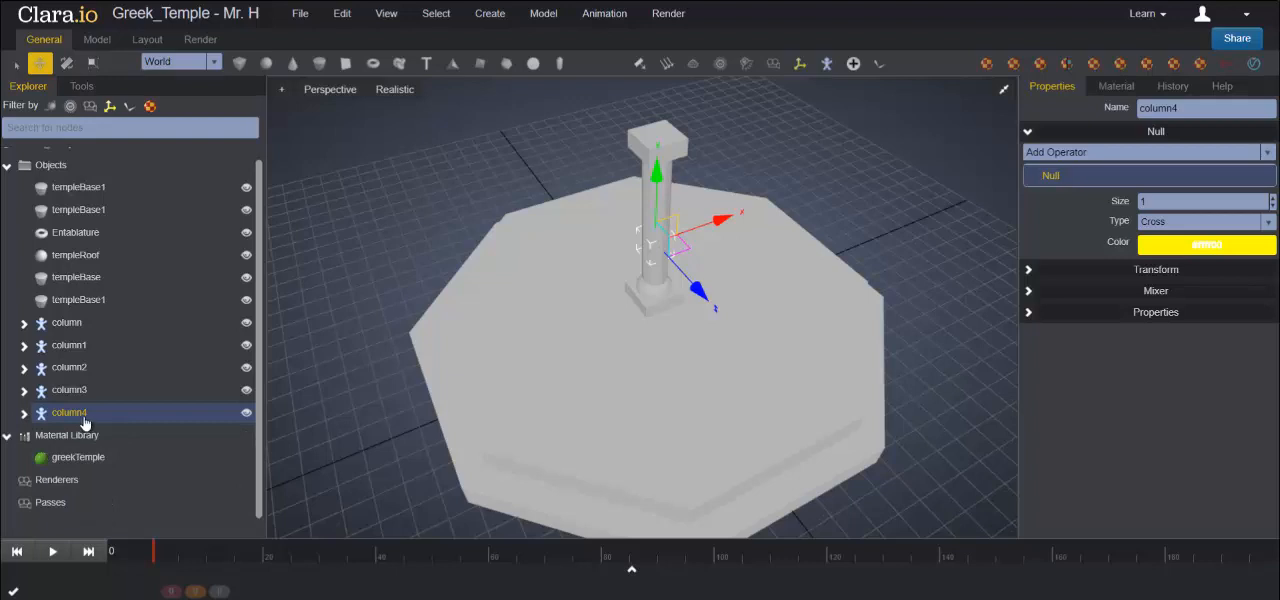
{"action": "right_click", "coordinate": [84, 418]}
{"action": "left_click", "coordinate": [120, 440]}
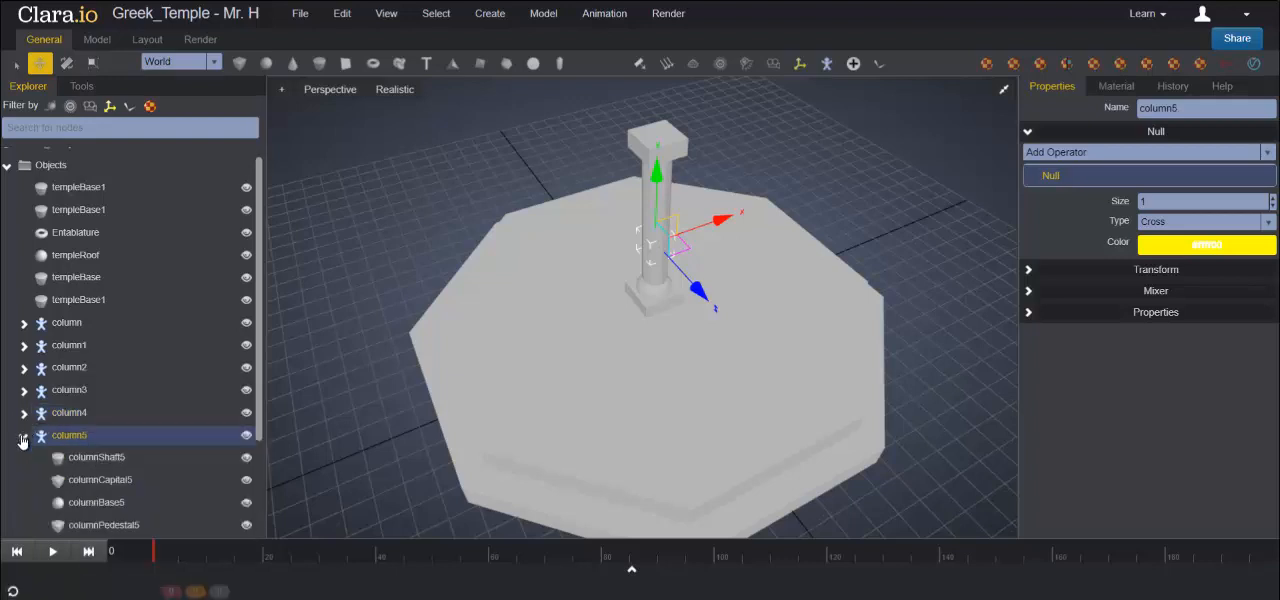
{"action": "left_click", "coordinate": [23, 437]}
{"action": "scroll", "coordinate": [90, 398], "scroll_direction": "down", "scroll_amount": 3}
{"action": "right_click", "coordinate": [68, 391]}
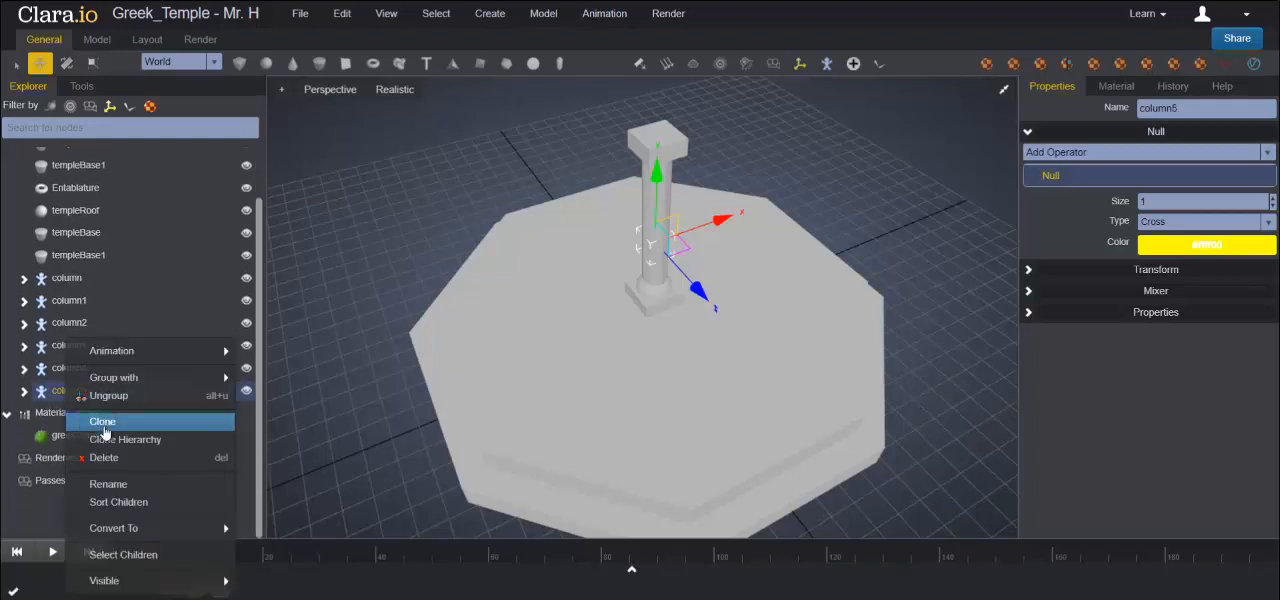
{"action": "left_click", "coordinate": [105, 439]}
{"action": "left_click", "coordinate": [24, 413]}
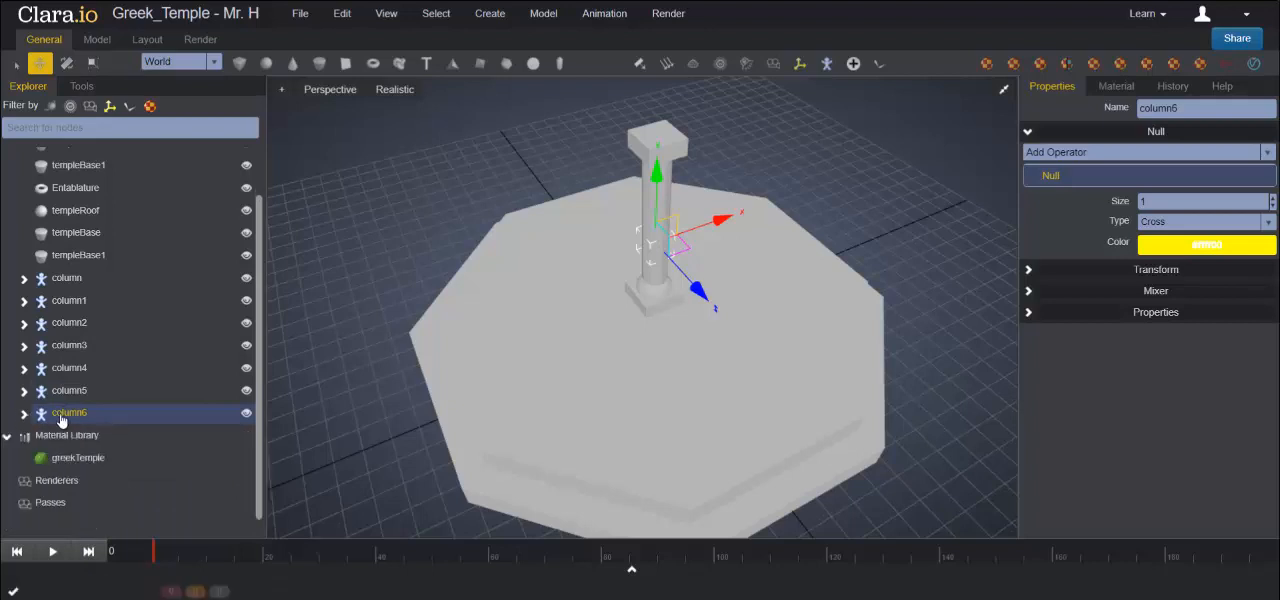
{"action": "right_click", "coordinate": [62, 416]}
{"action": "left_click", "coordinate": [126, 440]}
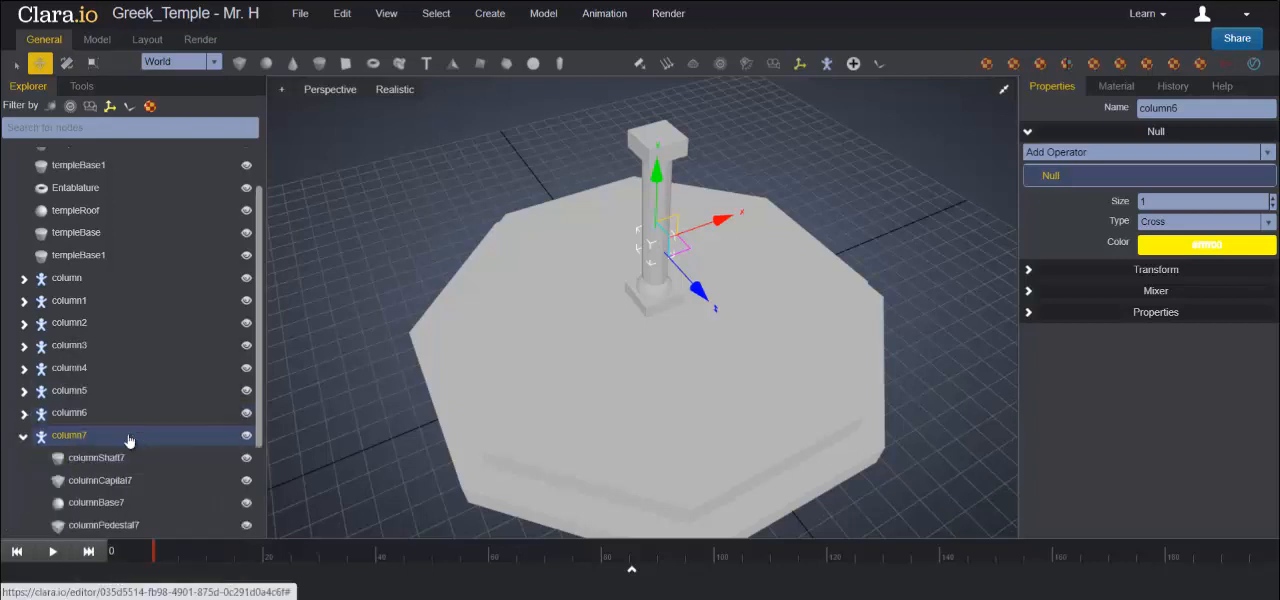
{"action": "left_click", "coordinate": [23, 437]}
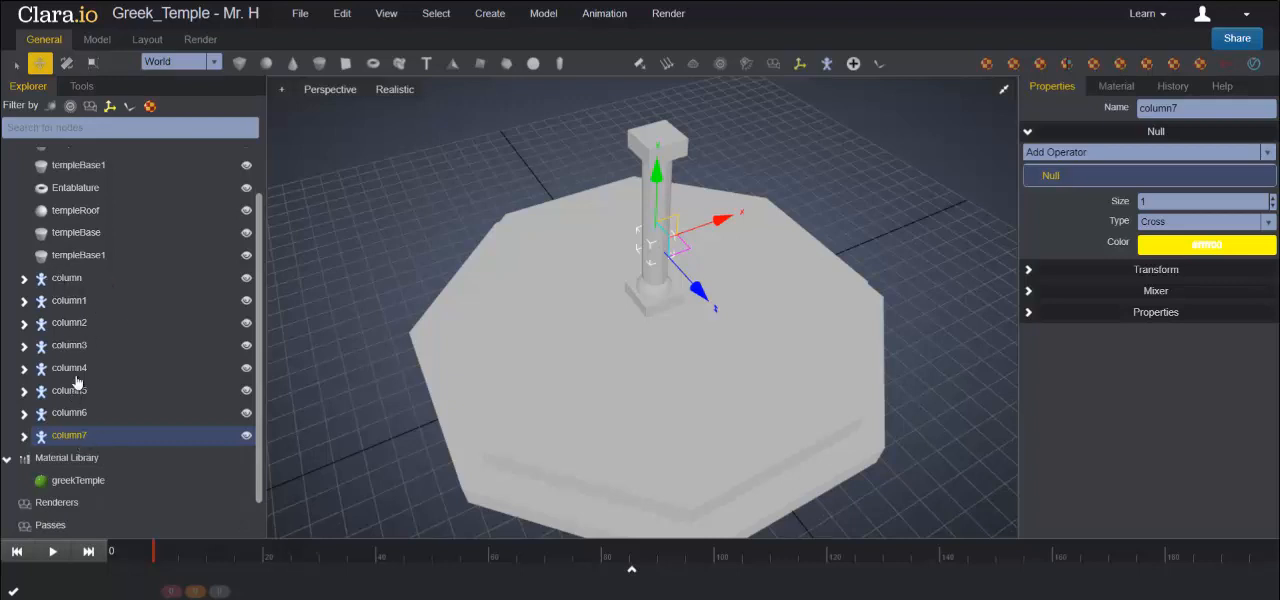
- In a maximised Top view, move the original column group from the centre along Z to the front edge of the octagonal base's upper step
{"action": "left_click", "coordinate": [1002, 92]}
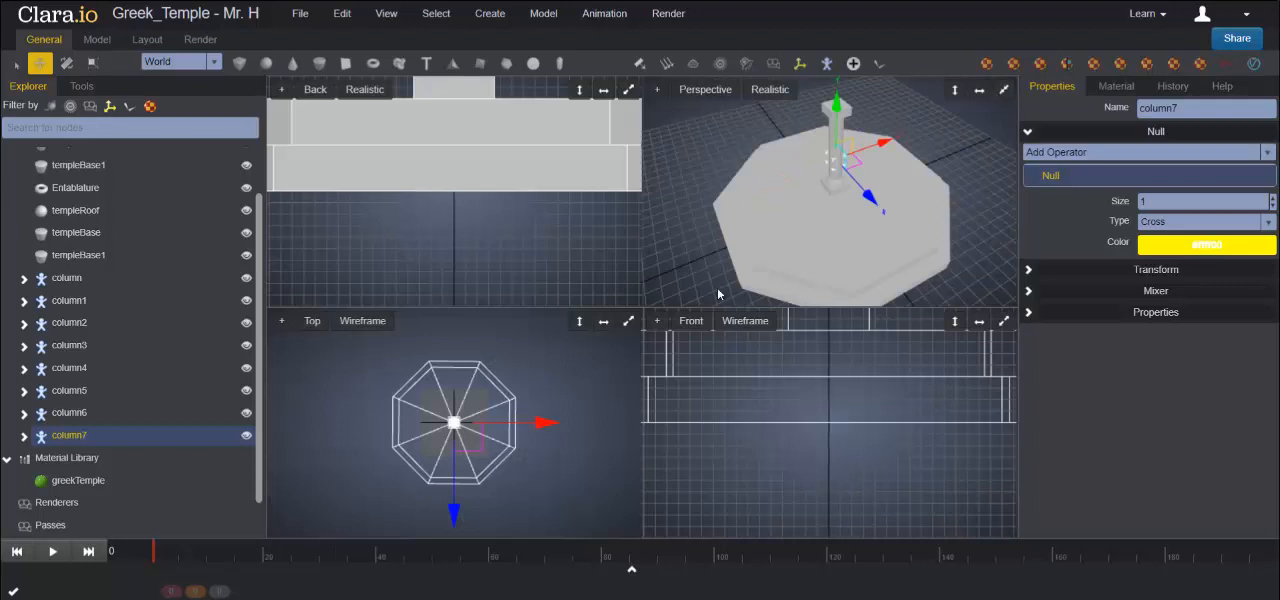
{"action": "left_click", "coordinate": [626, 326]}
{"action": "scroll", "coordinate": [763, 320], "scroll_direction": "up", "scroll_amount": 3}
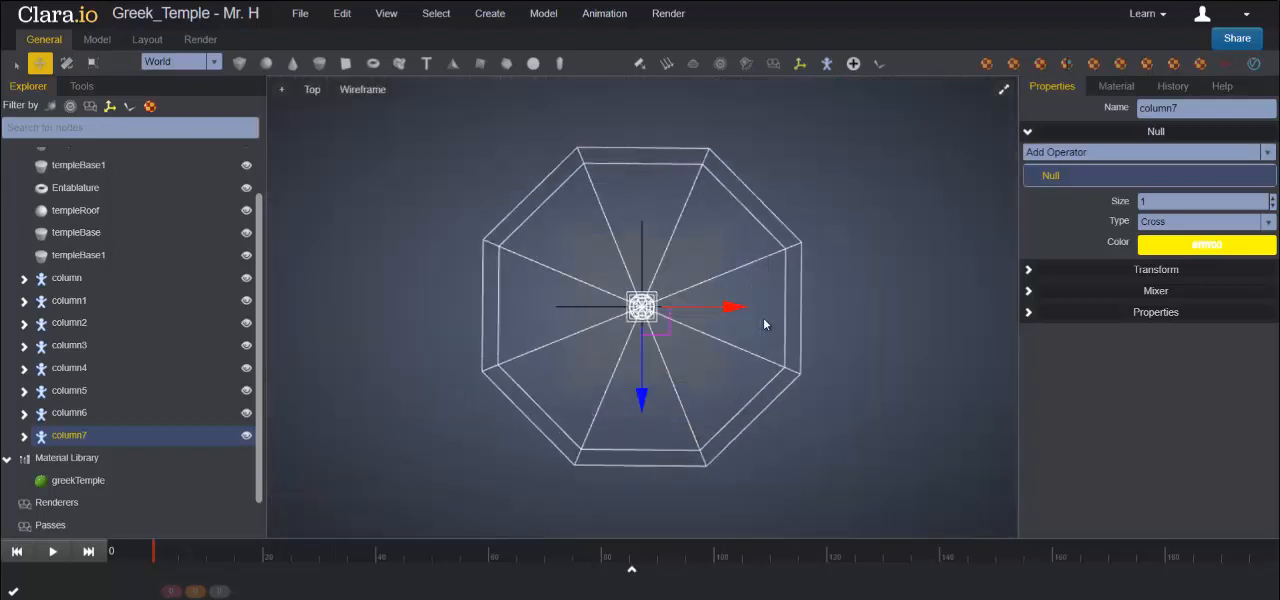
{"action": "scroll", "coordinate": [763, 317], "scroll_direction": "up", "scroll_amount": 1}
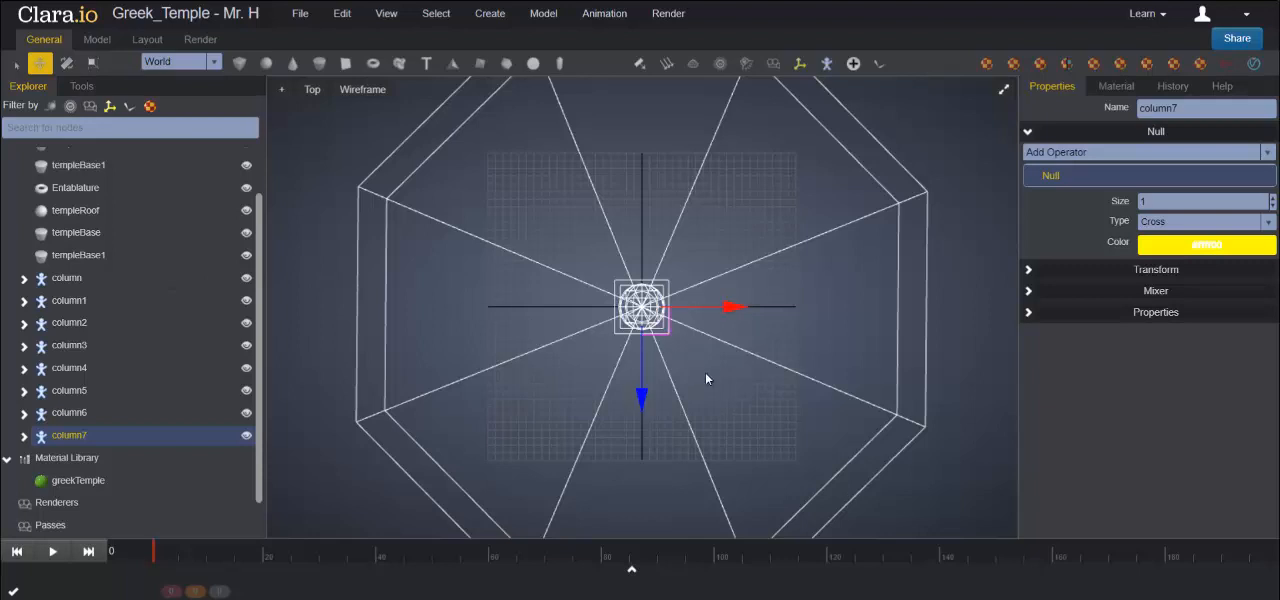
{"action": "middle_click_drag", "start_coordinate": [731, 400], "coordinate": [714, 286]}
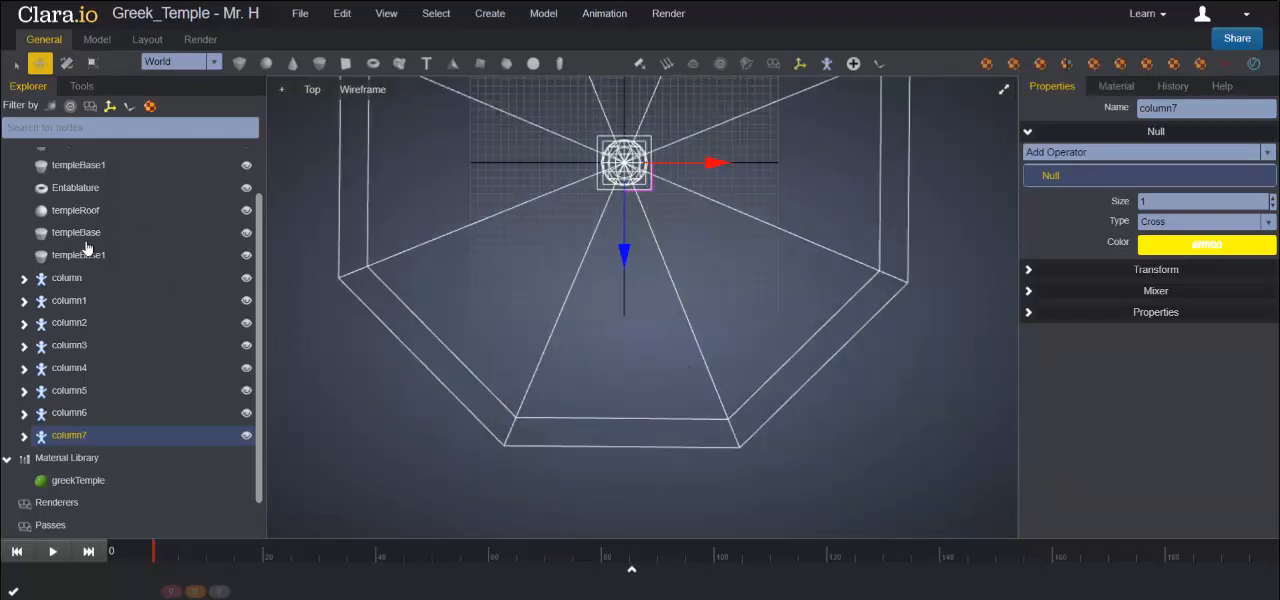
{"action": "left_click", "coordinate": [76, 284]}
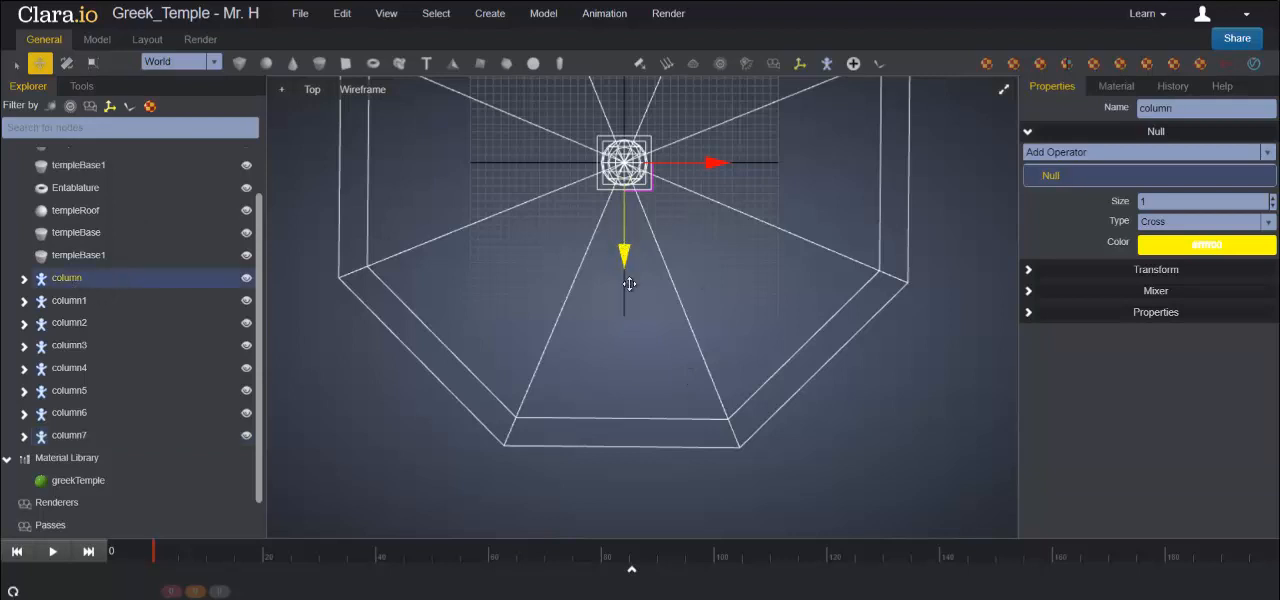
{"action": "left_click_drag", "start_coordinate": [627, 277], "coordinate": [631, 439]}
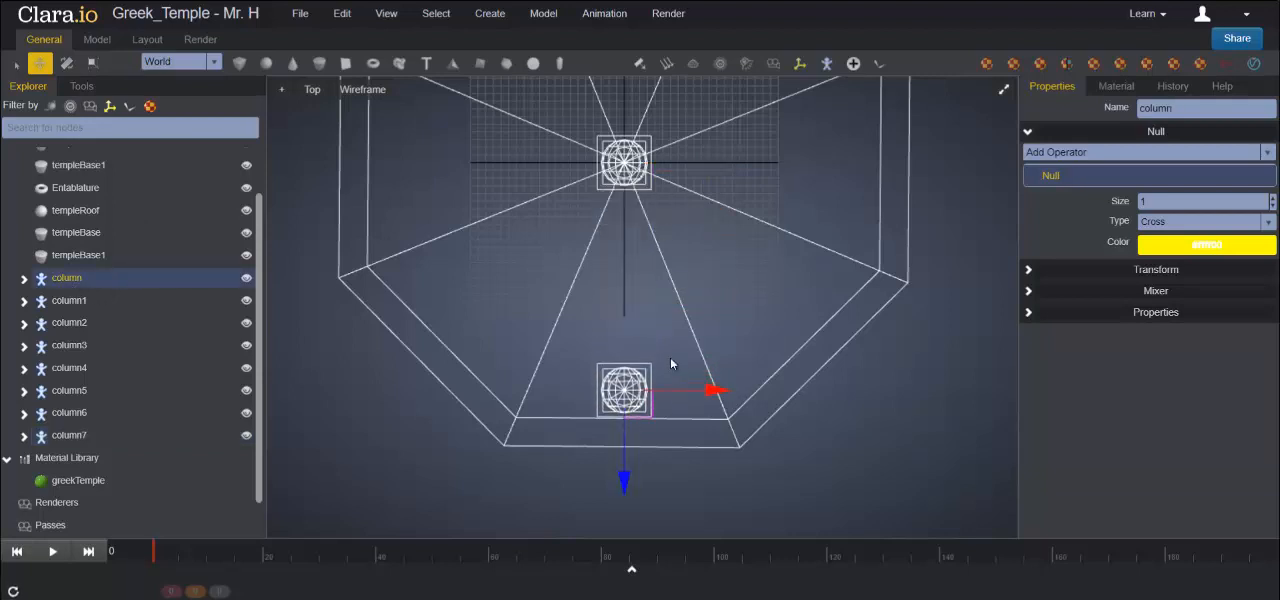
- Align the column's pedestal with the upper step's front edge and shift it along X into the front-right corner
{"action": "scroll", "coordinate": [670, 357], "scroll_direction": "up", "scroll_amount": 2}
{"action": "scroll", "coordinate": [681, 361], "scroll_direction": "up", "scroll_amount": 3}
{"action": "middle_click_drag", "start_coordinate": [790, 436], "coordinate": [763, 245]}
{"action": "scroll", "coordinate": [763, 245], "scroll_direction": "up", "scroll_amount": 2}
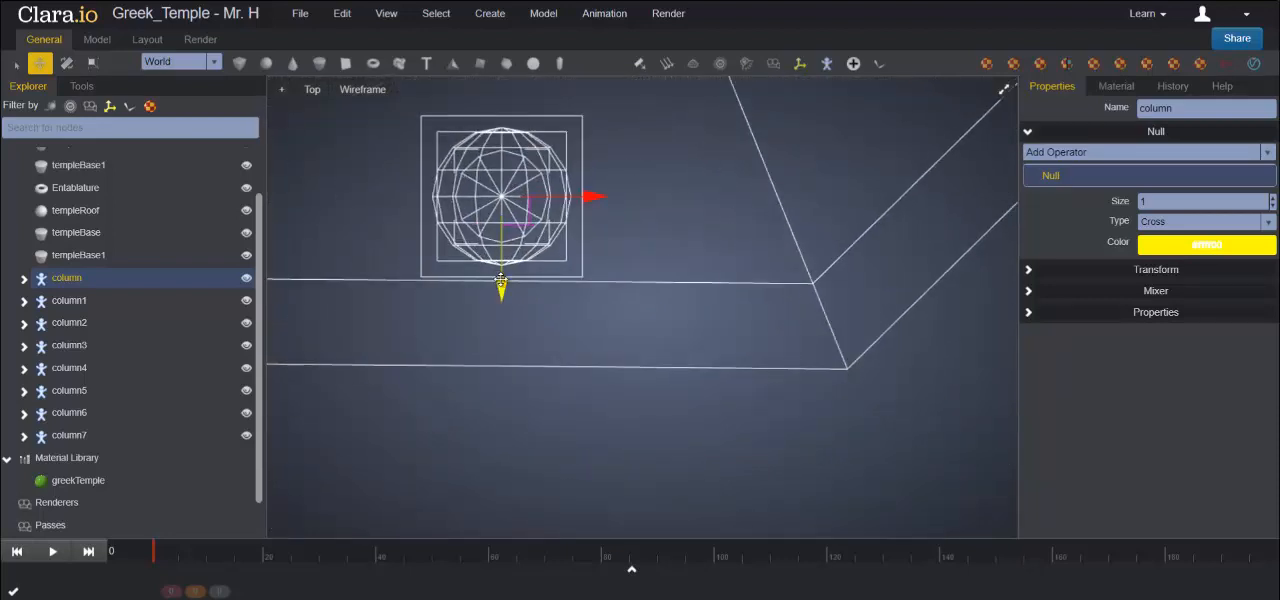
{"action": "left_click_drag", "start_coordinate": [501, 280], "coordinate": [501, 284]}
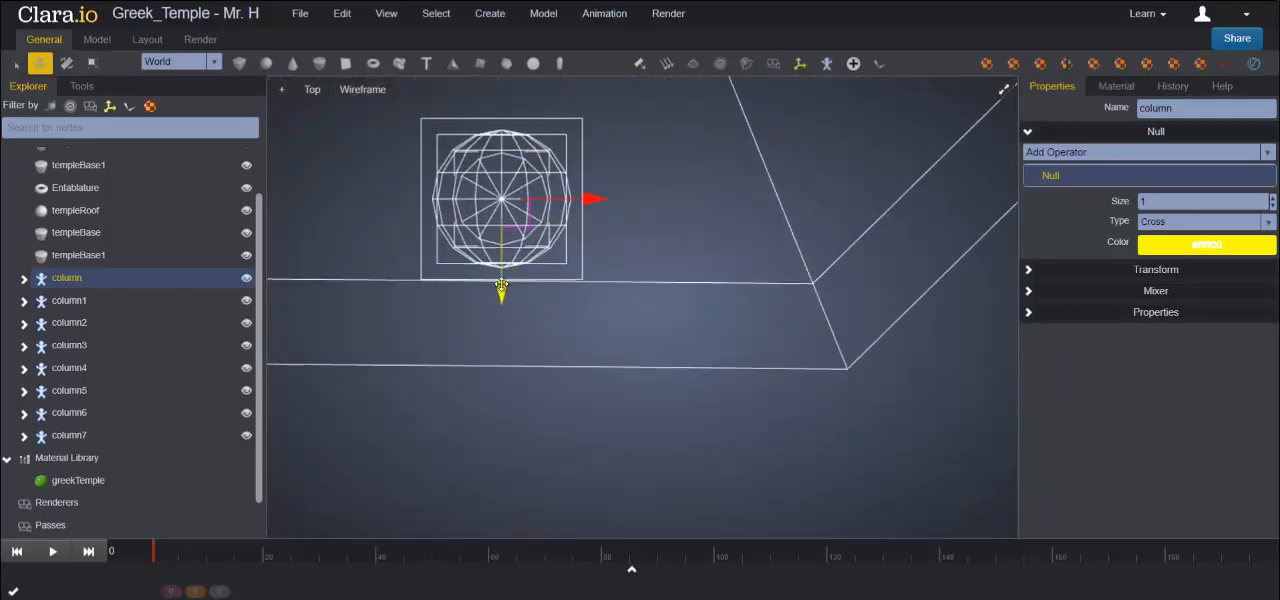
{"action": "left_click_drag", "start_coordinate": [520, 200], "coordinate": [749, 200]}
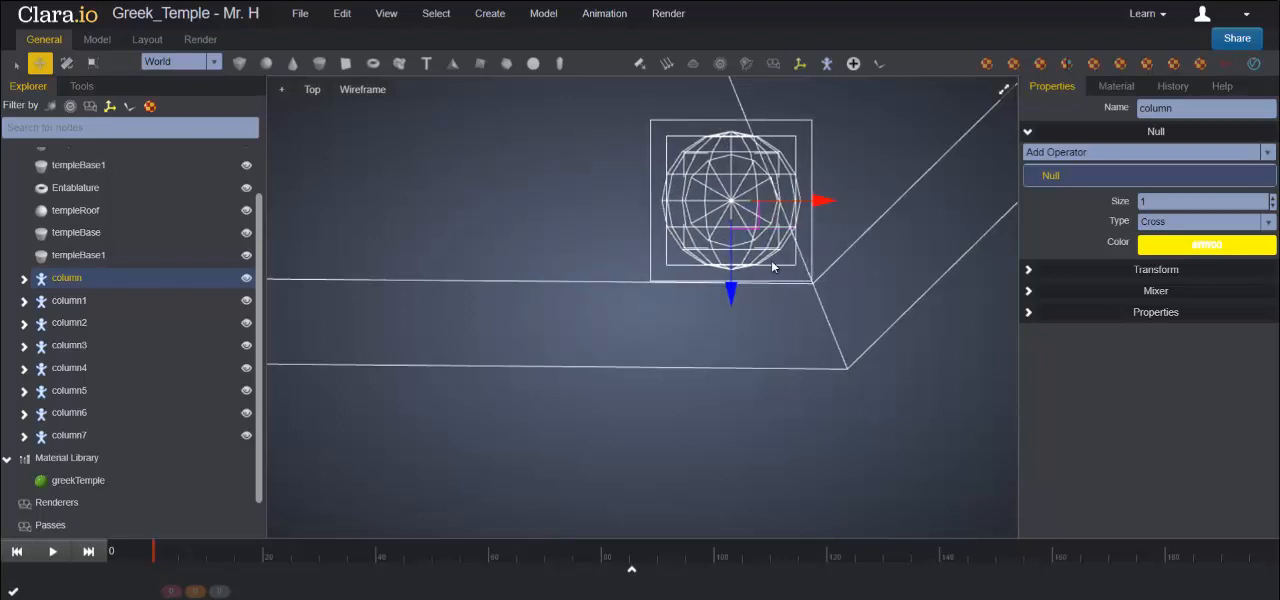
- Move column1 from the centre to the front edge and fit its pedestal into the front-left corner of the upper step
{"action": "scroll", "coordinate": [703, 248], "scroll_direction": "down", "scroll_amount": 4}
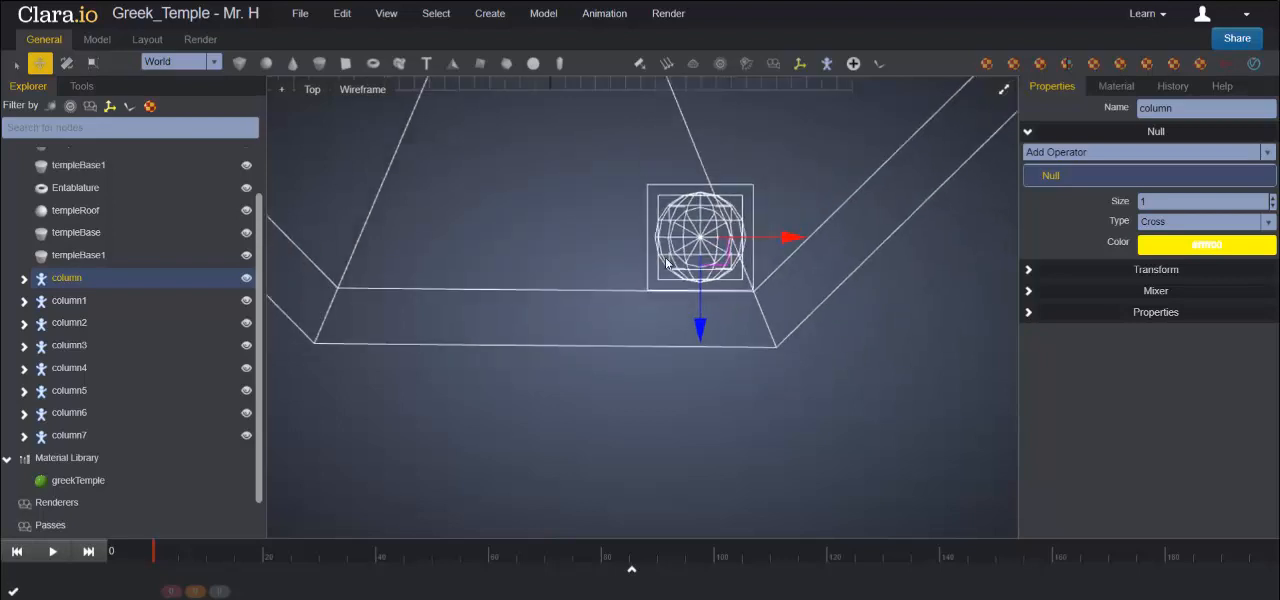
{"action": "left_click", "coordinate": [100, 303]}
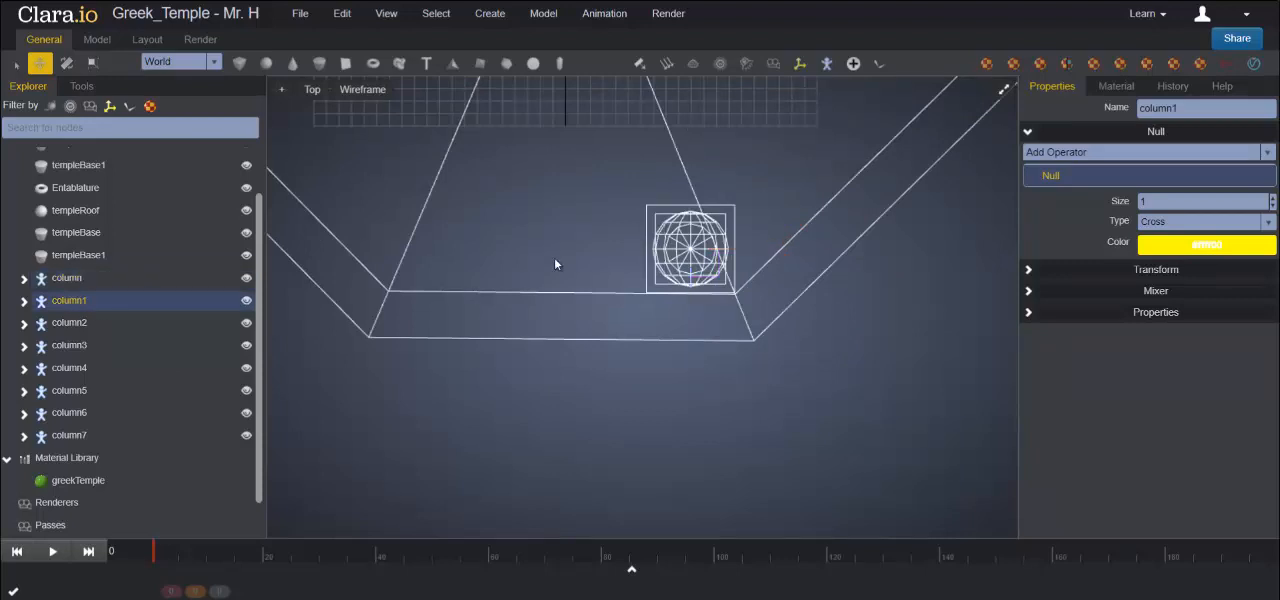
{"action": "scroll", "coordinate": [555, 258], "scroll_direction": "up", "scroll_amount": 3}
{"action": "scroll", "coordinate": [569, 257], "scroll_direction": "down", "scroll_amount": 5}
{"action": "left_click_drag", "start_coordinate": [592, 132], "coordinate": [576, 310]}
{"action": "scroll", "coordinate": [590, 230], "scroll_direction": "up", "scroll_amount": 4}
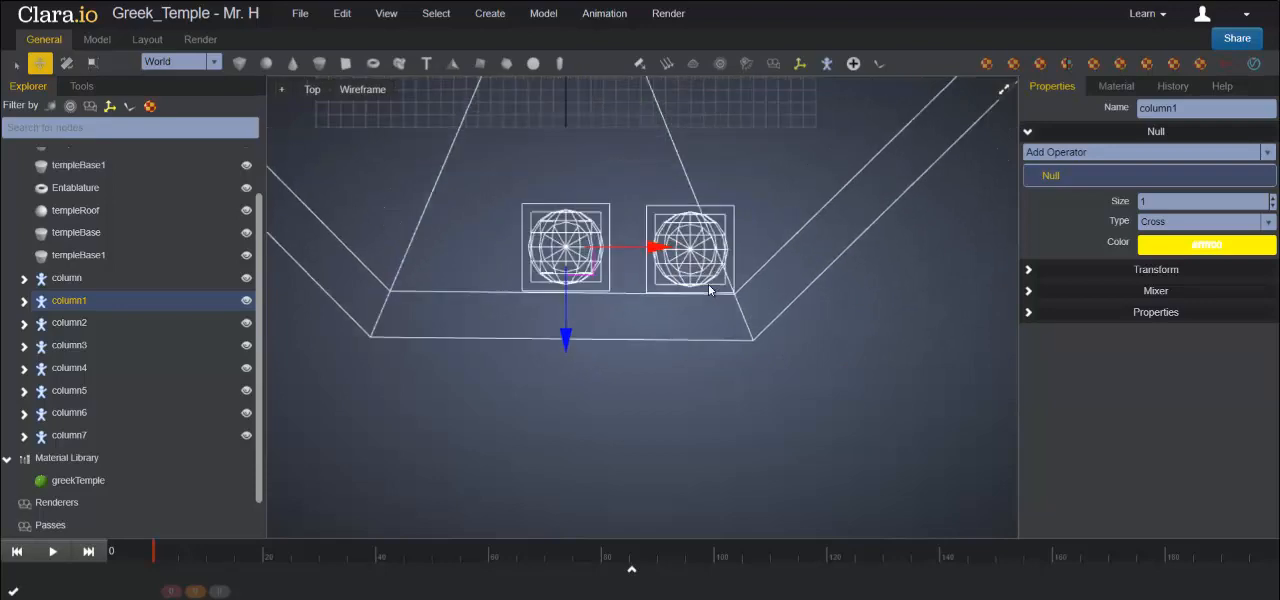
{"action": "left_click_drag", "start_coordinate": [592, 224], "coordinate": [483, 226]}
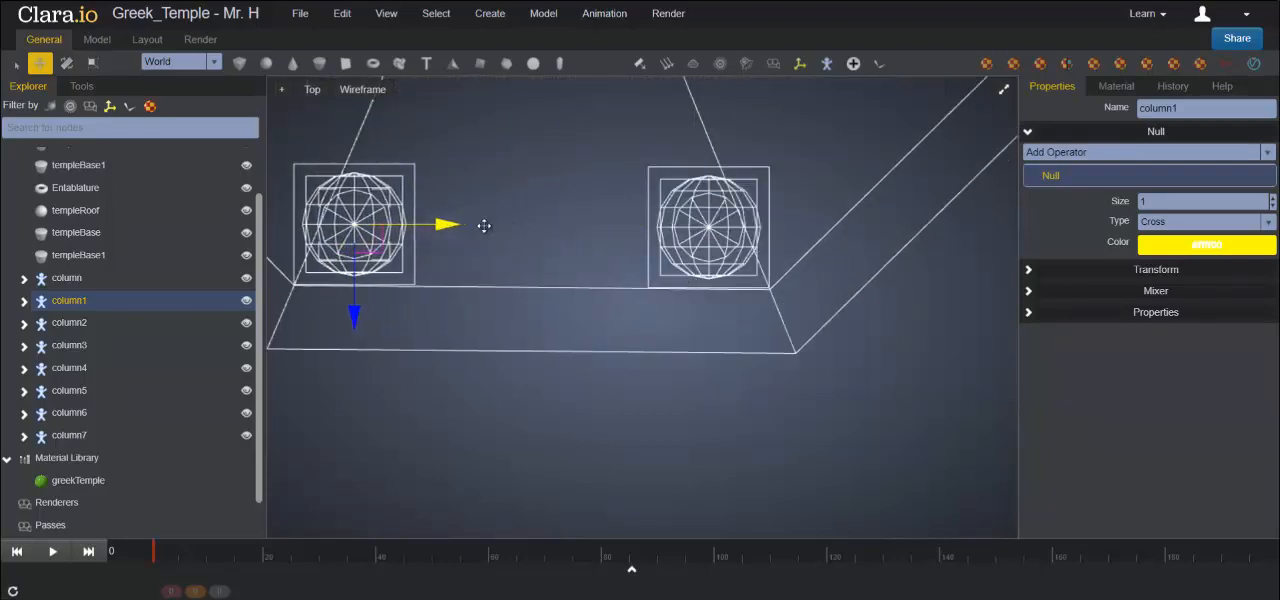
- Move column2 to the left edge of the upper step and fit its pedestal into that edge's front corner
{"action": "scroll", "coordinate": [577, 272], "scroll_direction": "down", "scroll_amount": 5}
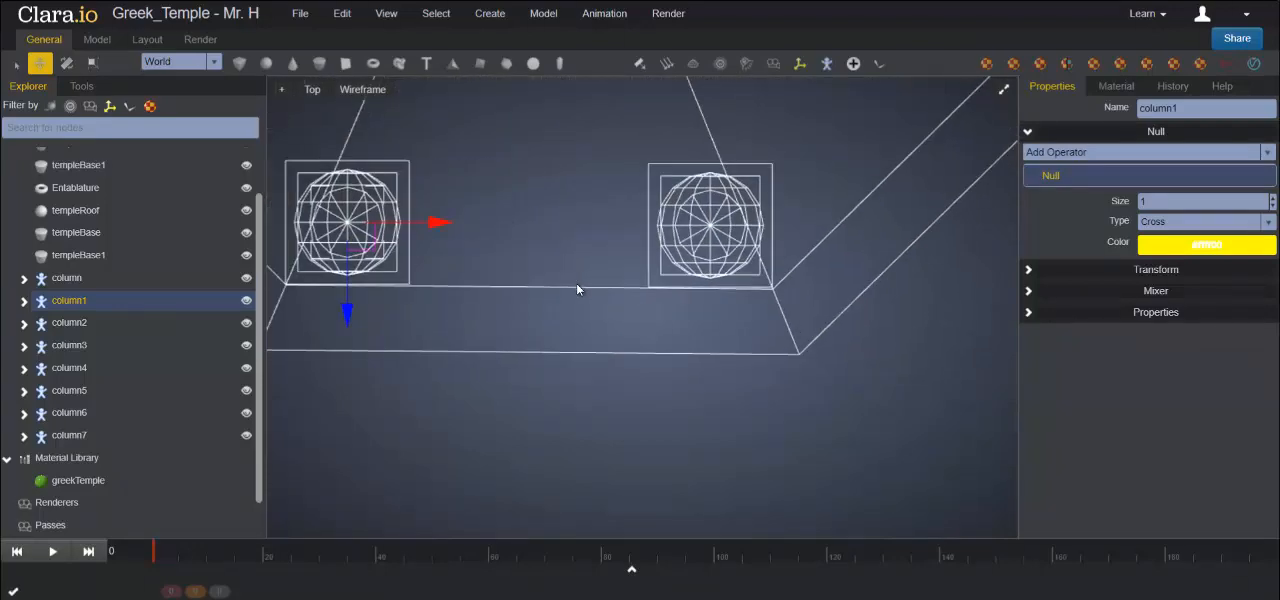
{"action": "scroll", "coordinate": [576, 283], "scroll_direction": "down", "scroll_amount": 1}
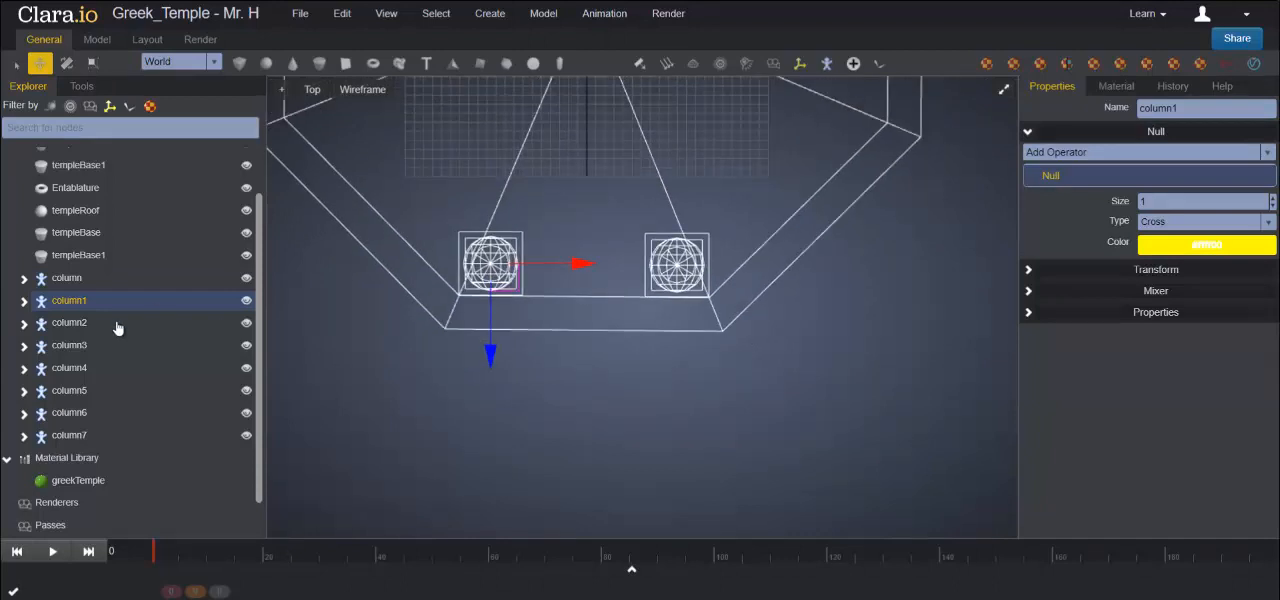
{"action": "left_click", "coordinate": [86, 328]}
{"action": "scroll", "coordinate": [631, 285], "scroll_direction": "down", "scroll_amount": 3}
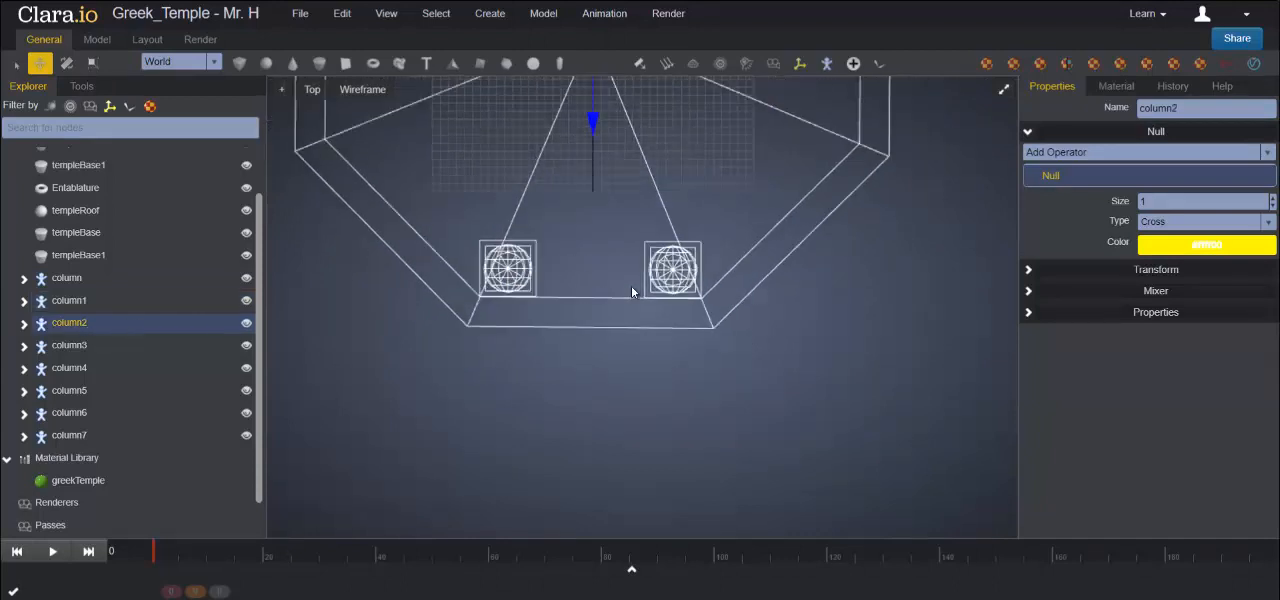
{"action": "left_click_drag", "start_coordinate": [700, 137], "coordinate": [571, 133]}
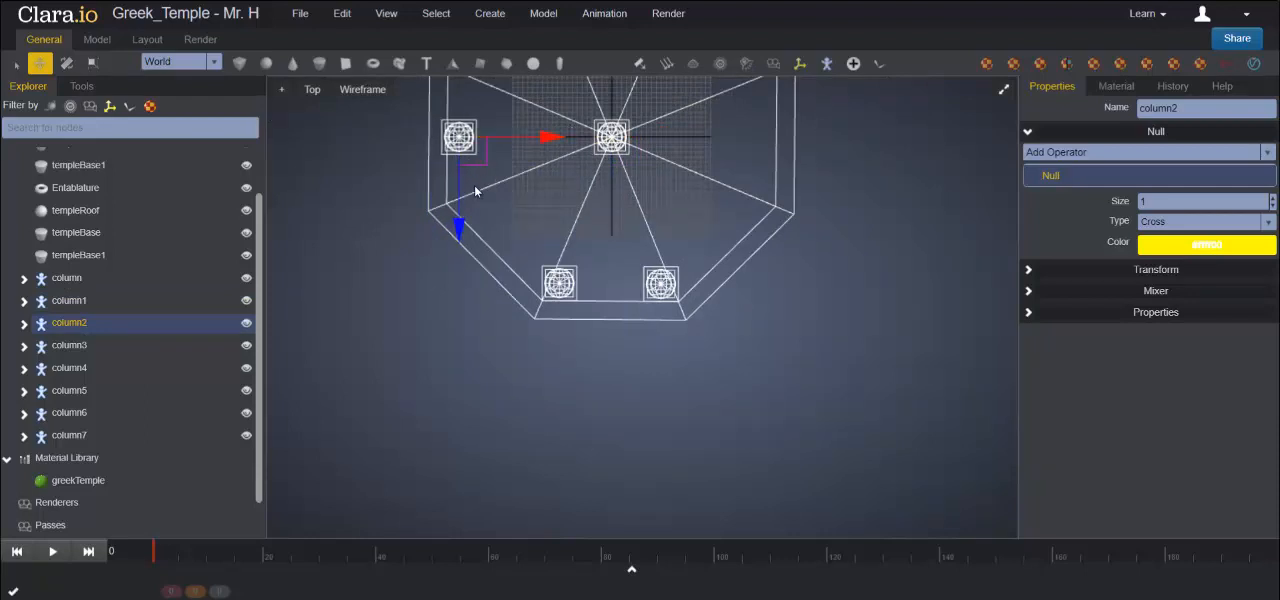
{"action": "key", "text": "f"}
{"action": "scroll", "coordinate": [609, 297], "scroll_direction": "down", "scroll_amount": 4}
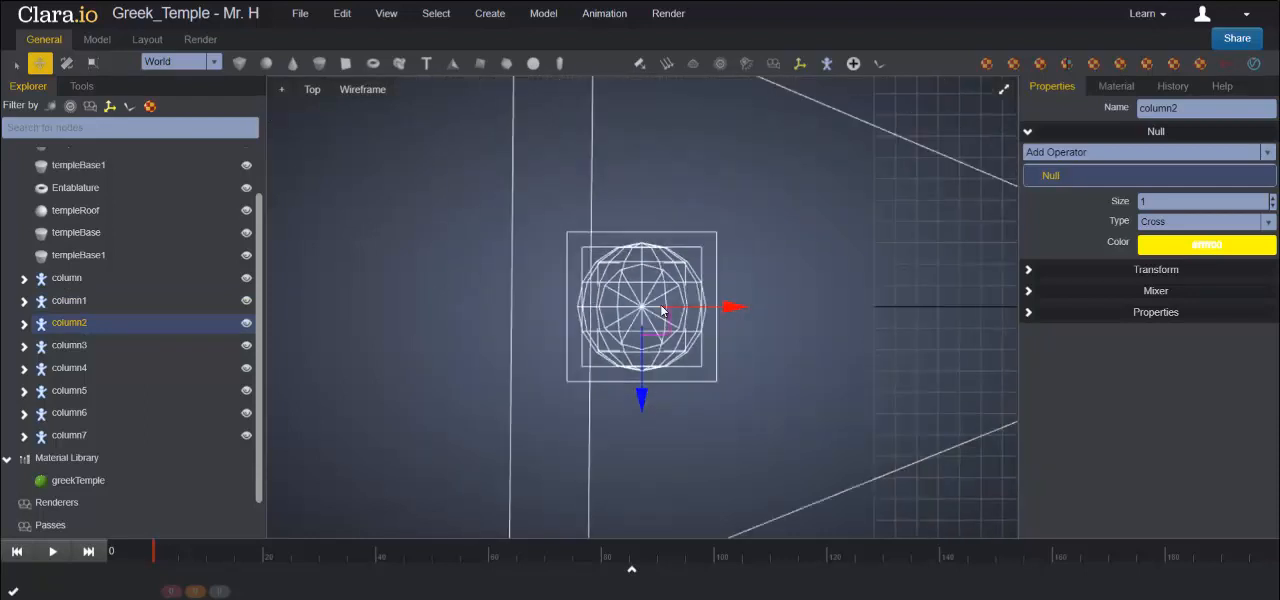
{"action": "middle_click_drag", "start_coordinate": [756, 403], "coordinate": [734, 253]}
{"action": "left_click_drag", "start_coordinate": [627, 263], "coordinate": [627, 431]}
{"action": "left_click_drag", "start_coordinate": [705, 308], "coordinate": [725, 308]}
{"action": "left_click_drag", "start_coordinate": [641, 396], "coordinate": [646, 412]}
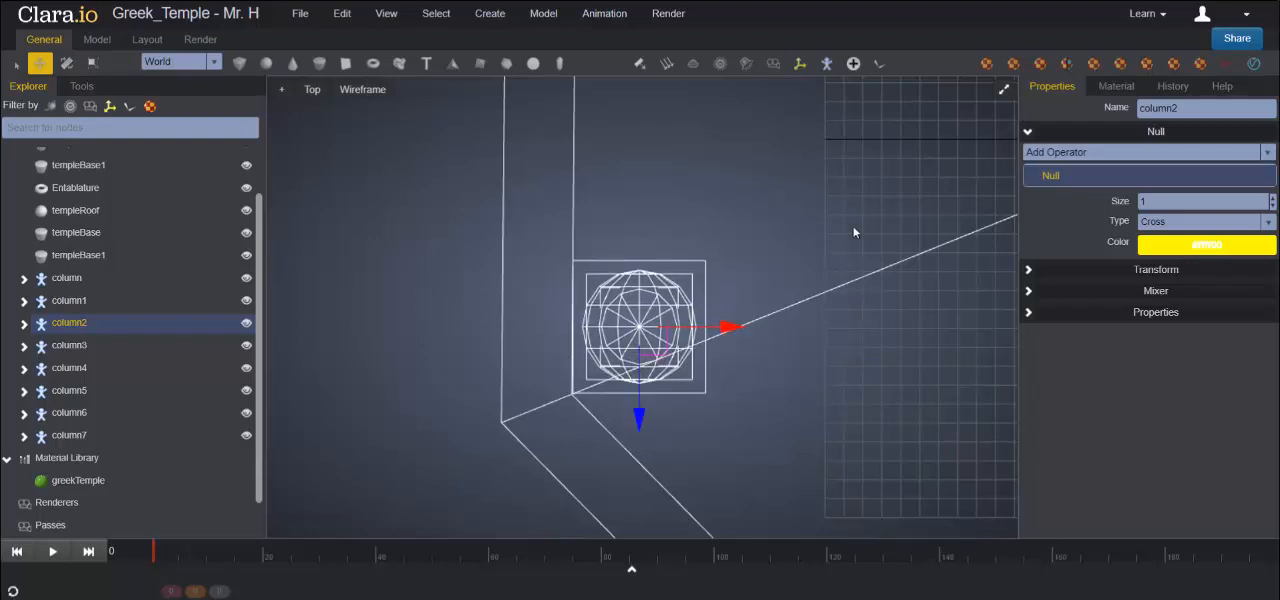
- Move column3 to the left edge of the upper step and fit its pedestal into that edge's rear corner
{"action": "left_click", "coordinate": [84, 345]}
{"action": "scroll", "coordinate": [740, 251], "scroll_direction": "down", "scroll_amount": 3}
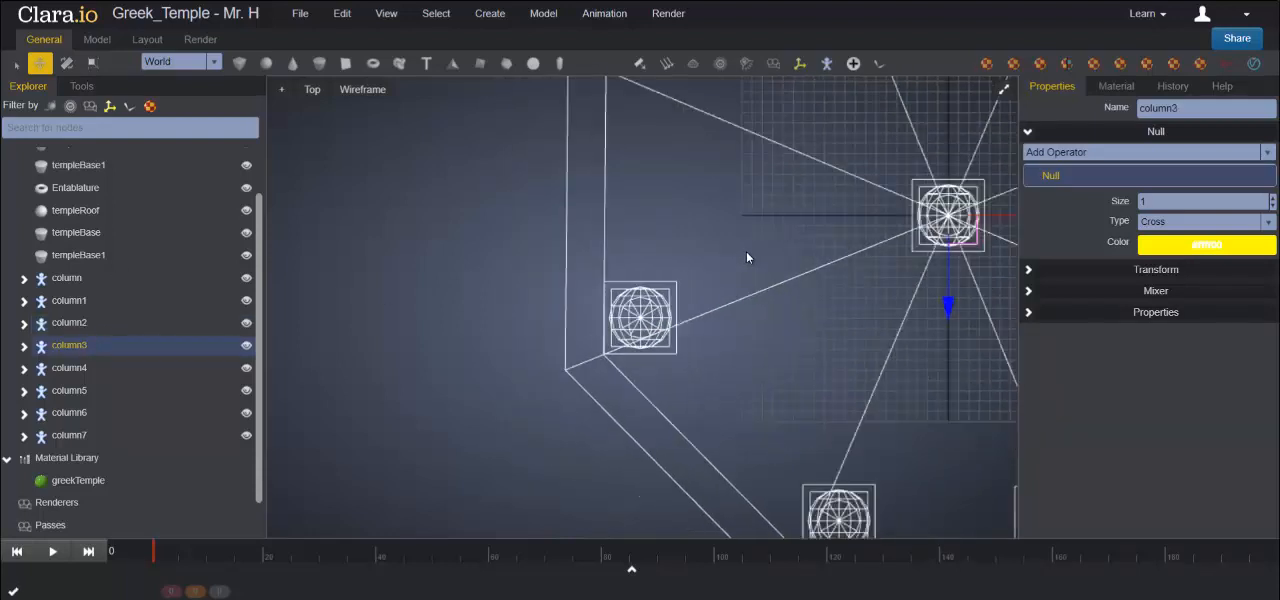
{"action": "left_click_drag", "start_coordinate": [1005, 222], "coordinate": [770, 191]}
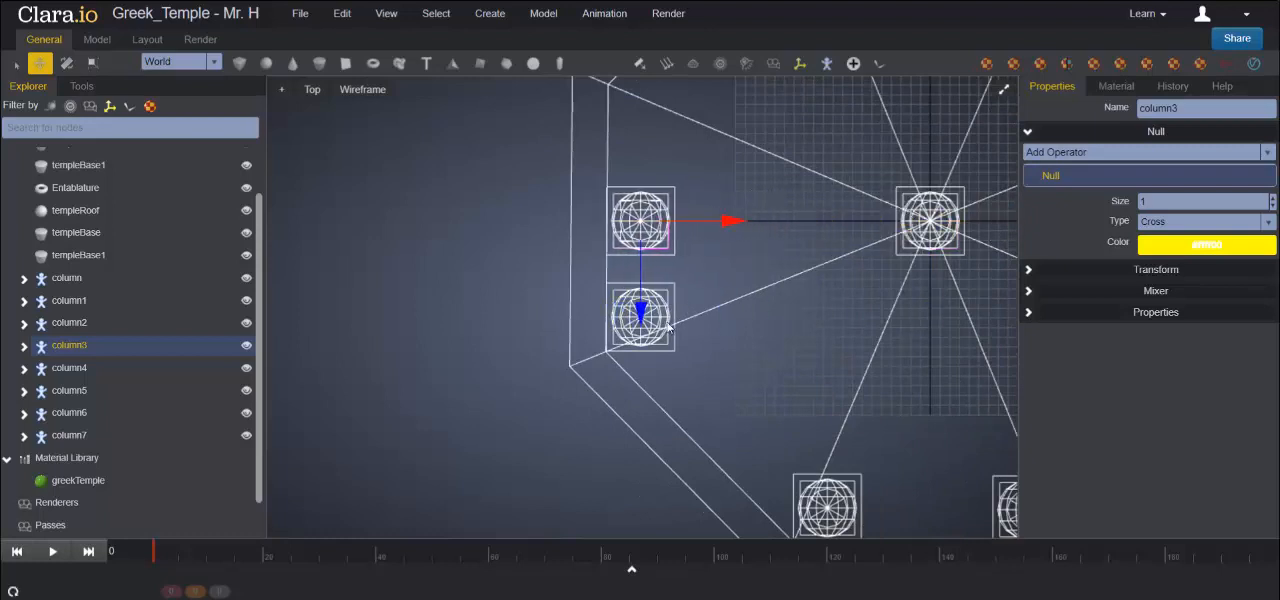
{"action": "left_click_drag", "start_coordinate": [641, 312], "coordinate": [650, 233]}
{"action": "key", "text": "f"}
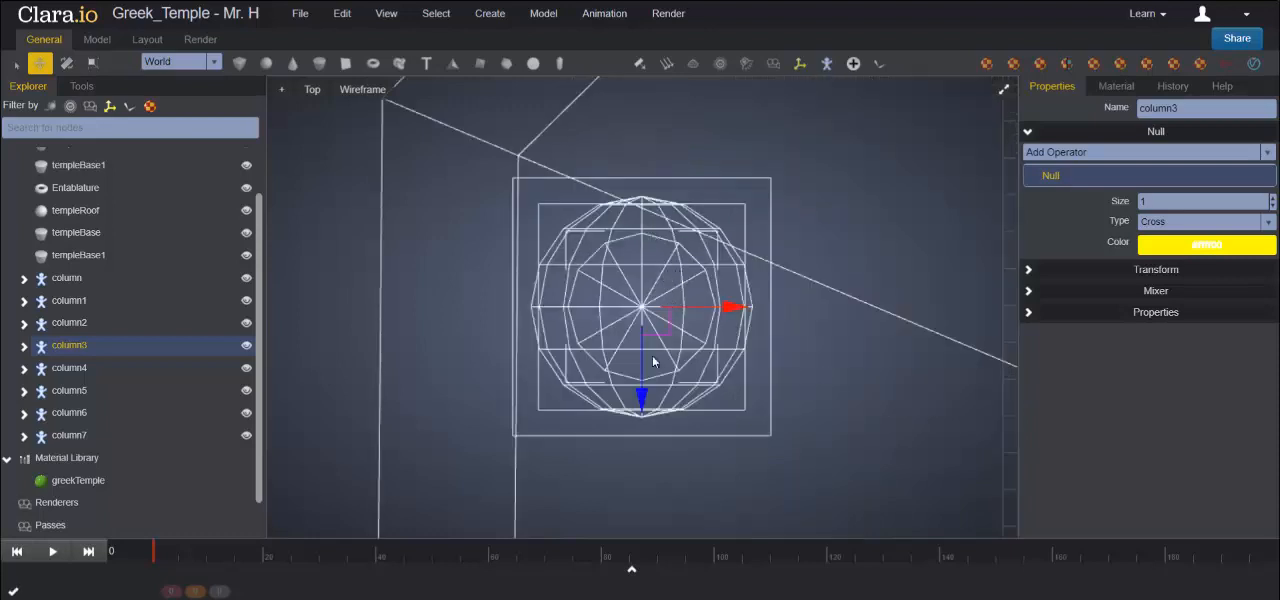
{"action": "left_click_drag", "start_coordinate": [641, 395], "coordinate": [641, 373]}
{"action": "left_click_drag", "start_coordinate": [730, 286], "coordinate": [737, 286]}
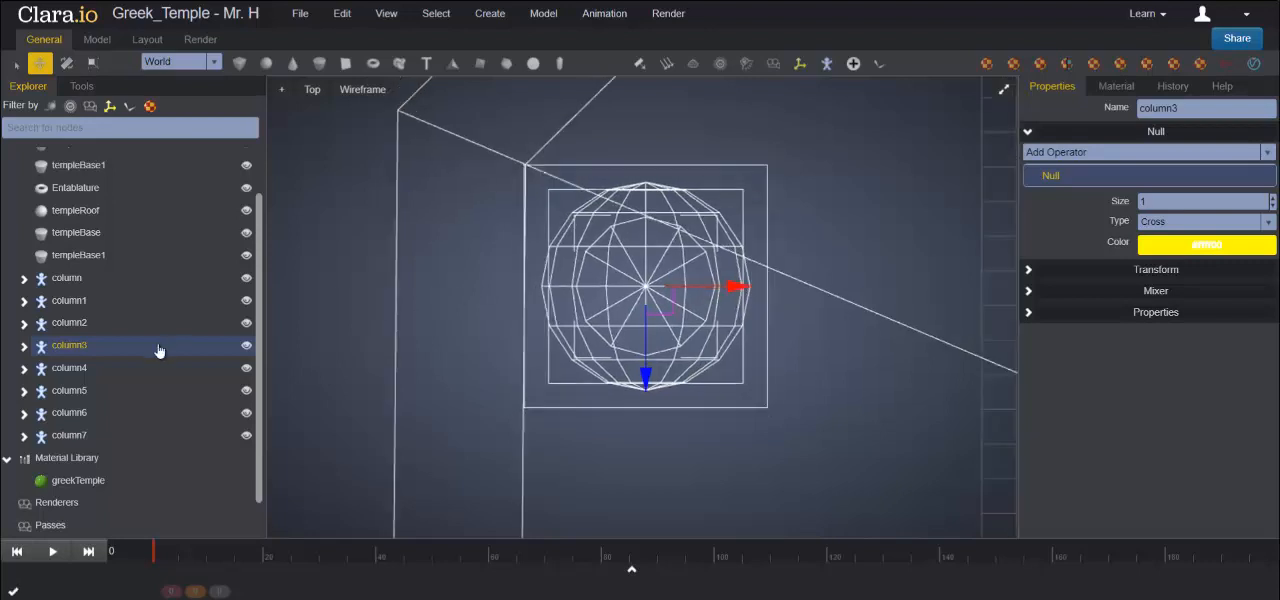
- Move column4 from the centre to the rear edge and fit its pedestal into the rear-left corner of the upper step
{"action": "left_click", "coordinate": [86, 367]}
{"action": "scroll", "coordinate": [810, 278], "scroll_direction": "down", "scroll_amount": 5}
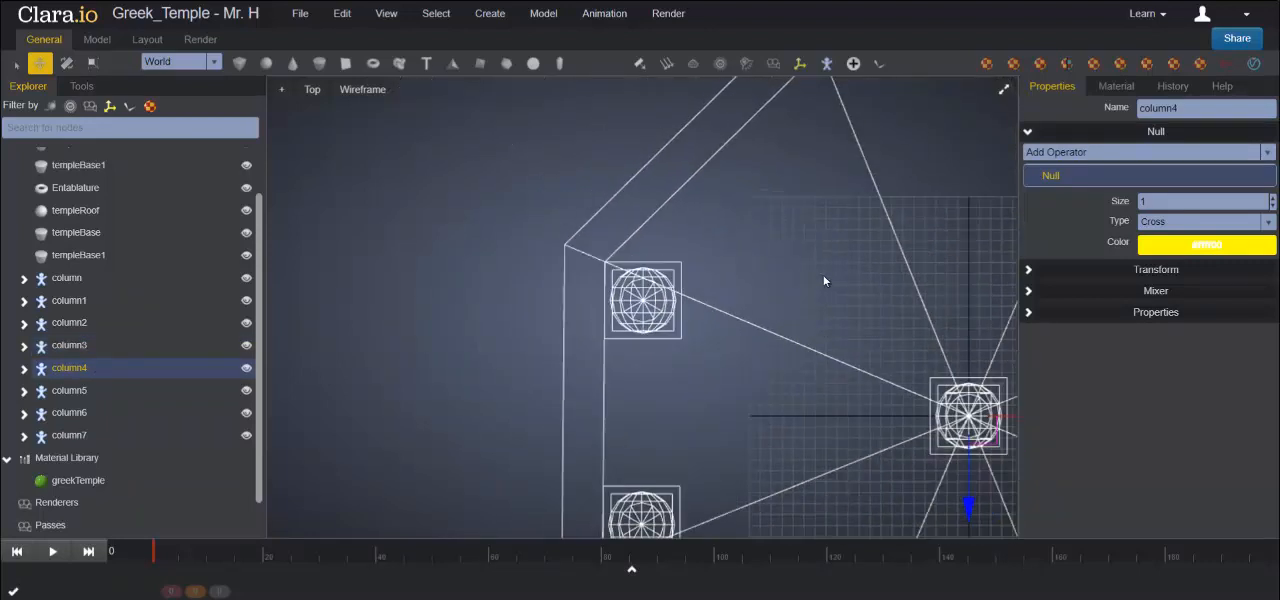
{"action": "middle_click_drag", "start_coordinate": [852, 272], "coordinate": [566, 243]}
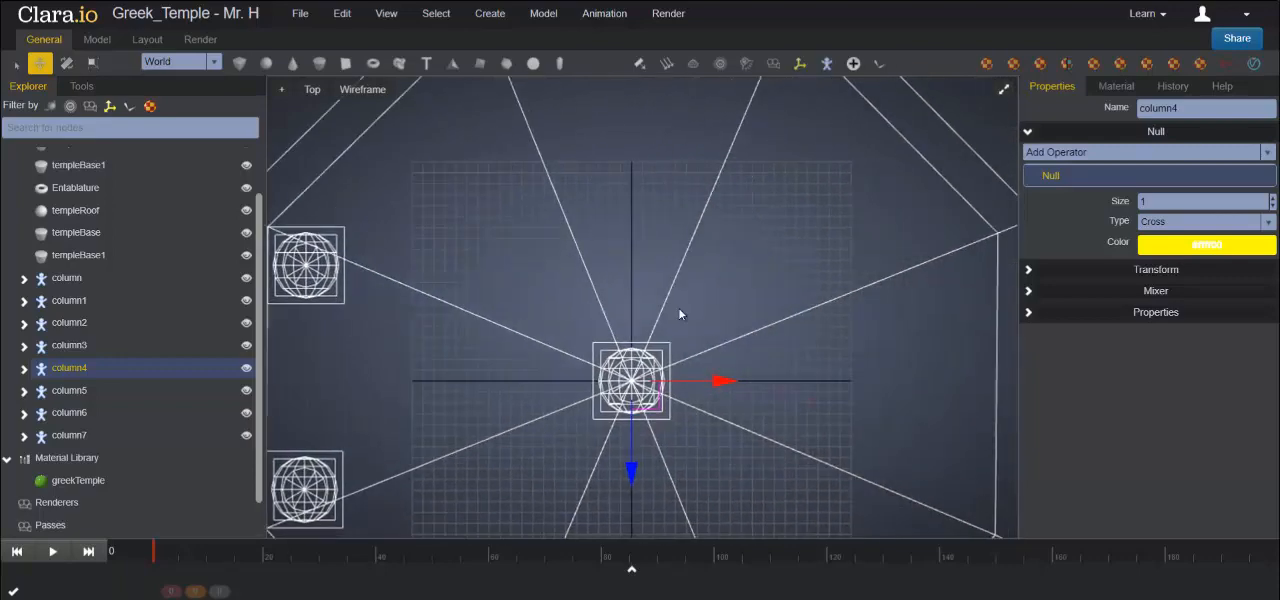
{"action": "scroll", "coordinate": [678, 309], "scroll_direction": "down", "scroll_amount": 1}
{"action": "left_click_drag", "start_coordinate": [633, 448], "coordinate": [632, 176]}
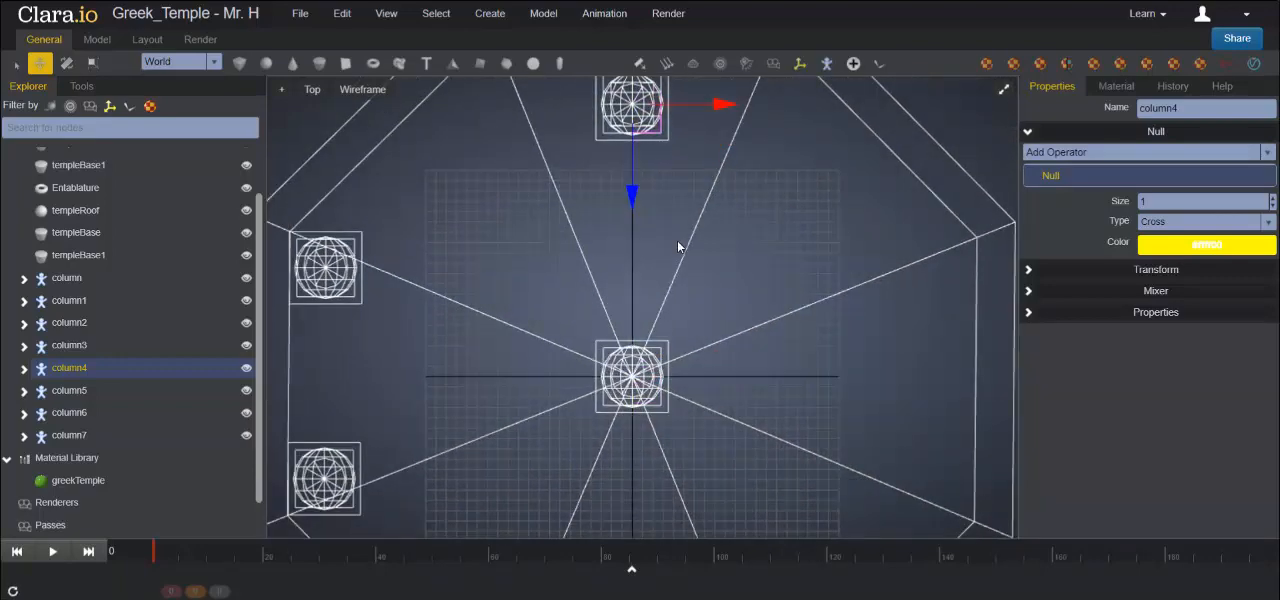
{"action": "key", "text": "f"}
{"action": "scroll", "coordinate": [662, 308], "scroll_direction": "down", "scroll_amount": 3}
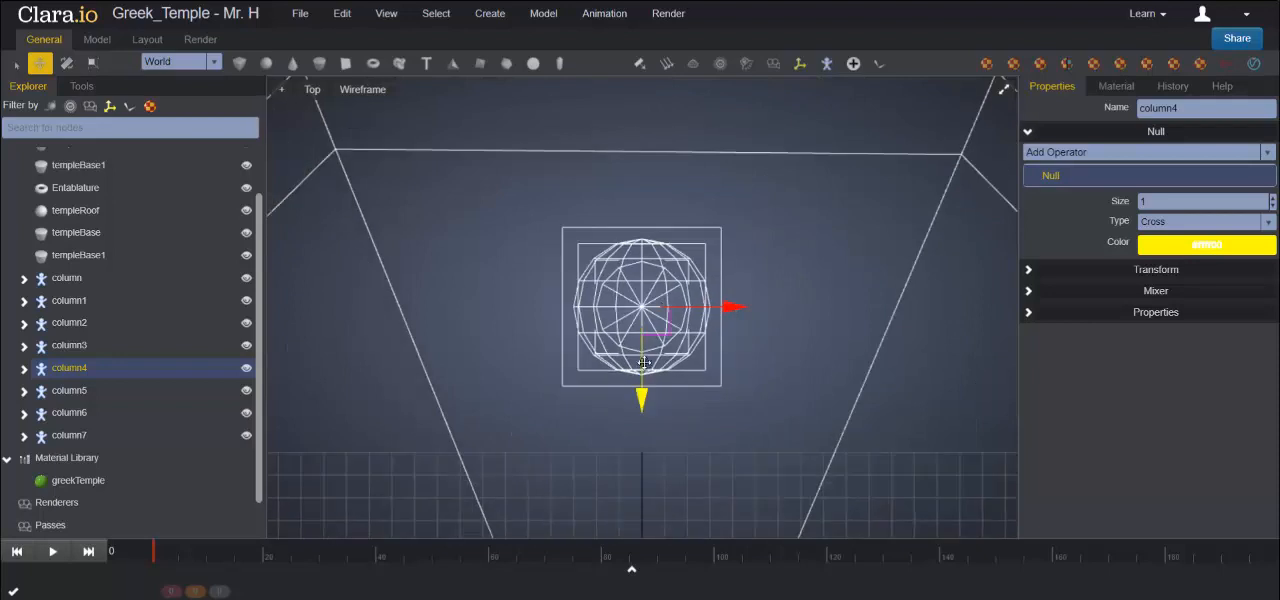
{"action": "left_click_drag", "start_coordinate": [640, 385], "coordinate": [641, 334]}
{"action": "left_click_drag", "start_coordinate": [735, 232], "coordinate": [548, 231]}
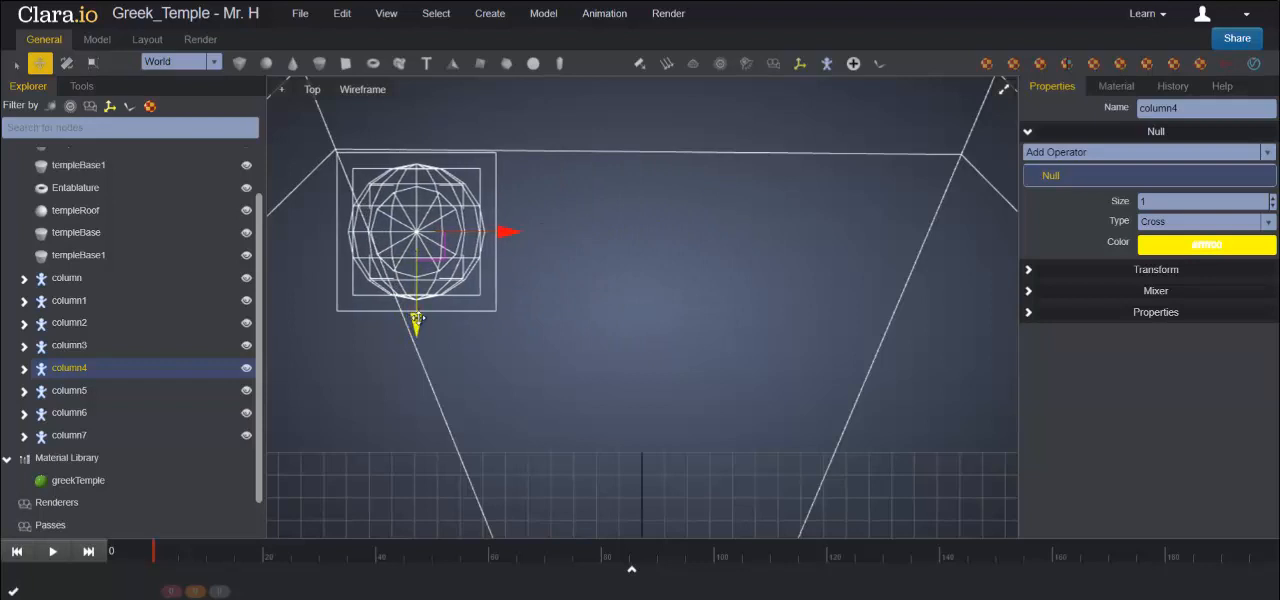
{"action": "left_click_drag", "start_coordinate": [418, 318], "coordinate": [418, 315]}
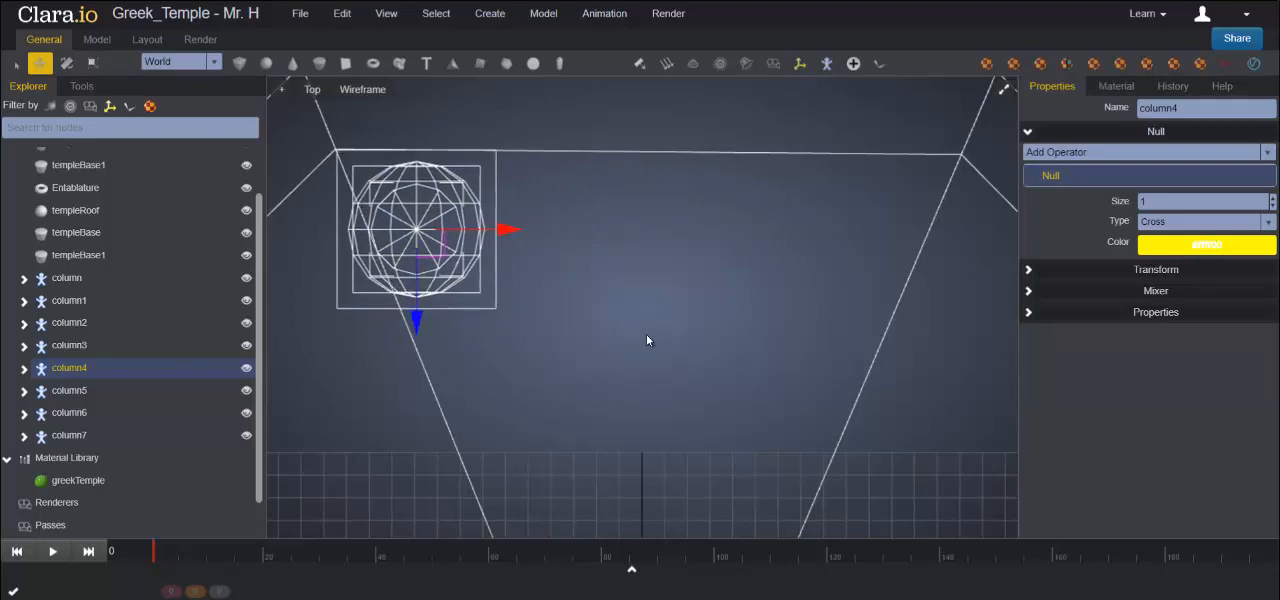
- Move column5 to the rear edge of the upper step and fit its pedestal into the rear-right corner
{"action": "left_click", "coordinate": [83, 392]}
{"action": "scroll", "coordinate": [627, 315], "scroll_direction": "down", "scroll_amount": 5}
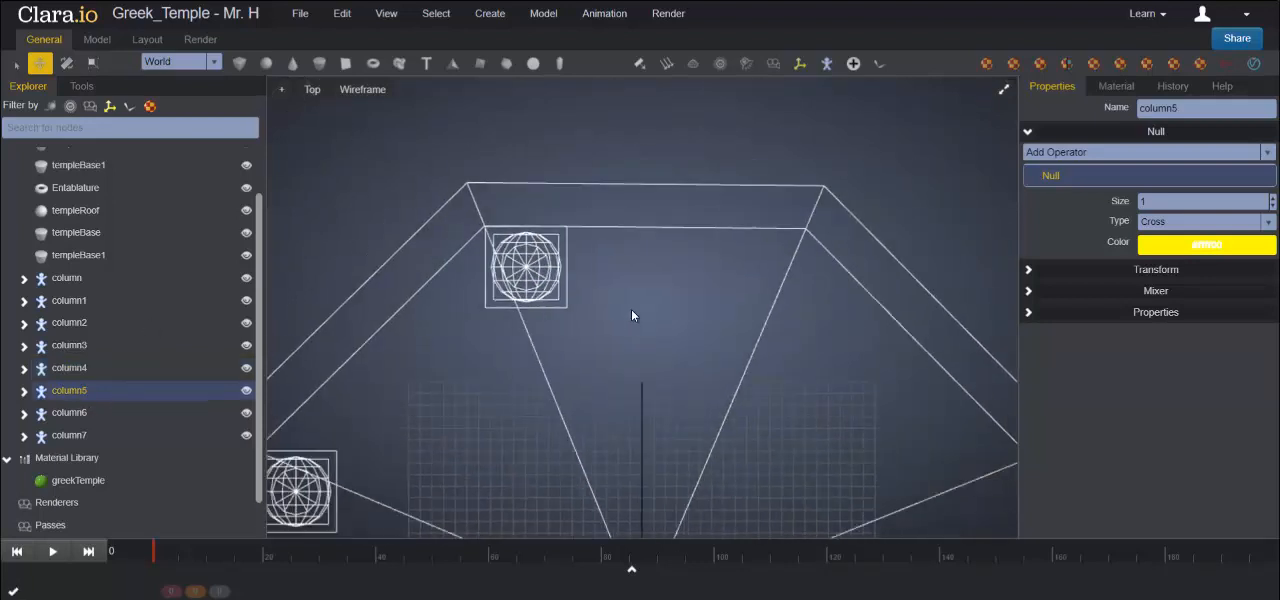
{"action": "middle_click_drag", "start_coordinate": [688, 402], "coordinate": [659, 304]}
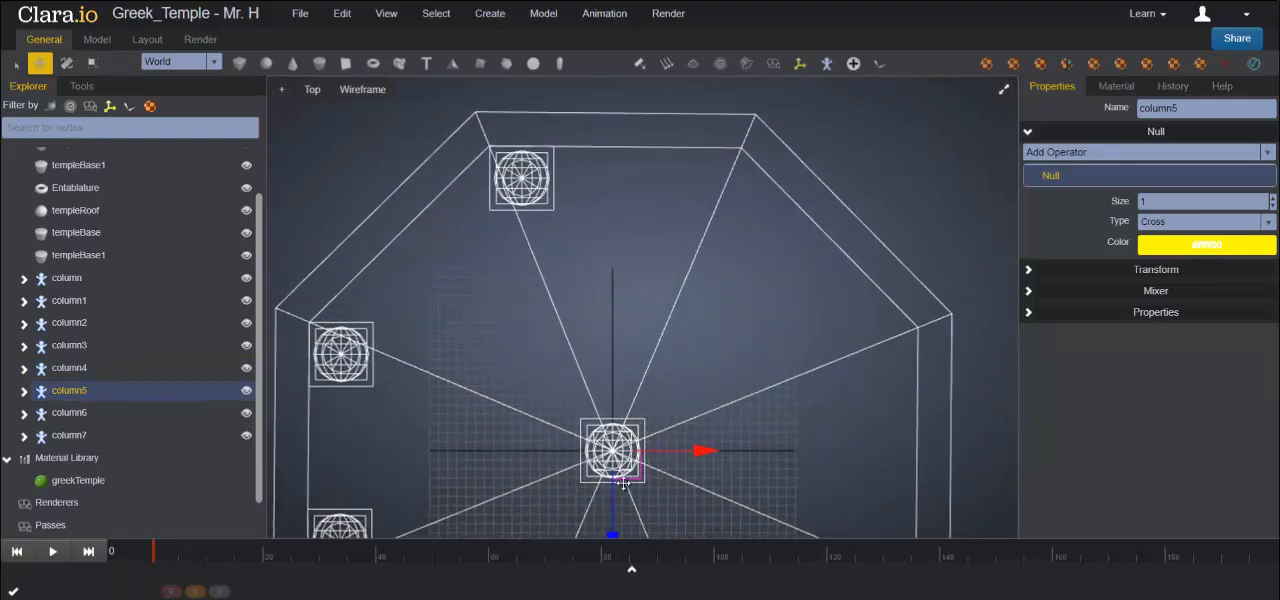
{"action": "left_click_drag", "start_coordinate": [613, 512], "coordinate": [610, 284]}
{"action": "left_click_drag", "start_coordinate": [702, 180], "coordinate": [773, 172]}
{"action": "key", "text": "f"}
{"action": "left_click_drag", "start_coordinate": [641, 398], "coordinate": [641, 390]}
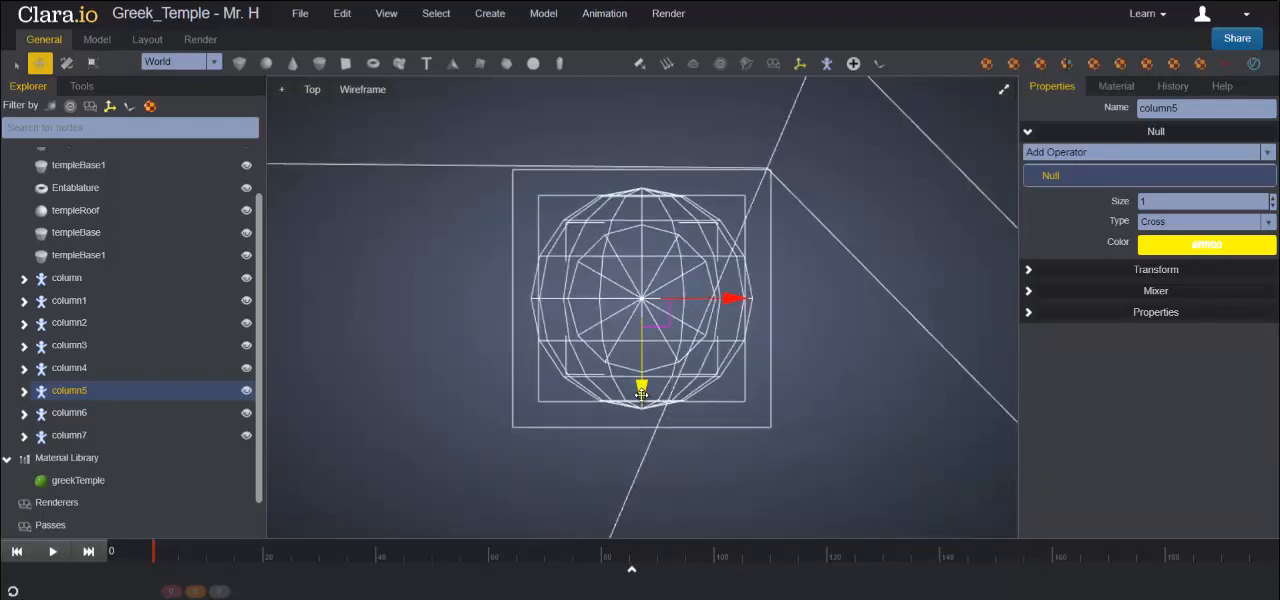
{"action": "left_click_drag", "start_coordinate": [731, 302], "coordinate": [727, 301]}
- Move column6 to the right edge of the upper step and fit its pedestal into that edge's rear corner
{"action": "left_click", "coordinate": [101, 415]}
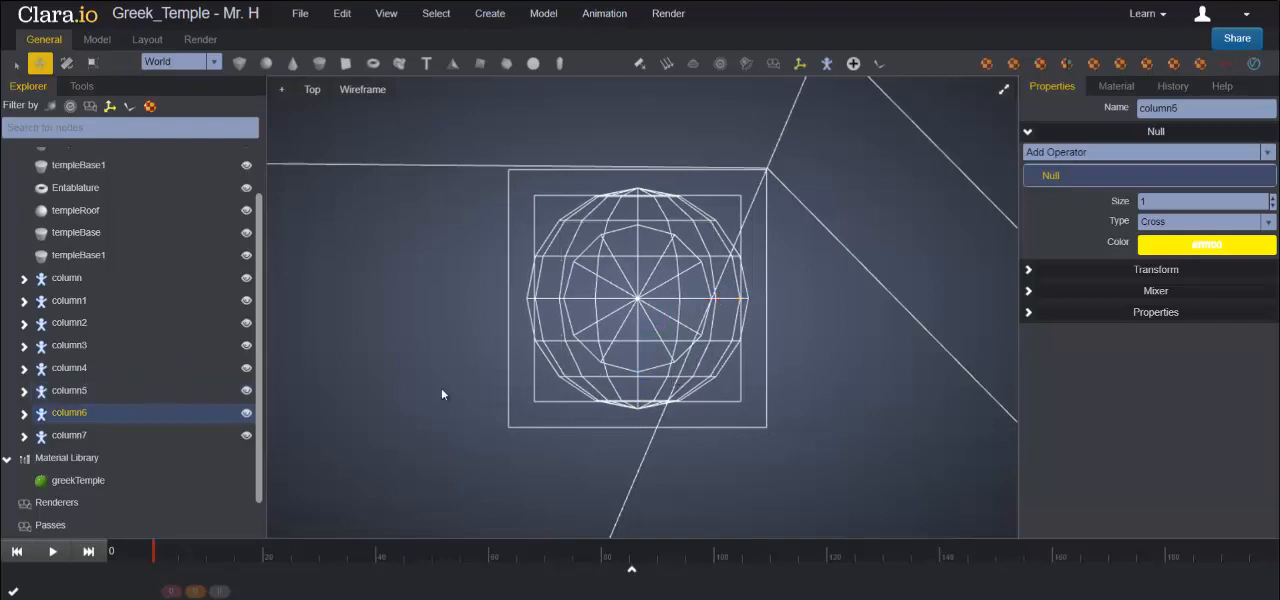
{"action": "key", "text": "f"}
{"action": "scroll", "coordinate": [443, 396], "scroll_direction": "down", "scroll_amount": 2}
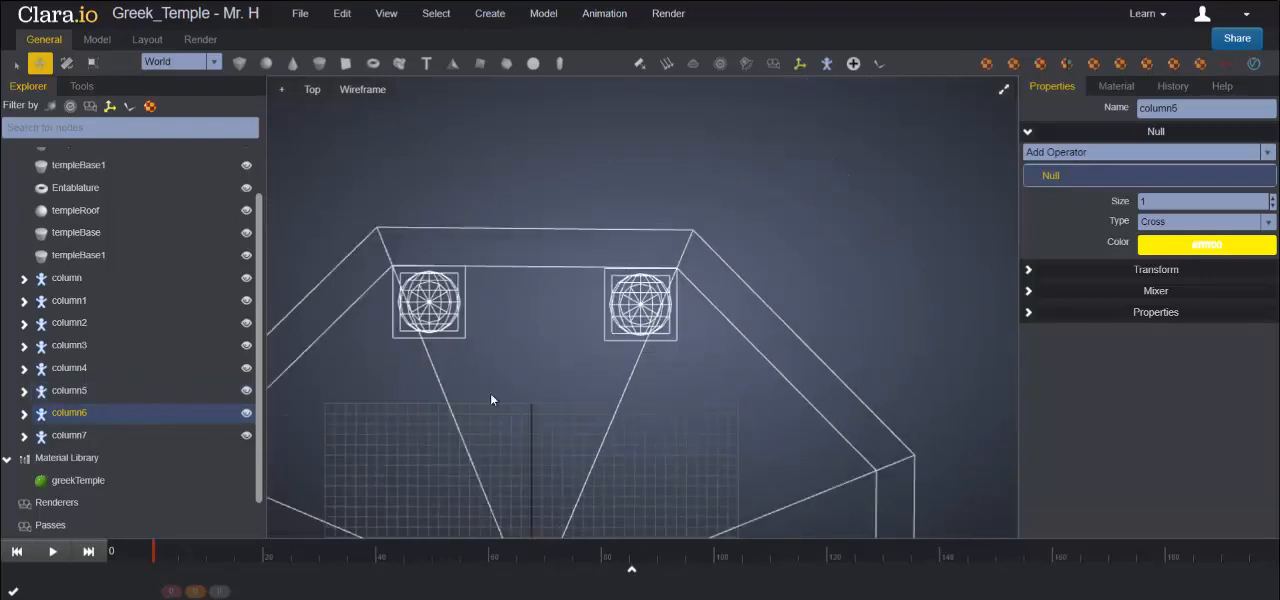
{"action": "middle_click_drag", "start_coordinate": [594, 414], "coordinate": [572, 323]}
{"action": "left_click_drag", "start_coordinate": [603, 432], "coordinate": [847, 443]}
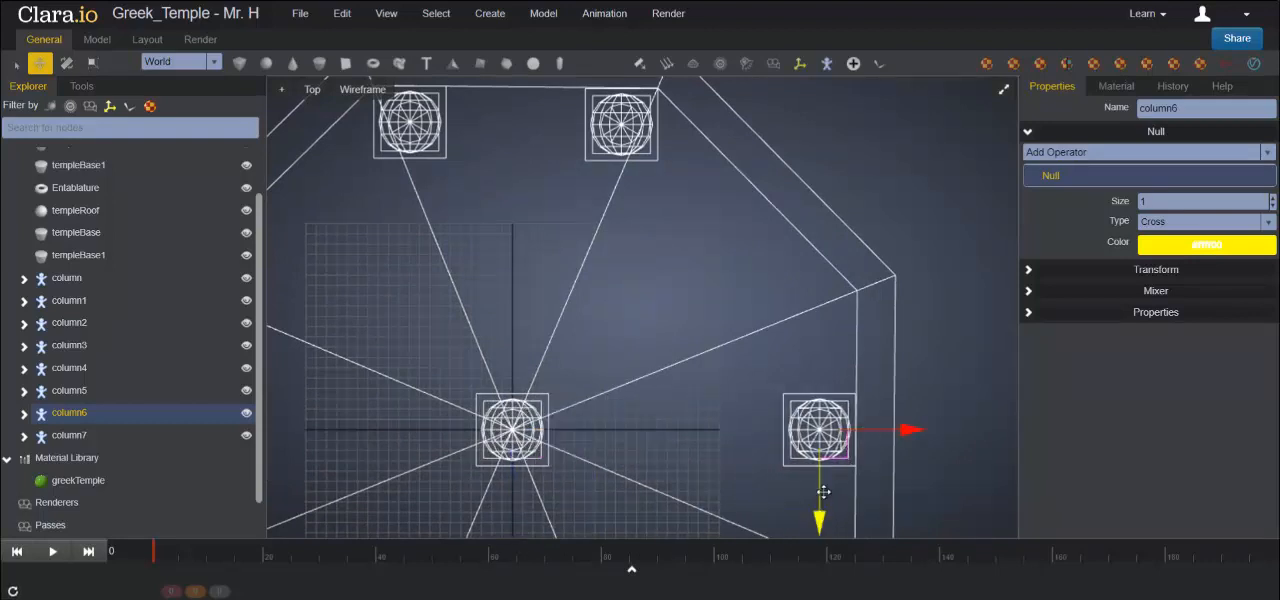
{"action": "left_click_drag", "start_coordinate": [821, 515], "coordinate": [832, 424]}
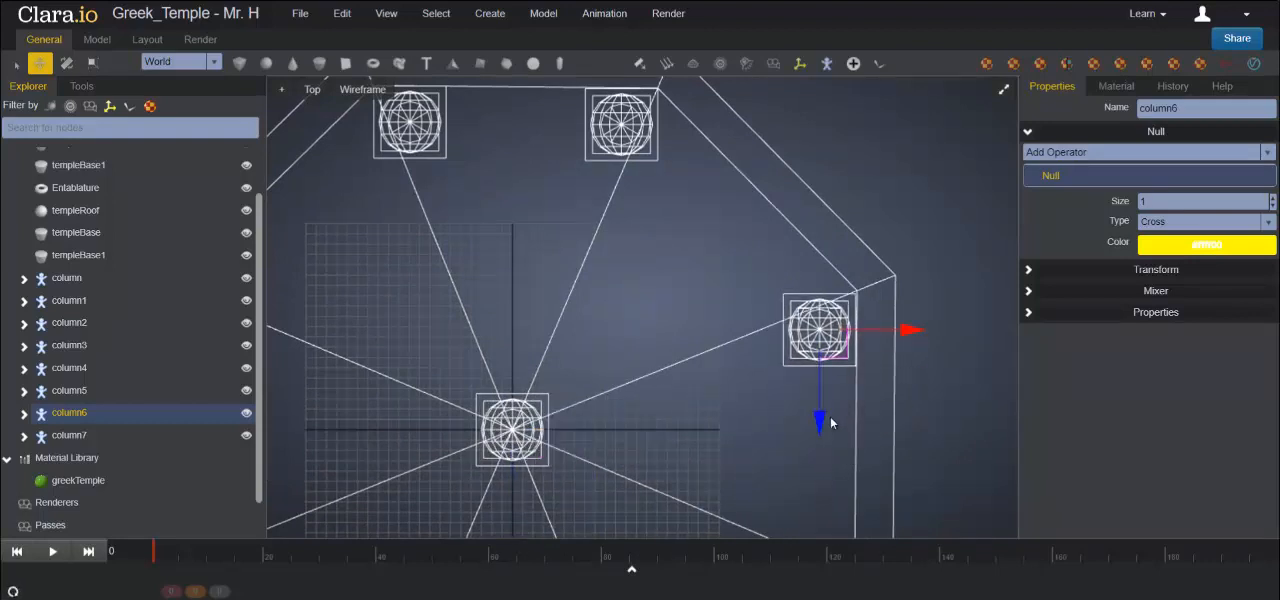
{"action": "key", "text": "f"}
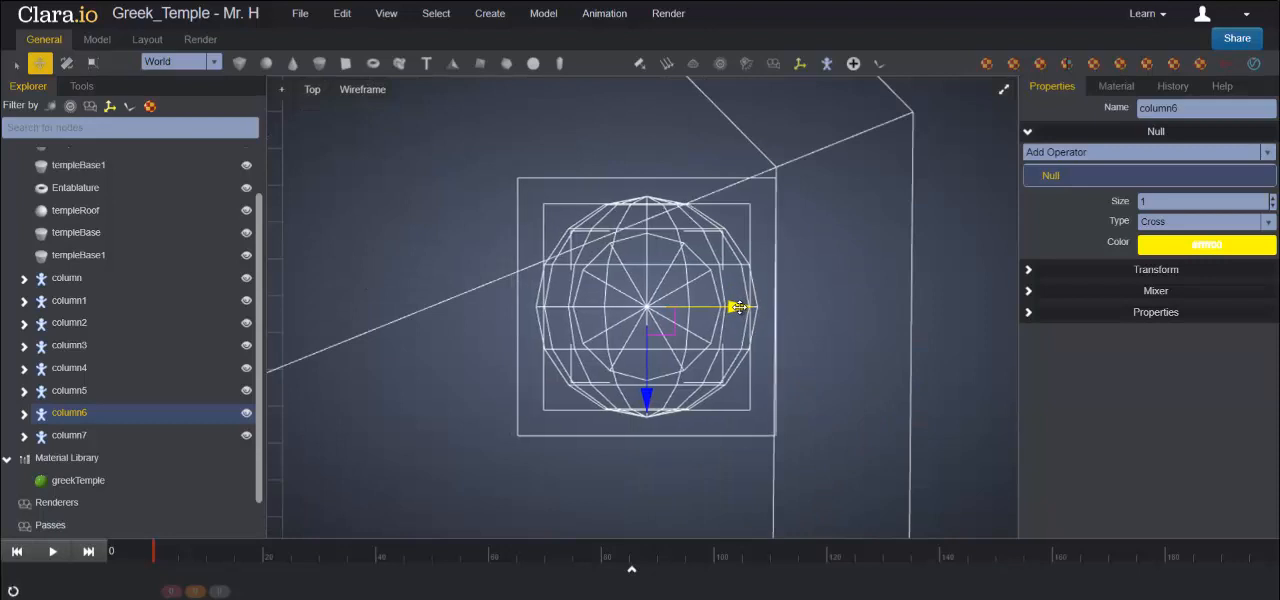
{"action": "left_click_drag", "start_coordinate": [646, 399], "coordinate": [647, 390]}
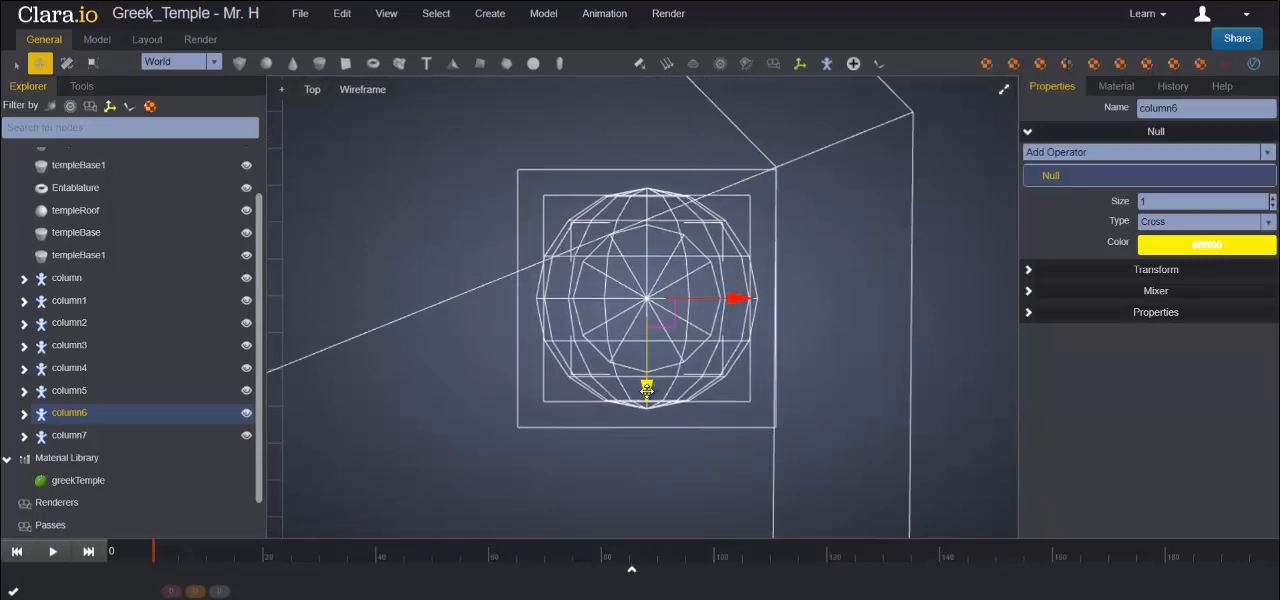
- Move column7 to the right edge of the upper step and fit its pedestal into that edge's front corner
{"action": "left_click", "coordinate": [85, 437]}
{"action": "key", "text": "f"}
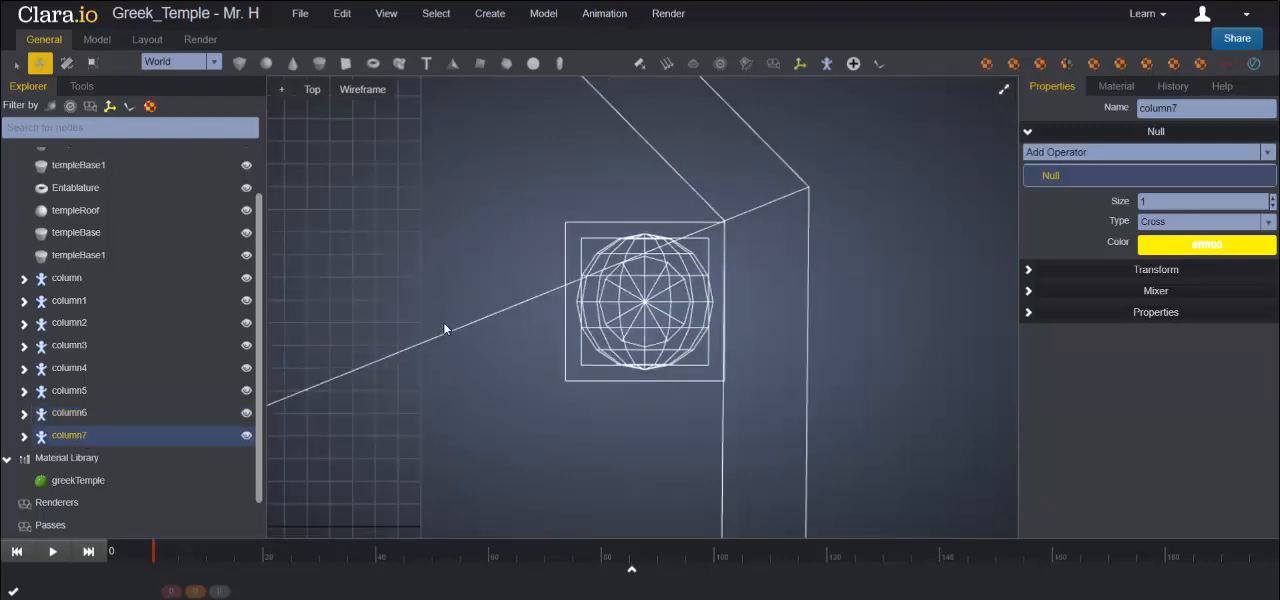
{"action": "left_click_drag", "start_coordinate": [385, 419], "coordinate": [731, 419]}
{"action": "key", "text": "f"}
{"action": "scroll", "coordinate": [641, 397], "scroll_direction": "down", "scroll_amount": 3}
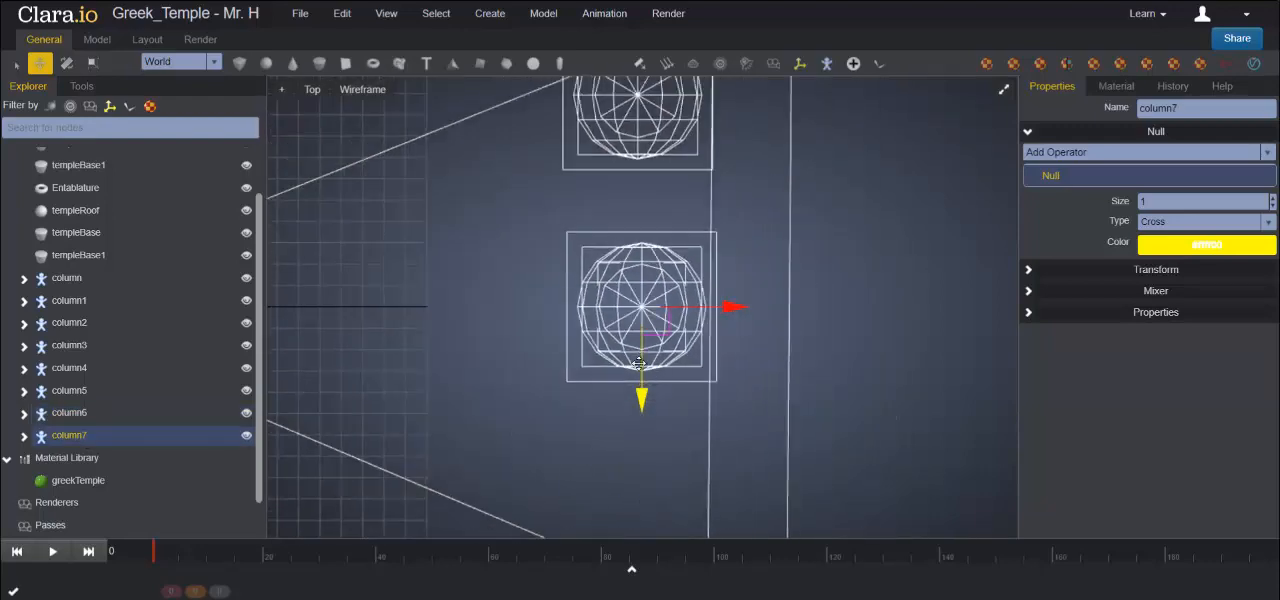
{"action": "middle_click_drag", "start_coordinate": [743, 412], "coordinate": [686, 277]}
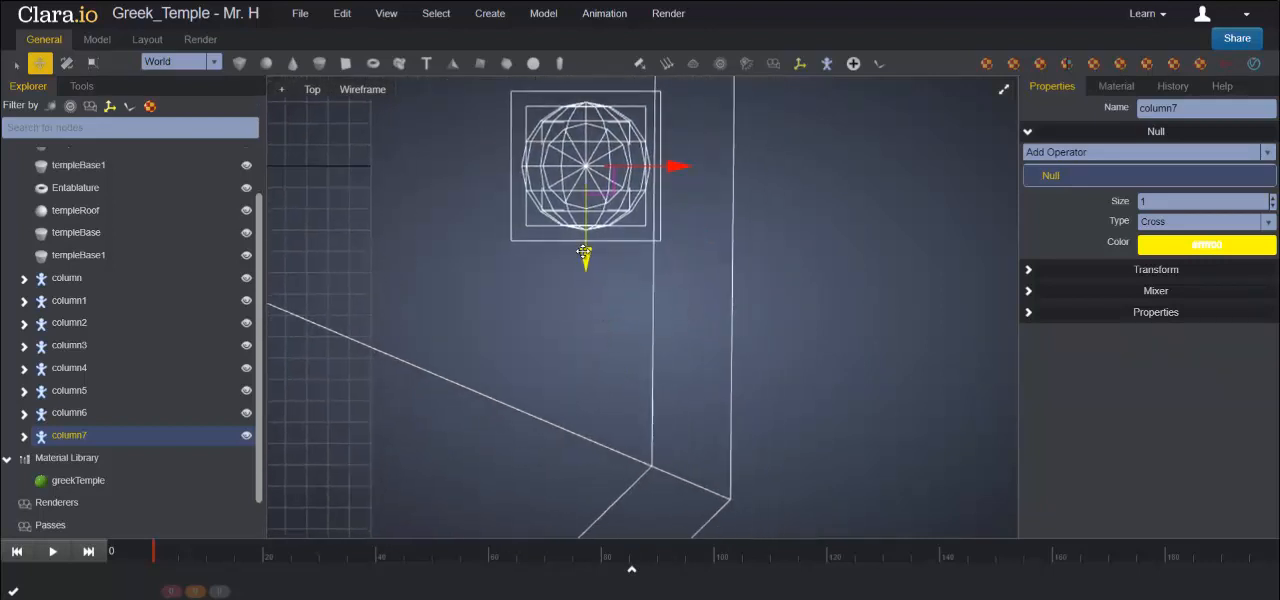
{"action": "left_click_drag", "start_coordinate": [572, 225], "coordinate": [571, 444]}
{"action": "left_click_drag", "start_coordinate": [673, 389], "coordinate": [665, 390]}
- Switch from the Top view to a maximised Perspective view and turn on Show Edges for the temple
{"action": "scroll", "coordinate": [646, 240], "scroll_direction": "down", "scroll_amount": 5}
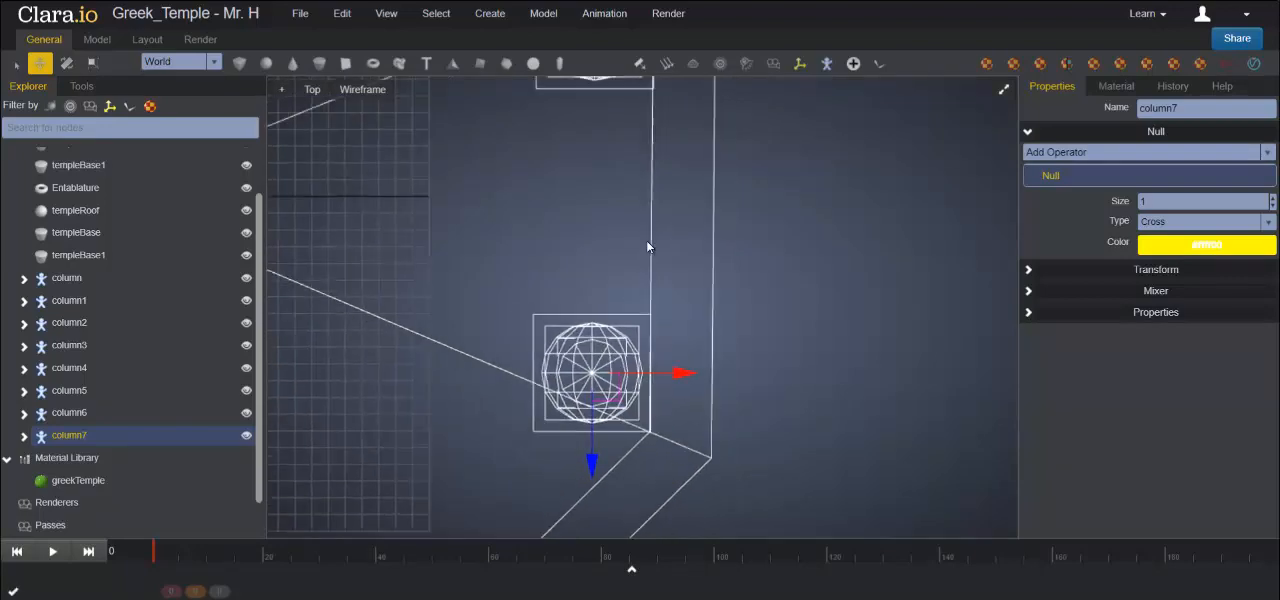
{"action": "scroll", "coordinate": [703, 258], "scroll_direction": "down", "scroll_amount": 4}
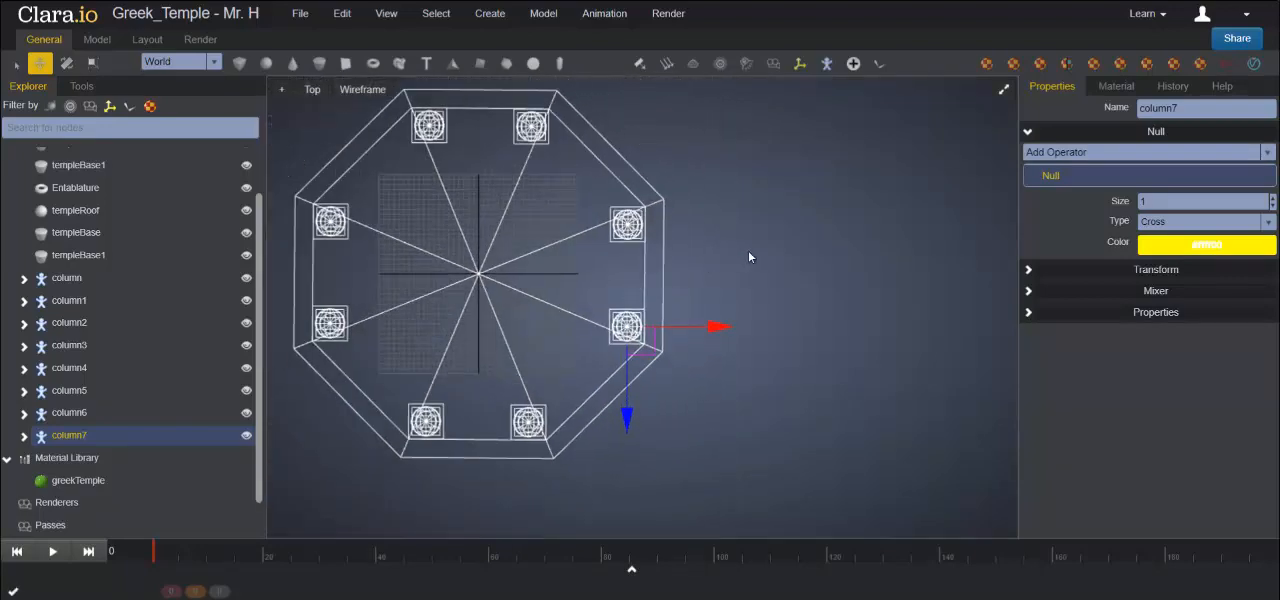
{"action": "middle_click_drag", "start_coordinate": [748, 250], "coordinate": [845, 263]}
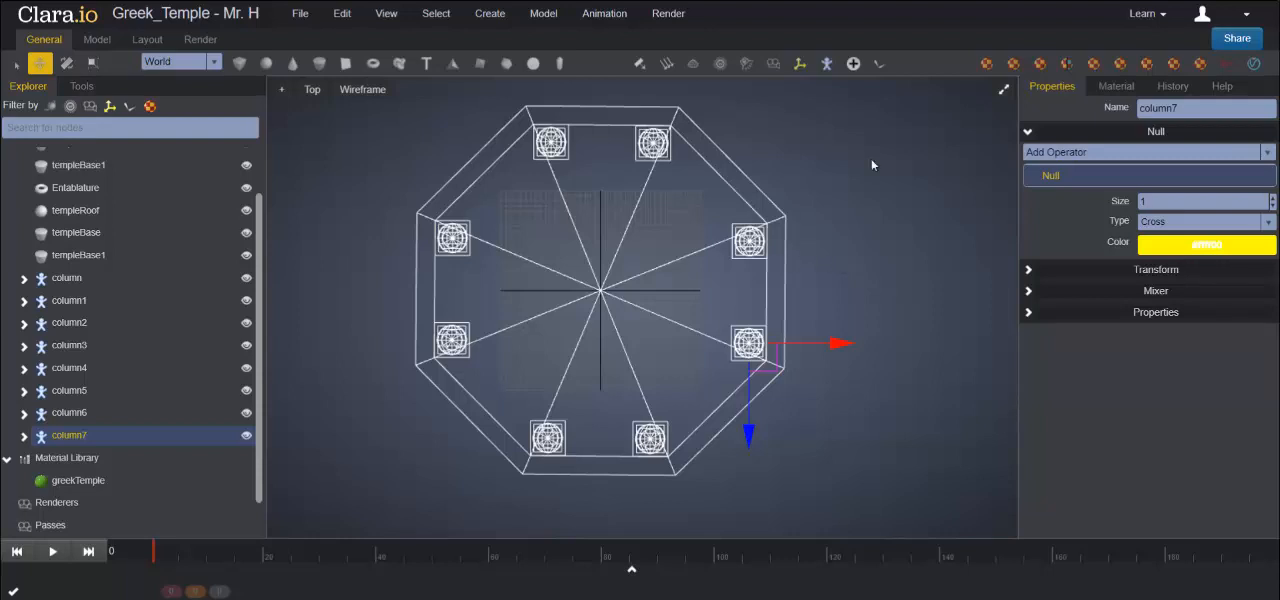
{"action": "left_click", "coordinate": [1003, 91]}
{"action": "left_click", "coordinate": [1003, 91]}
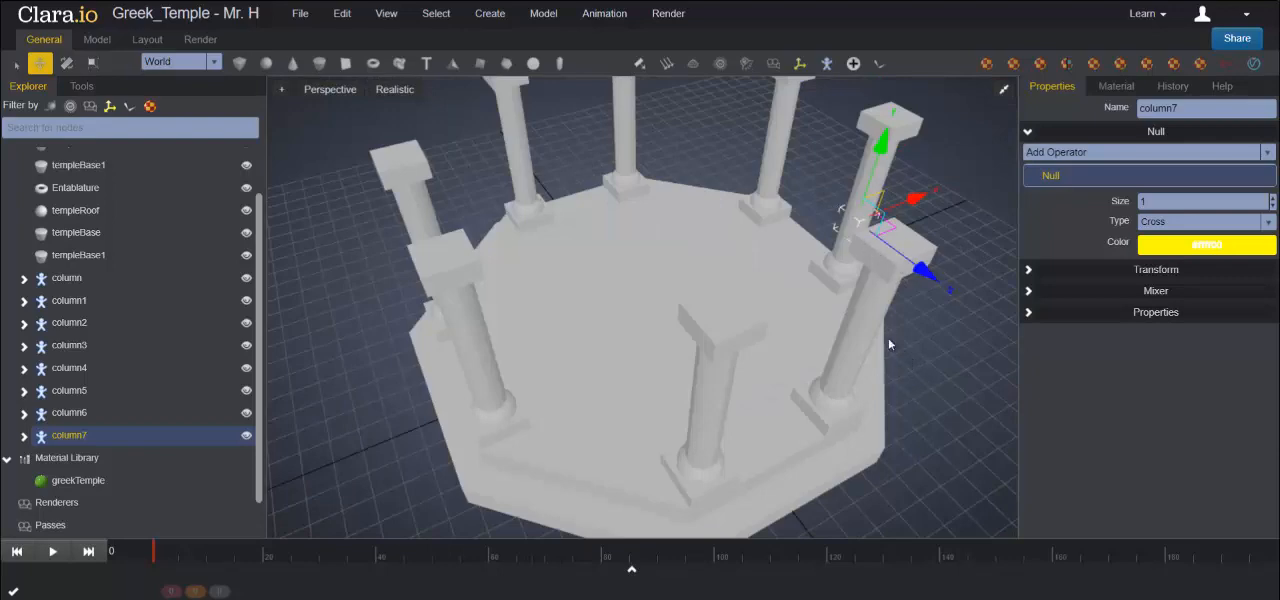
{"action": "mouse_move", "coordinate": [900, 388]}
{"action": "left_mouse_down"}
{"action": "mouse_move", "coordinate": [840, 361]}
{"action": "mouse_move", "coordinate": [794, 374]}
{"action": "mouse_move", "coordinate": [797, 400]}
{"action": "mouse_move", "coordinate": [924, 411]}
{"action": "mouse_move", "coordinate": [897, 381]}
{"action": "left_mouse_up"}
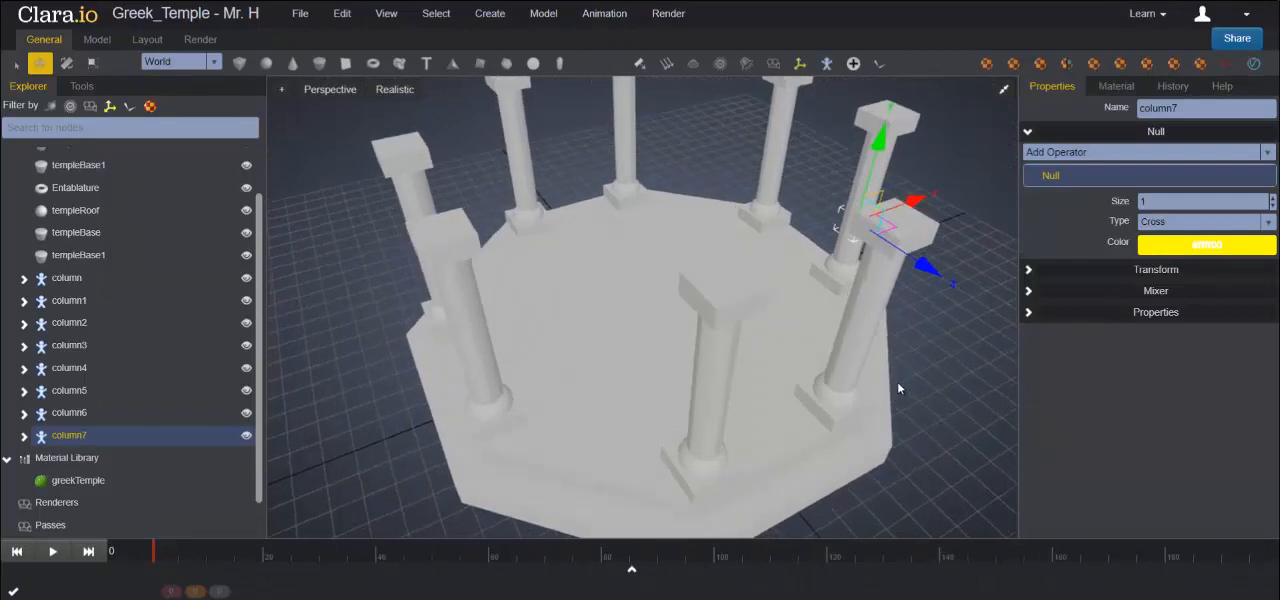
{"action": "left_click", "coordinate": [395, 90]}
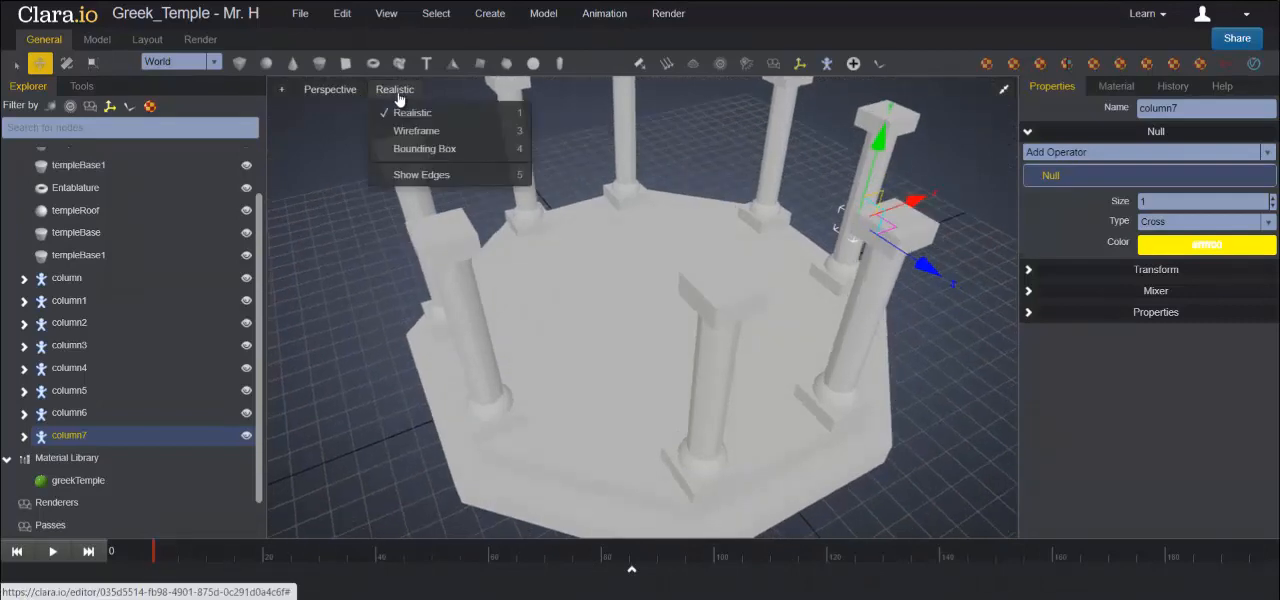
{"action": "left_click", "coordinate": [403, 178]}
{"action": "scroll", "coordinate": [353, 245], "scroll_direction": "down", "scroll_amount": 1}
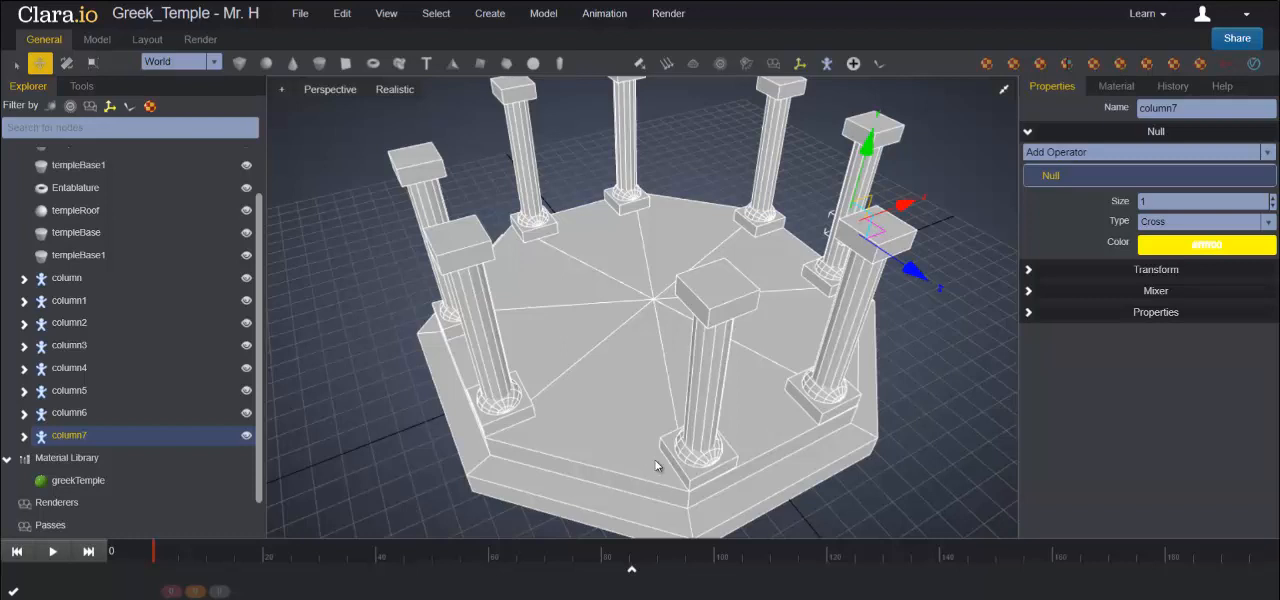
- Set the Y rotation of the original column to 90 in its transform properties
{"action": "left_click", "coordinate": [68, 413]}
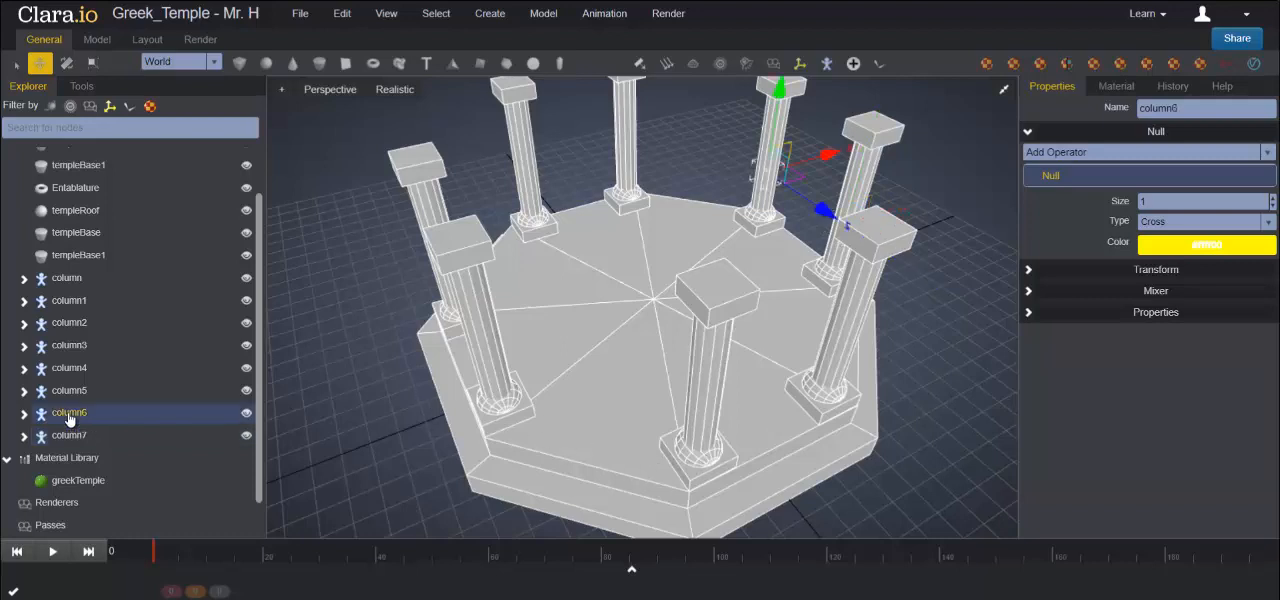
{"action": "left_click", "coordinate": [58, 281]}
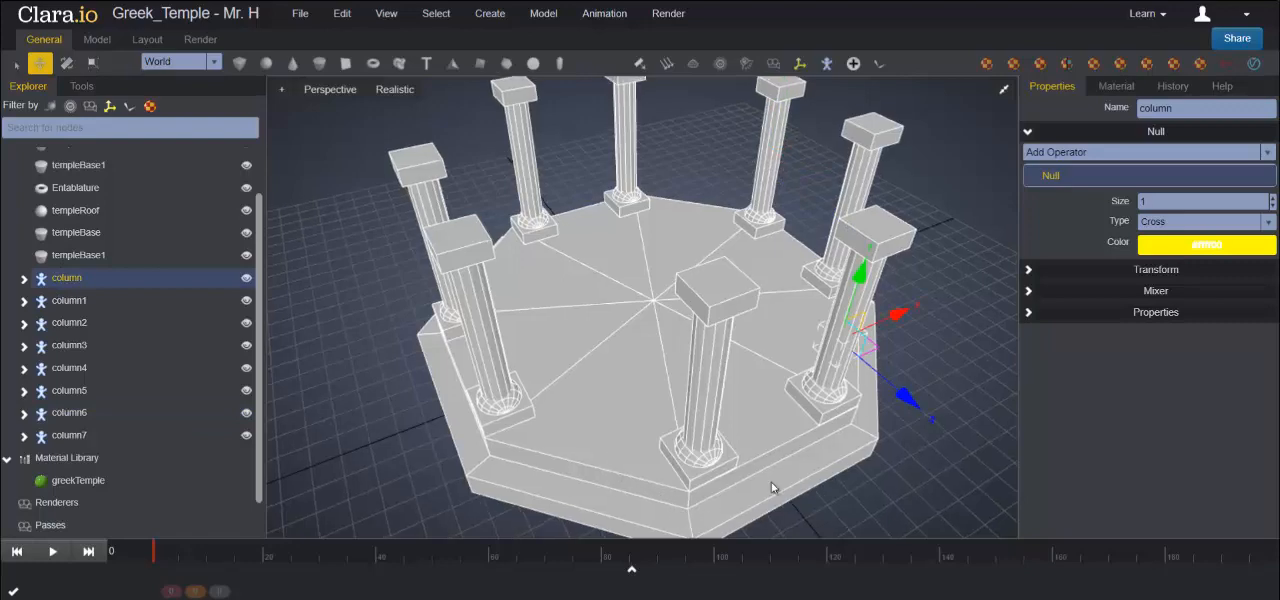
{"action": "right_click_drag", "start_coordinate": [771, 487], "coordinate": [810, 421]}
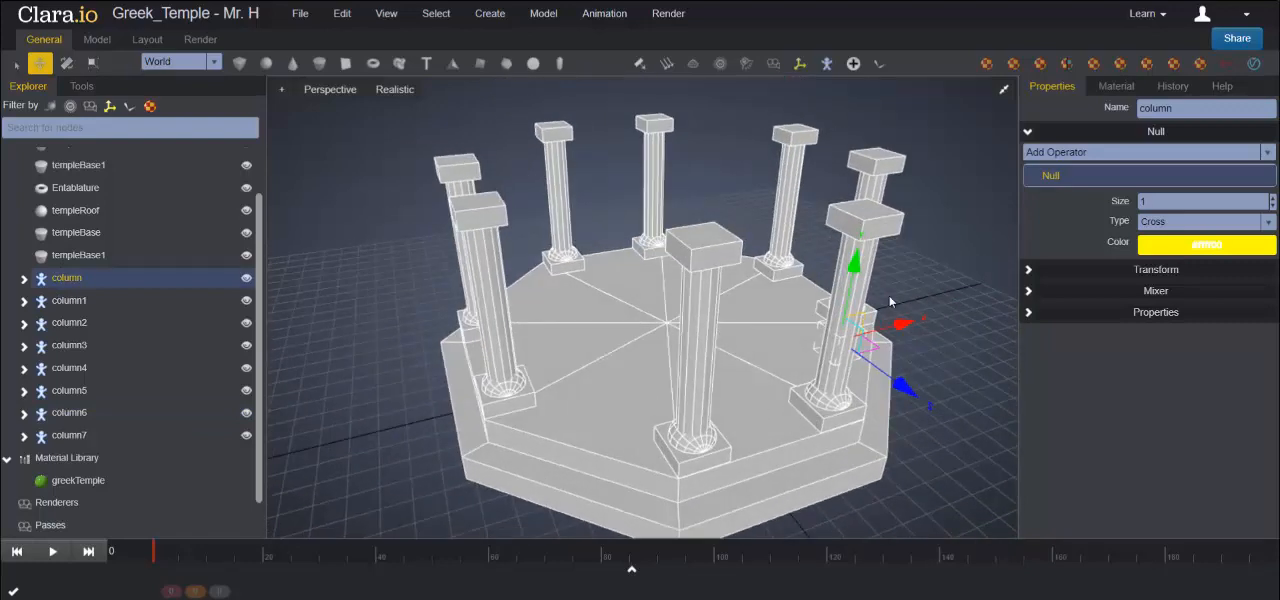
{"action": "left_click", "coordinate": [1031, 272]}
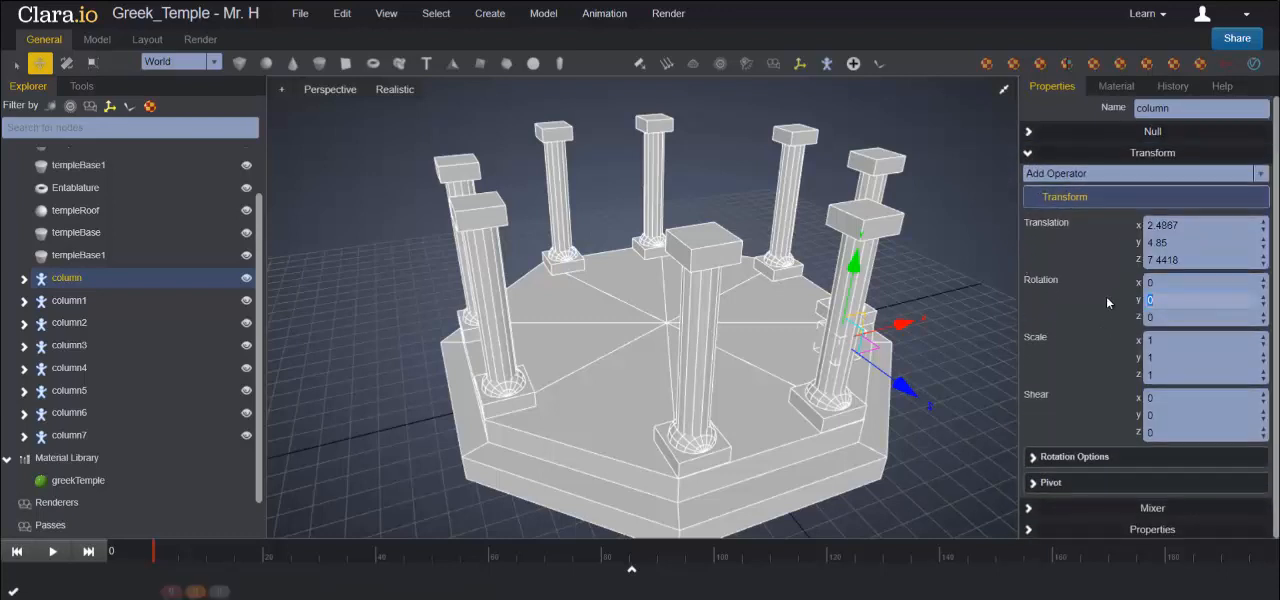
{"action": "type", "text": "90"}
{"action": "key", "text": "Return"}
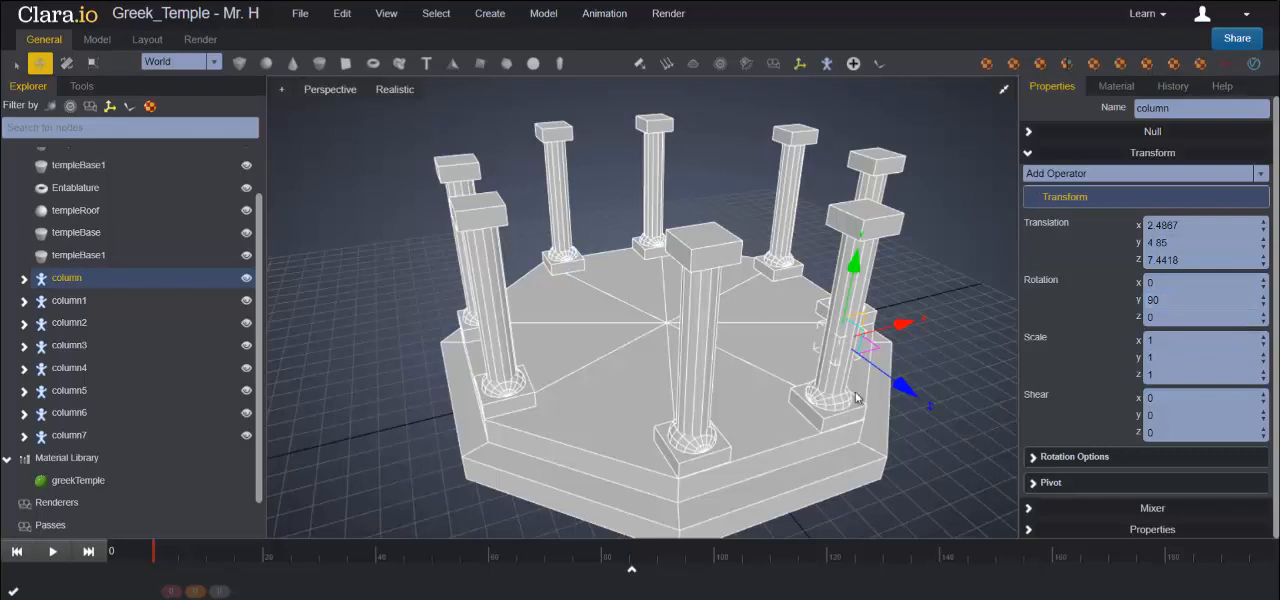
- Set the Y rotation of column1 and column4 to 90 so they match the original column's orientation
{"action": "left_click", "coordinate": [91, 301]}
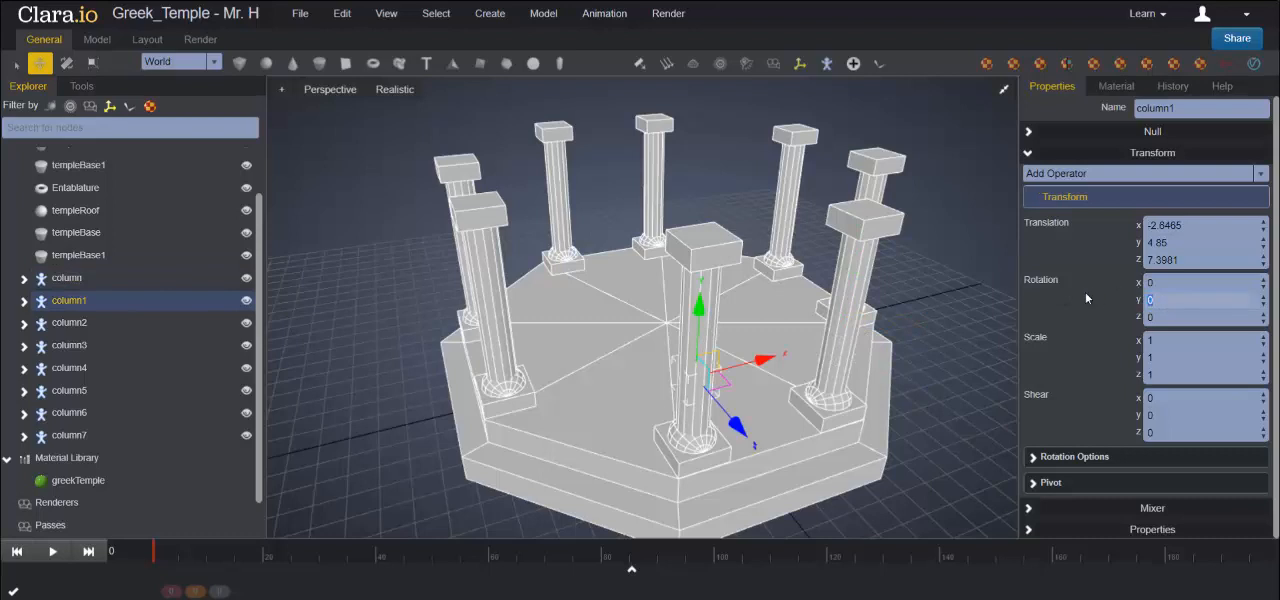
{"action": "type", "text": "90"}
{"action": "key", "text": "Return"}
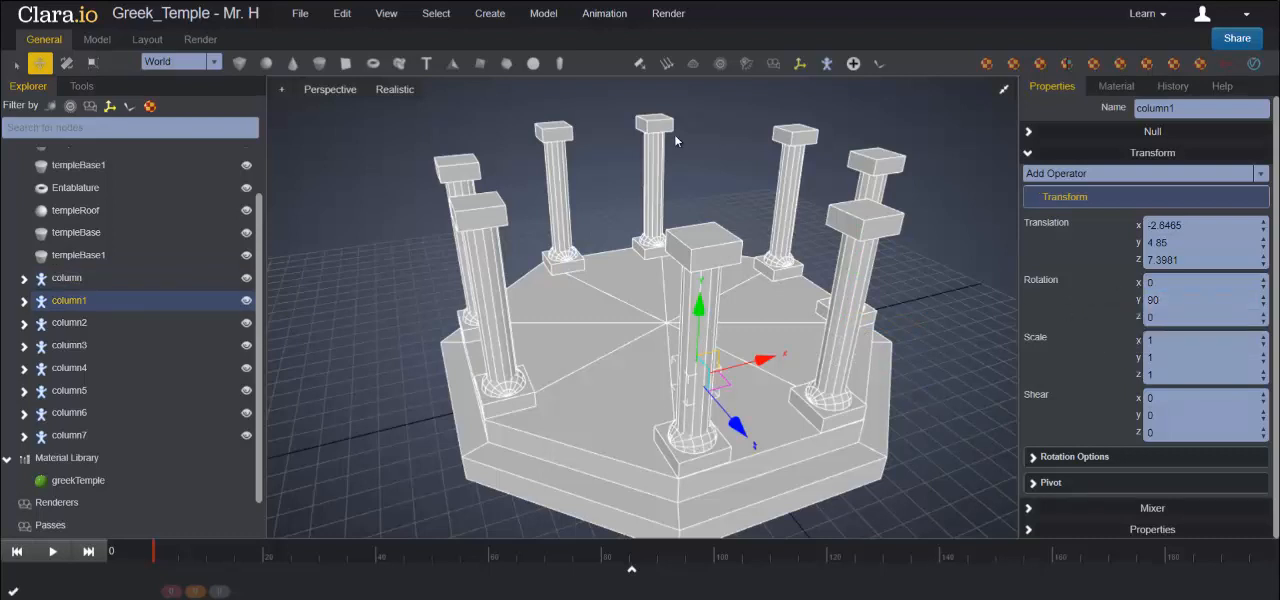
{"action": "left_click", "coordinate": [557, 207]}
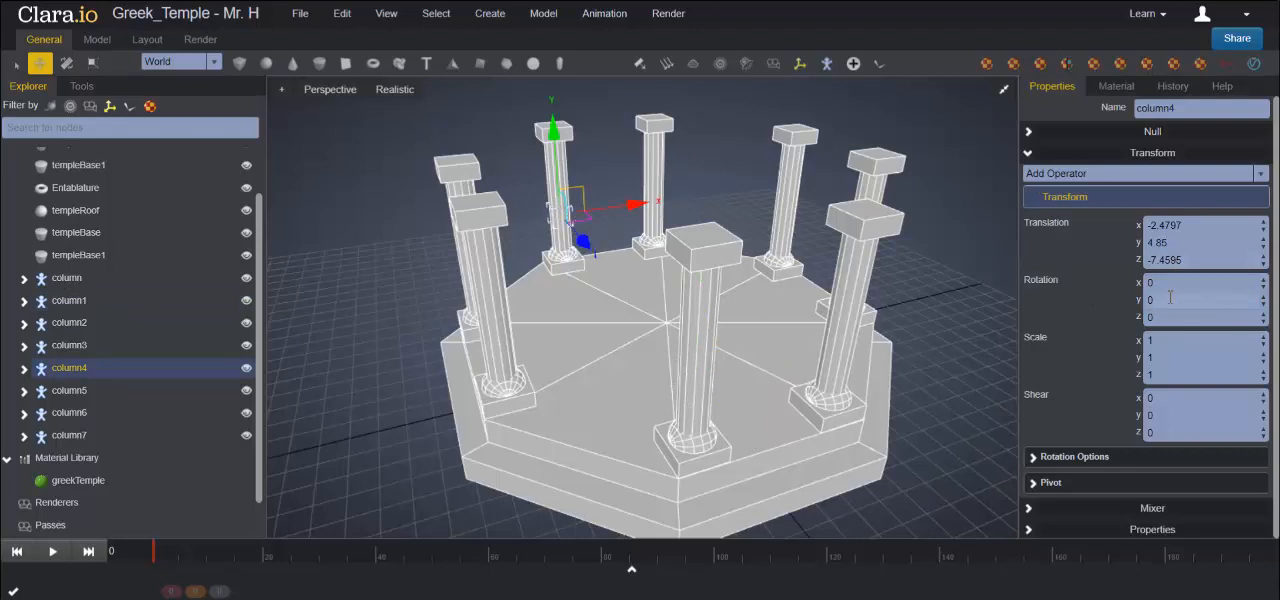
{"action": "type", "text": "90"}
{"action": "key", "text": "Return"}
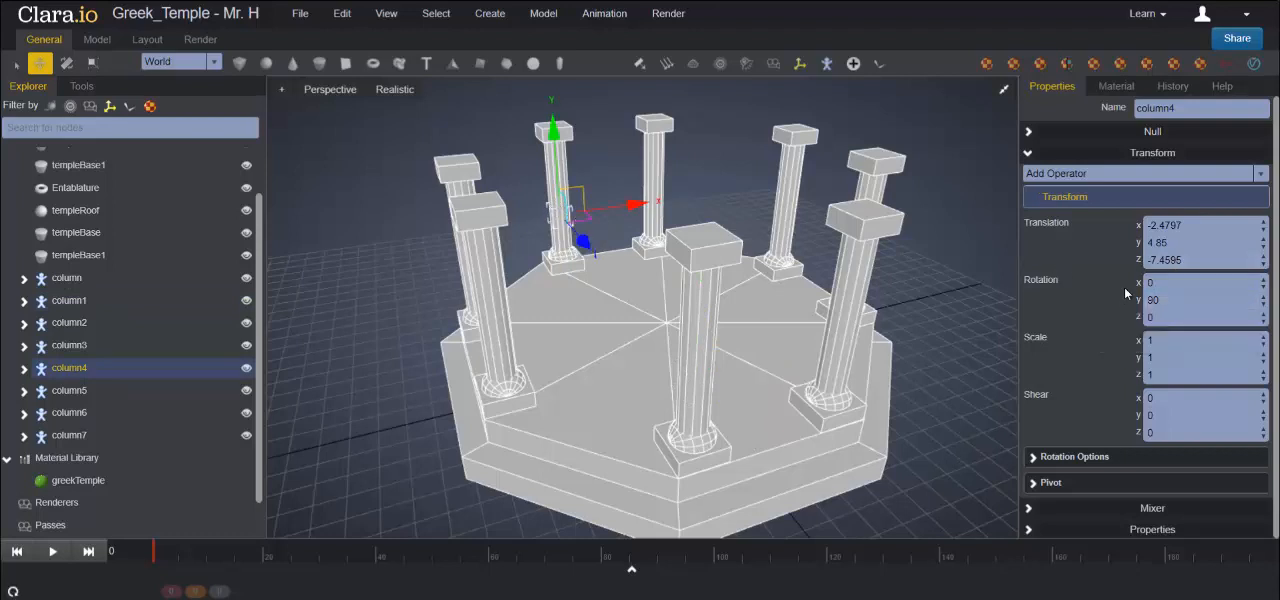
- Set the Y rotation of column5 at the rear of the temple to 90
{"action": "left_click", "coordinate": [658, 170]}
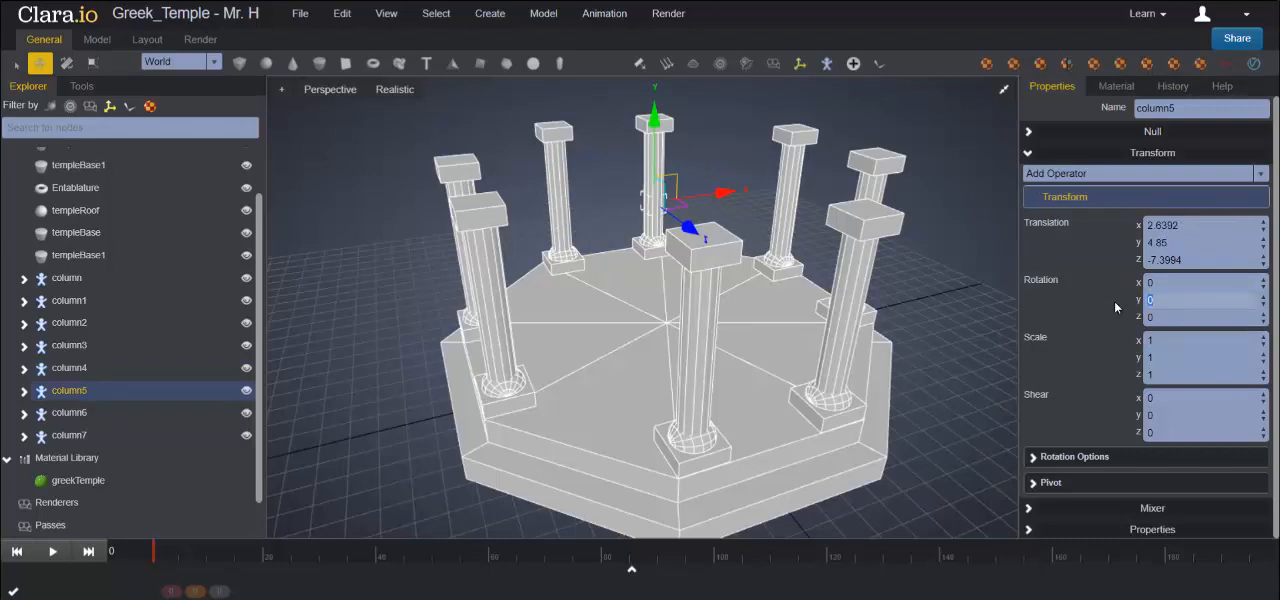
{"action": "type", "text": "90"}
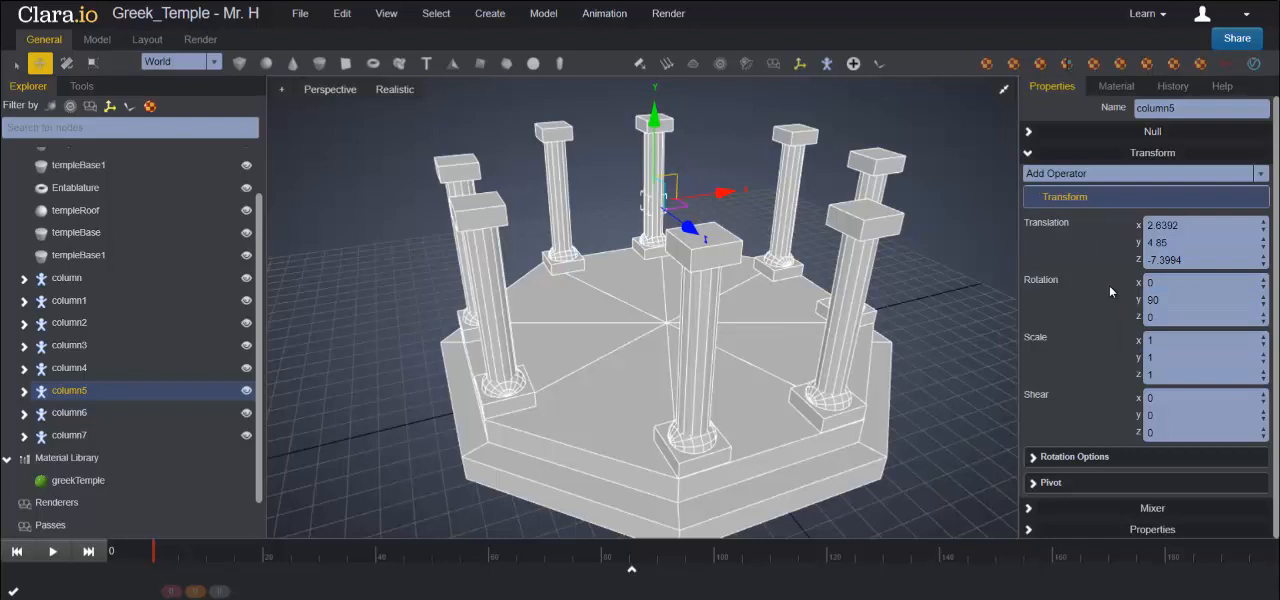
- Add a torus at the temple's centre and raise it along Y to about 9.77, near the column tops
{"action": "left_click", "coordinate": [372, 68]}
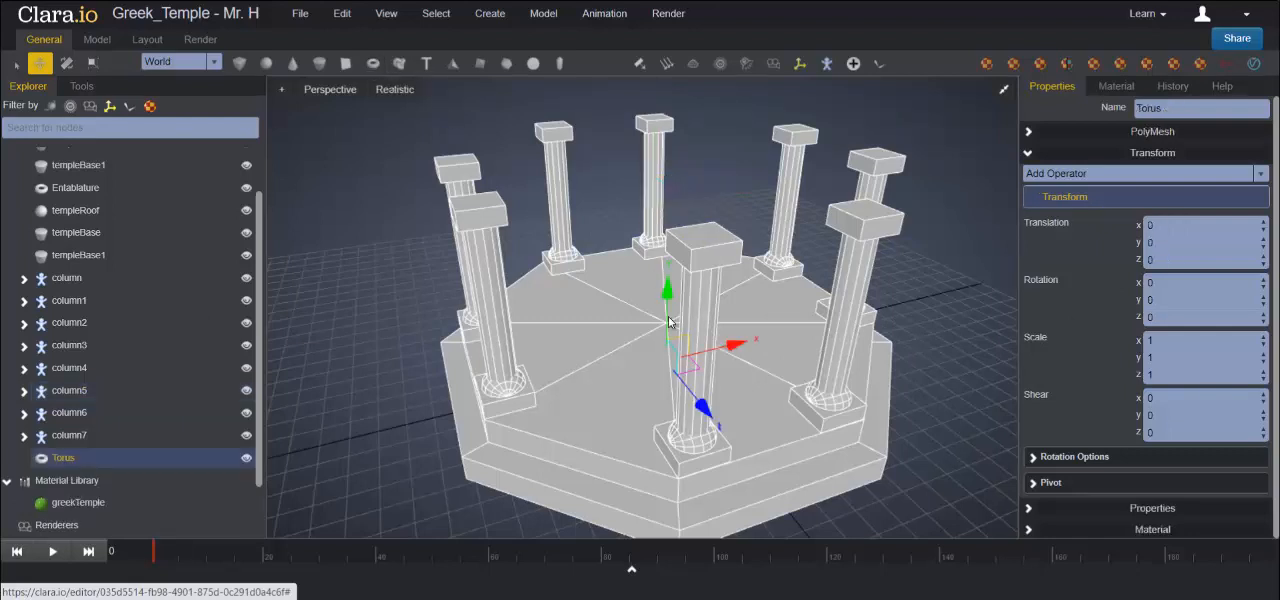
{"action": "left_click_drag", "start_coordinate": [668, 335], "coordinate": [665, 133]}
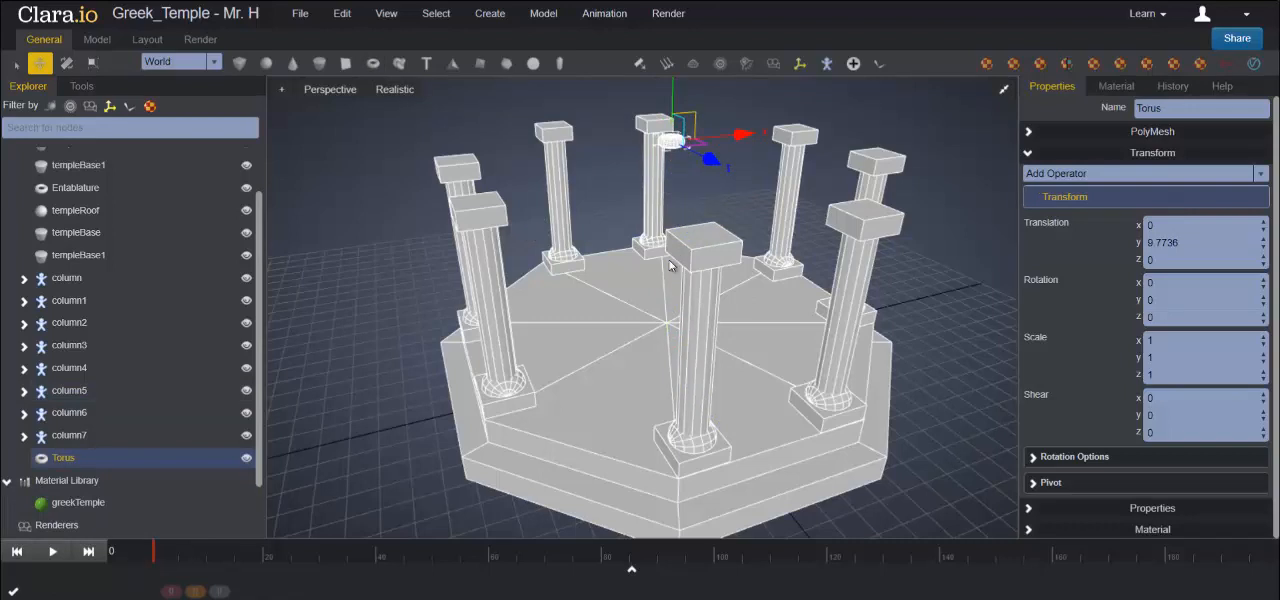
- Set the torus's radius to 8.5 and its tube radius to 0.5 so it forms a ring over the columns
{"action": "left_click", "coordinate": [1030, 131]}
{"action": "left_click_drag", "start_coordinate": [1167, 230], "coordinate": [1034, 217]}
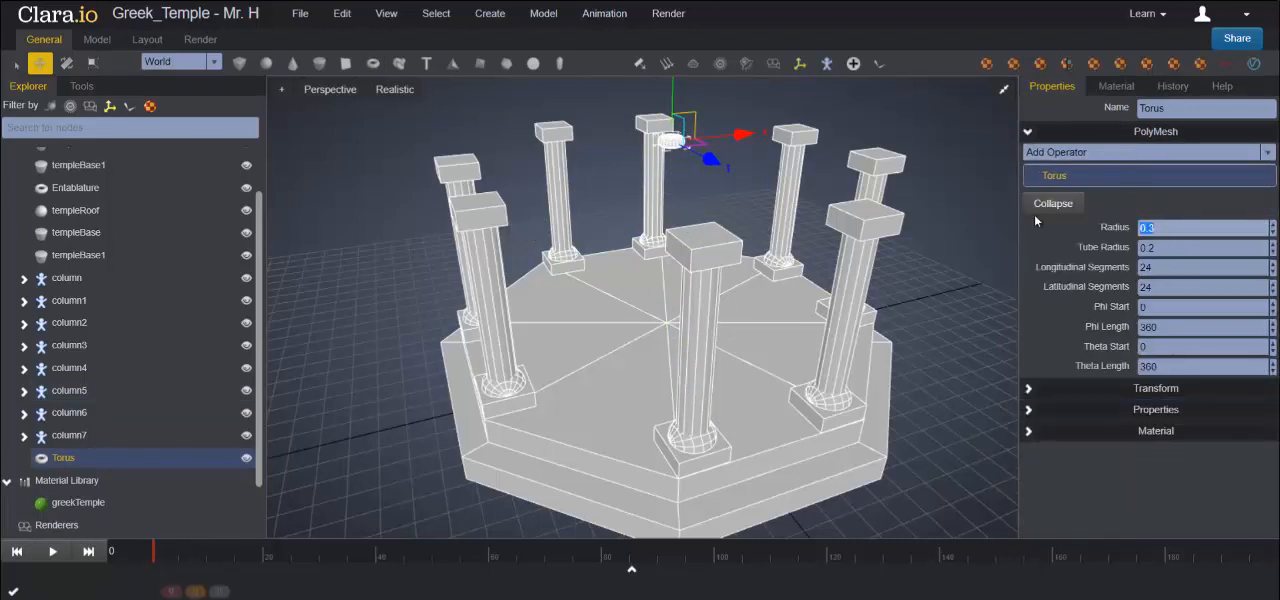
{"action": "type", "text": "6.5"}
{"action": "key", "text": "Return"}
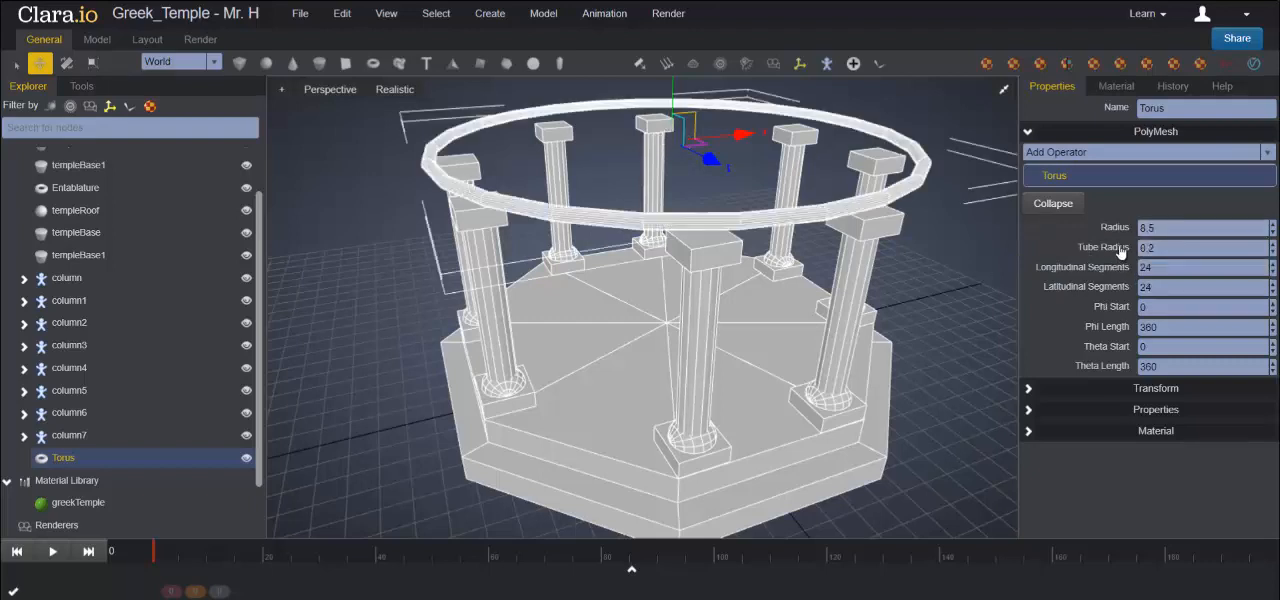
{"action": "left_click", "coordinate": [1172, 248]}
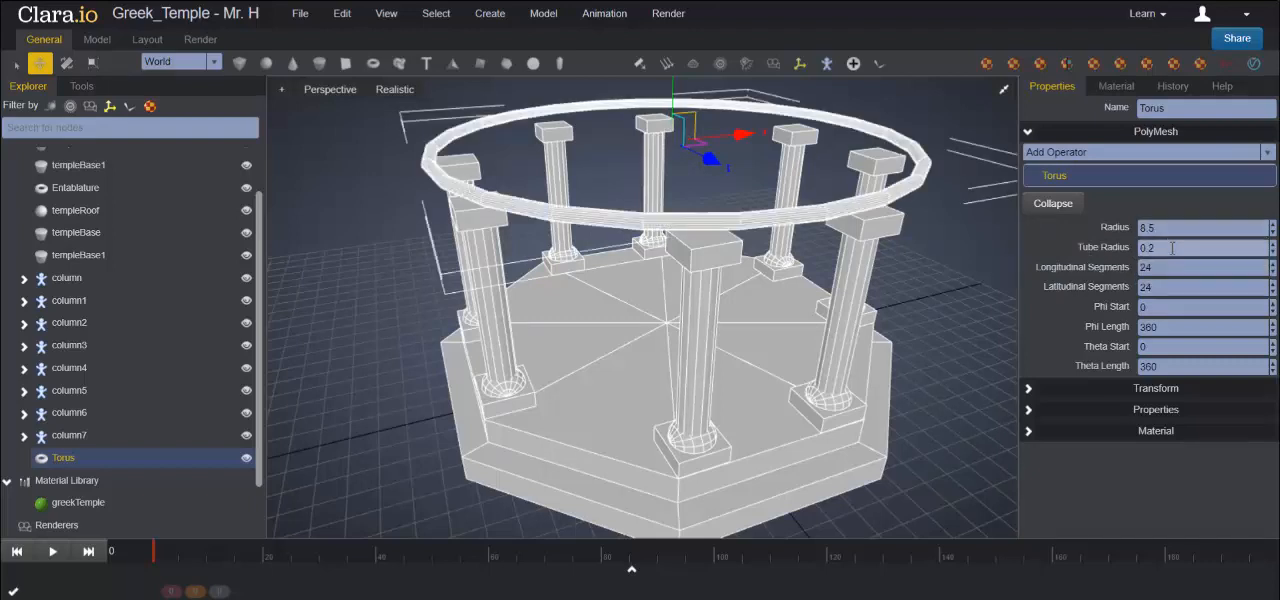
{"action": "key", "text": "BackSpace"}
{"action": "type", "text": "5"}
{"action": "key", "text": "Return"}
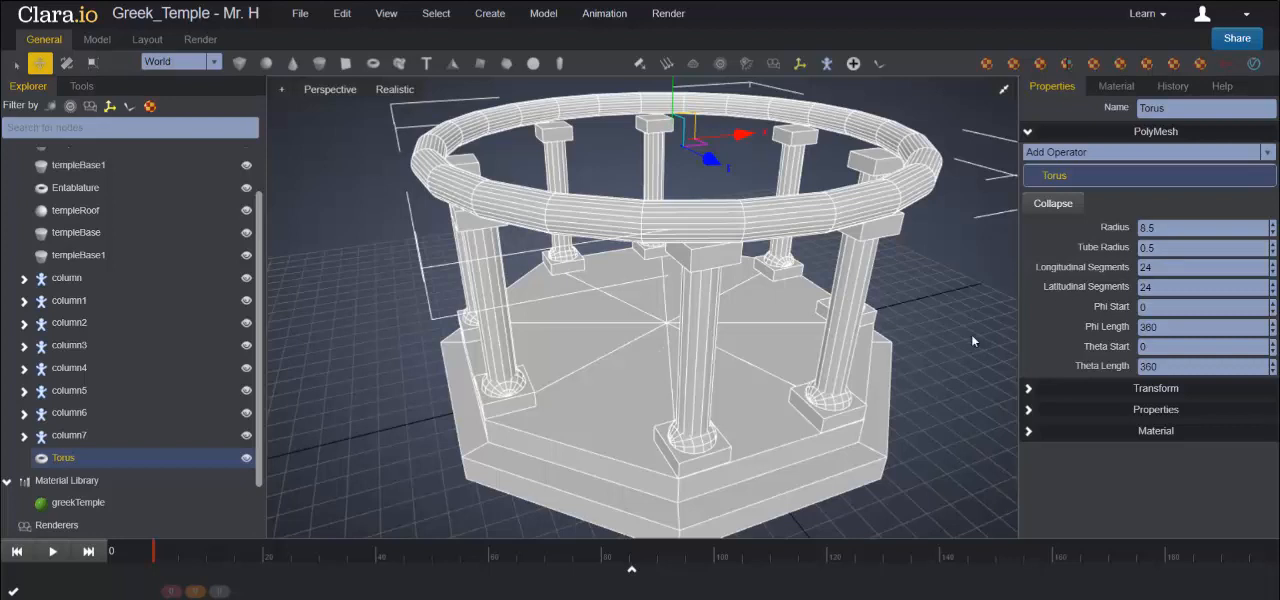
- Set the torus's Y scale to 1.5 and its Y translation to 9.7 in its transform properties
{"action": "left_click", "coordinate": [1028, 389]}
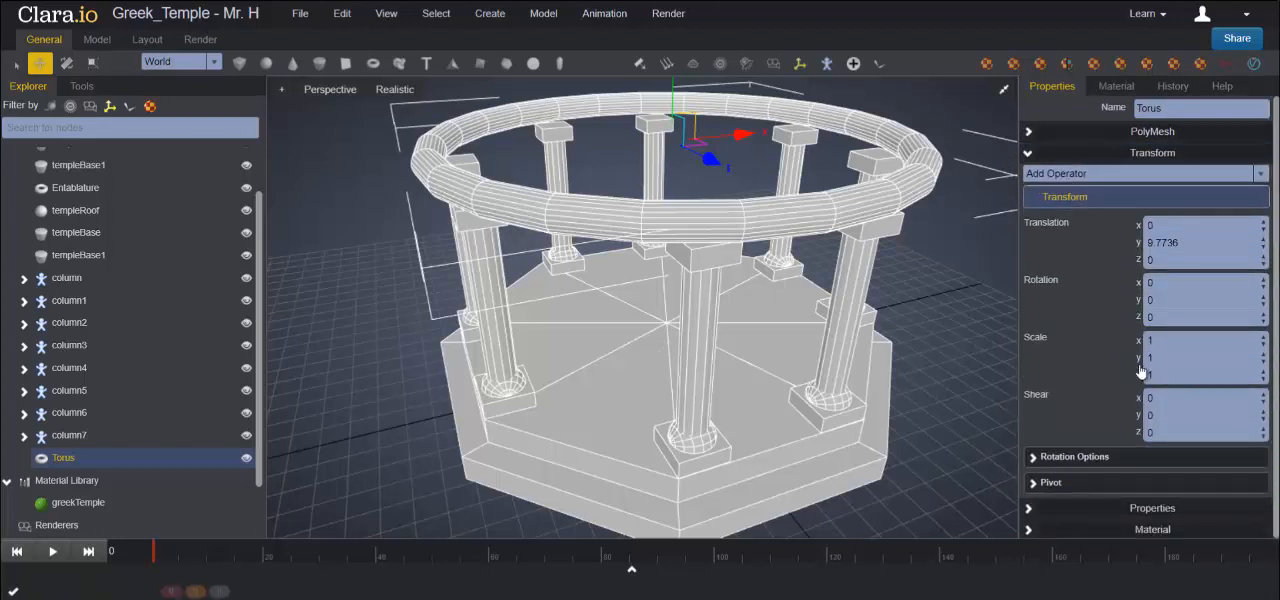
{"action": "left_click_drag", "start_coordinate": [1167, 358], "coordinate": [1097, 354]}
{"action": "type", "text": "1.5"}
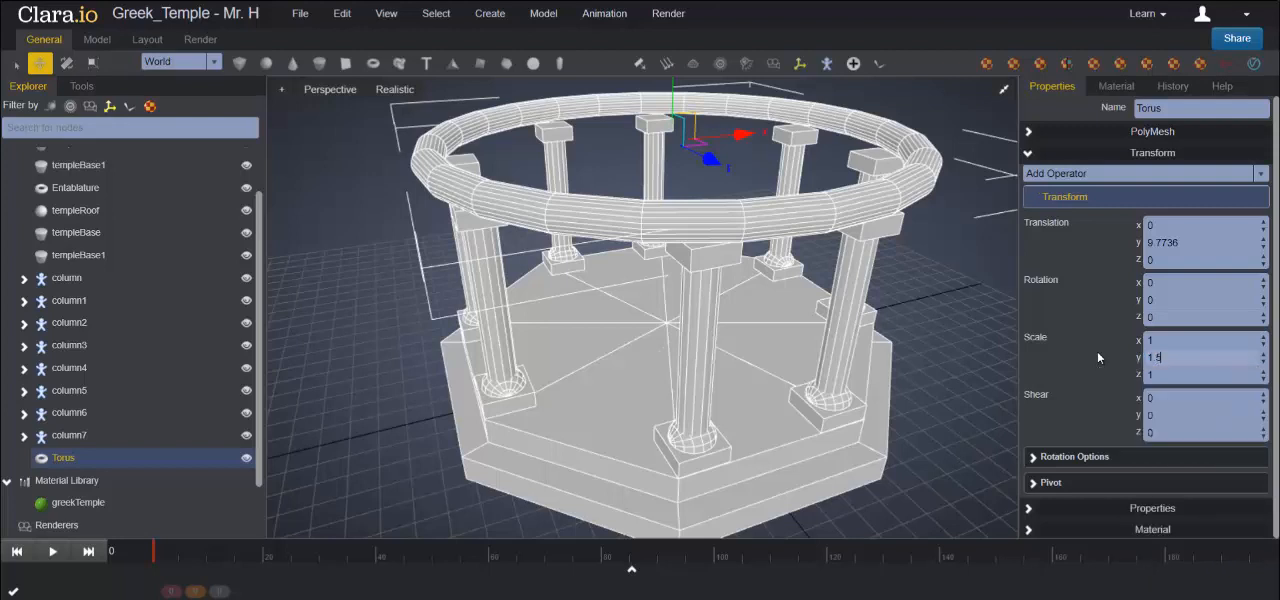
{"action": "key", "text": "Return"}
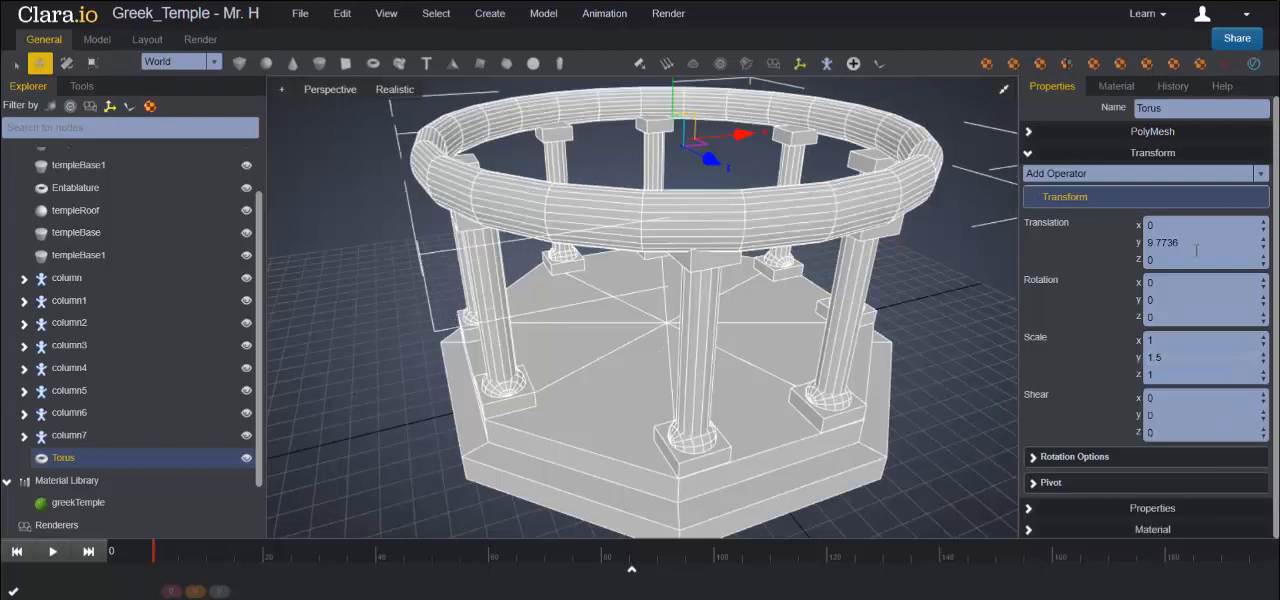
{"action": "left_click_drag", "start_coordinate": [1175, 243], "coordinate": [1118, 238]}
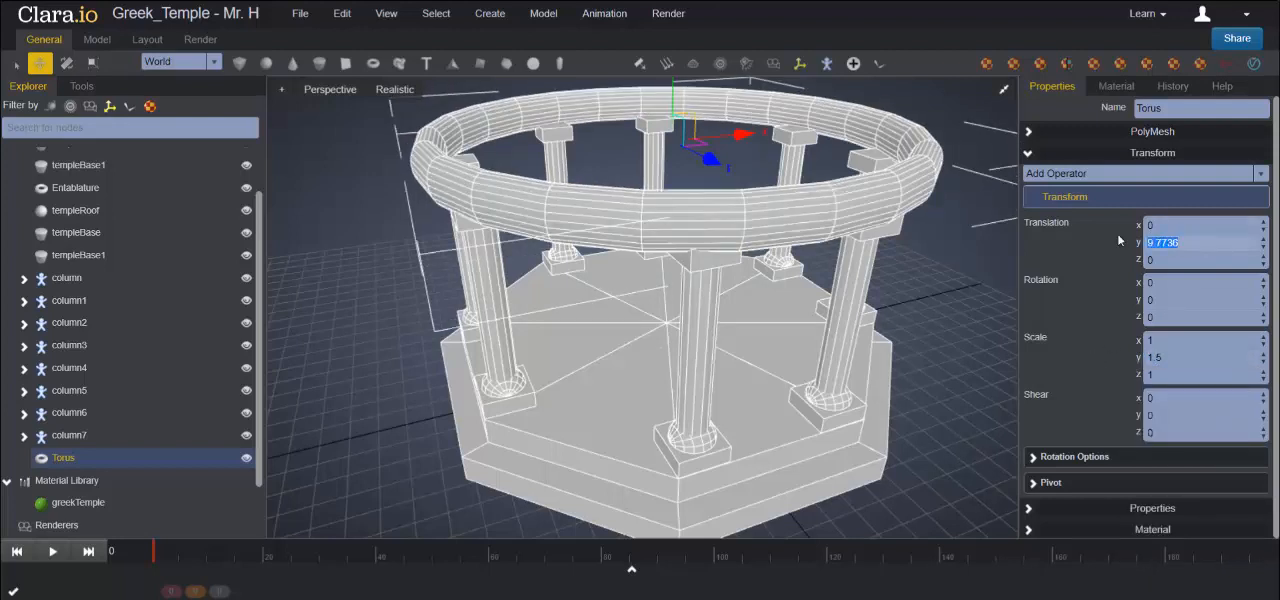
{"action": "type", "text": "9.7"}
{"action": "key", "text": "Return"}
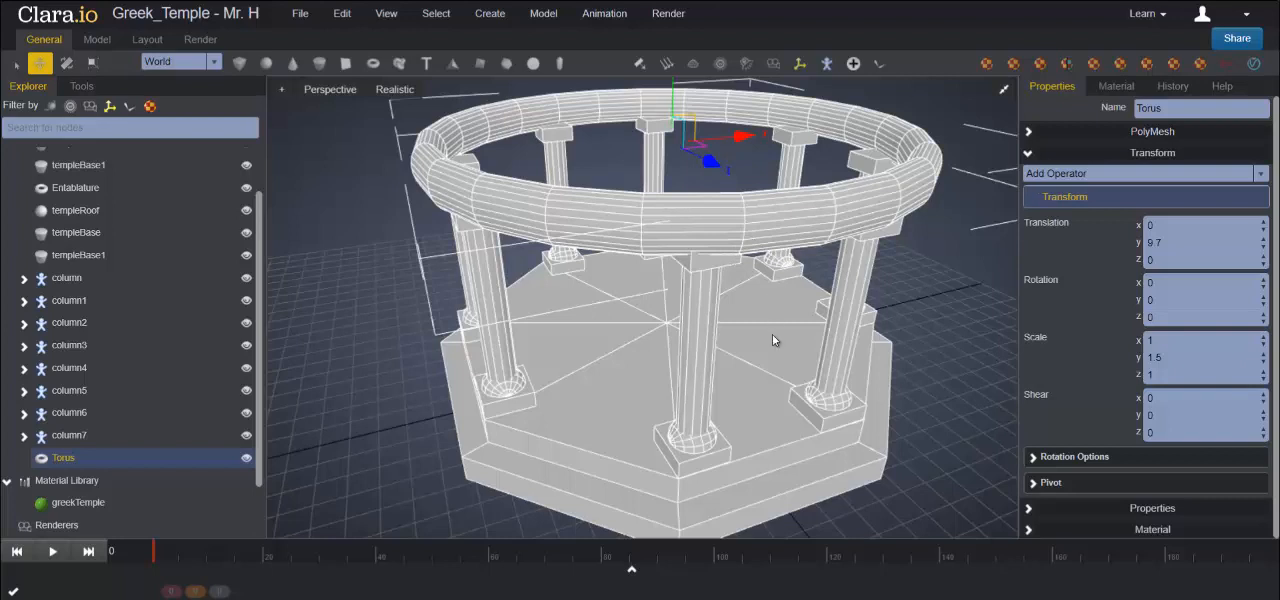
- Rename the torus as Entablature
{"action": "left_click_drag", "start_coordinate": [1180, 108], "coordinate": [1061, 113]}
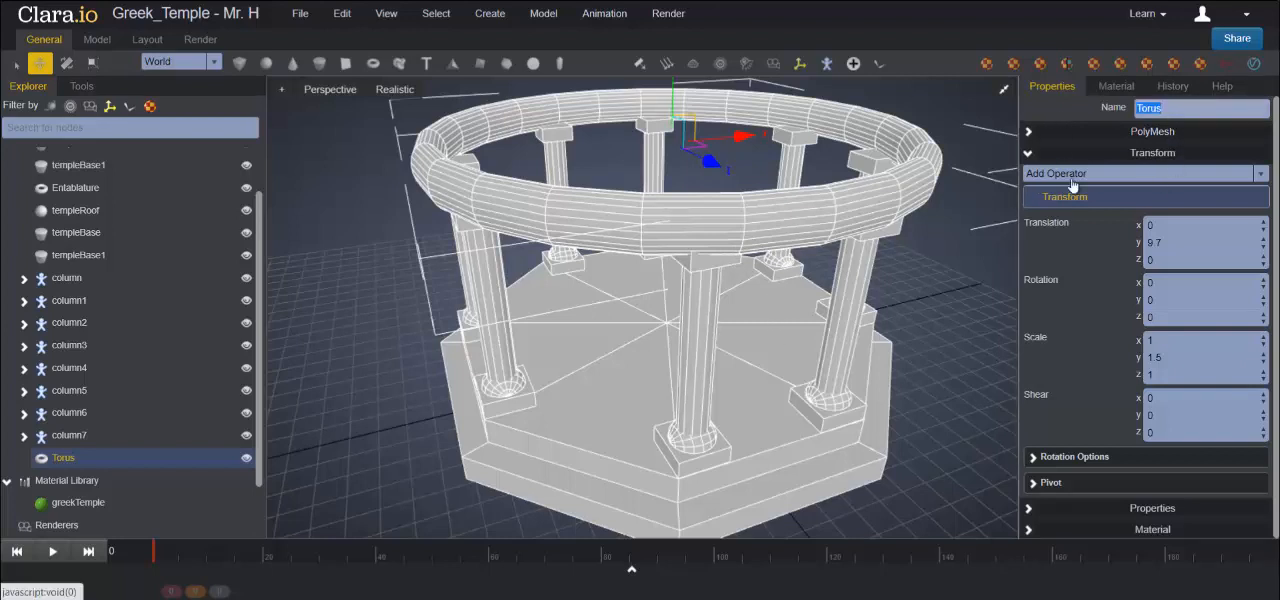
{"action": "type", "text": "Entabla"}
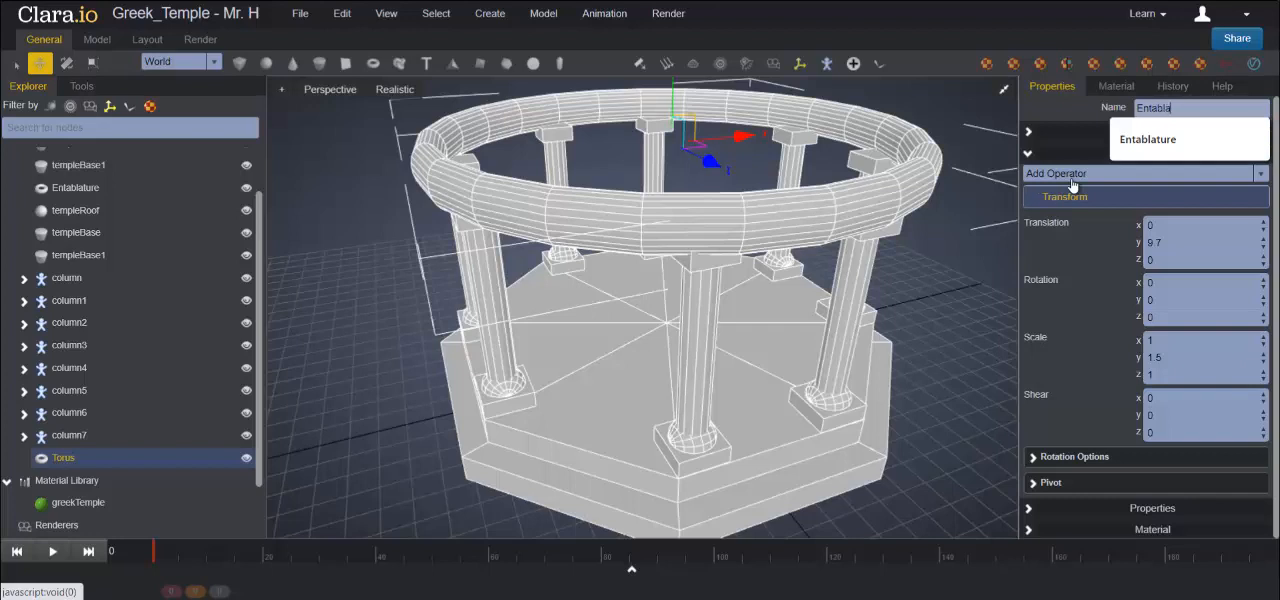
{"action": "type", "text": "ture"}
{"action": "key", "text": "Return"}
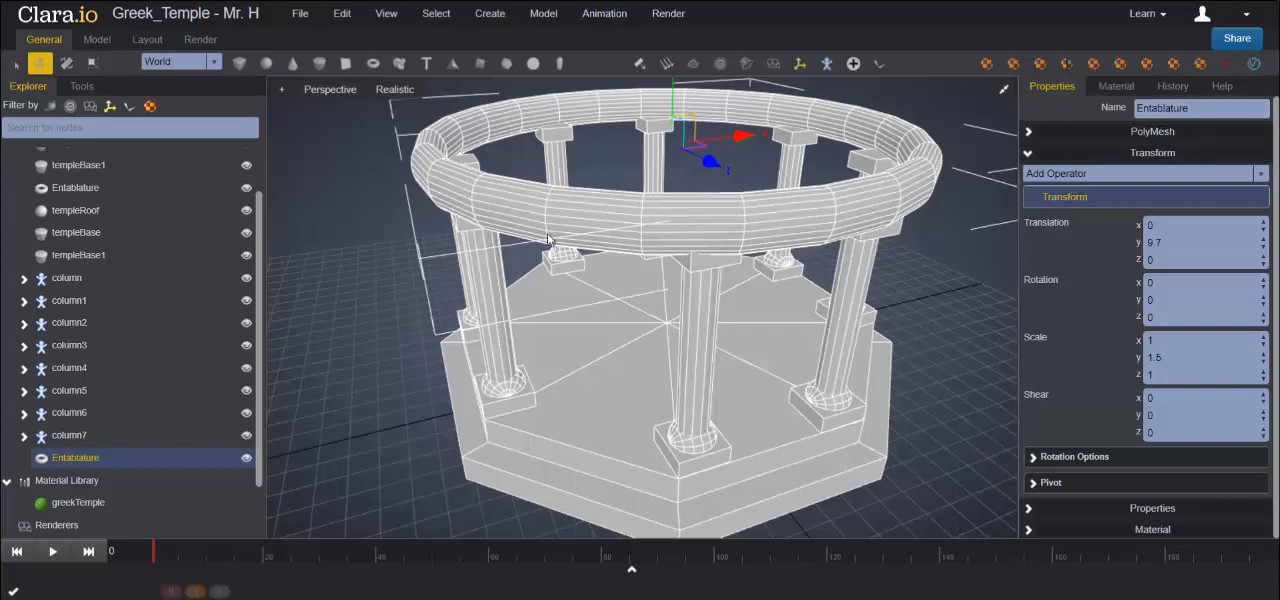
- Add a sphere at the temple's centre and raise it along Y to about 11.84, above the entablature ring
{"action": "left_click", "coordinate": [265, 64]}
{"action": "scroll", "coordinate": [660, 300], "scroll_direction": "down", "scroll_amount": 3}
{"action": "left_click_drag", "start_coordinate": [666, 285], "coordinate": [663, 112]}
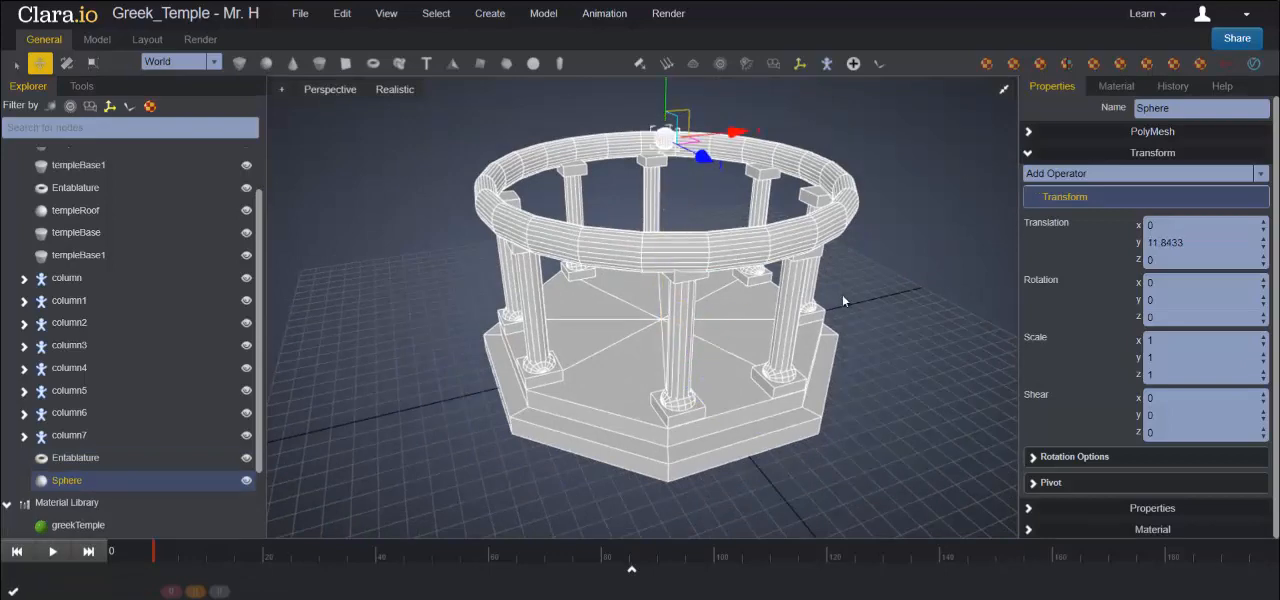
- Set the sphere's radius to 8.5 and both its longitudinal and latitudinal segments to 16
{"action": "left_click", "coordinate": [1026, 134]}
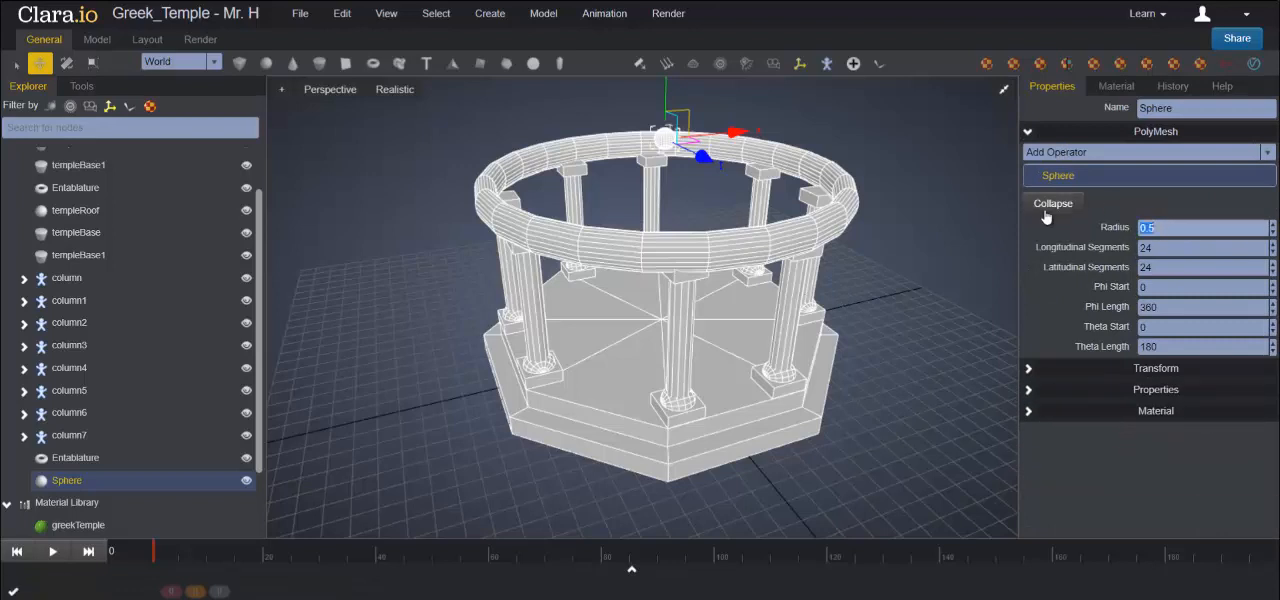
{"action": "type", "text": "8.5"}
{"action": "key", "text": "Return"}
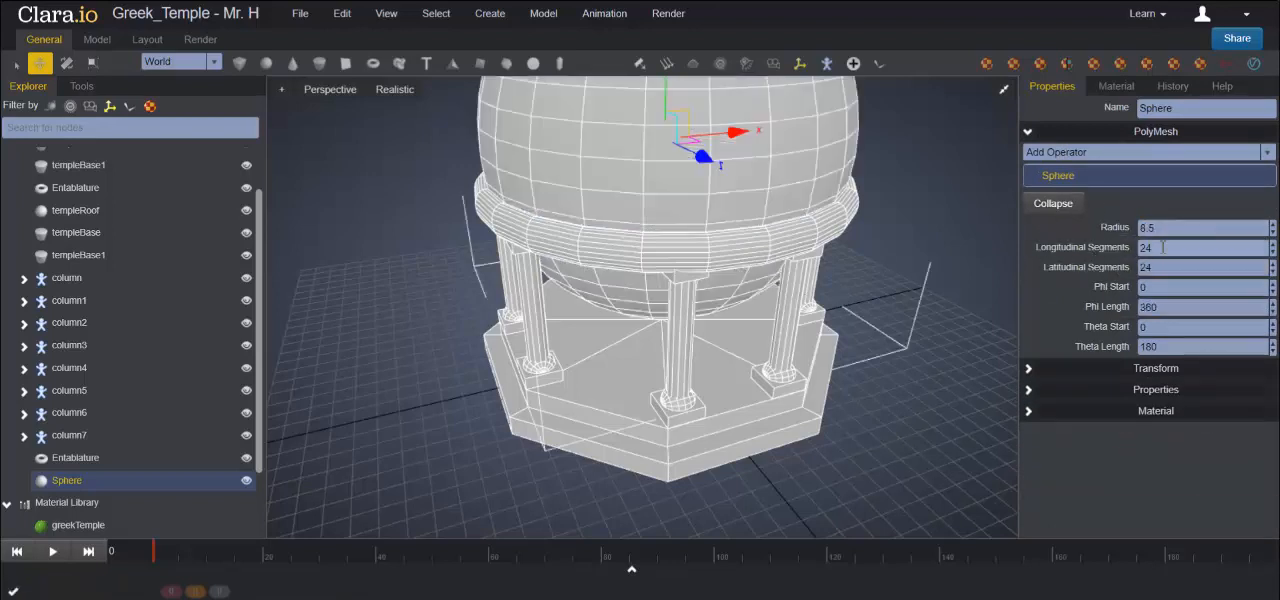
{"action": "left_click_drag", "start_coordinate": [1170, 250], "coordinate": [1106, 247]}
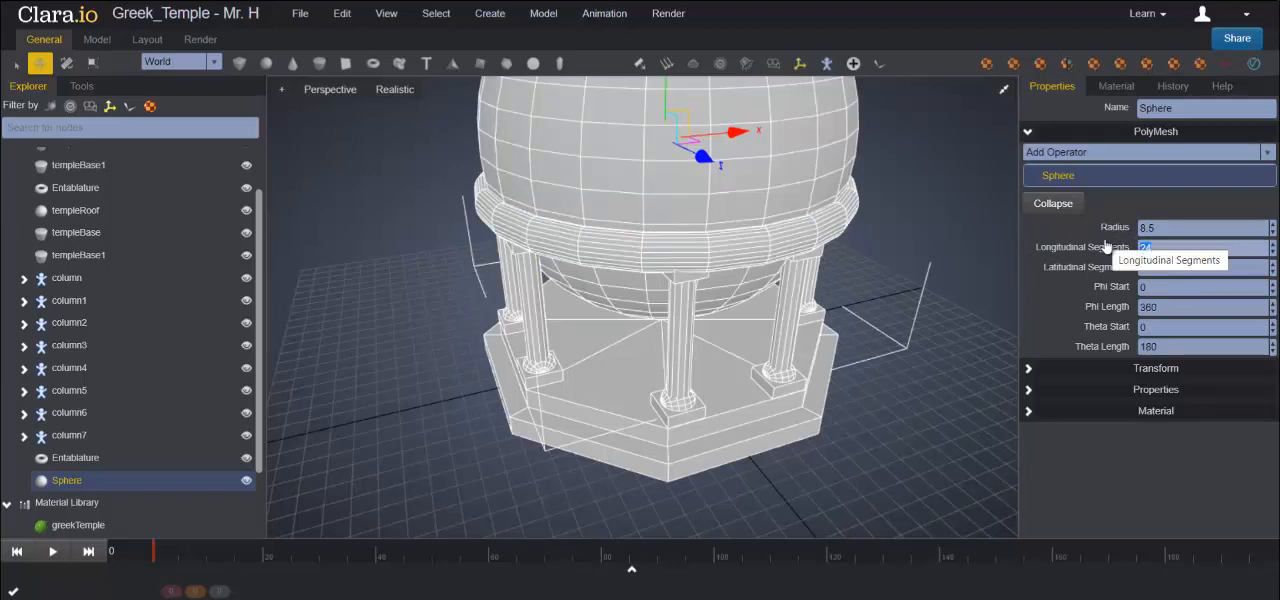
{"action": "type", "text": "16"}
{"action": "key", "text": "Tab"}
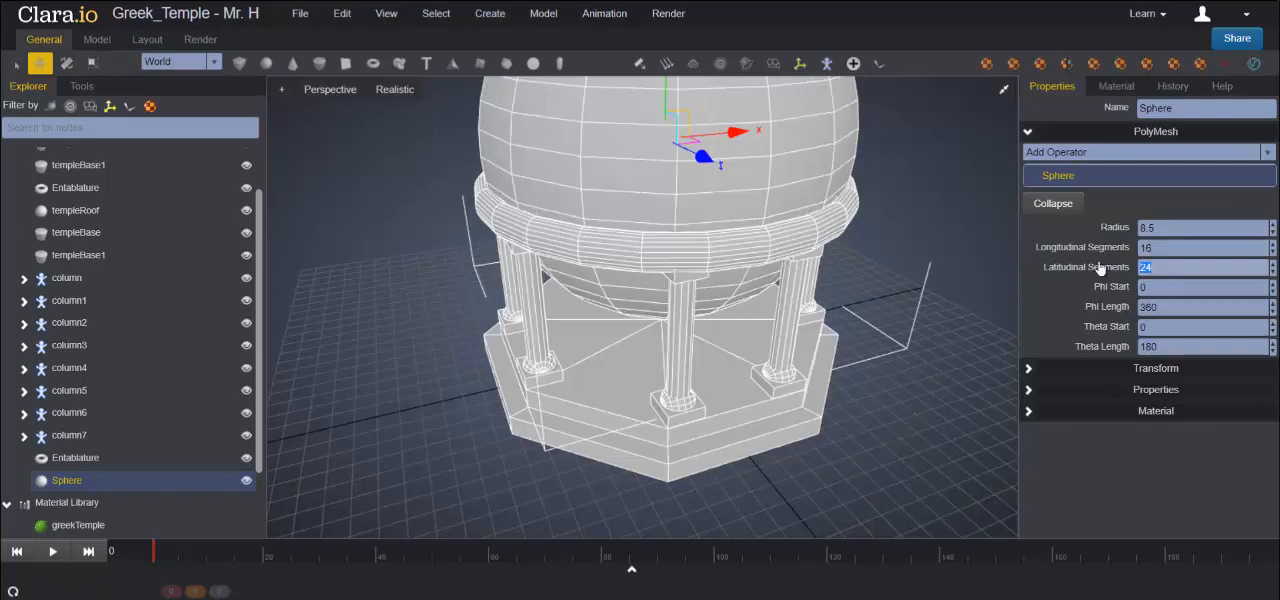
{"action": "type", "text": "16"}
{"action": "key", "text": "Tab"}
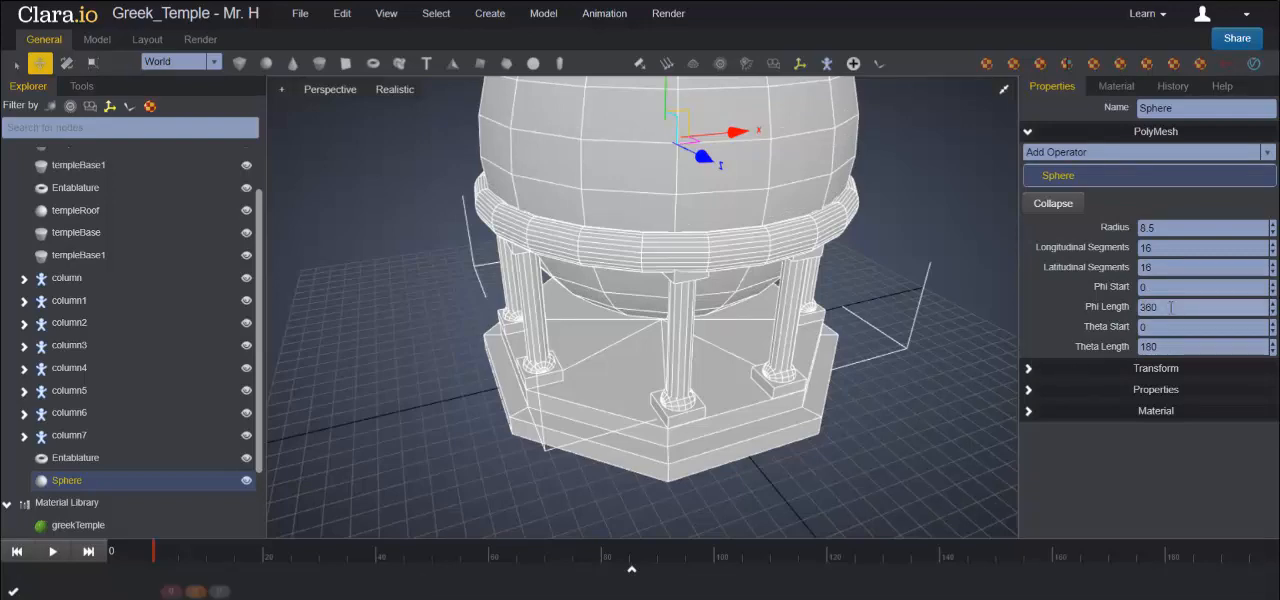
- Set the sphere's Phi Length to 180 to cut it down to a half sphere
{"action": "key", "text": "Tab"}
{"action": "type", "text": "180"}
{"action": "key", "text": "Return"}
{"action": "scroll", "coordinate": [722, 295], "scroll_direction": "down", "scroll_amount": 6}
{"action": "middle_click_drag", "start_coordinate": [724, 298], "coordinate": [808, 334]}
{"action": "mouse_move", "coordinate": [808, 336]}
{"action": "right_mouse_down"}
{"action": "mouse_move", "coordinate": [777, 331]}
{"action": "mouse_move", "coordinate": [787, 337]}
{"action": "right_mouse_up"}
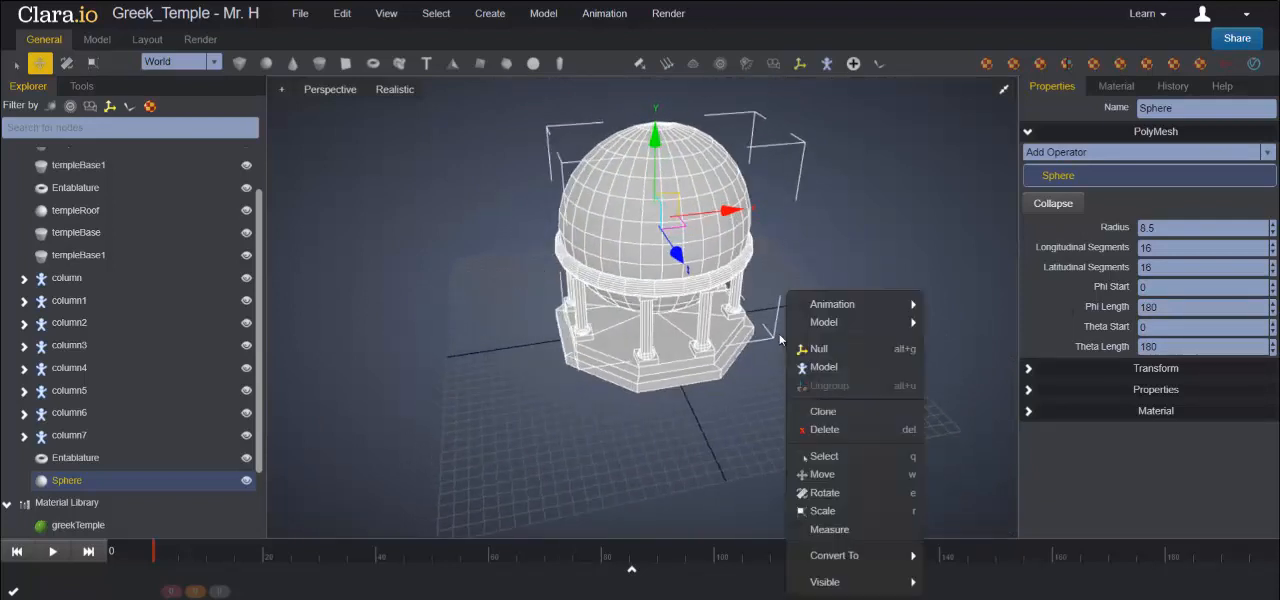
- Set the half sphere's Y translation to 10.1 in its transform properties
{"action": "left_click", "coordinate": [1030, 368]}
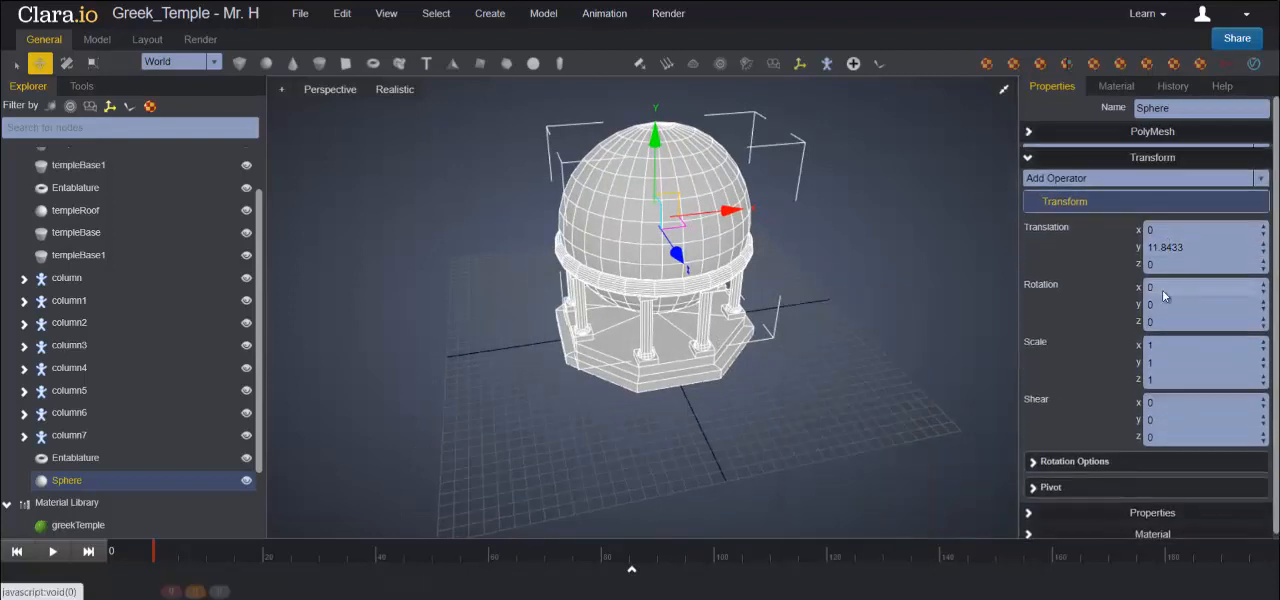
{"action": "double_click", "coordinate": [1197, 244]}
{"action": "type", "text": "10.1"}
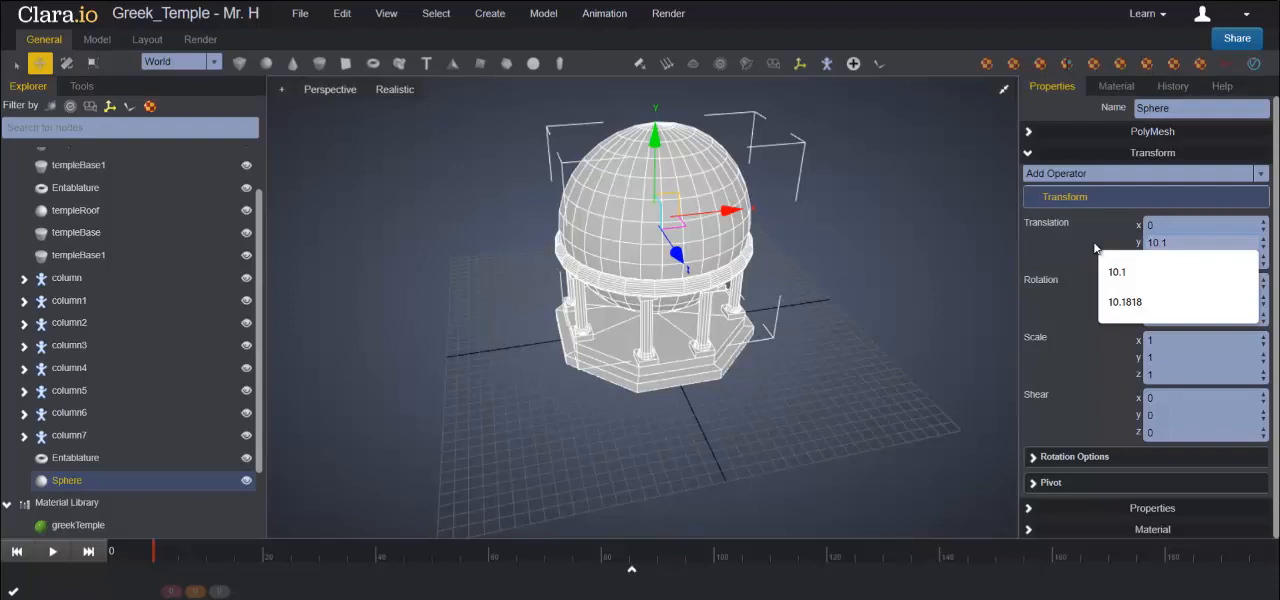
{"action": "key", "text": "Return"}
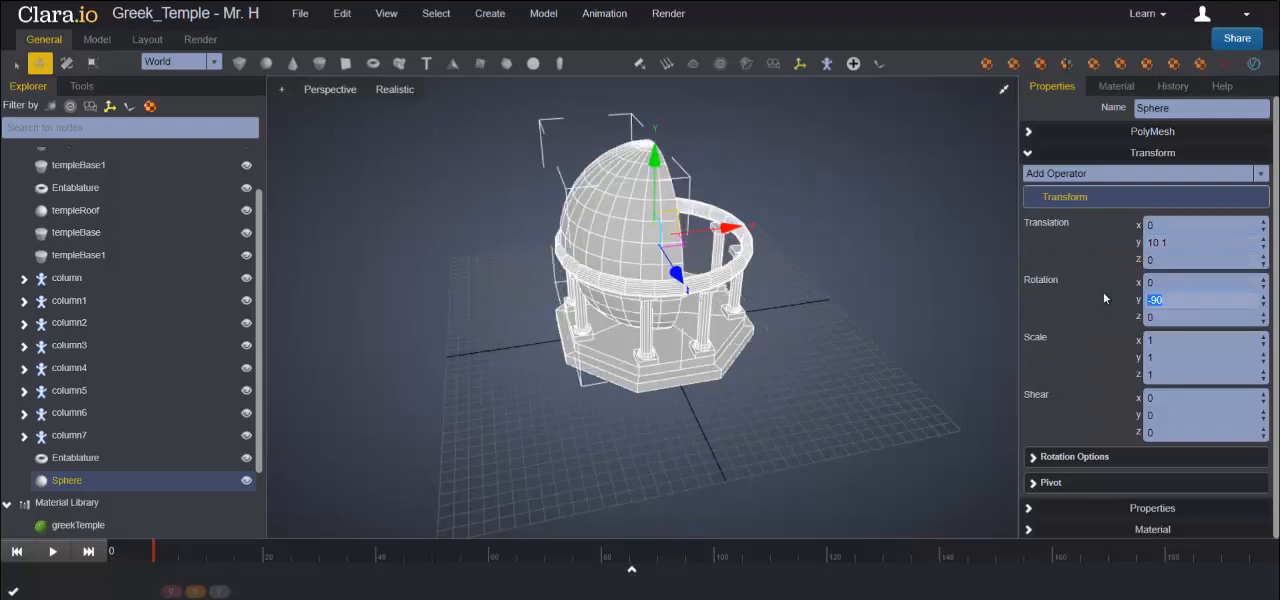
- Reset the half sphere's Y rotation to 0 and set its X rotation to -90 so it forms a dome
{"action": "type", "text": "0"}
{"action": "key", "text": "Return"}
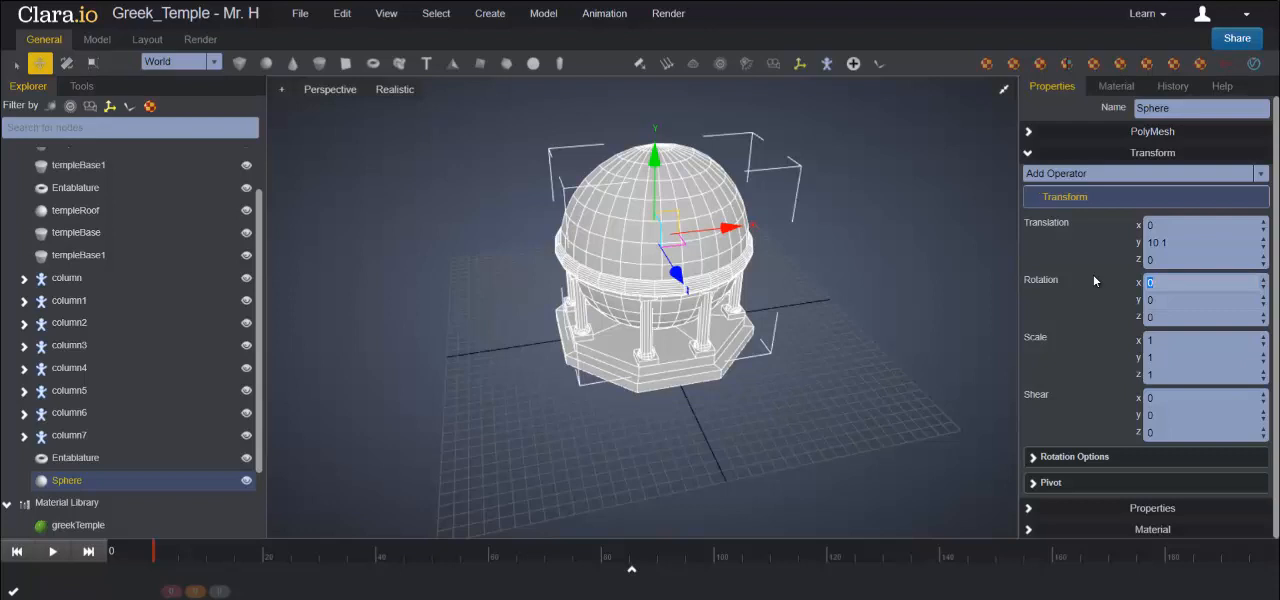
{"action": "type", "text": "-90"}
{"action": "key", "text": "Return"}
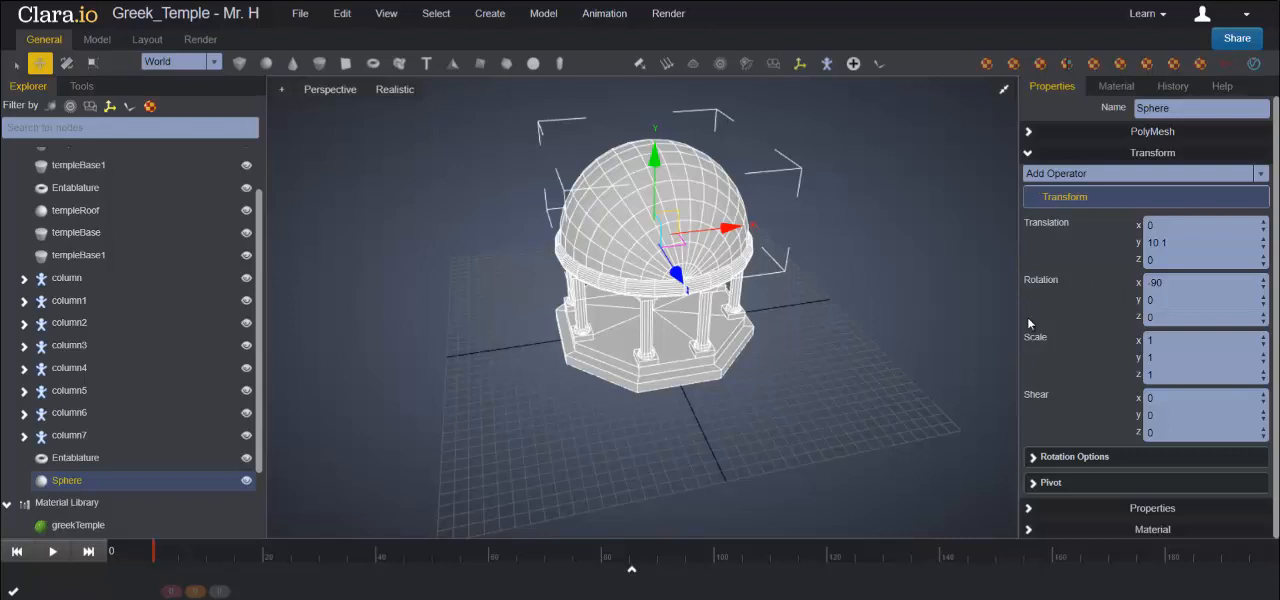
- Flatten the dome by setting its Z scale to 0.7
{"action": "double_click", "coordinate": [1143, 376]}
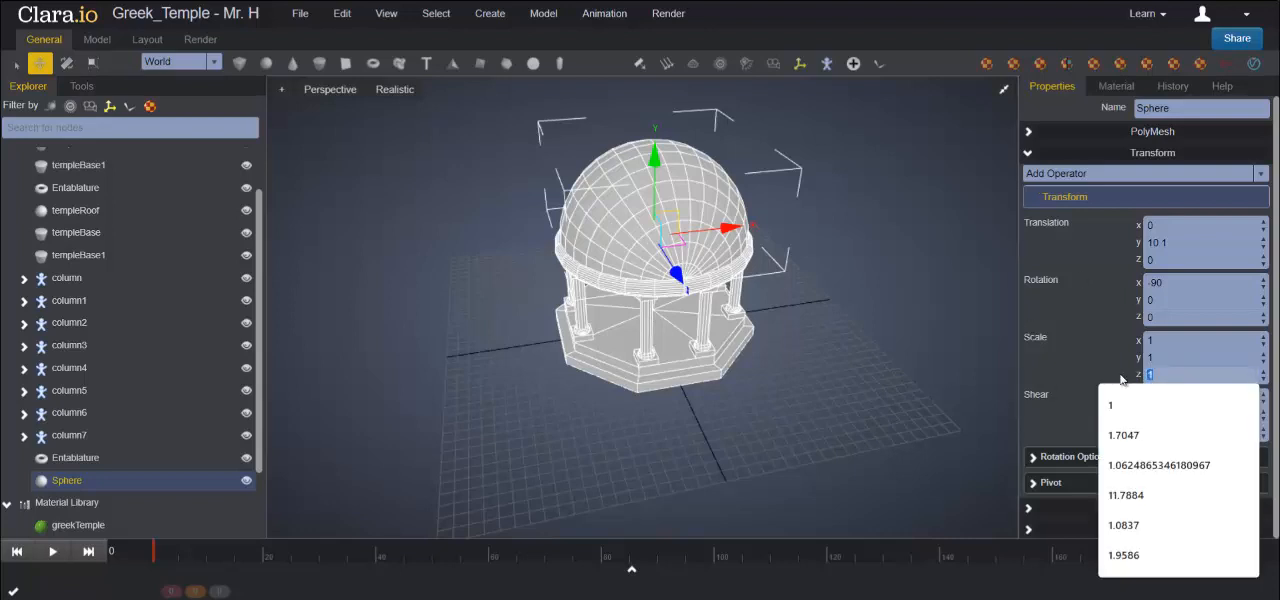
{"action": "type", "text": "0.7"}
{"action": "key", "text": "Return"}
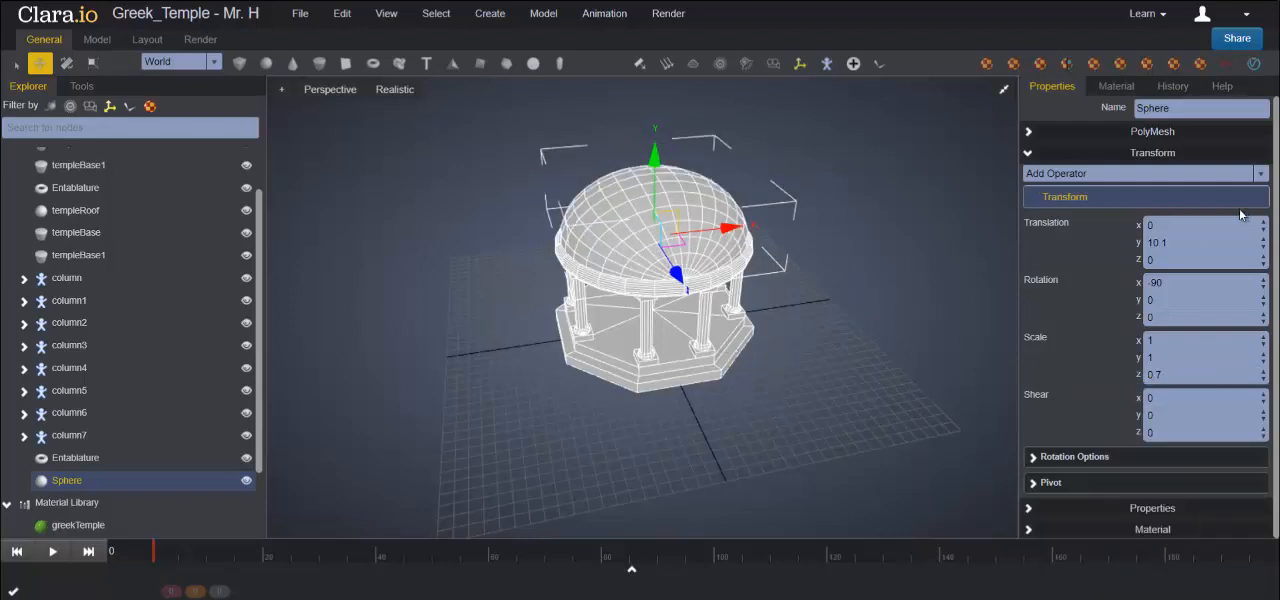
- Rename the dome sphere as templeRoof
{"action": "double_click", "coordinate": [1165, 108]}
{"action": "type", "text": "te"}
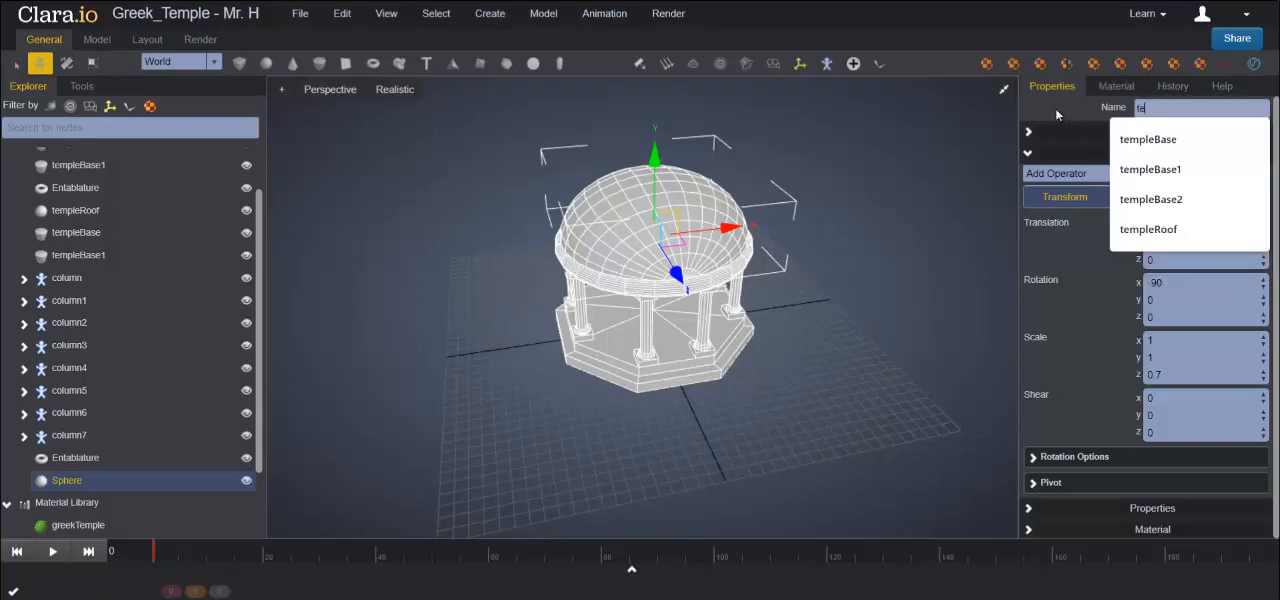
{"action": "type", "text": "mpleRoof"}
{"action": "key", "text": "Return"}
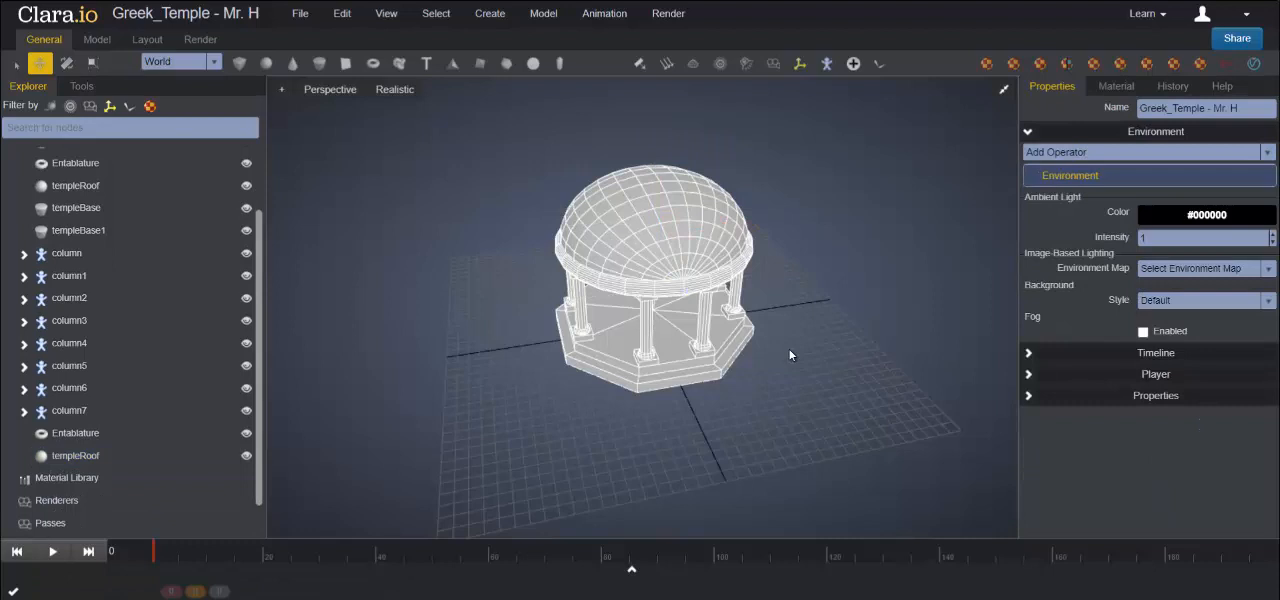
- Create a new Standard material in the Material Library and name it greekTemple
{"action": "right_click", "coordinate": [78, 480]}
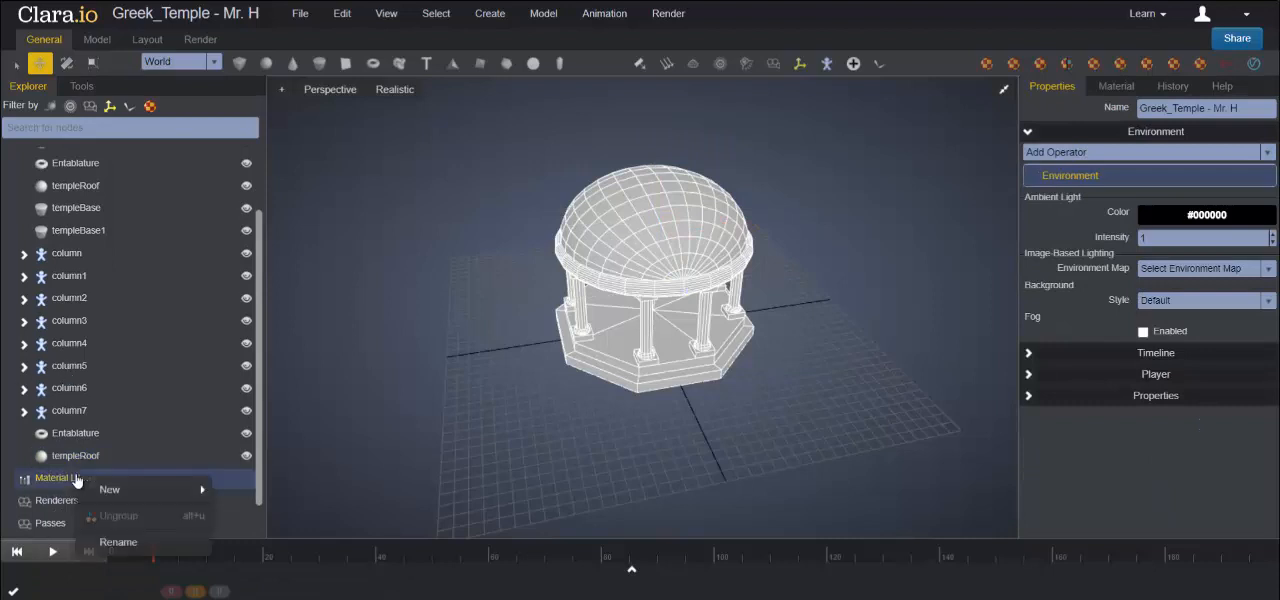
{"action": "mouse_move", "coordinate": [125, 490]}
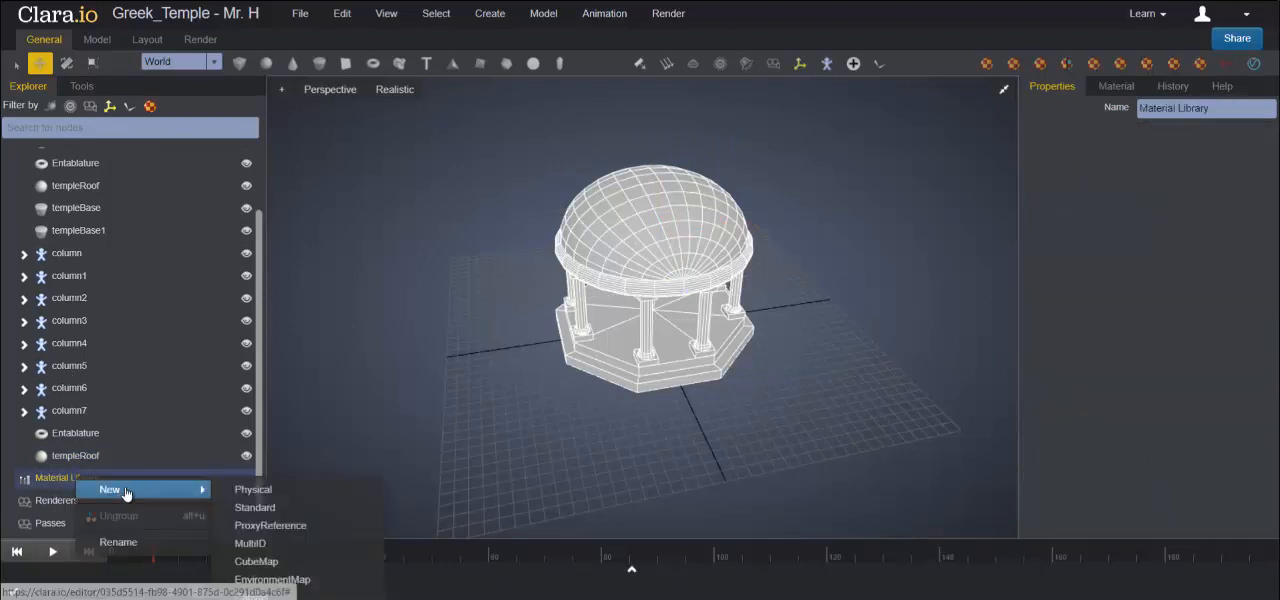
{"action": "left_click", "coordinate": [258, 508]}
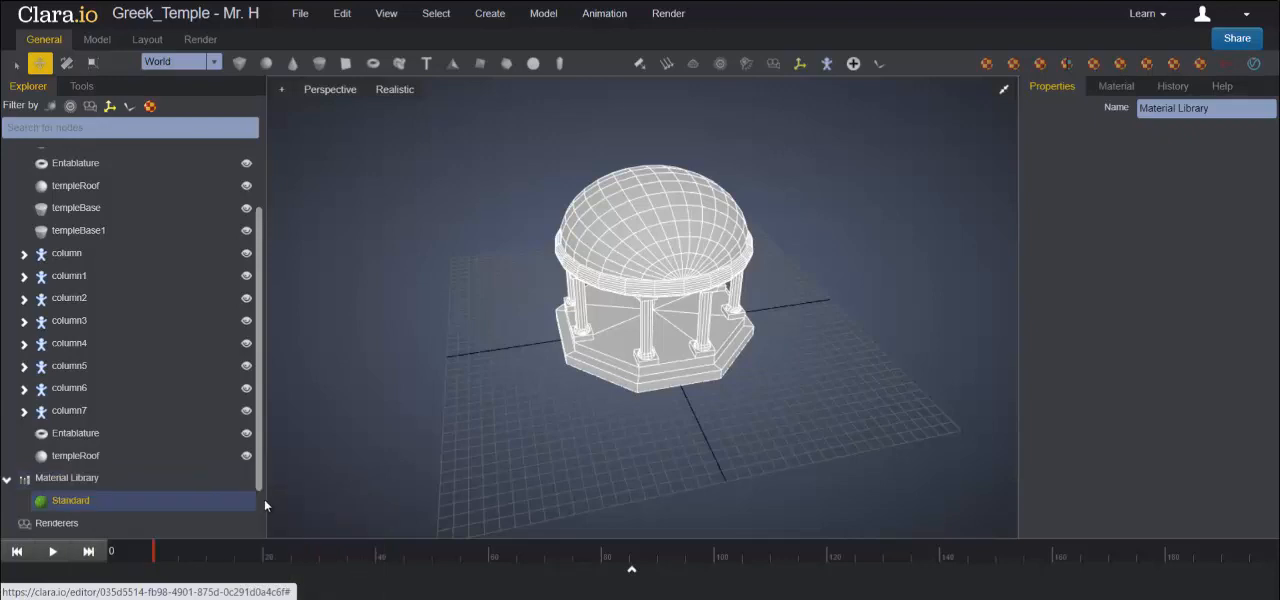
{"action": "double_click", "coordinate": [1188, 108]}
{"action": "type", "text": "greek"}
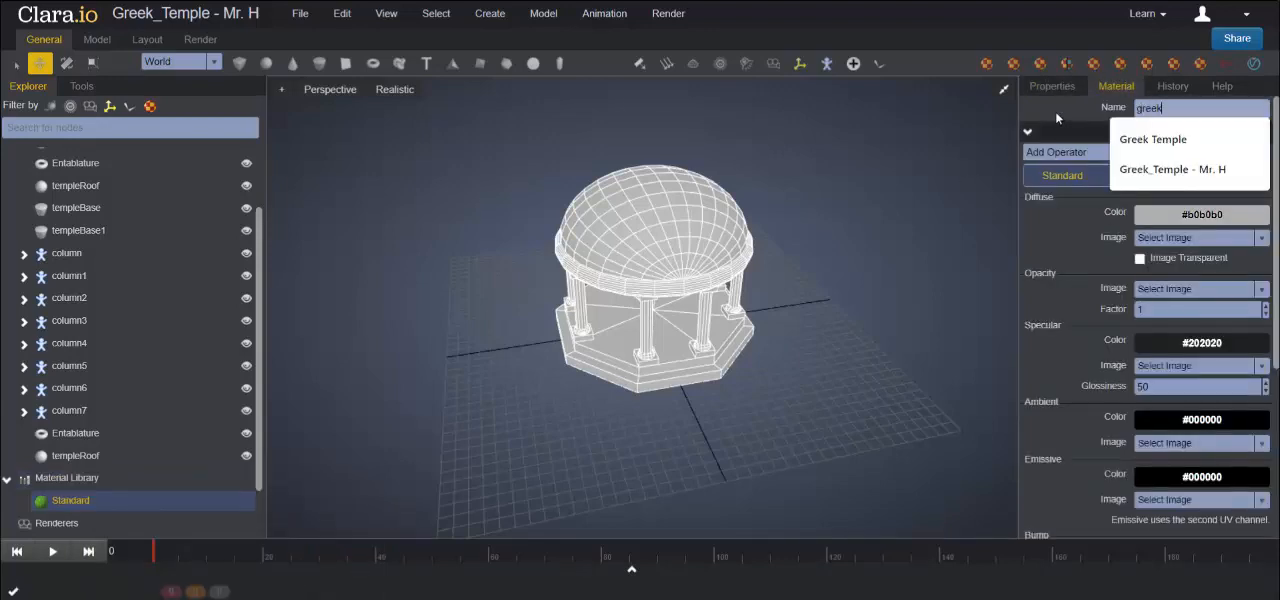
{"action": "type", "text": "Temple"}
{"action": "key", "text": "Return"}
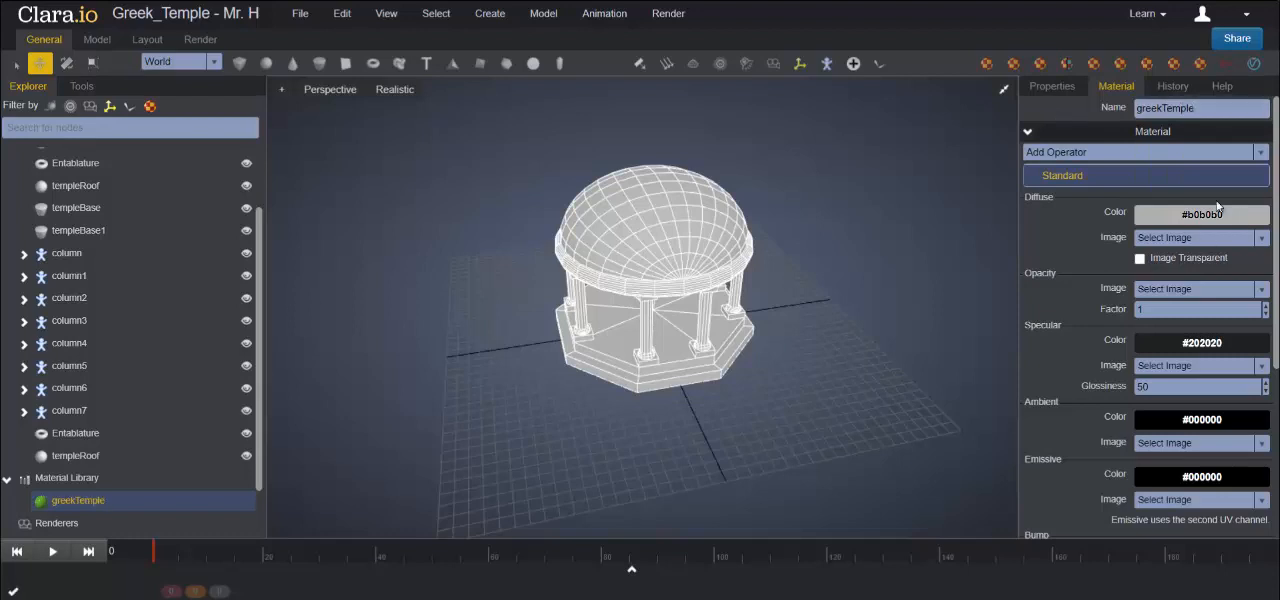
- Set the greekTemple material's diffuse color to the golden brown #8b7321
{"action": "left_click", "coordinate": [1189, 214]}
{"action": "left_click_drag", "start_coordinate": [1230, 286], "coordinate": [1232, 301]}
{"action": "mouse_move", "coordinate": [1203, 262]}
{"action": "left_mouse_down"}
{"action": "mouse_move", "coordinate": [1205, 240]}
{"action": "mouse_move", "coordinate": [1199, 268]}
{"action": "left_mouse_up"}
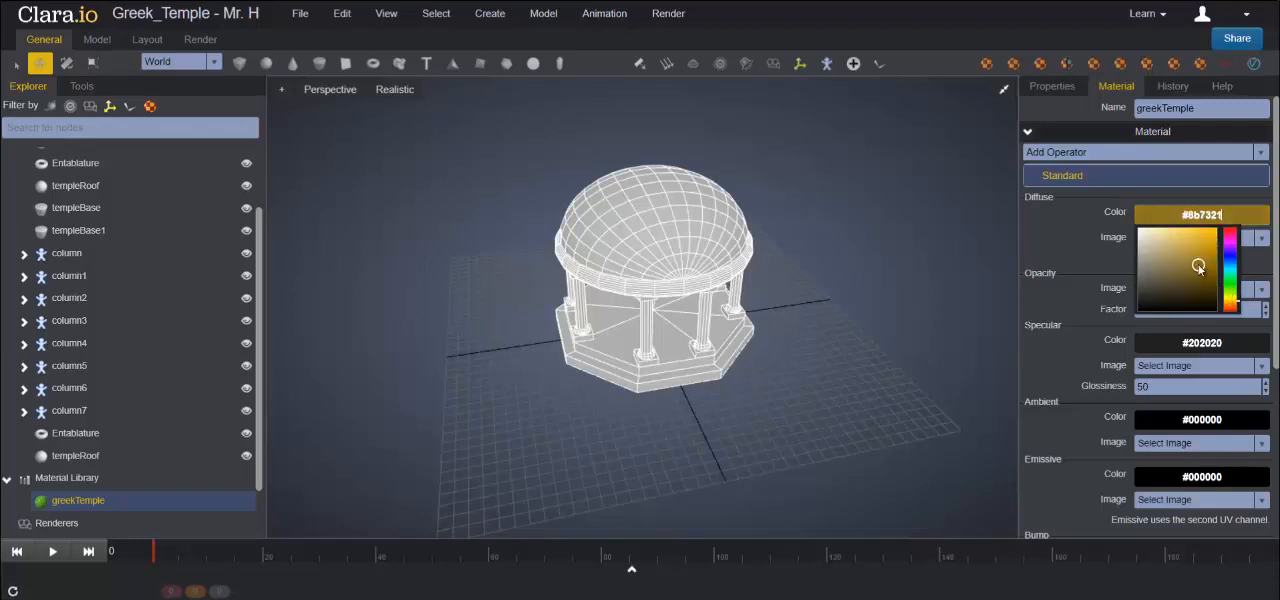
{"action": "left_click", "coordinate": [1076, 213]}
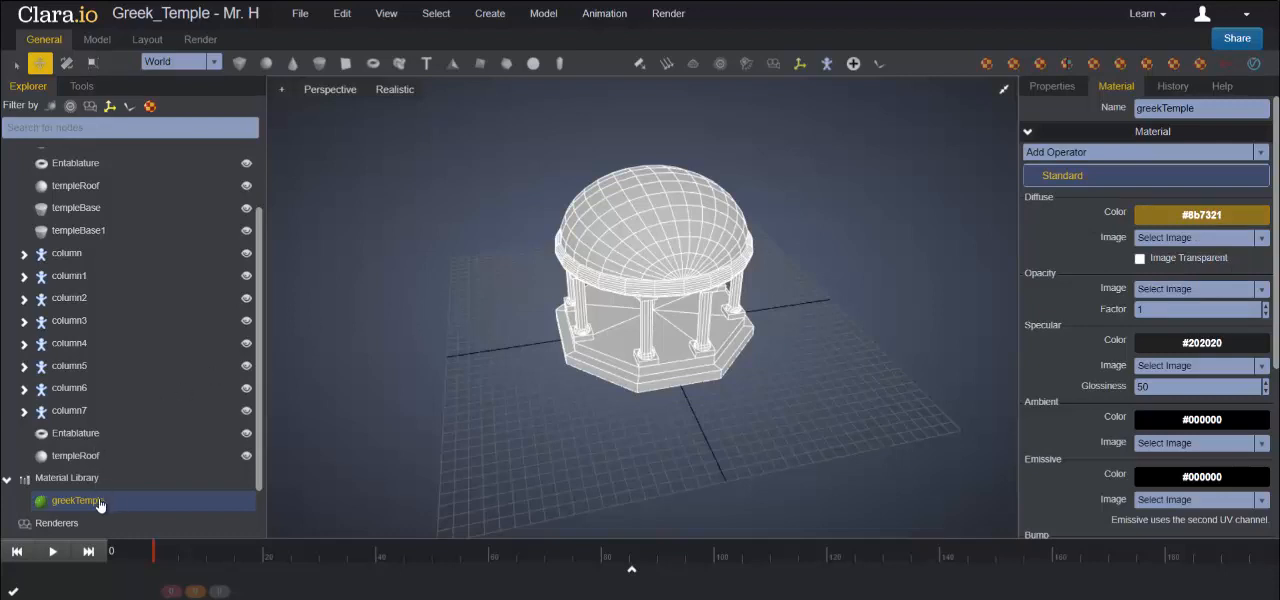
- Apply the greekTemple material to the dome roof, the entablature ring and both tiers of the octagonal base
{"action": "left_click_drag", "start_coordinate": [99, 505], "coordinate": [655, 246]}
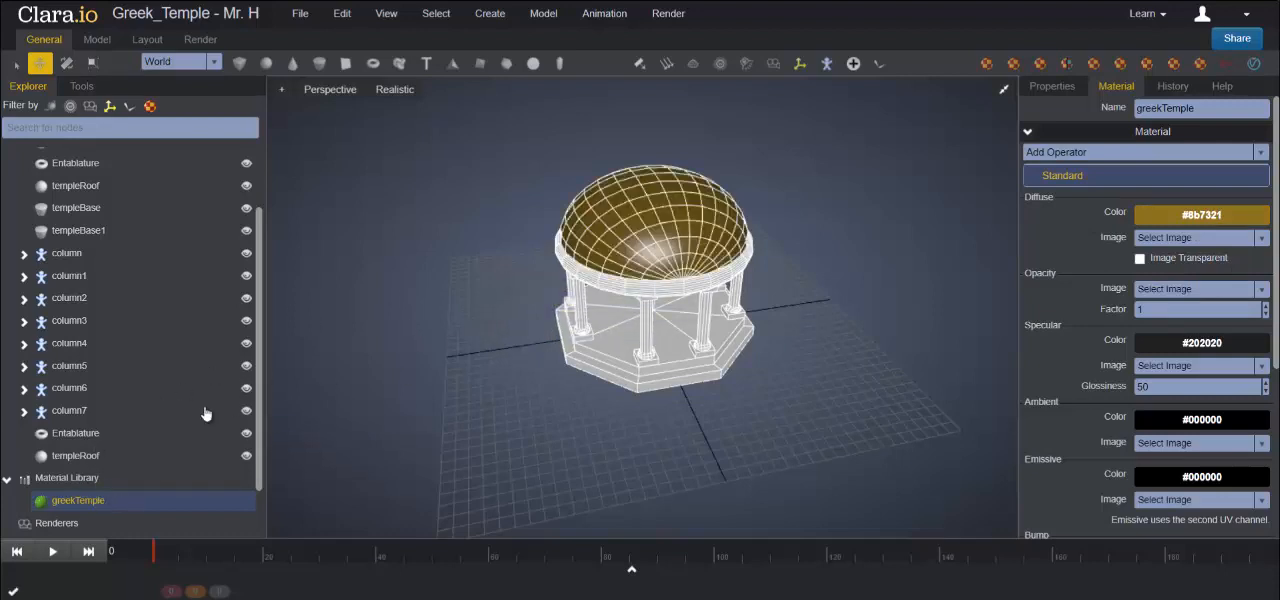
{"action": "left_click_drag", "start_coordinate": [94, 499], "coordinate": [628, 289]}
{"action": "left_click_drag", "start_coordinate": [88, 503], "coordinate": [642, 354]}
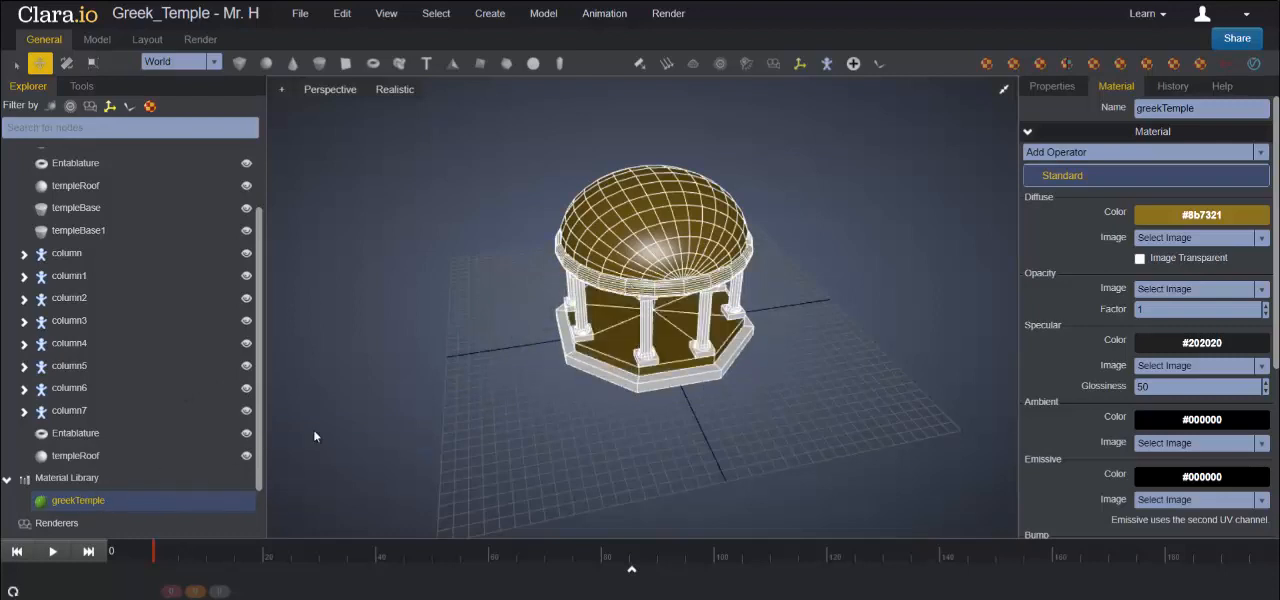
{"action": "left_click_drag", "start_coordinate": [99, 504], "coordinate": [661, 381]}
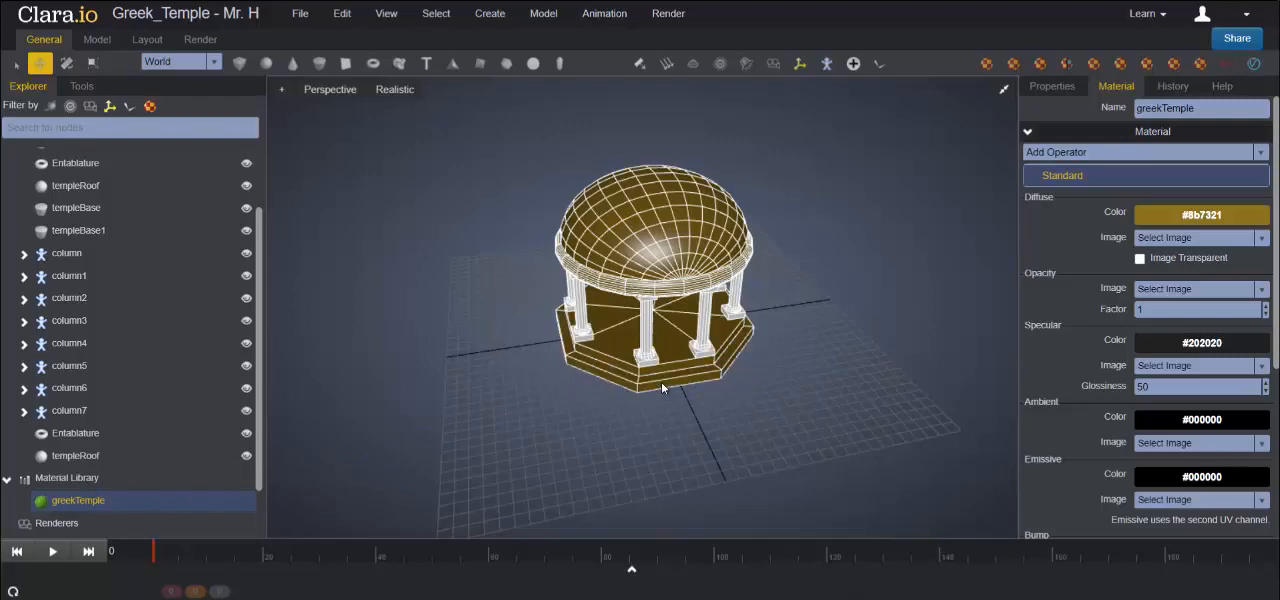
- Assign the greekTemple material to the columnShaft part of the first column group
{"action": "scroll", "coordinate": [333, 364], "scroll_direction": "up", "scroll_amount": 5}
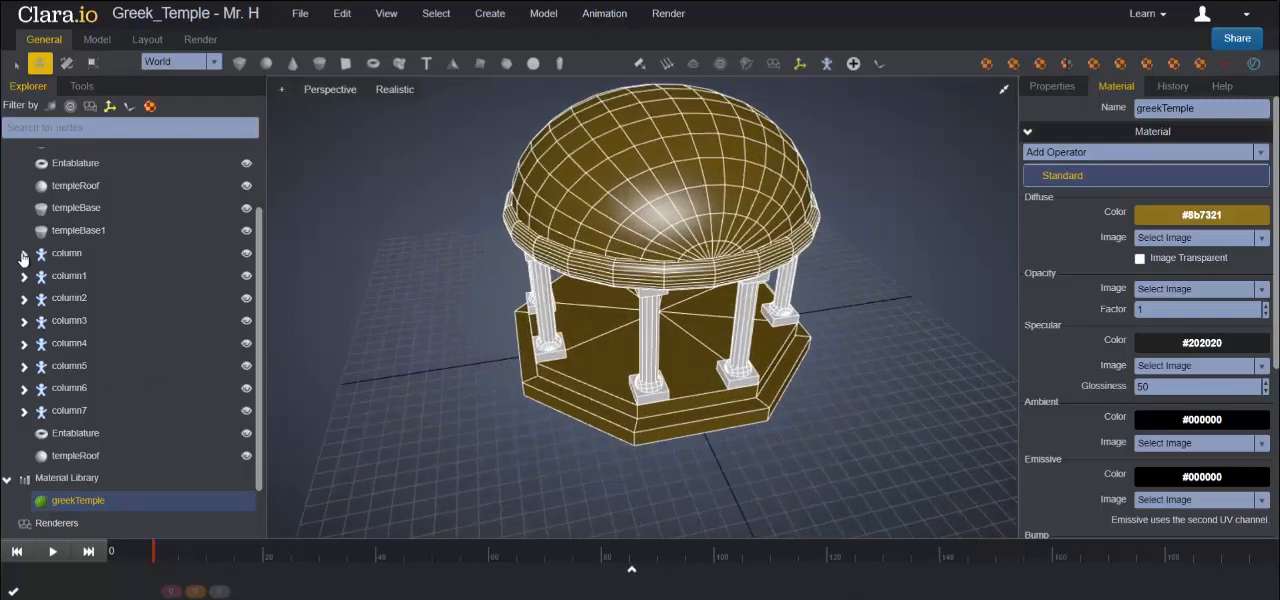
{"action": "left_click", "coordinate": [23, 255]}
{"action": "left_click", "coordinate": [94, 276]}
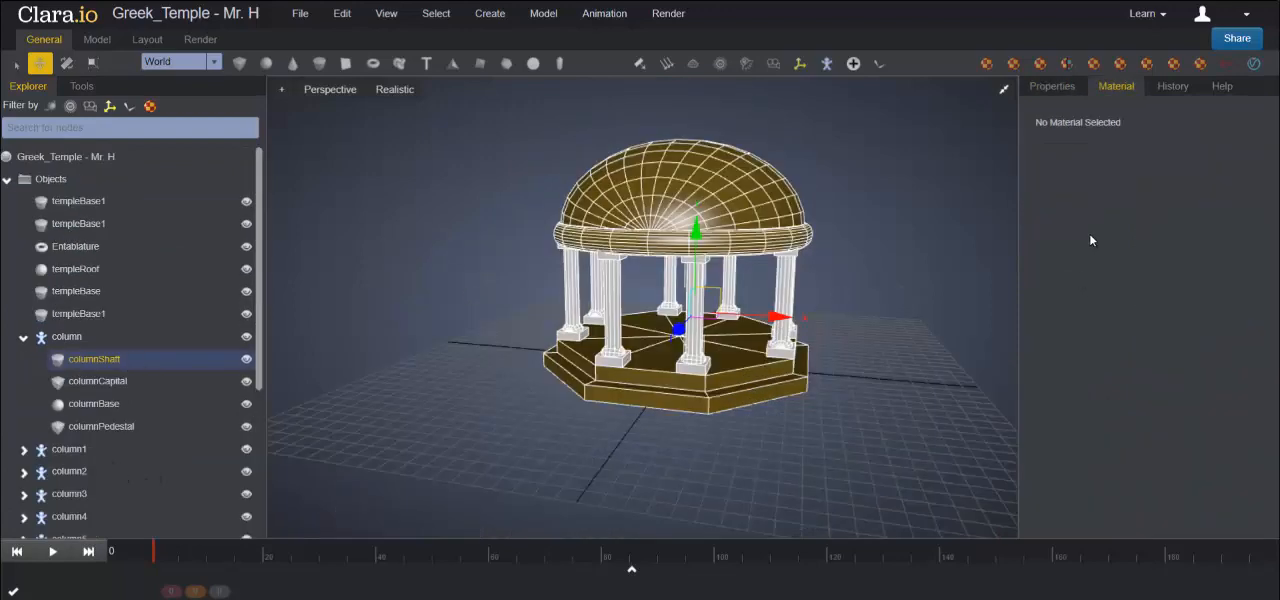
{"action": "left_click", "coordinate": [1052, 86]}
{"action": "left_click", "coordinate": [1030, 530]}
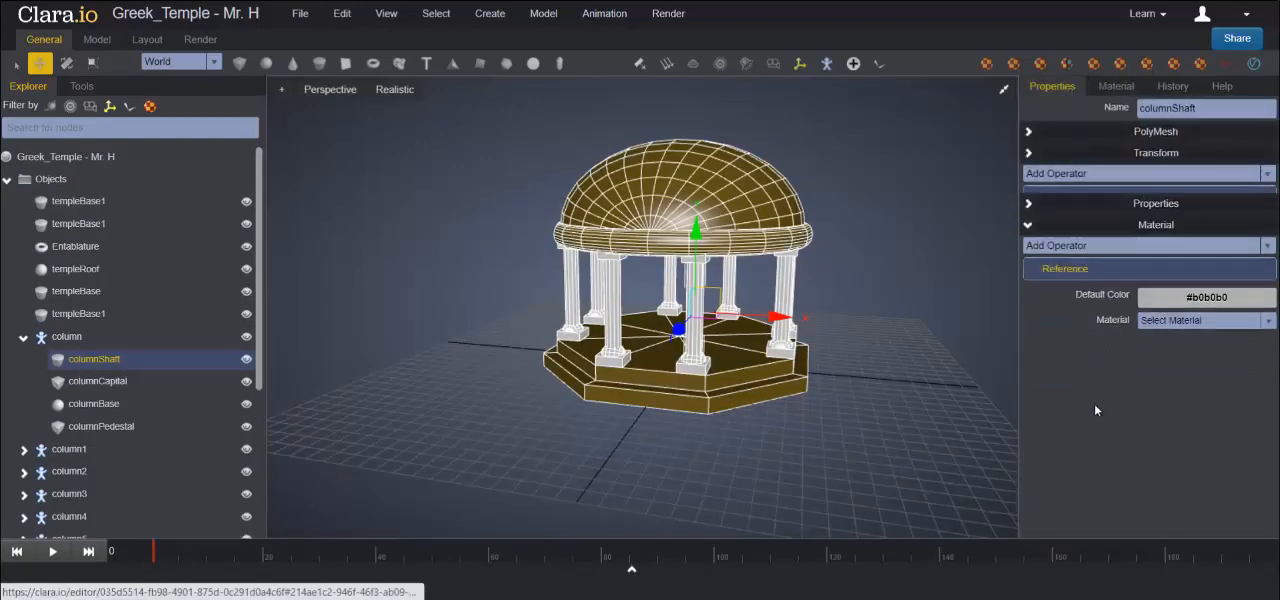
{"action": "left_click", "coordinate": [1192, 291]}
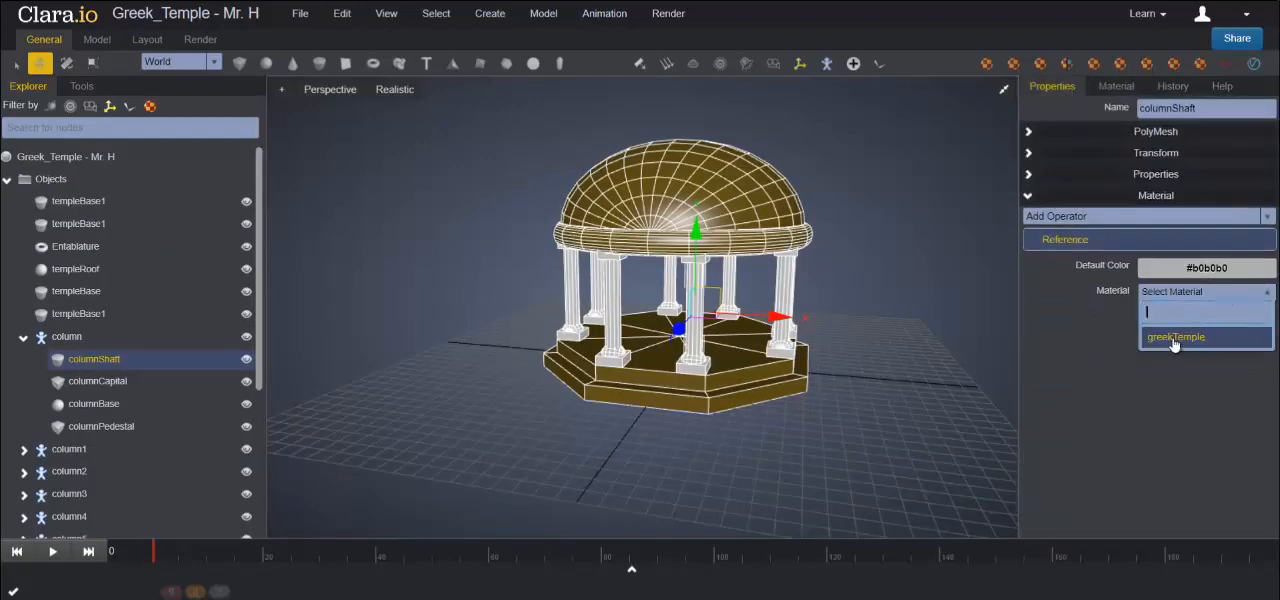
{"action": "left_click", "coordinate": [1176, 336]}
- Assign the greekTemple material to columnCapital, columnBase and columnPedestal in the first column group
{"action": "left_click", "coordinate": [115, 382]}
{"action": "left_click", "coordinate": [1208, 291]}
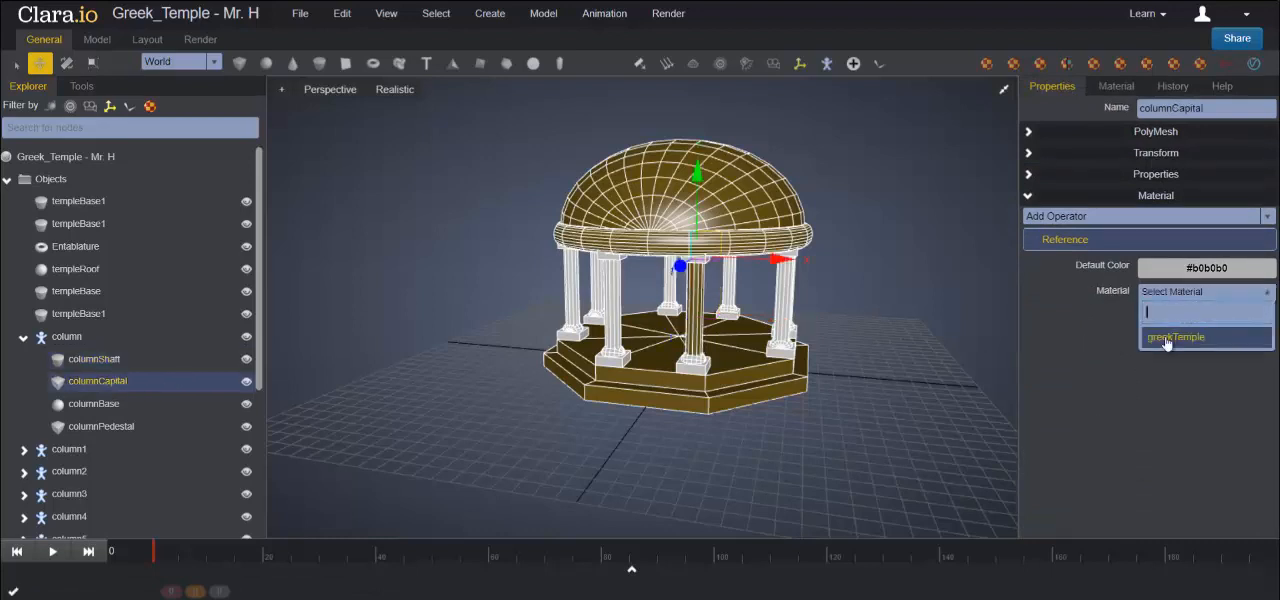
{"action": "left_click", "coordinate": [1168, 340]}
{"action": "left_click", "coordinate": [100, 404]}
{"action": "left_click", "coordinate": [1160, 292]}
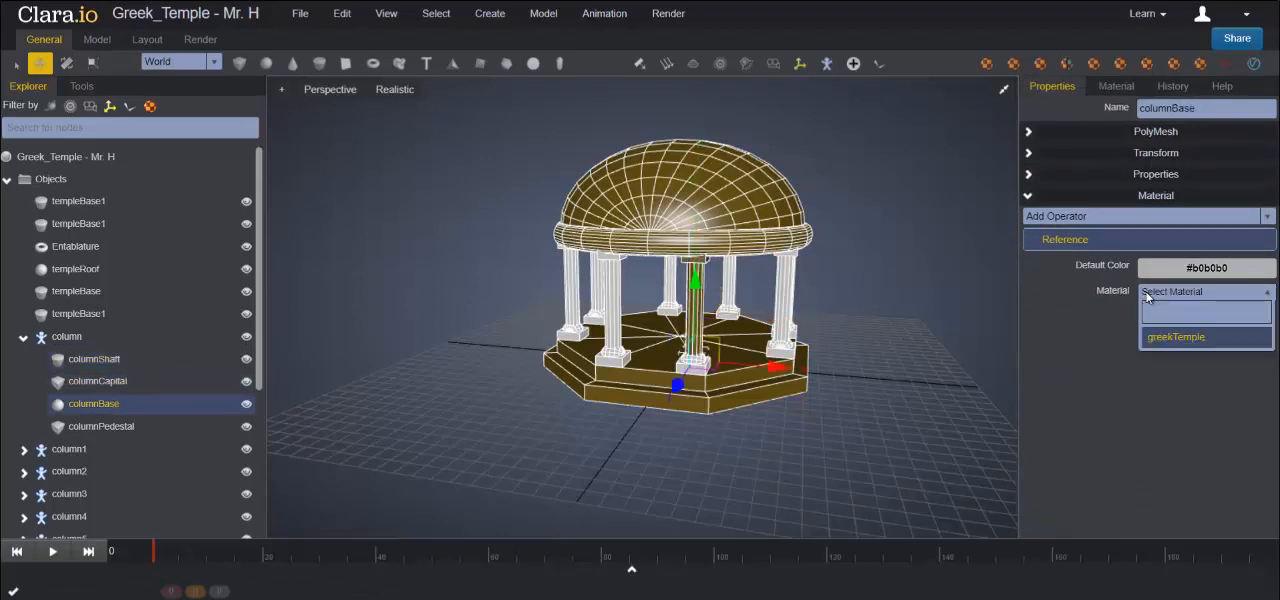
{"action": "left_click", "coordinate": [1150, 337]}
{"action": "left_click", "coordinate": [110, 427]}
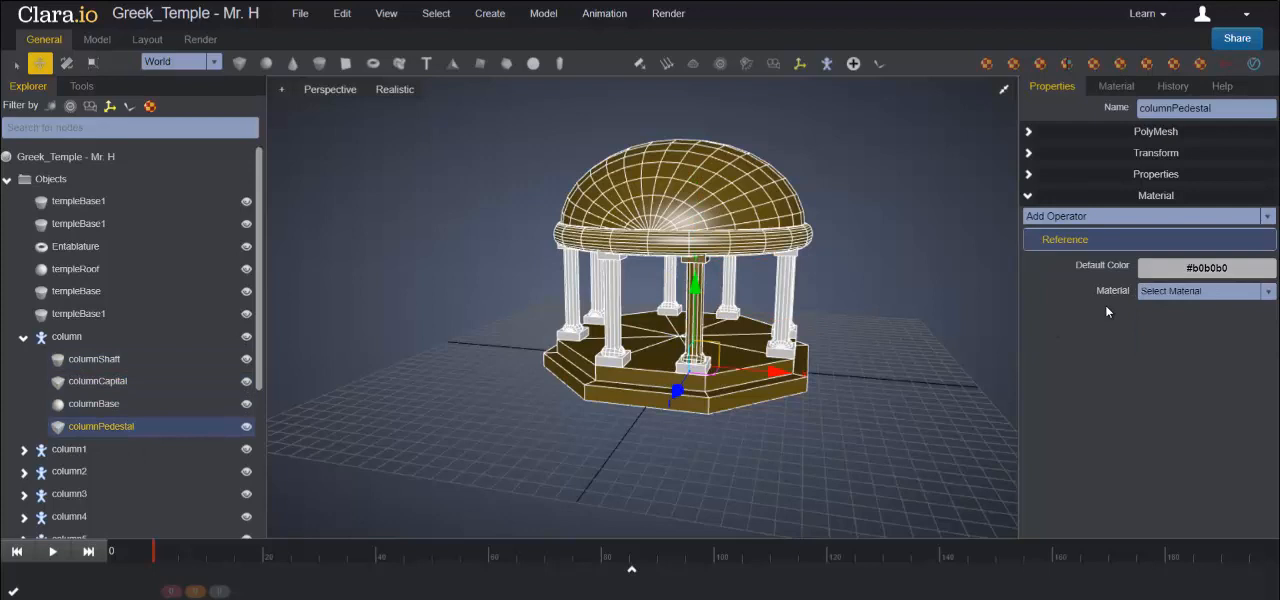
{"action": "left_click", "coordinate": [1200, 291]}
{"action": "left_click", "coordinate": [1170, 341]}
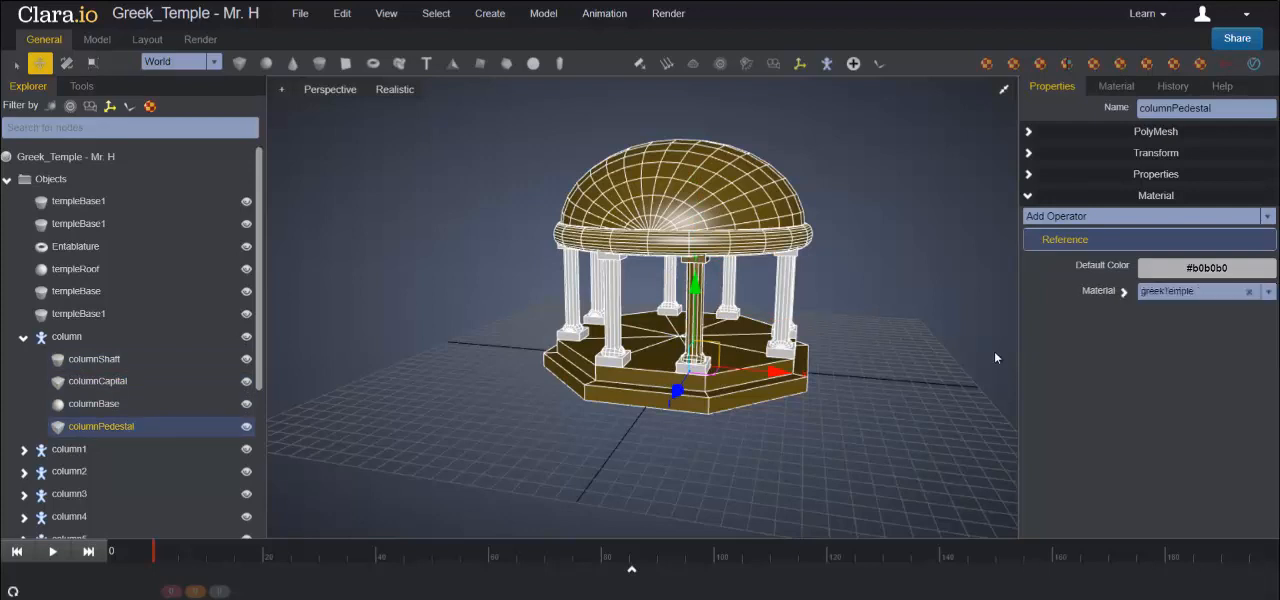
- Assign the greekTemple material to columnShaft1 in the column1 group
{"action": "left_click", "coordinate": [23, 337]}
{"action": "left_click", "coordinate": [42, 361]}
{"action": "left_click", "coordinate": [23, 359]}
{"action": "left_click", "coordinate": [100, 381]}
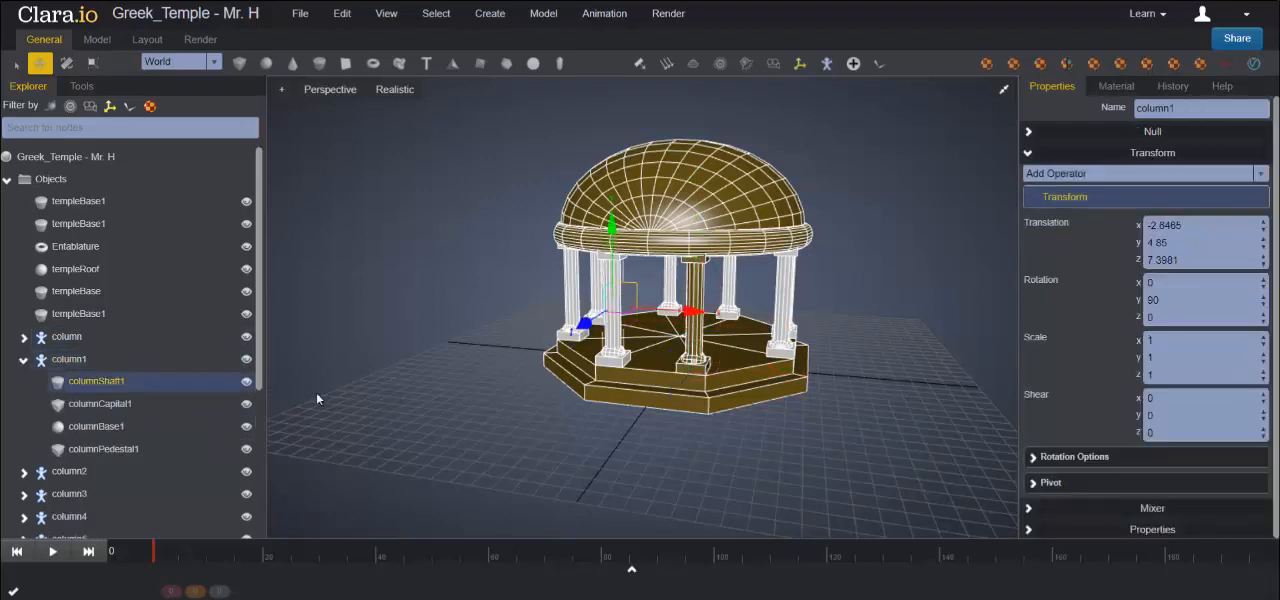
{"action": "left_click", "coordinate": [1170, 291]}
{"action": "left_click", "coordinate": [1160, 342]}
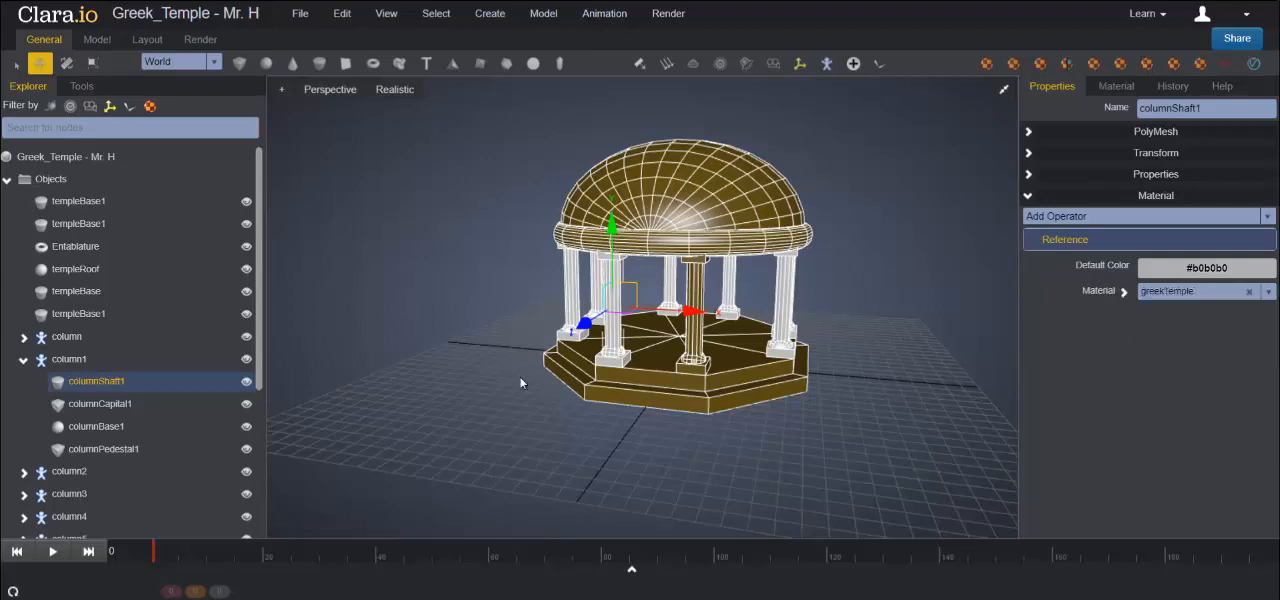
- Assign the greekTemple material to columnCapital1, columnBase1 and columnPedestal1, and collapse the column1 group
{"action": "left_click", "coordinate": [104, 403]}
{"action": "left_click", "coordinate": [1190, 291]}
{"action": "left_click", "coordinate": [1165, 340]}
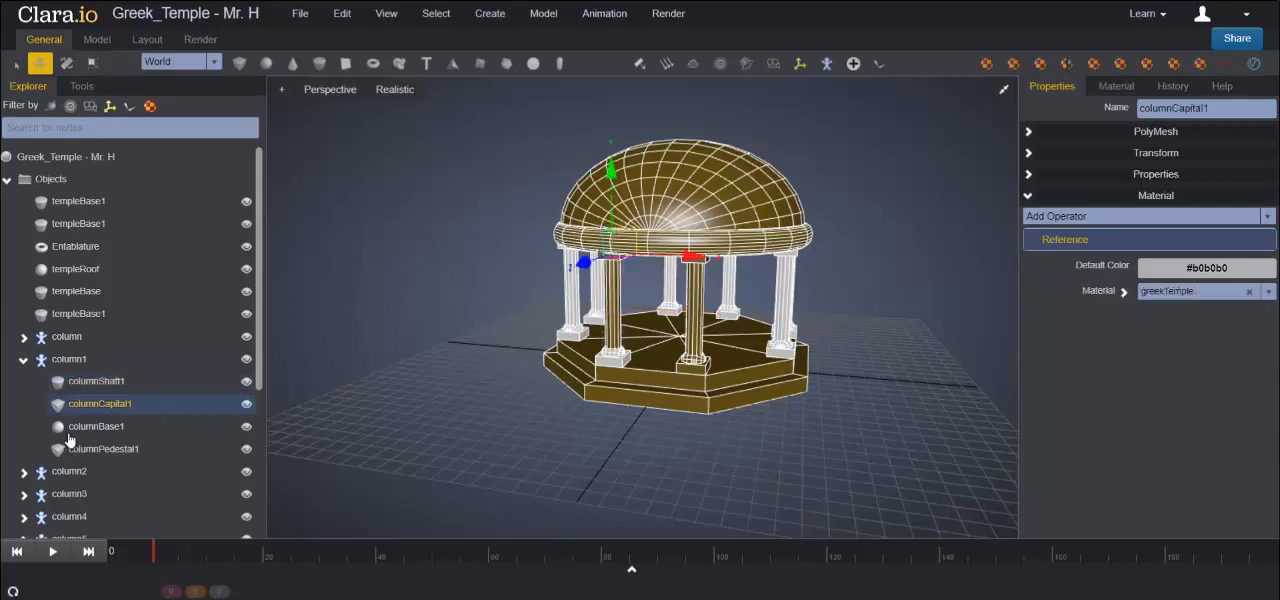
{"action": "left_click", "coordinate": [70, 428]}
{"action": "left_click", "coordinate": [1180, 291]}
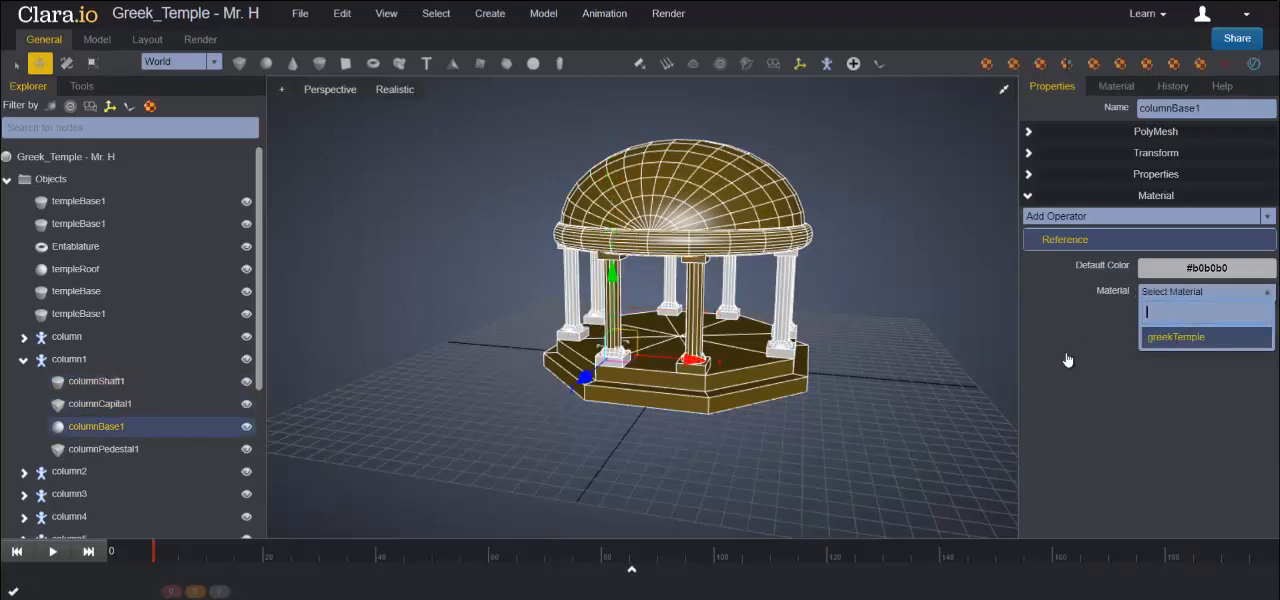
{"action": "left_click", "coordinate": [1066, 360]}
{"action": "left_click", "coordinate": [128, 449]}
{"action": "left_click", "coordinate": [1157, 298]}
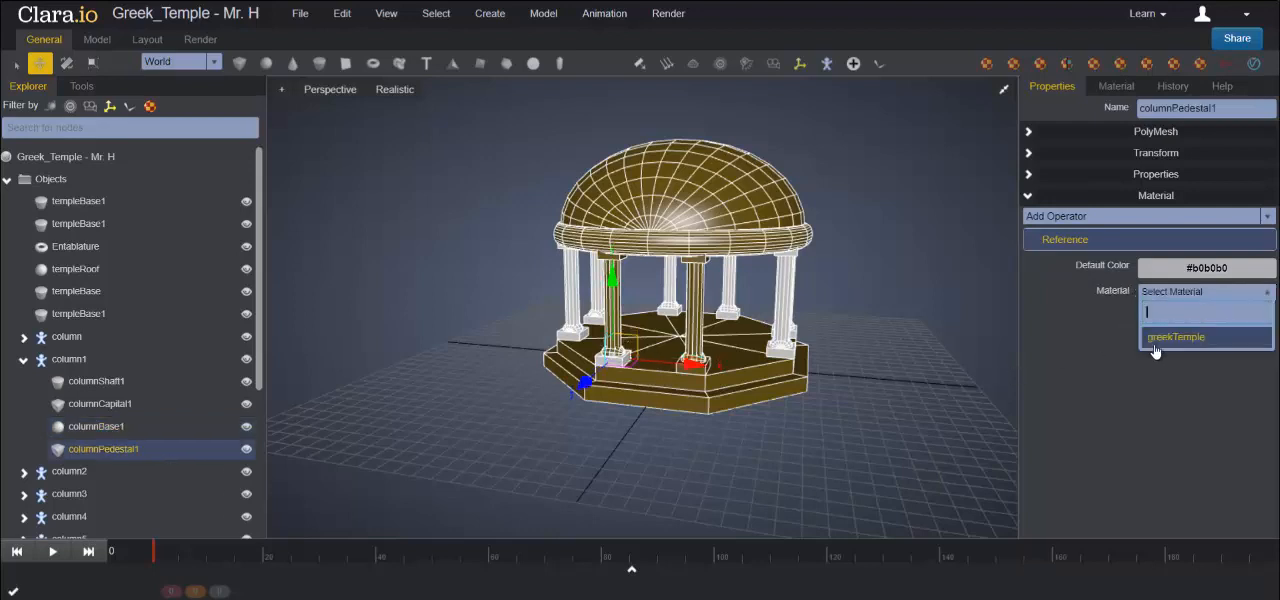
{"action": "left_click", "coordinate": [1158, 344]}
{"action": "left_click", "coordinate": [25, 363]}
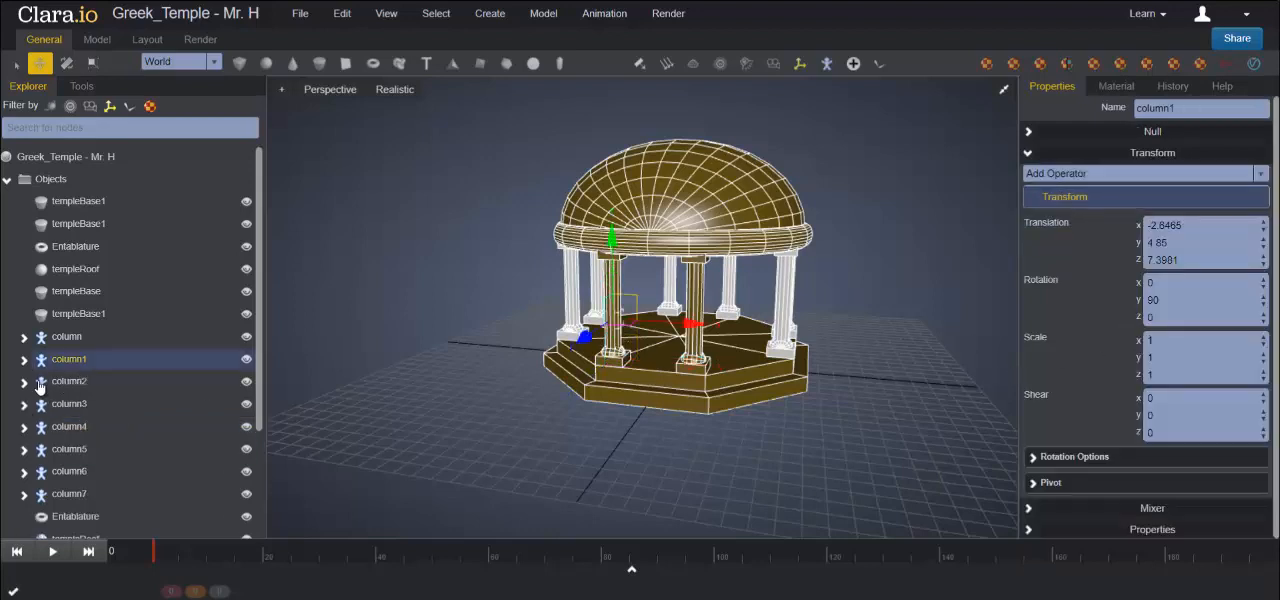
- Assign the greekTemple material to columnShaft2 and columnCapital2 in the column2 group
{"action": "left_click", "coordinate": [24, 381]}
{"action": "left_click", "coordinate": [110, 404]}
{"action": "left_click", "coordinate": [1168, 300]}
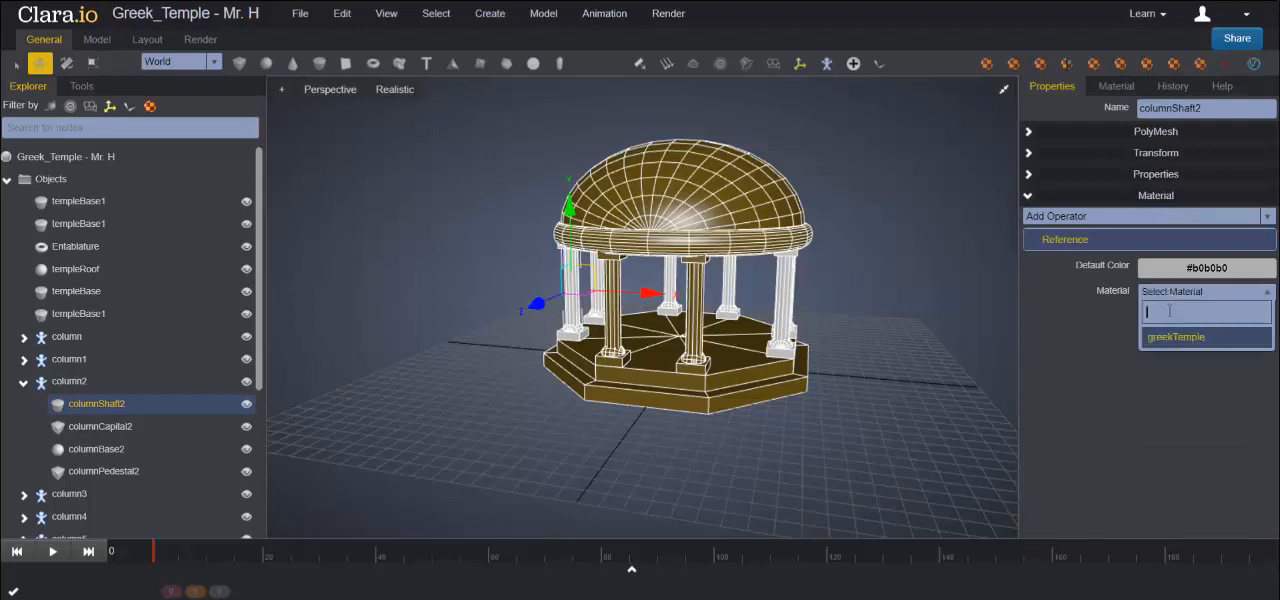
{"action": "left_click", "coordinate": [1167, 343]}
{"action": "left_click", "coordinate": [100, 426]}
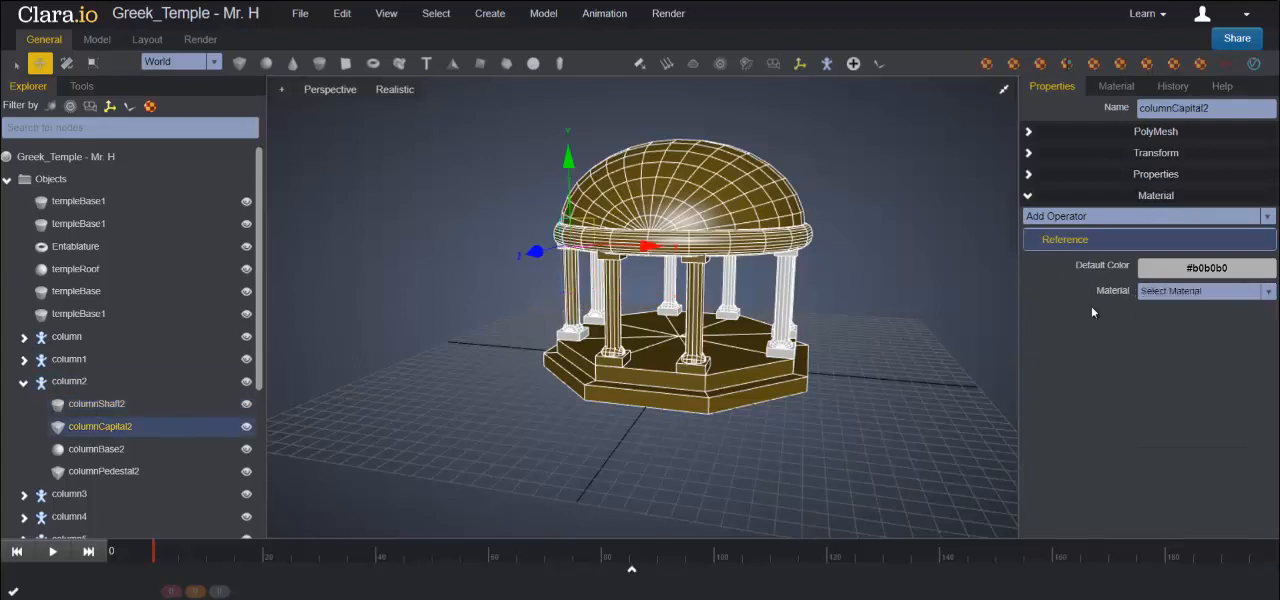
{"action": "left_click", "coordinate": [1167, 293]}
{"action": "left_click", "coordinate": [1158, 342]}
- Assign the greekTemple material to columnBase2 and columnPedestal2, and collapse the column2 group
{"action": "left_click", "coordinate": [100, 449]}
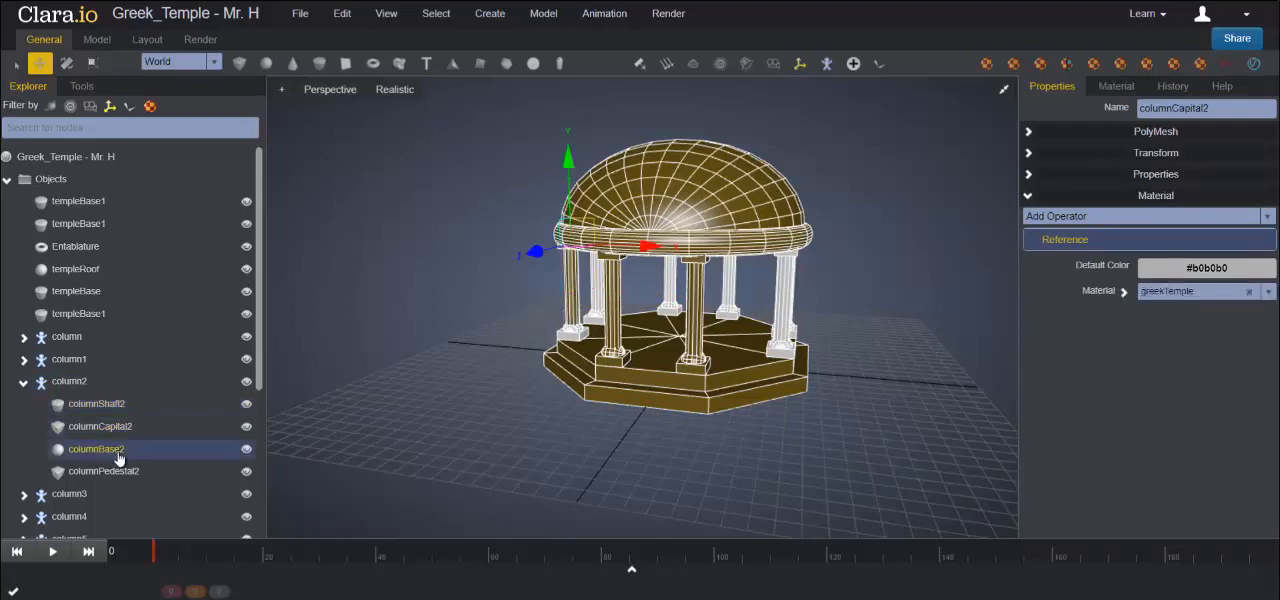
{"action": "left_click", "coordinate": [1160, 292]}
{"action": "left_click", "coordinate": [1160, 340]}
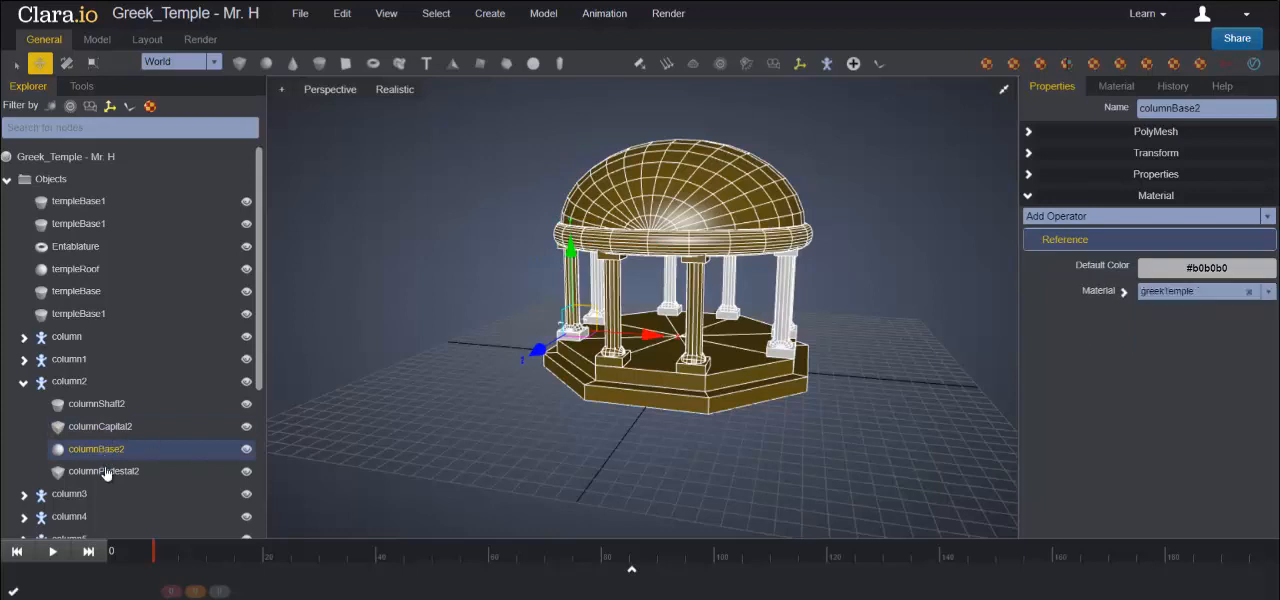
{"action": "left_click", "coordinate": [105, 472]}
{"action": "left_click", "coordinate": [1160, 292]}
{"action": "left_click", "coordinate": [1165, 338]}
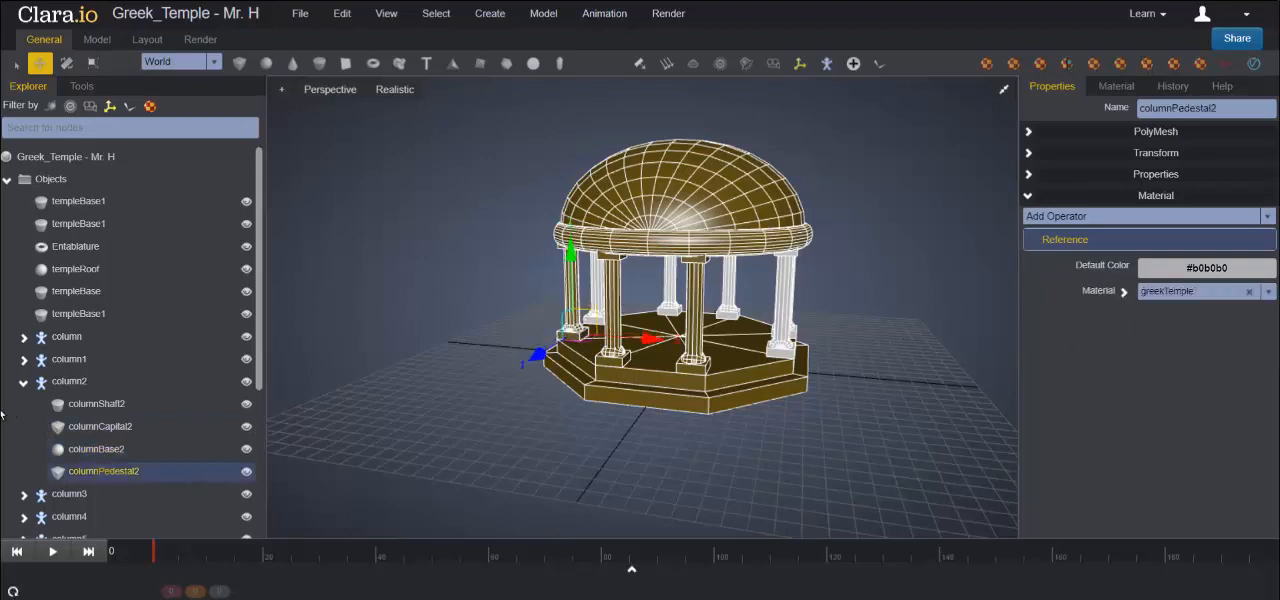
{"action": "left_click", "coordinate": [23, 382]}
- Assign the greekTemple material to columnShaft3 and columnCapital3 in the column3 group
{"action": "scroll", "coordinate": [83, 332], "scroll_direction": "down", "scroll_amount": 3}
{"action": "left_click", "coordinate": [70, 255]}
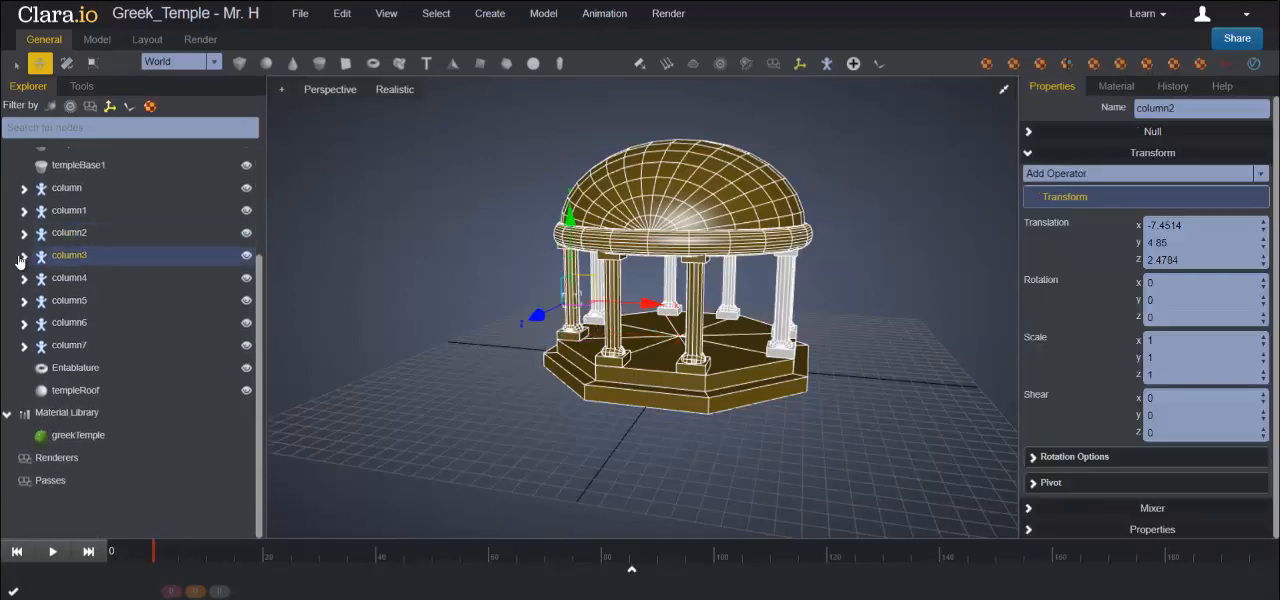
{"action": "left_click", "coordinate": [23, 256]}
{"action": "left_click", "coordinate": [93, 278]}
{"action": "left_click", "coordinate": [1185, 291]}
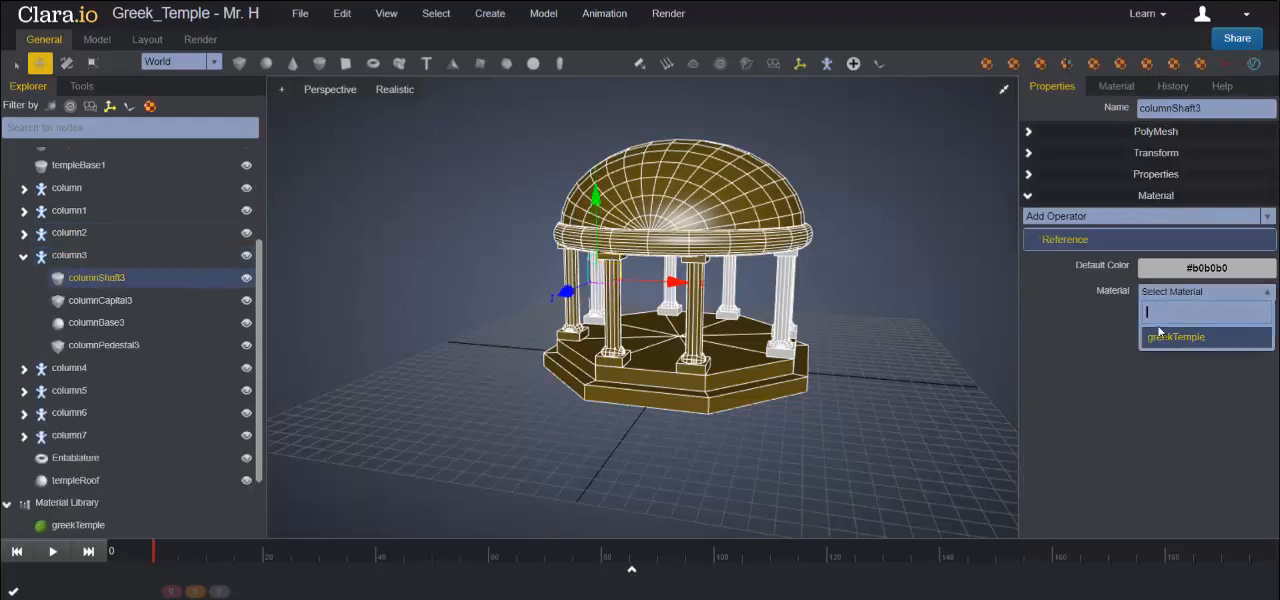
{"action": "left_click", "coordinate": [1165, 342]}
{"action": "left_click", "coordinate": [105, 300]}
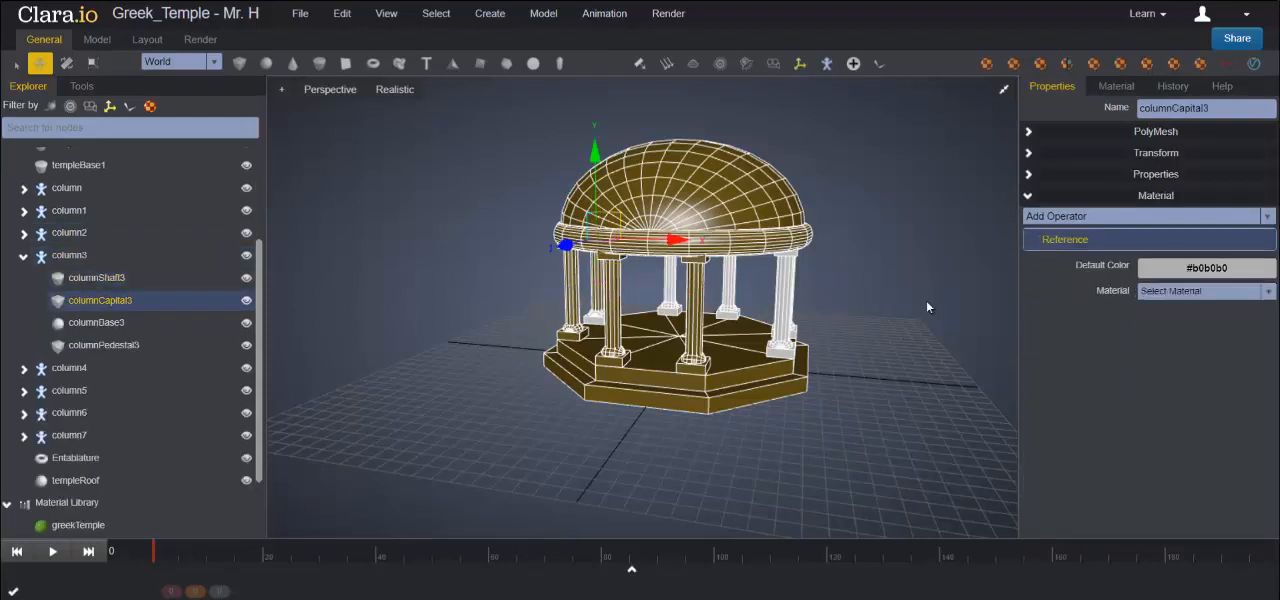
{"action": "left_click", "coordinate": [1167, 295]}
{"action": "left_click", "coordinate": [1165, 338]}
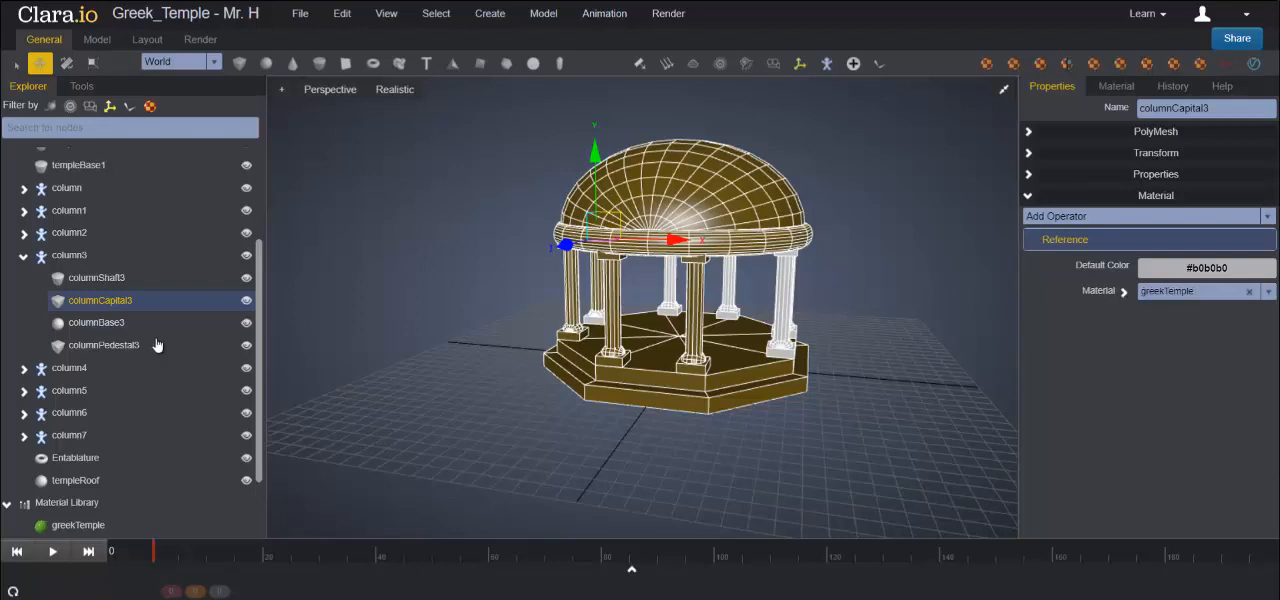
- Assign the greekTemple material to columnBase3 and columnPedestal3, and collapse the column3 group
{"action": "left_click", "coordinate": [212, 324]}
{"action": "left_click", "coordinate": [1160, 299]}
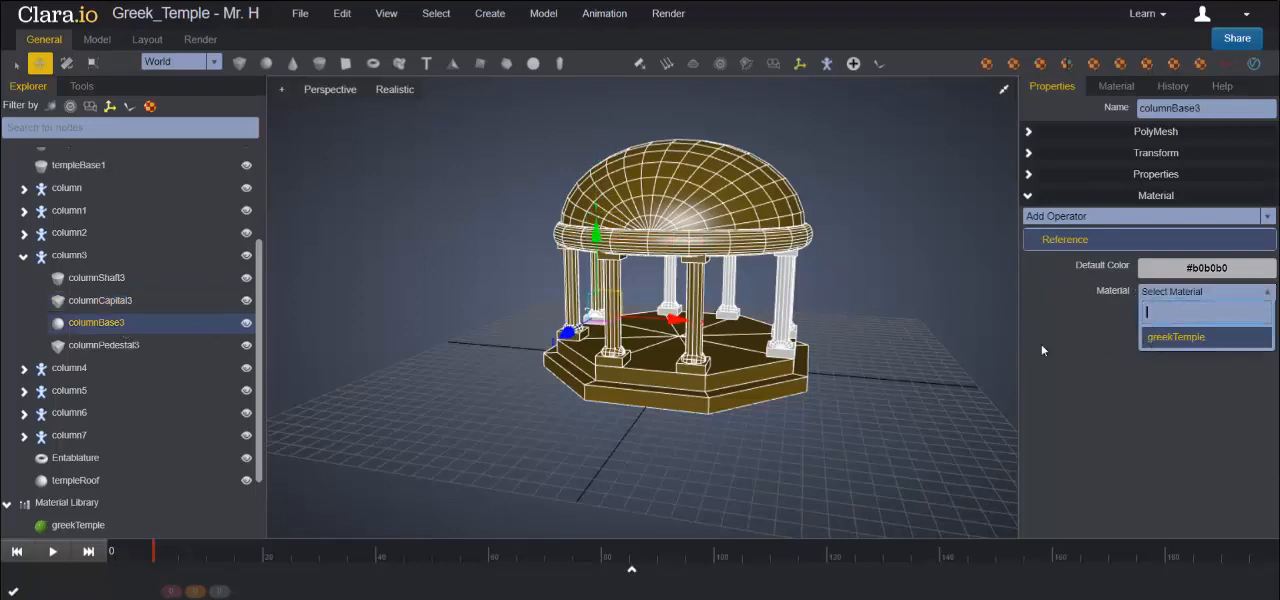
{"action": "left_click", "coordinate": [1176, 337]}
{"action": "left_click", "coordinate": [130, 345]}
{"action": "left_click", "coordinate": [1162, 298]}
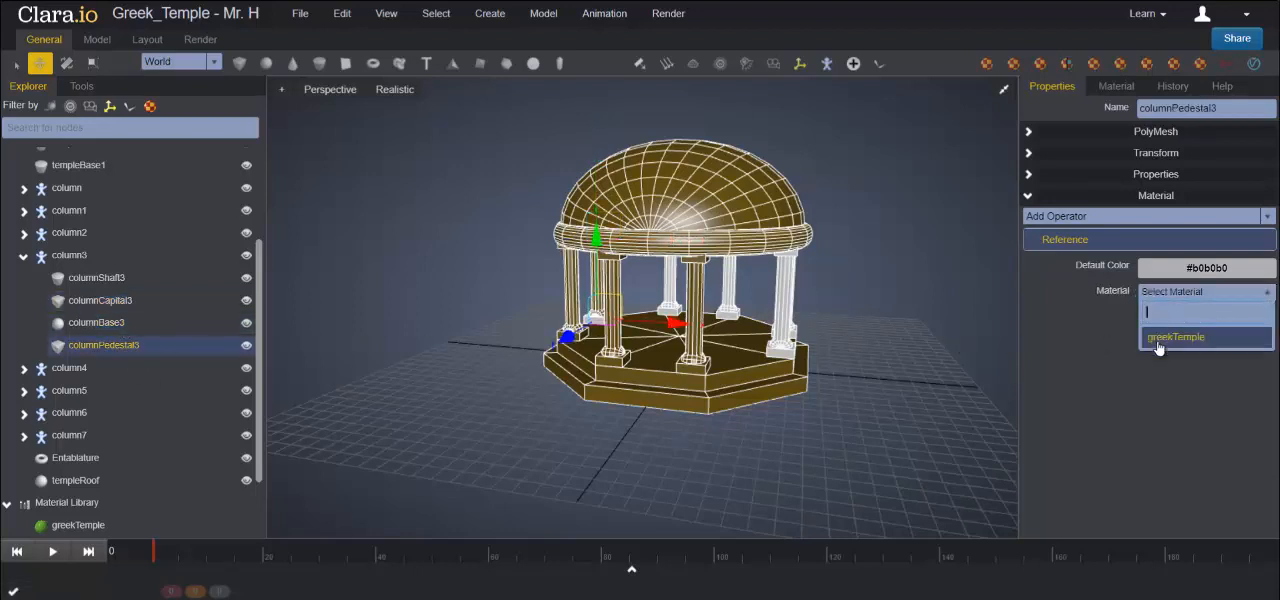
{"action": "left_click", "coordinate": [1165, 338]}
{"action": "left_click", "coordinate": [25, 259]}
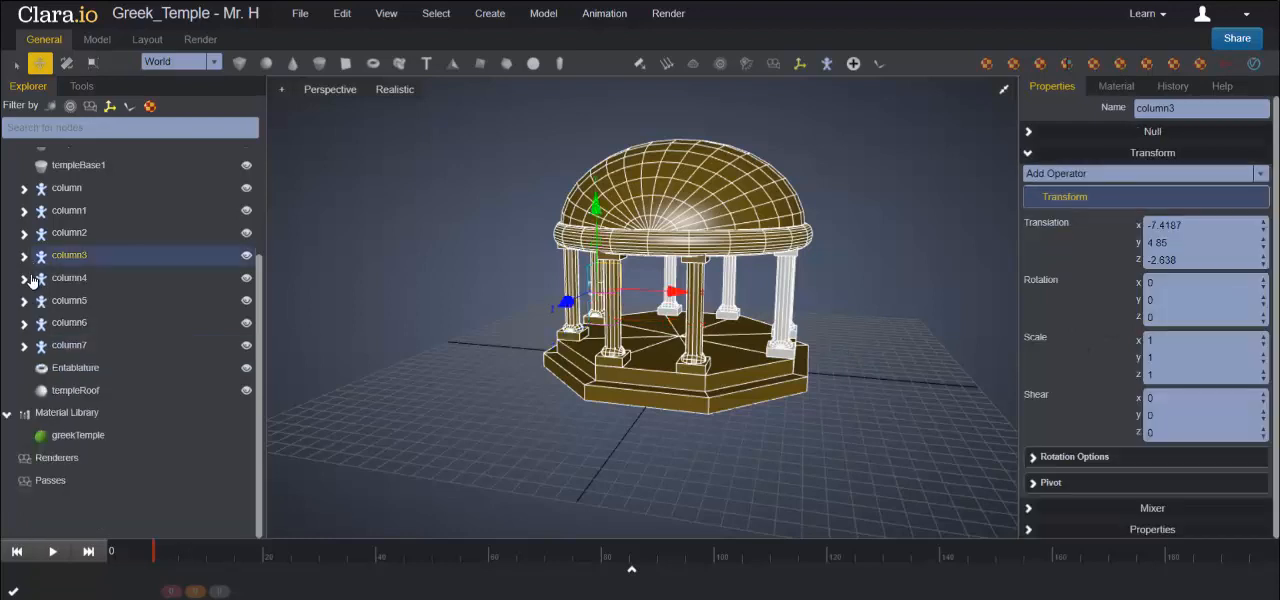
- Assign the greekTemple material to columnShaft4 and columnCapital4 in the column4 group
{"action": "left_click", "coordinate": [24, 278]}
{"action": "left_click", "coordinate": [87, 302]}
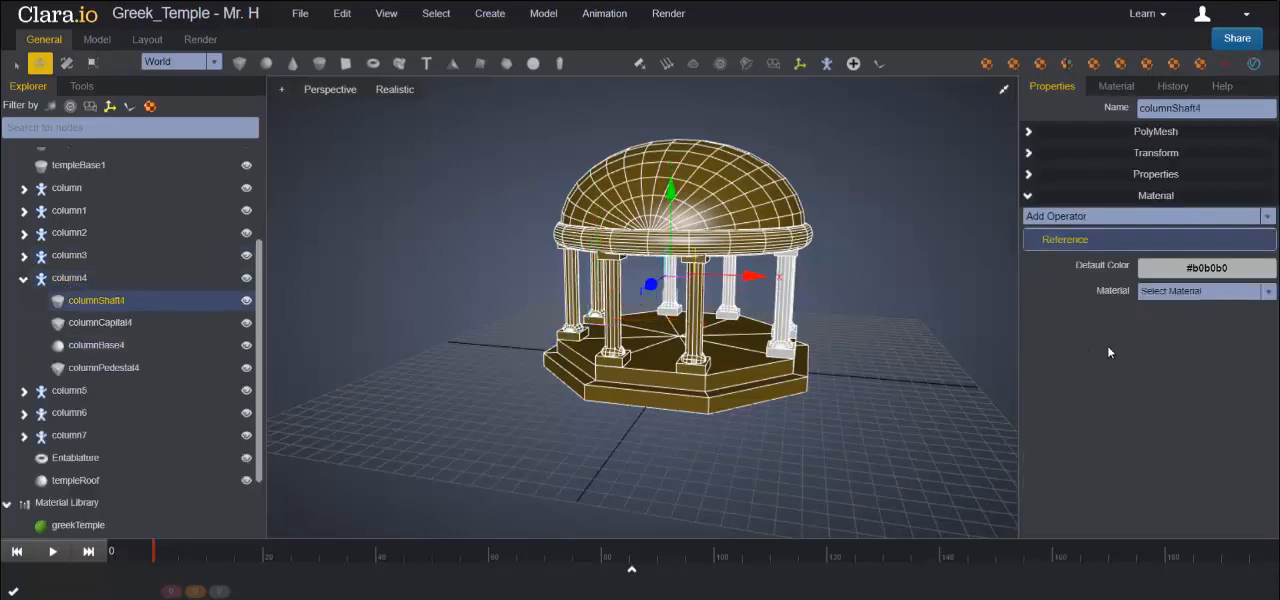
{"action": "left_click", "coordinate": [1180, 291]}
{"action": "left_click", "coordinate": [1162, 338]}
{"action": "left_click", "coordinate": [120, 323]}
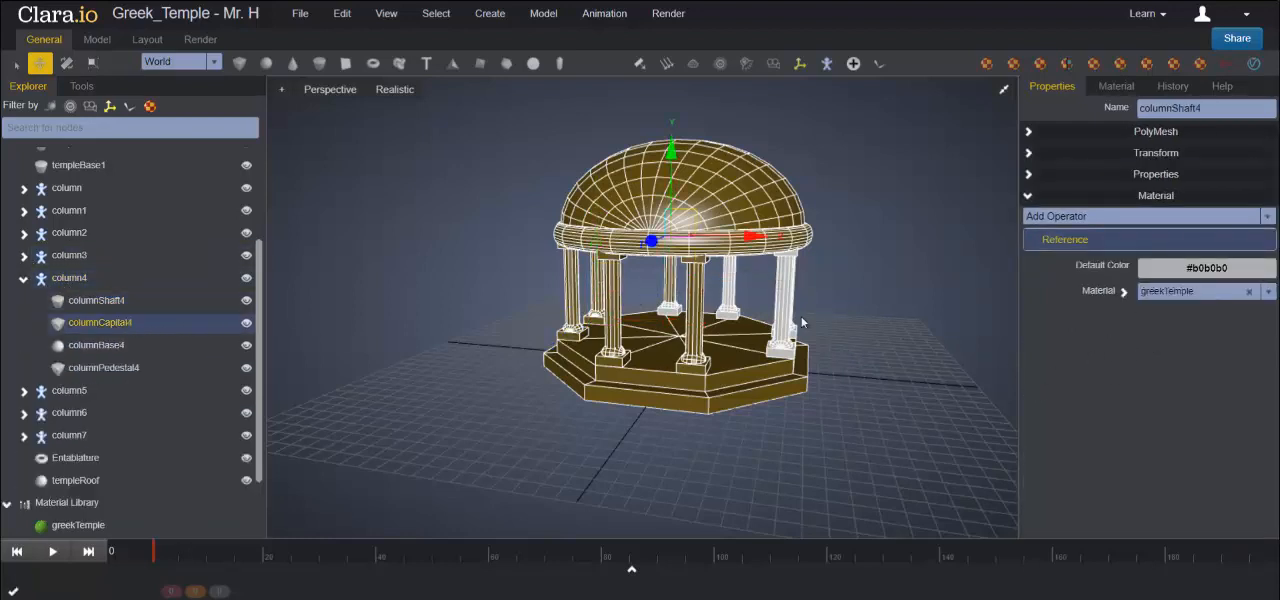
{"action": "left_click", "coordinate": [1150, 292]}
{"action": "left_click", "coordinate": [1165, 337]}
- Assign the greekTemple material to columnBase4 and columnPedestal4, and collapse the column4 group
{"action": "left_click", "coordinate": [140, 345]}
{"action": "left_click", "coordinate": [1165, 291]}
{"action": "left_click", "coordinate": [1162, 338]}
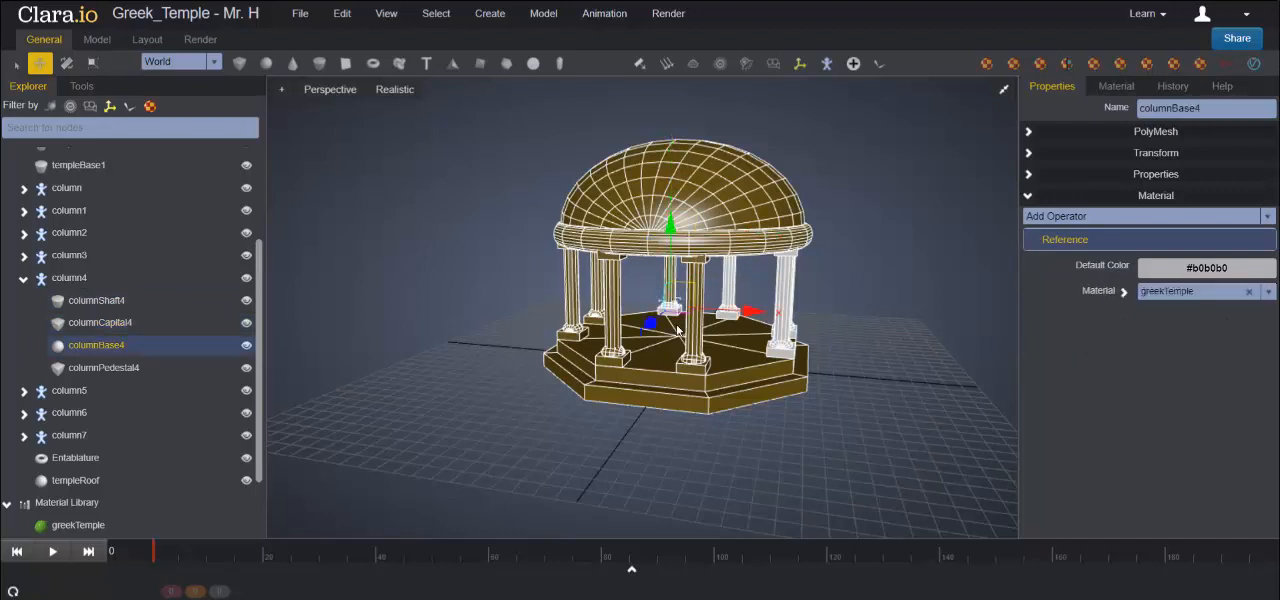
{"action": "left_click", "coordinate": [120, 368]}
{"action": "left_click", "coordinate": [1168, 292]}
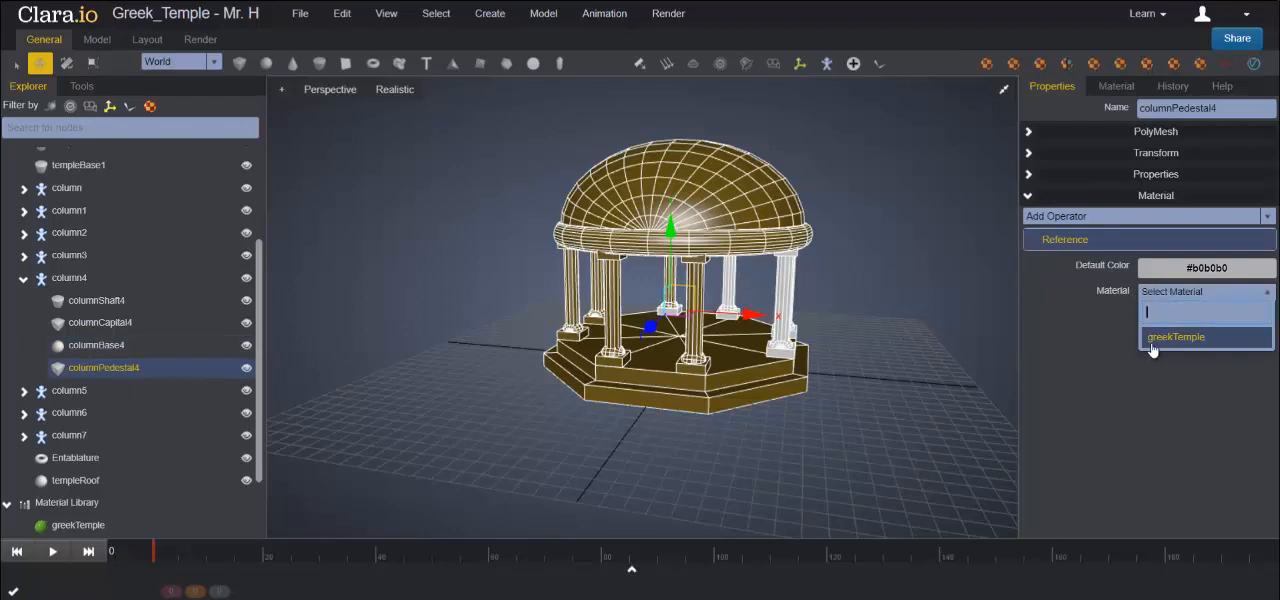
{"action": "left_click", "coordinate": [1152, 340]}
{"action": "left_click", "coordinate": [24, 286]}
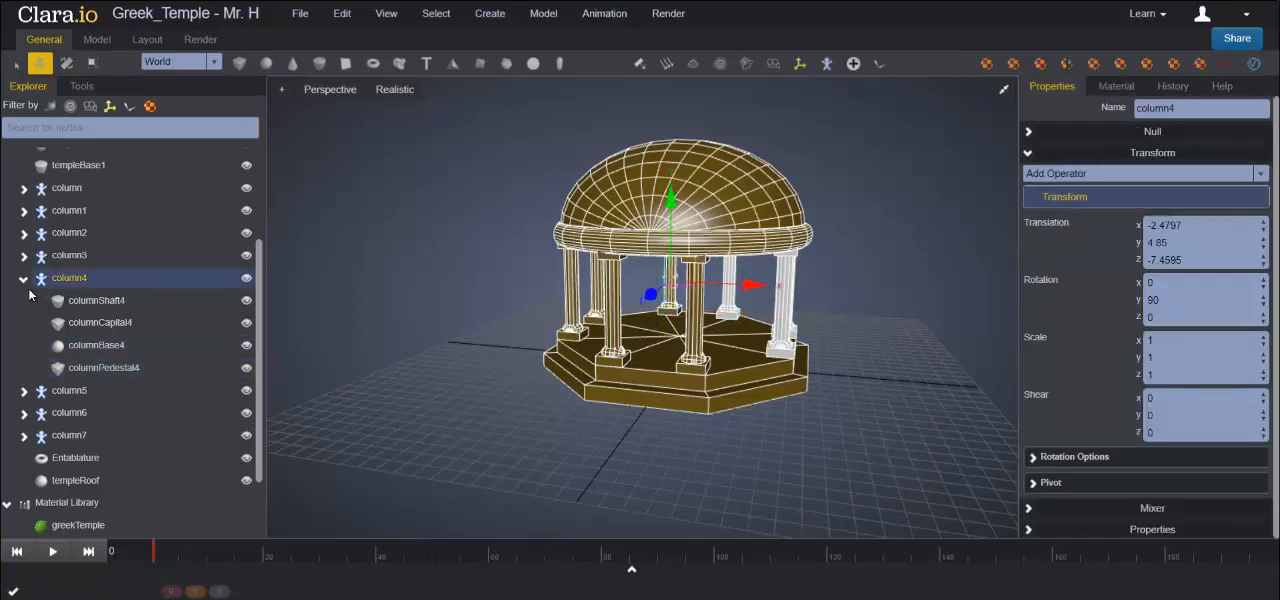
{"action": "left_click", "coordinate": [23, 280]}
- Assign the greekTemple material to columnShaft5 and columnCapital5 in the column5 group
{"action": "left_click", "coordinate": [66, 302]}
{"action": "left_click", "coordinate": [23, 300]}
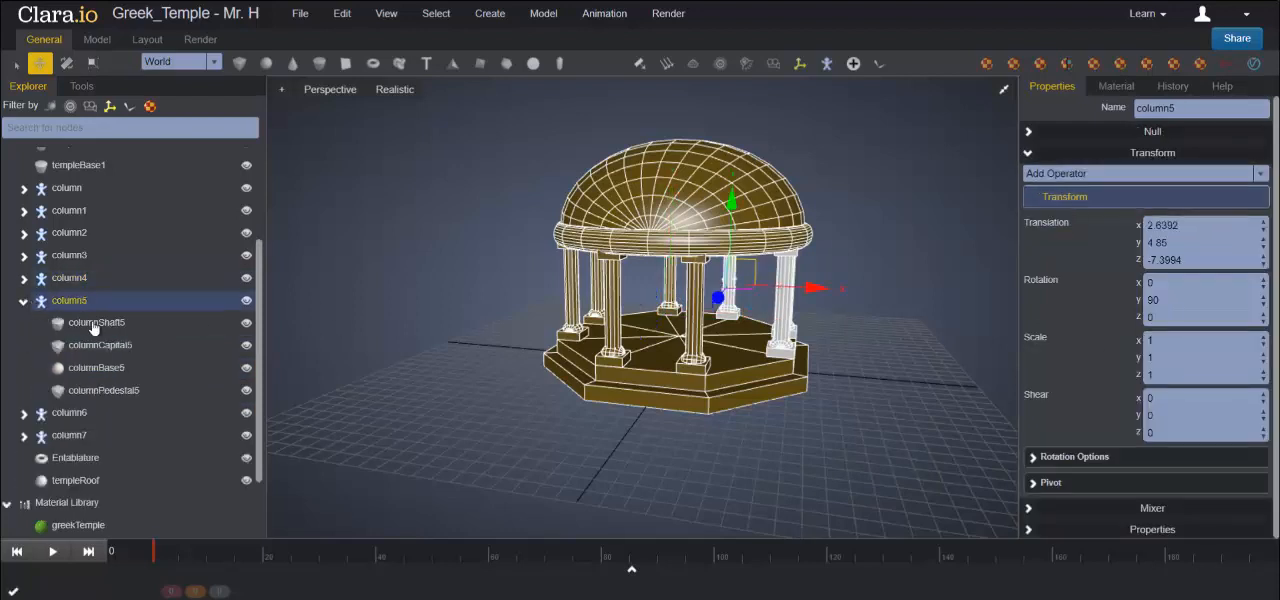
{"action": "left_click", "coordinate": [96, 322]}
{"action": "left_click", "coordinate": [1172, 291]}
{"action": "left_click", "coordinate": [1160, 337]}
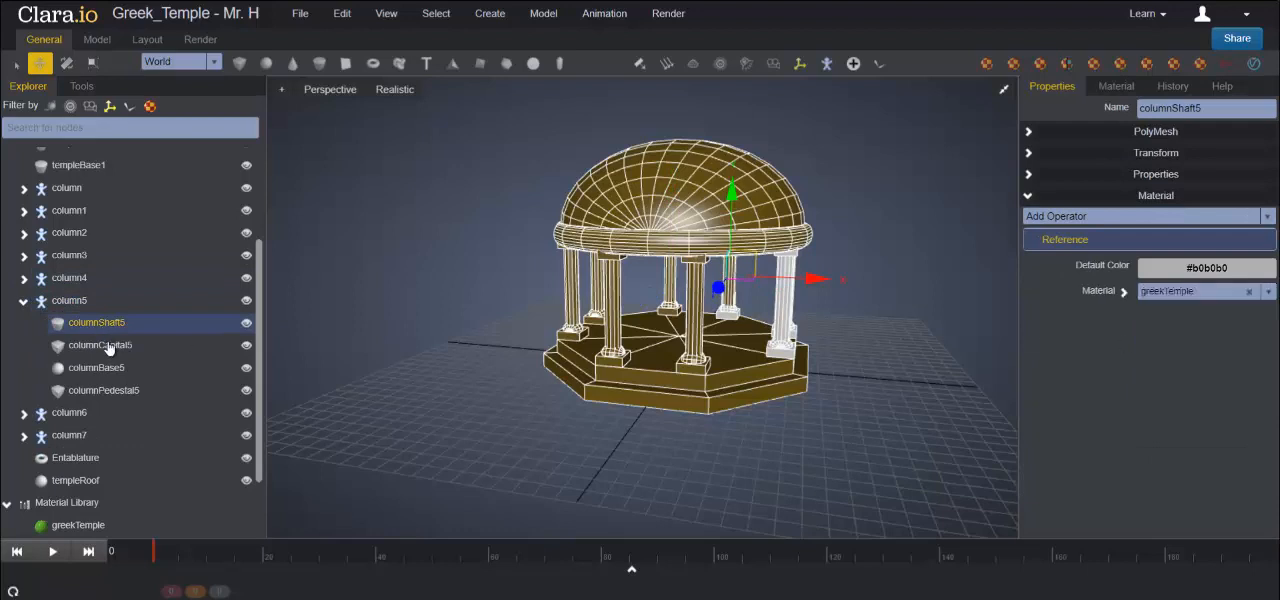
{"action": "left_click", "coordinate": [100, 345]}
{"action": "left_click", "coordinate": [1155, 291]}
{"action": "left_click", "coordinate": [1160, 337]}
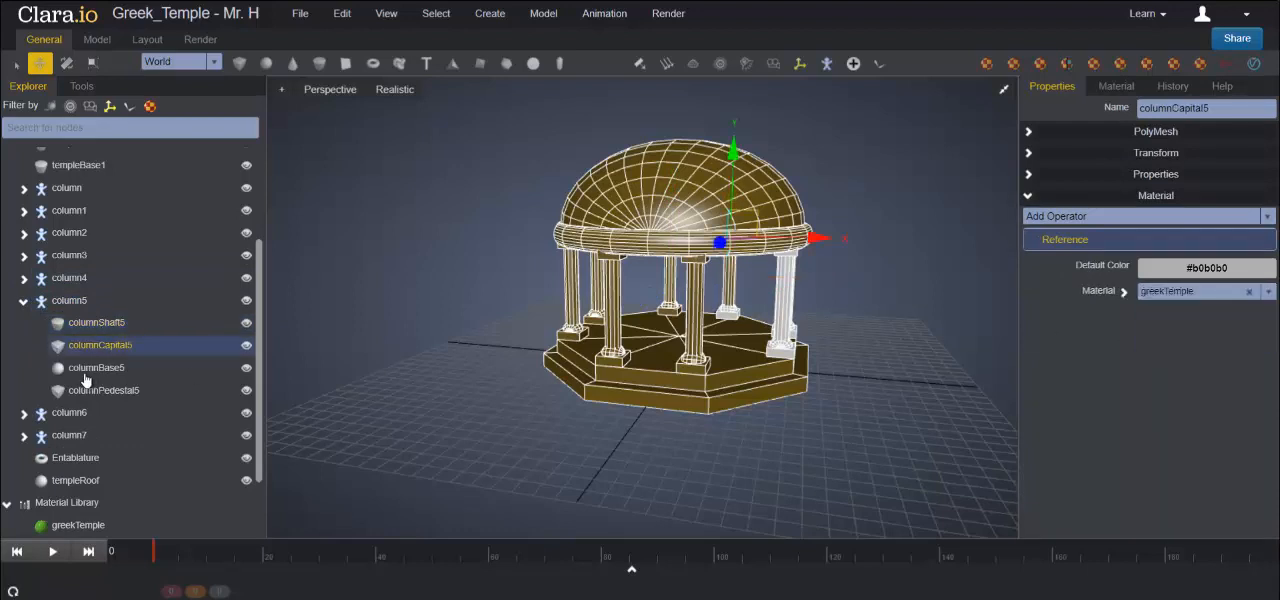
- Assign the greekTemple material to columnBase5 and columnPedestal5, and collapse the column5 group
{"action": "left_click", "coordinate": [90, 368]}
{"action": "left_click", "coordinate": [1172, 292]}
{"action": "left_click", "coordinate": [1160, 337]}
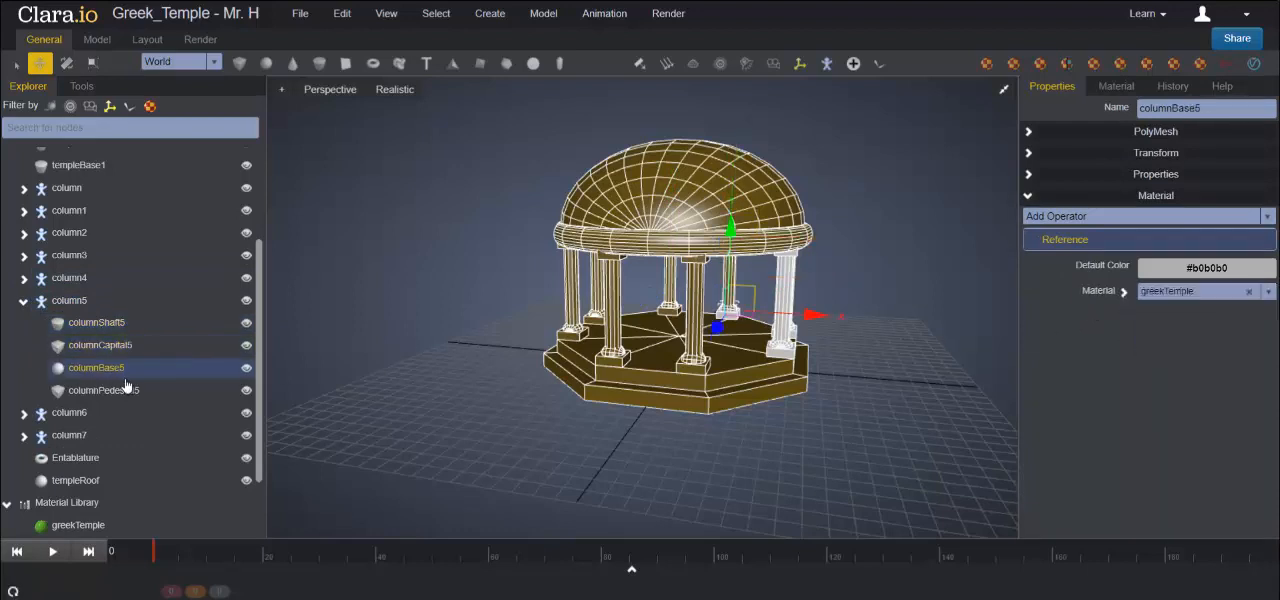
{"action": "left_click", "coordinate": [104, 390]}
{"action": "left_click", "coordinate": [1148, 295]}
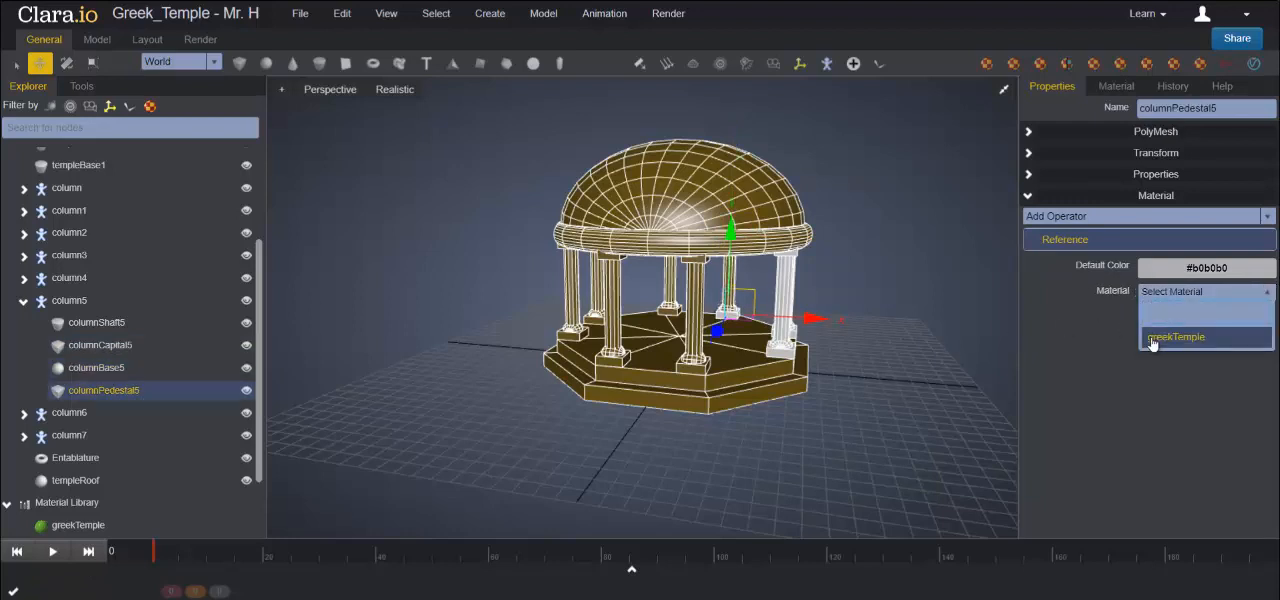
{"action": "left_click", "coordinate": [1155, 337]}
{"action": "left_click", "coordinate": [24, 302]}
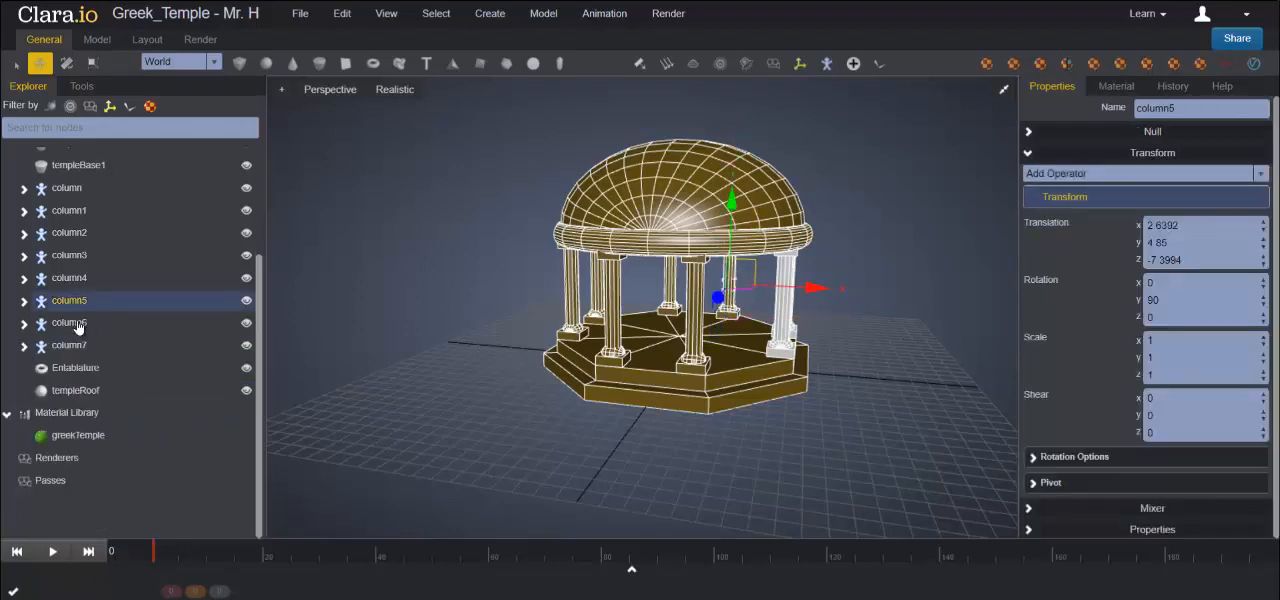
- Assign the greekTemple material to columnShaft6 and columnCapital6 in the column6 group
{"action": "left_click", "coordinate": [68, 323]}
{"action": "left_click", "coordinate": [24, 323]}
{"action": "left_click", "coordinate": [96, 345]}
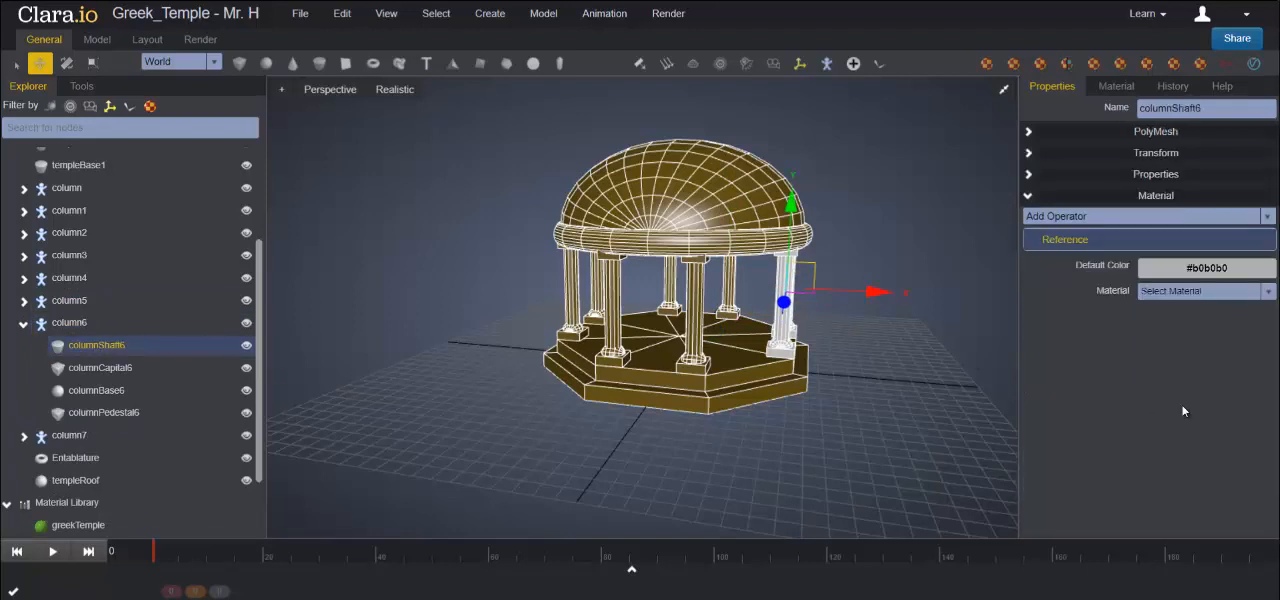
{"action": "left_click", "coordinate": [1165, 292]}
{"action": "left_click", "coordinate": [1165, 340]}
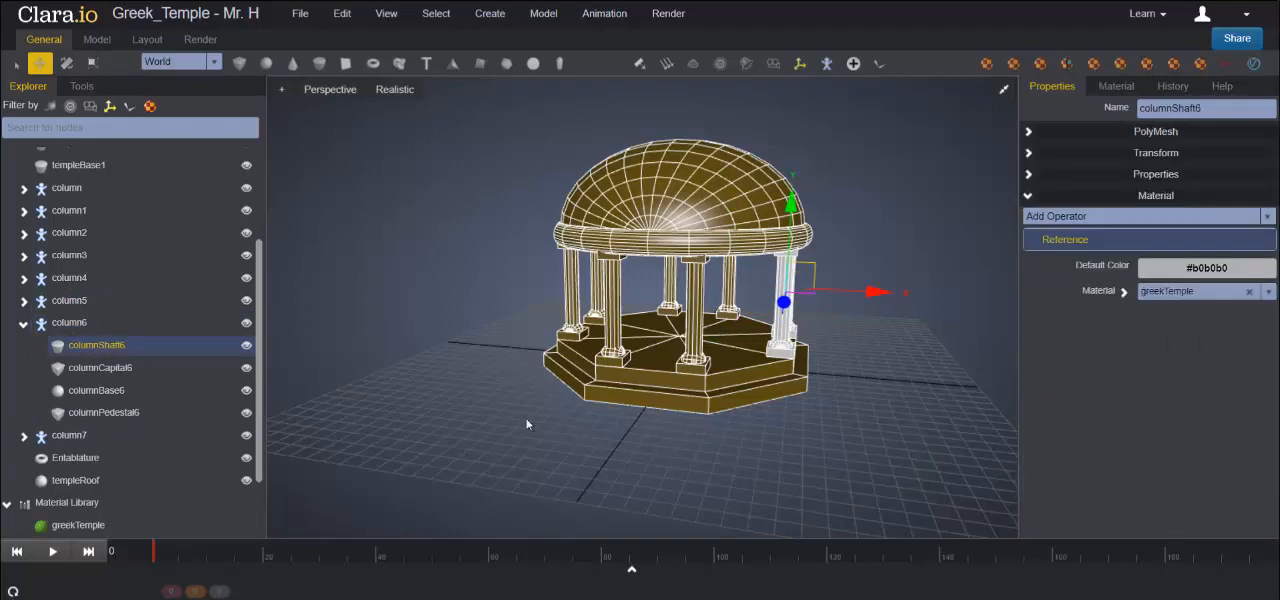
{"action": "left_click", "coordinate": [110, 368]}
{"action": "left_click", "coordinate": [1181, 292]}
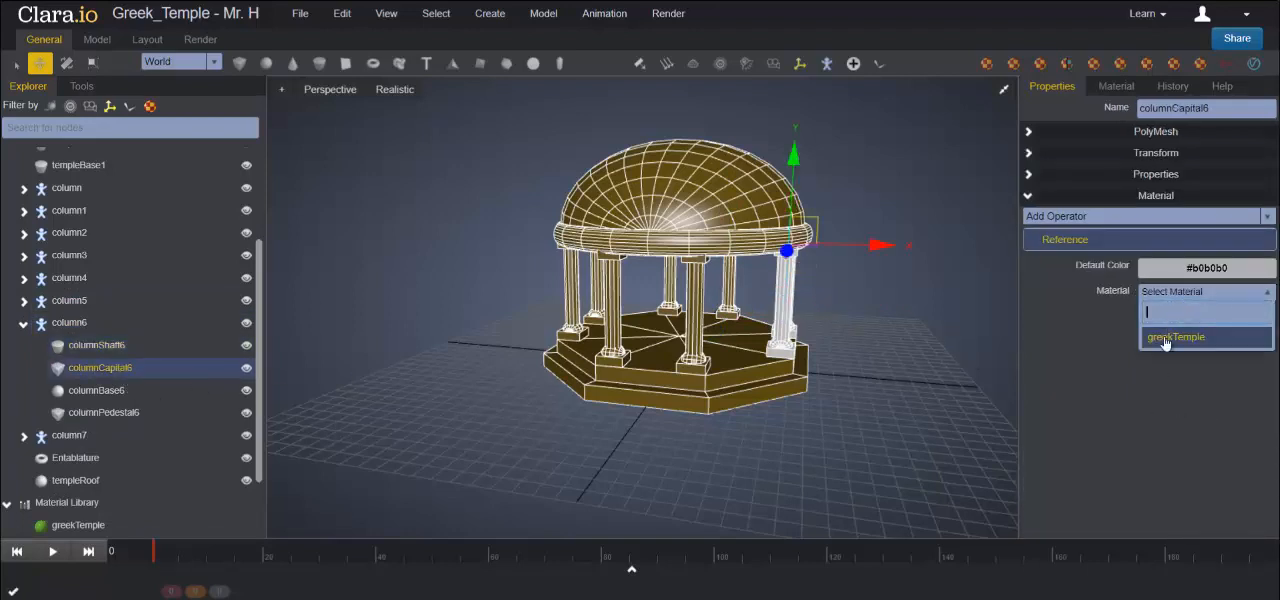
{"action": "left_click", "coordinate": [1165, 338]}
- Assign the greekTemple material to columnBase6 and columnPedestal6, and collapse the column6 group
{"action": "left_click", "coordinate": [97, 390]}
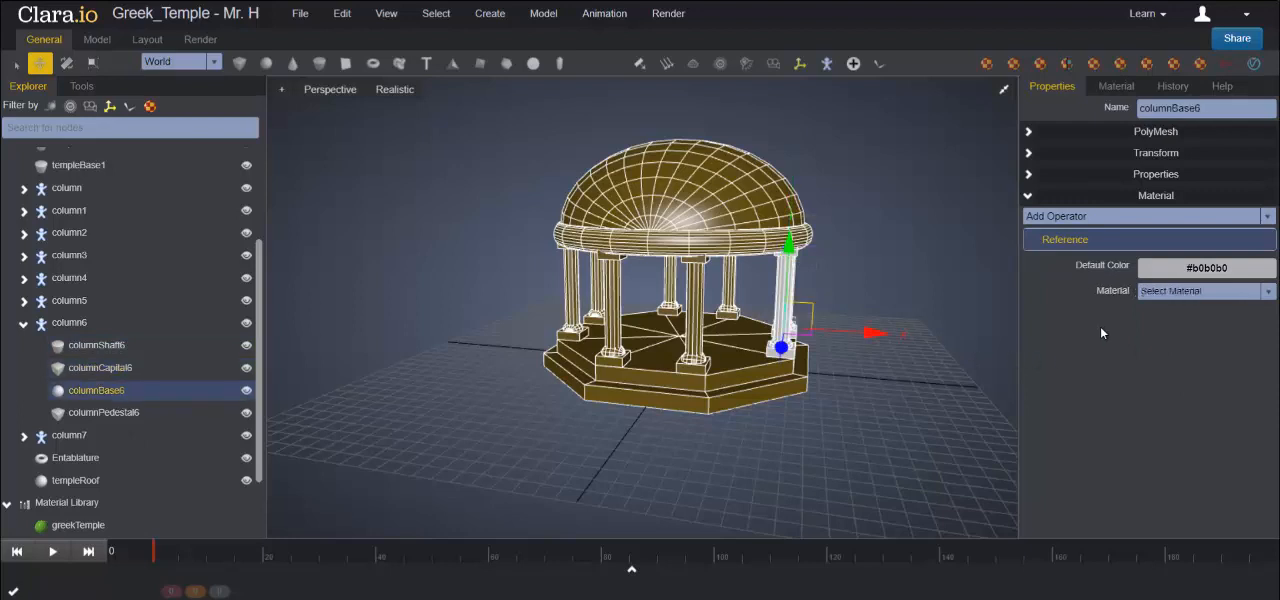
{"action": "left_click", "coordinate": [1156, 292]}
{"action": "left_click", "coordinate": [1160, 346]}
{"action": "left_click", "coordinate": [104, 412]}
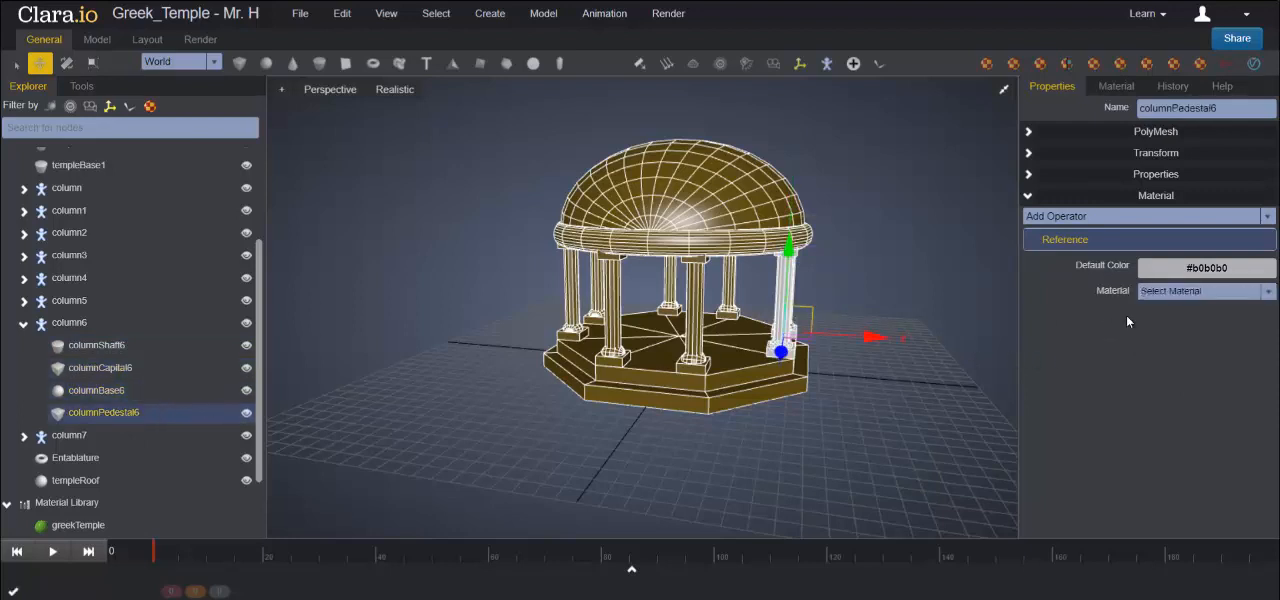
{"action": "left_click", "coordinate": [1185, 291]}
{"action": "left_click", "coordinate": [1160, 346]}
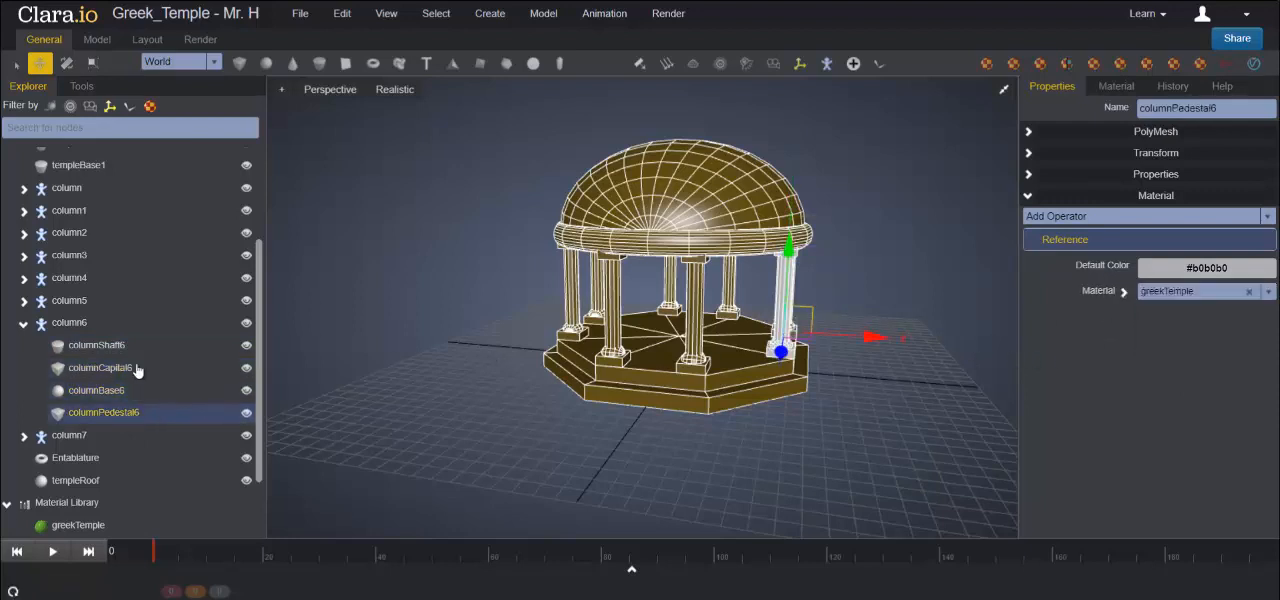
{"action": "left_click", "coordinate": [25, 326]}
- Assign the greekTemple material to columnShaft7 and columnCapital7 in the column7 group
{"action": "left_click", "coordinate": [24, 346]}
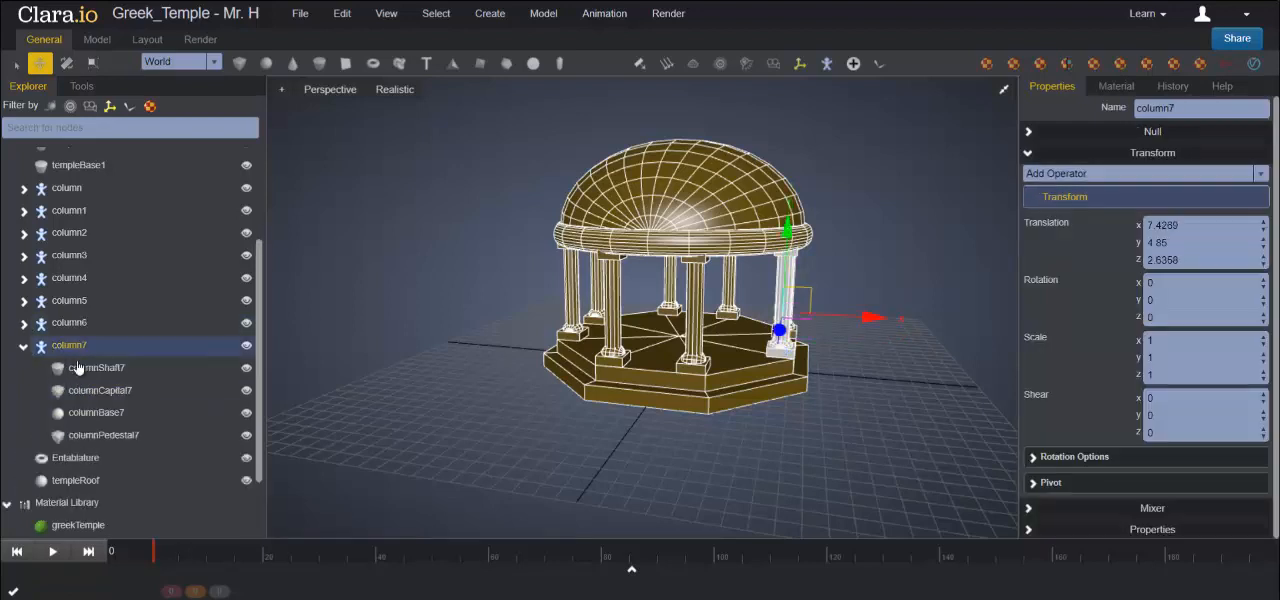
{"action": "left_click", "coordinate": [92, 368]}
{"action": "left_click", "coordinate": [1178, 292]}
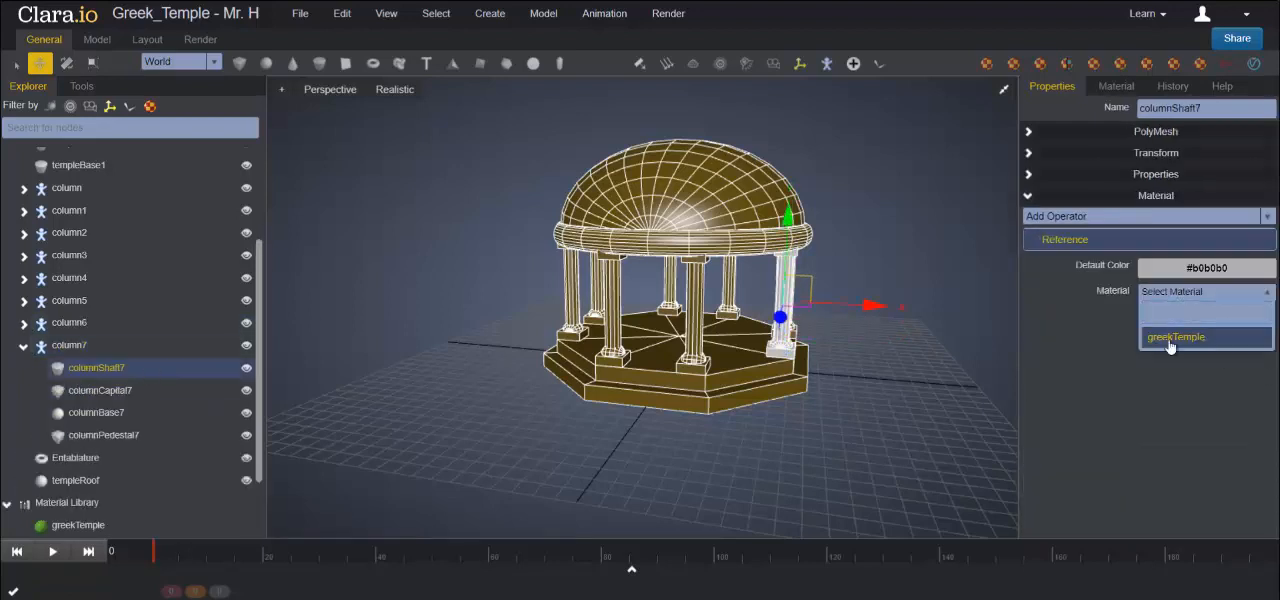
{"action": "left_click", "coordinate": [1175, 337]}
{"action": "left_click", "coordinate": [100, 390]}
{"action": "left_click", "coordinate": [1185, 292]}
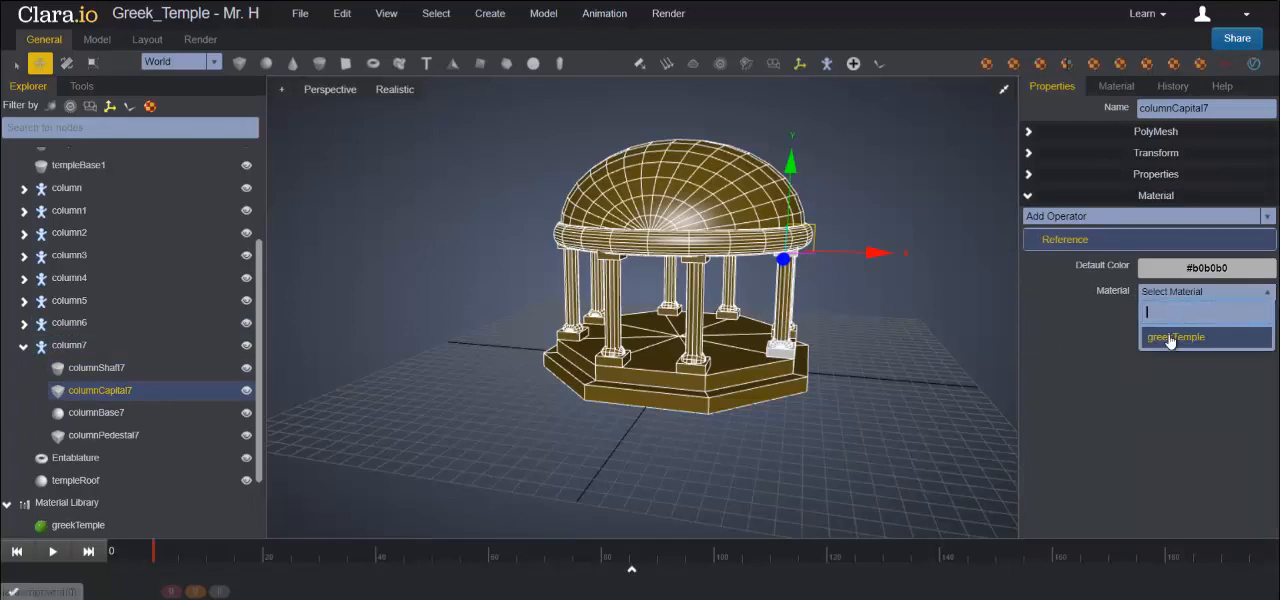
{"action": "left_click", "coordinate": [1170, 340]}
{"action": "left_click", "coordinate": [1163, 279]}
{"action": "left_click", "coordinate": [1161, 322]}
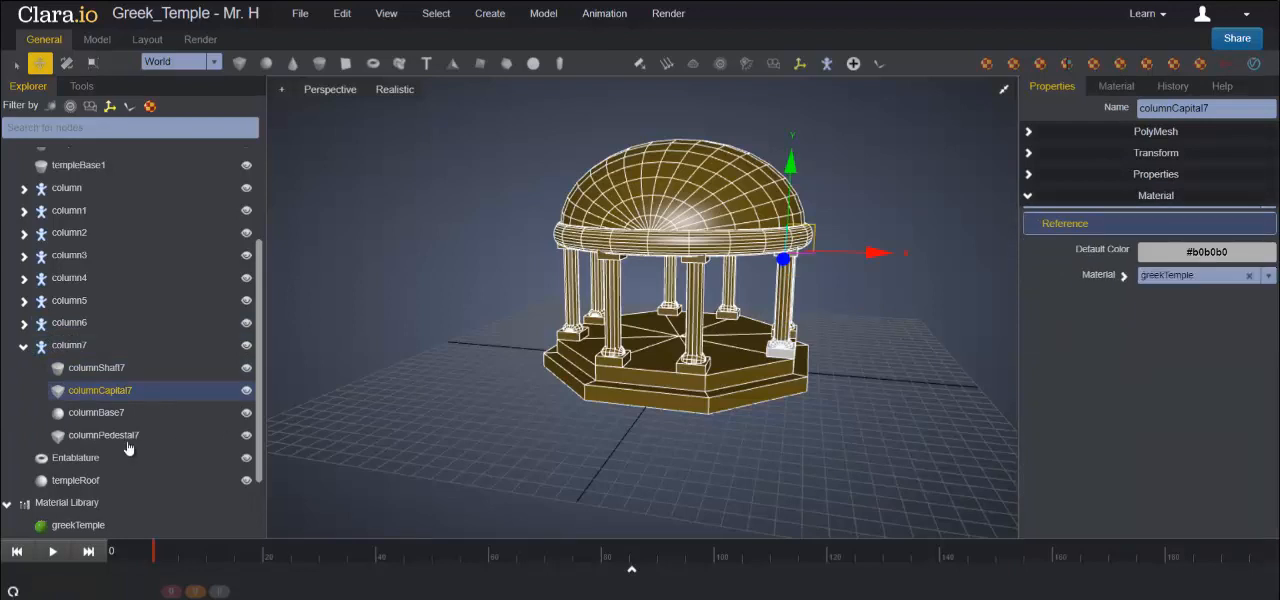
- Assign the greekTemple material to columnBase7 and columnPedestal7, and collapse the column7 group
{"action": "left_click", "coordinate": [100, 413]}
{"action": "left_click", "coordinate": [1178, 292]}
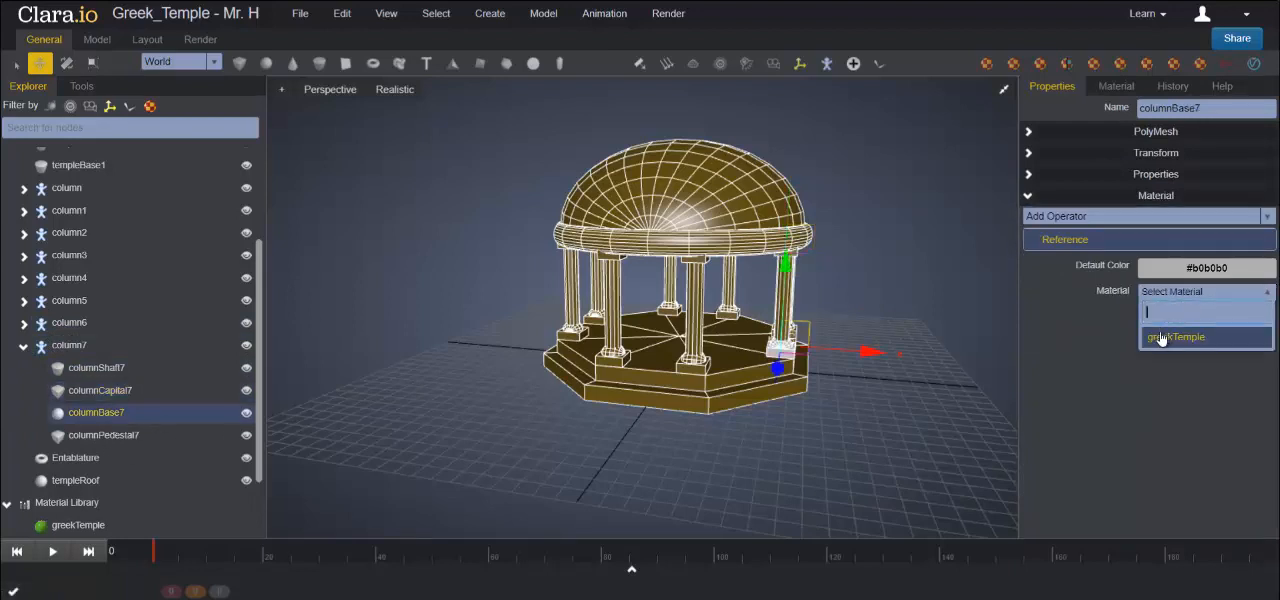
{"action": "left_click", "coordinate": [1163, 336]}
{"action": "left_click", "coordinate": [110, 435]}
{"action": "left_click", "coordinate": [1155, 292]}
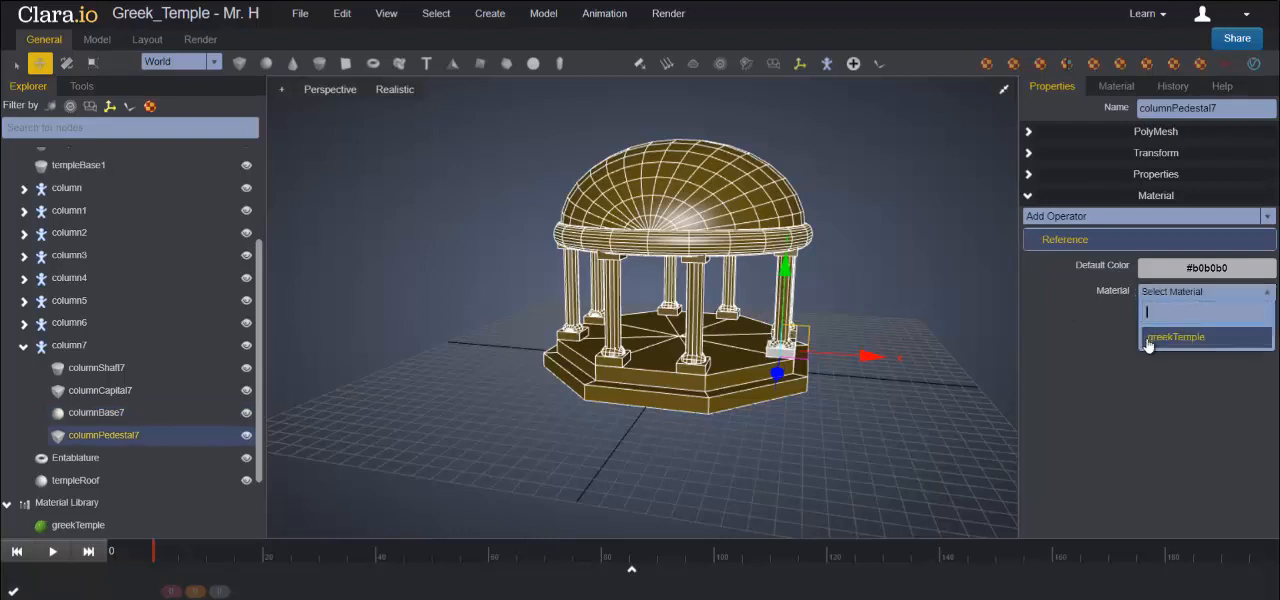
{"action": "left_click", "coordinate": [1158, 342]}
{"action": "left_click", "coordinate": [23, 345]}
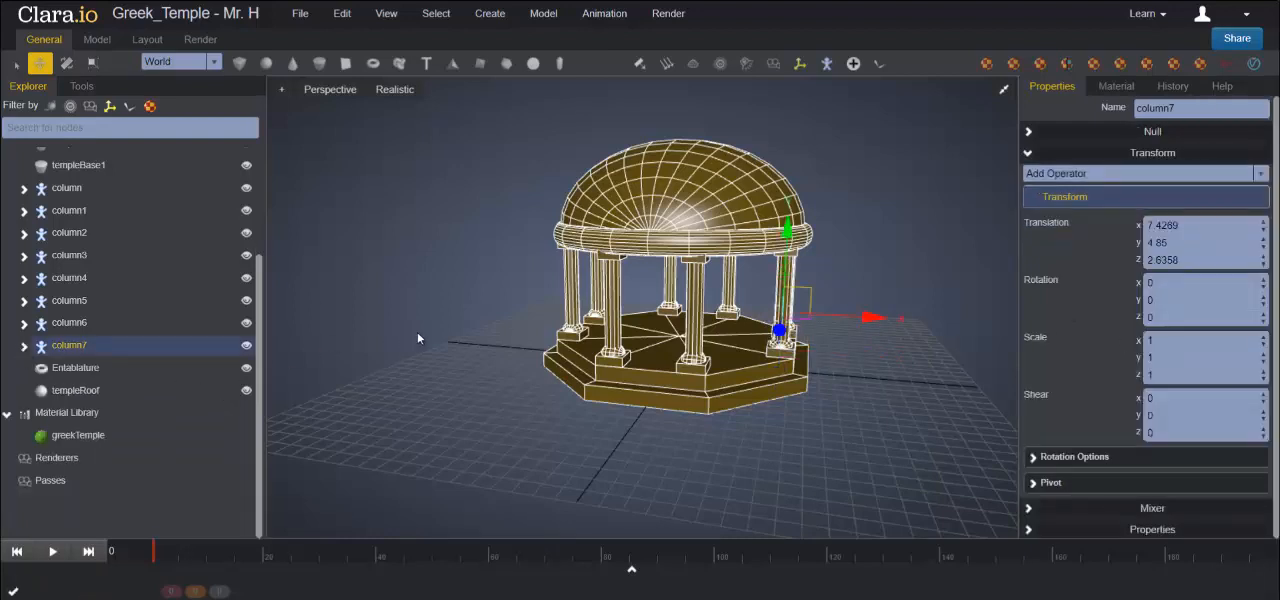
- Deselect the column and turn off Show Edges so the temple is displayed in Realistic shading without edge lines
{"action": "left_click", "coordinate": [435, 313]}
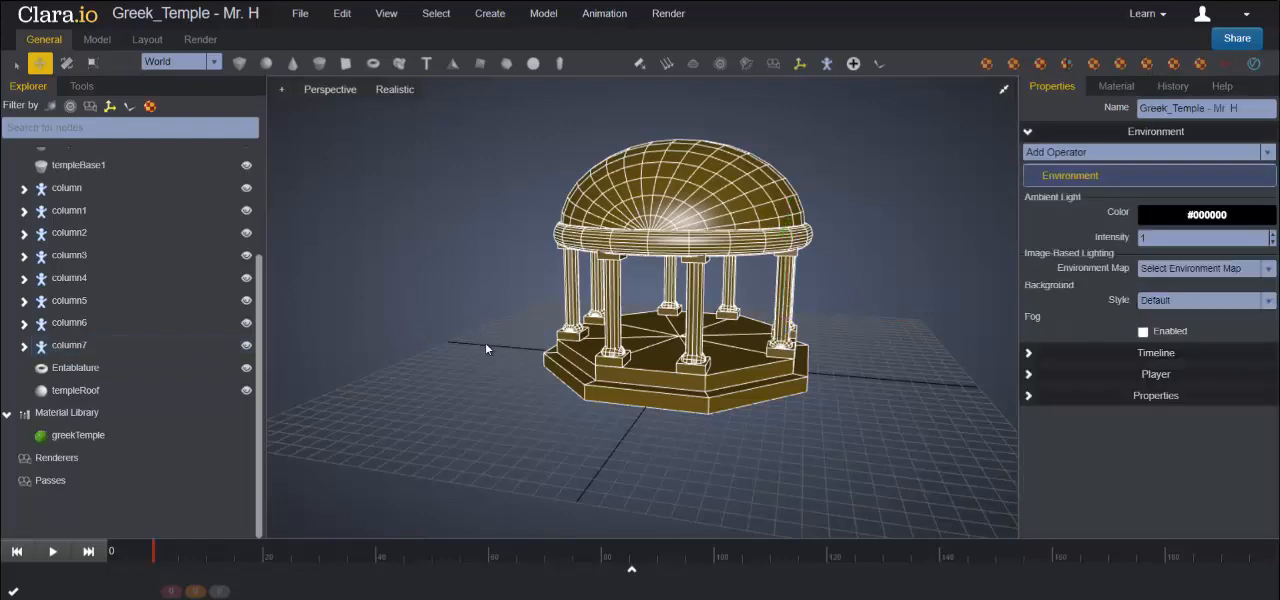
{"action": "left_click_drag", "start_coordinate": [490, 365], "coordinate": [468, 395]}
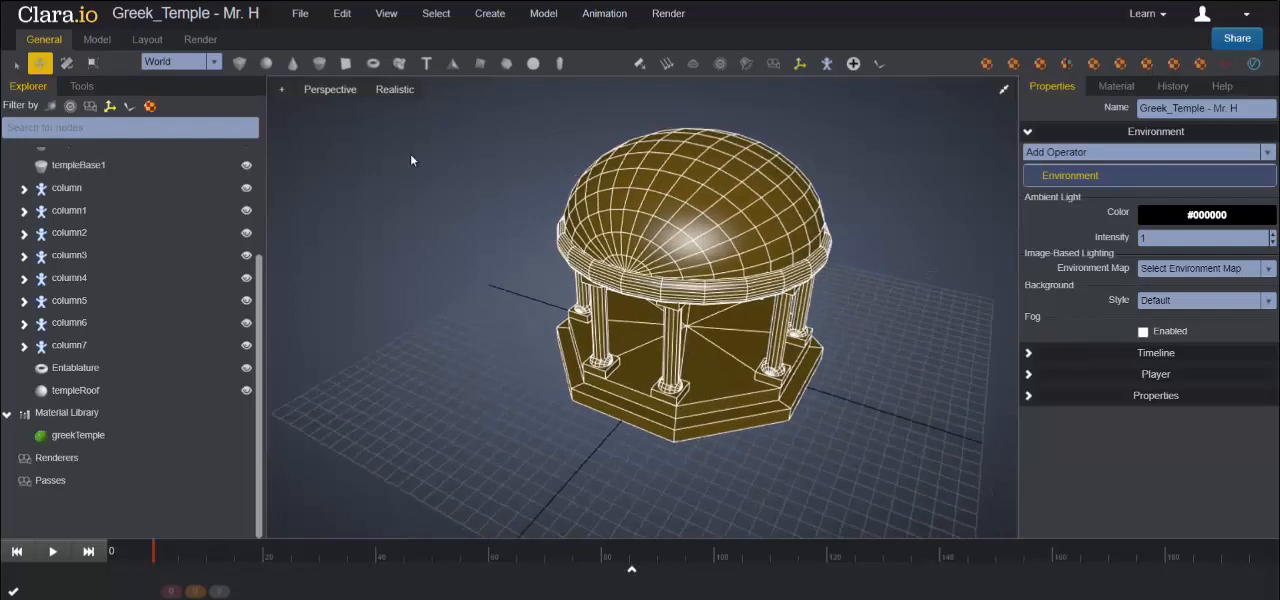
{"action": "left_click", "coordinate": [397, 90]}
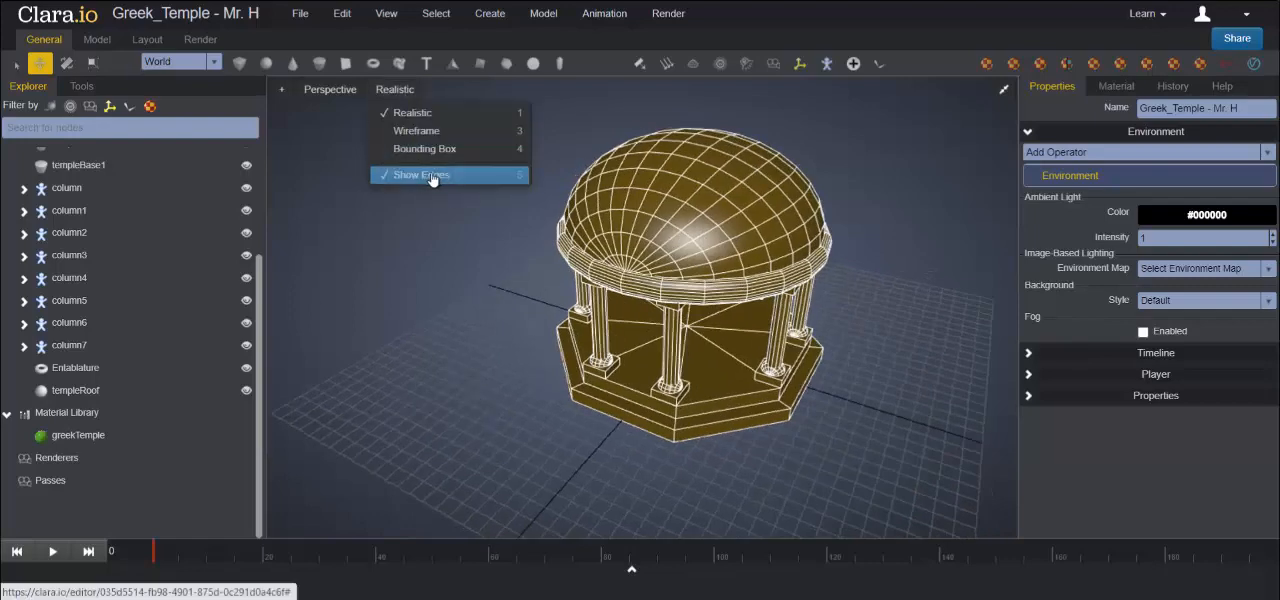
{"action": "left_click", "coordinate": [432, 176]}
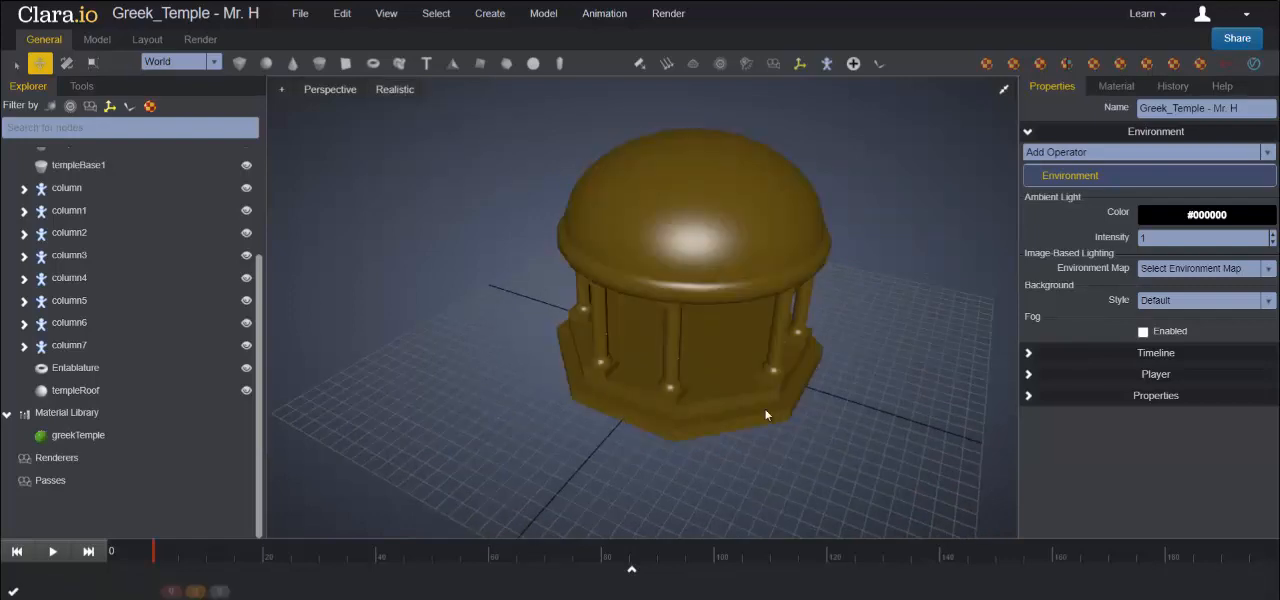